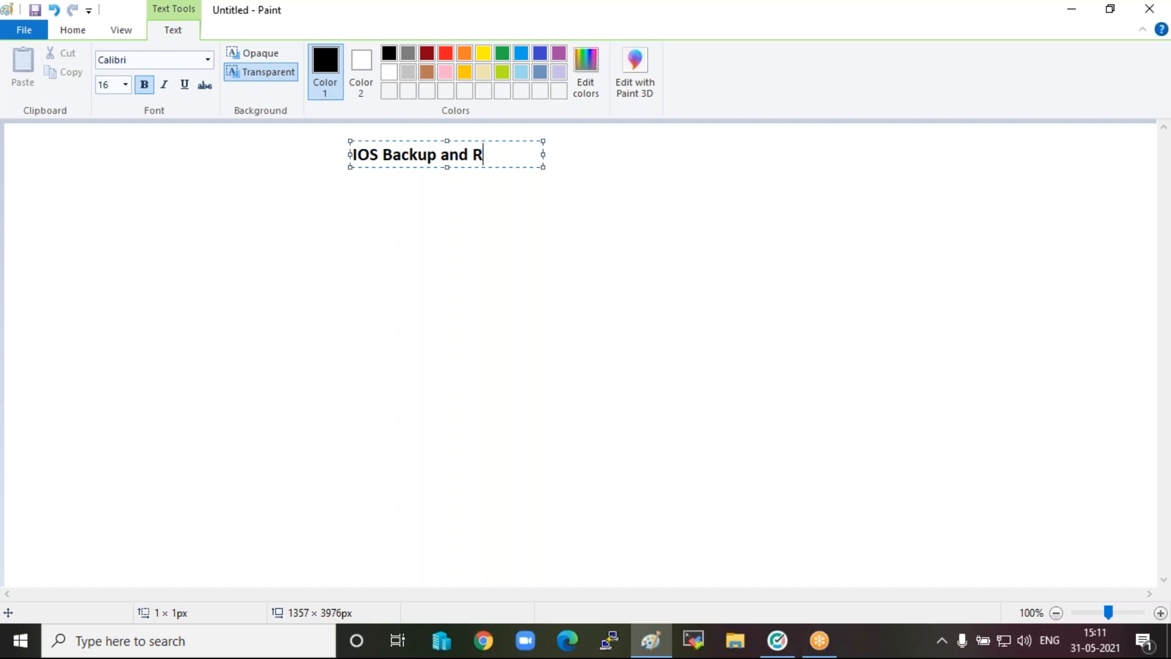
Complete the title as "IOS Backup and Recovery and Telnet" on one line, widening its text box to fit.
{"action": "type", "text": "ery"}
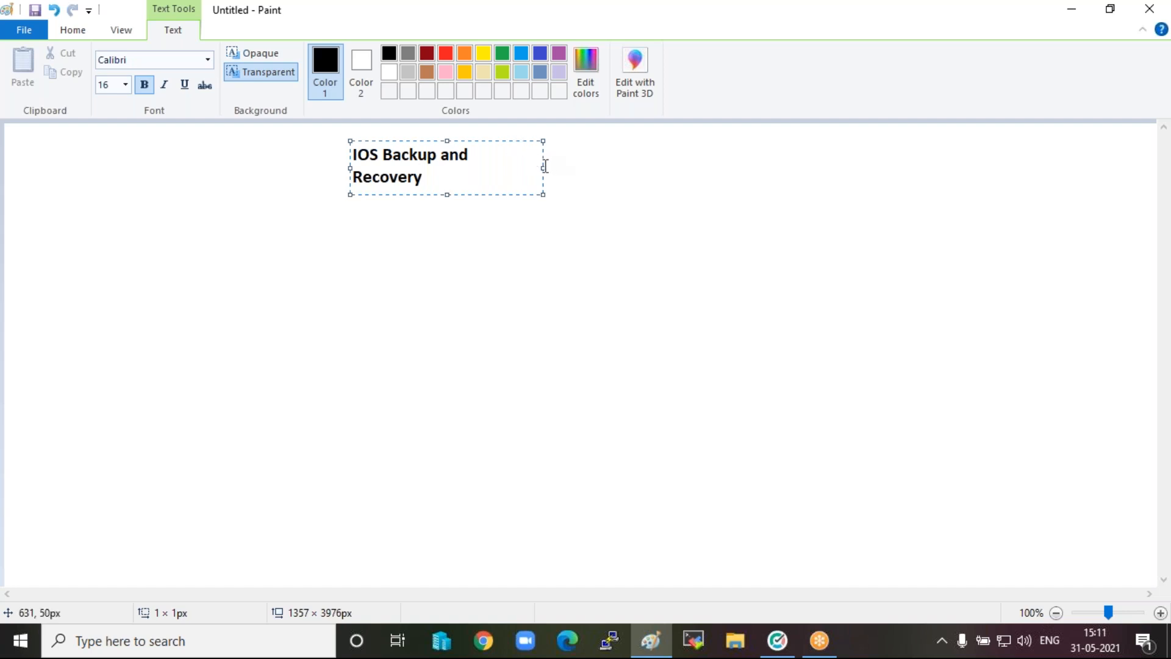
{"action": "left_click_drag", "start_coordinate": [543, 165], "coordinate": [724, 159]}
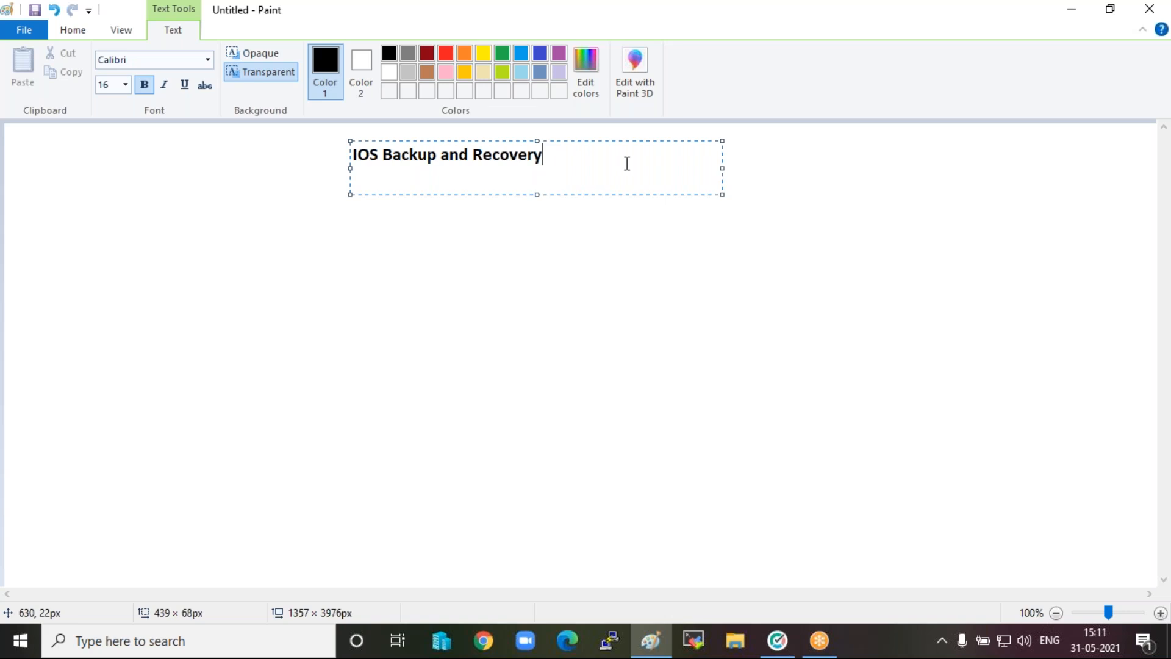
{"action": "type", "text": "and Telnet"}
{"action": "left_click", "coordinate": [235, 301]}
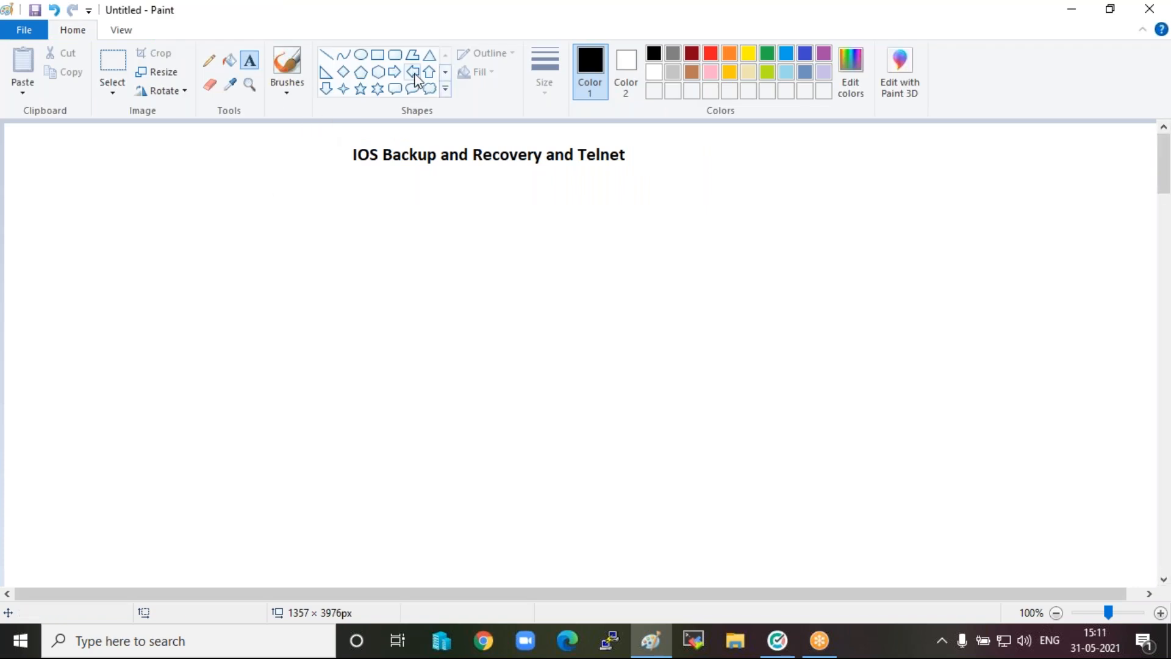
Draw a large circle below the title's left end and a tall, narrow rounded rectangle to its right.
{"action": "left_click", "coordinate": [361, 54]}
{"action": "left_click_drag", "start_coordinate": [254, 246], "coordinate": [358, 366]}
{"action": "left_click", "coordinate": [463, 293]}
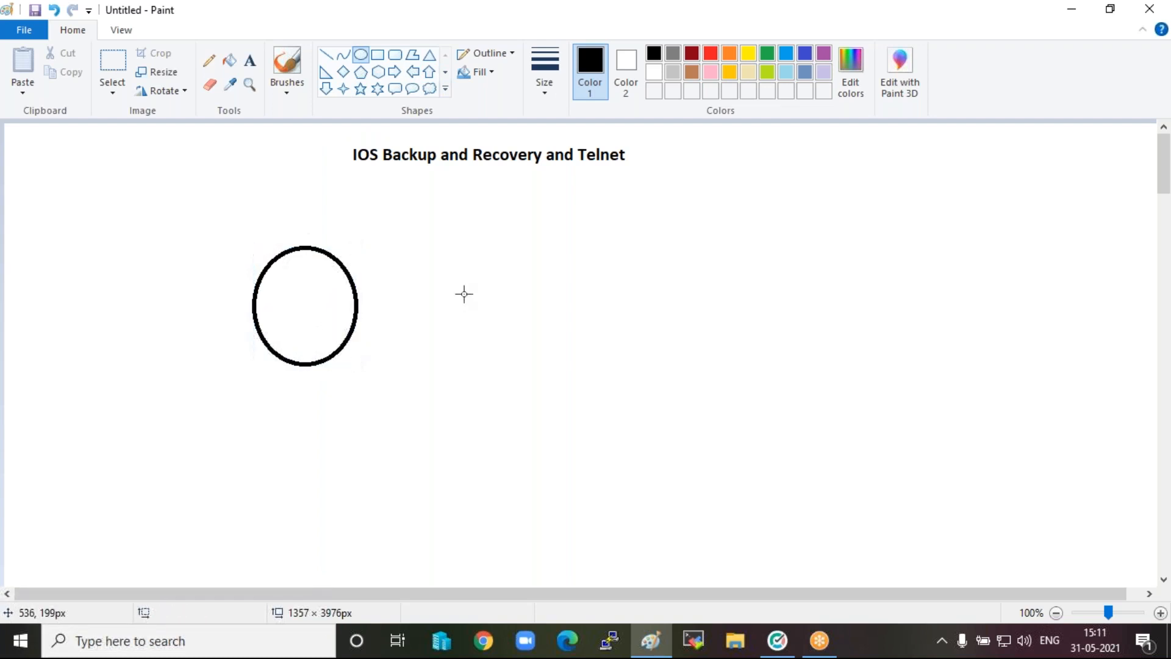
{"action": "left_click", "coordinate": [395, 56]}
{"action": "left_click_drag", "start_coordinate": [536, 237], "coordinate": [594, 380]}
{"action": "left_click", "coordinate": [678, 301]}
Draw a small rounded callout to the right of the rounded rectangle and a larger one below it.
{"action": "left_click", "coordinate": [397, 89]}
{"action": "left_click_drag", "start_coordinate": [708, 223], "coordinate": [754, 297]}
{"action": "left_click_drag", "start_coordinate": [714, 341], "coordinate": [797, 513]}
{"action": "left_click", "coordinate": [585, 474]}
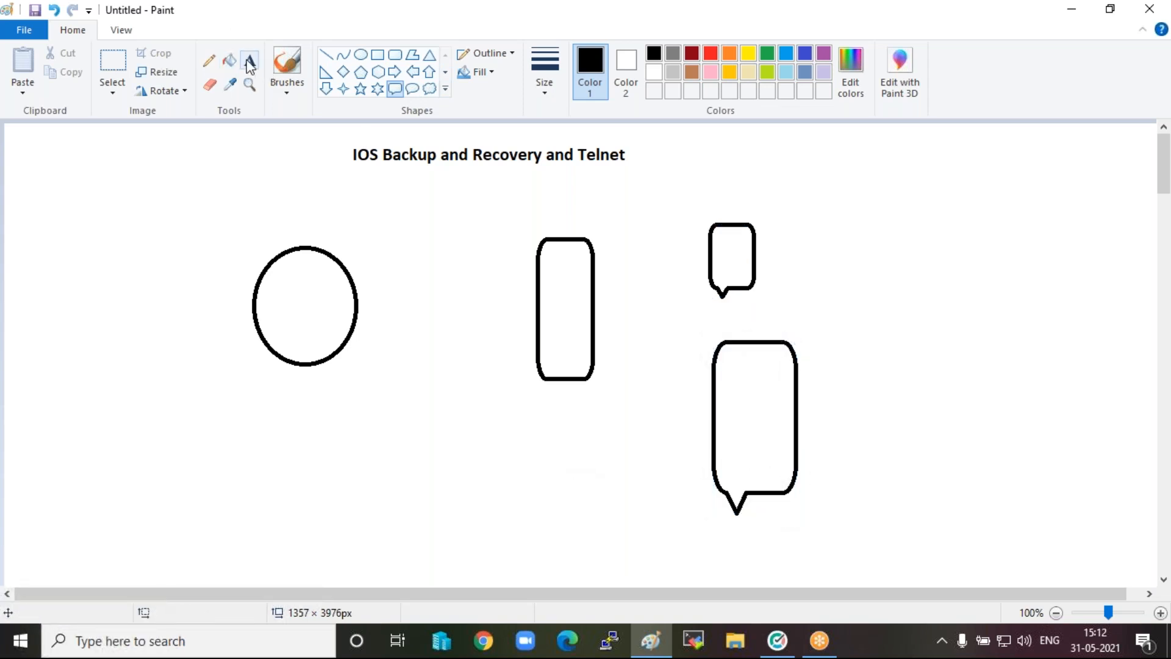
Connect the circle to the rounded rectangle and the rounded rectangle to both callouts with straight lines.
{"action": "left_click", "coordinate": [326, 55]}
{"action": "left_click_drag", "start_coordinate": [358, 288], "coordinate": [709, 237]}
{"action": "left_click_drag", "start_coordinate": [592, 343], "coordinate": [715, 407]}
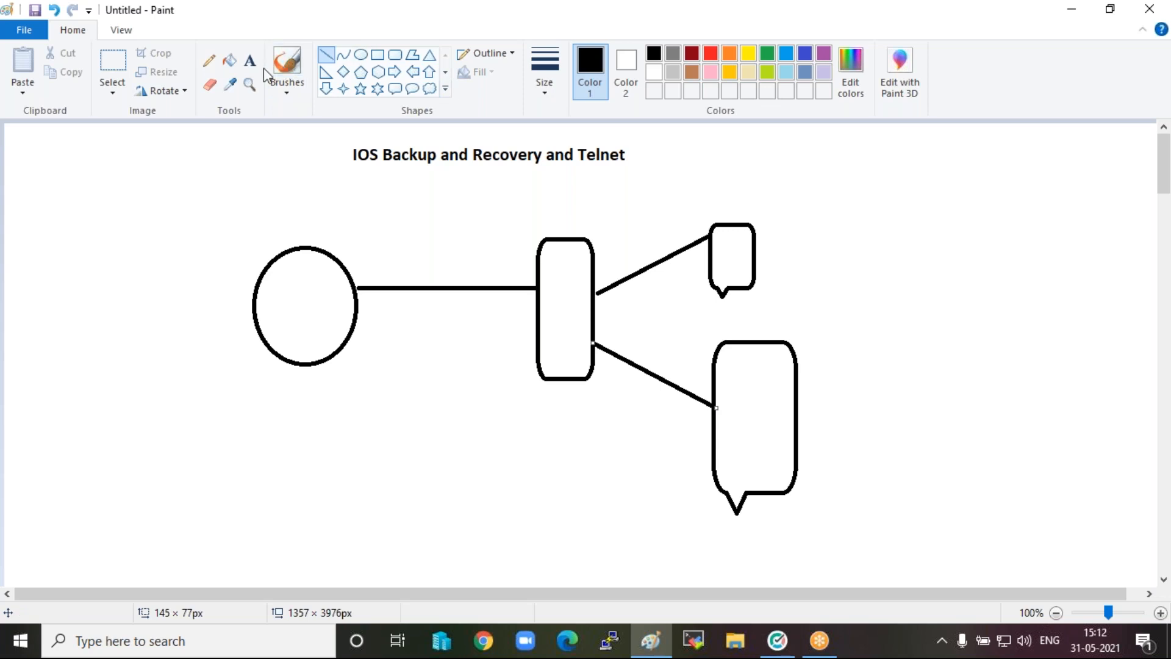
Label the circle "Router".
{"action": "left_click", "coordinate": [250, 60]}
{"action": "left_click", "coordinate": [271, 283]}
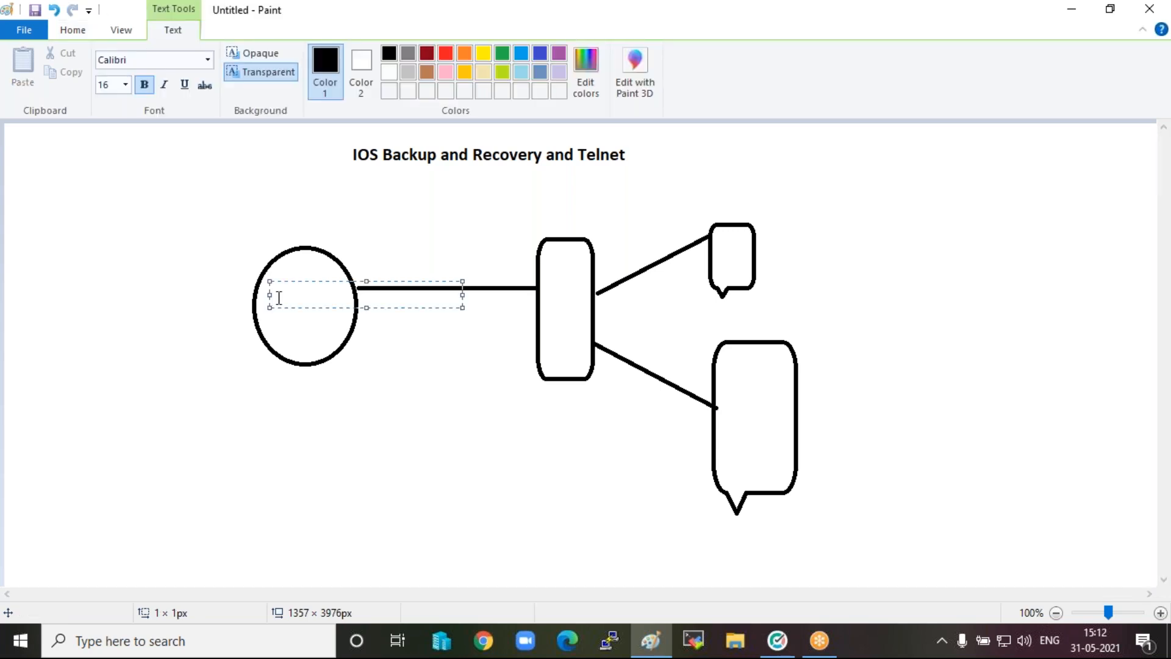
{"action": "type", "text": "Router"}
{"action": "left_click", "coordinate": [380, 394]}
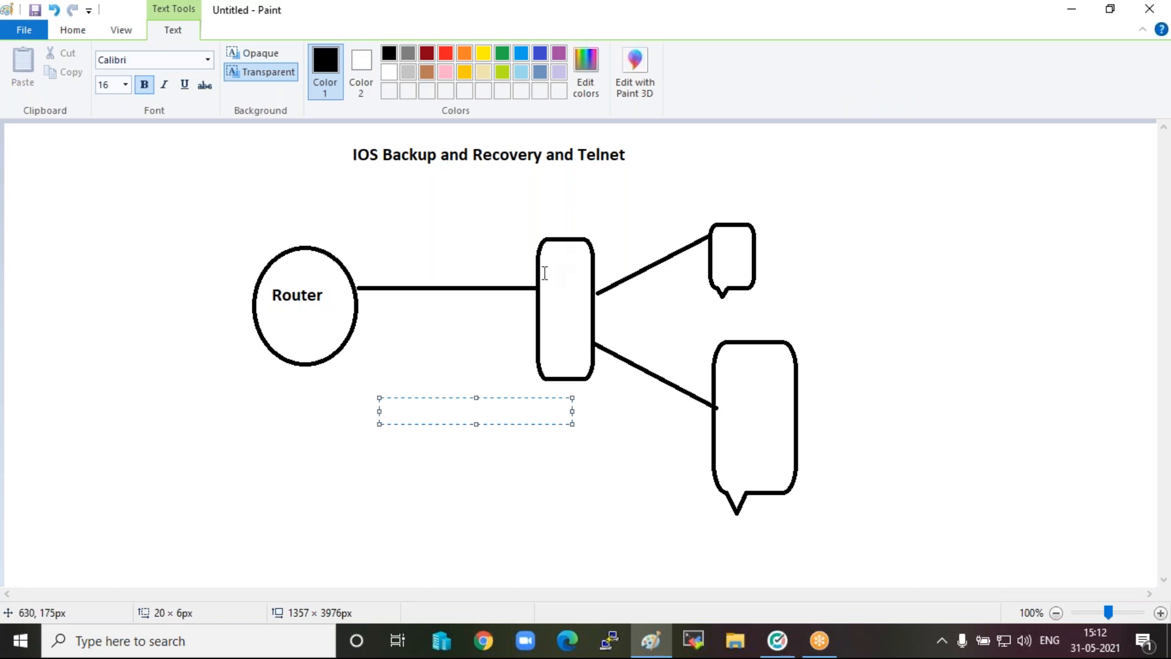
Label the rounded rectangle "switch" vertically, with one letter per line.
{"action": "left_click", "coordinate": [545, 273]}
{"action": "left_click", "coordinate": [546, 253]}
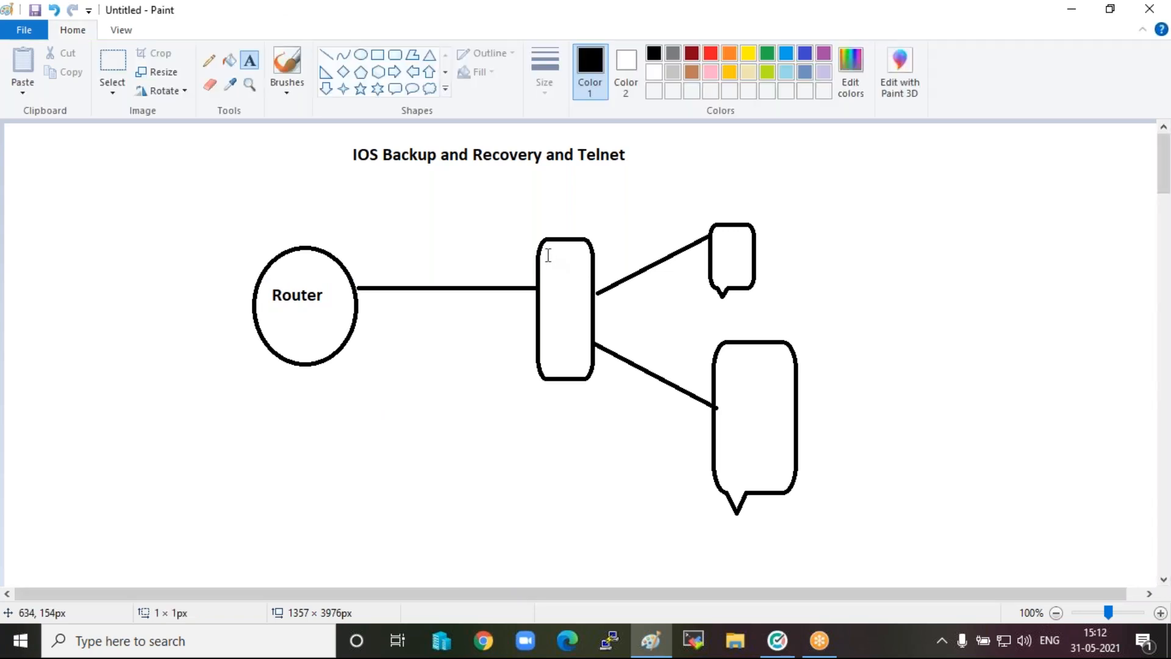
{"action": "type", "text": "s"}
{"action": "key", "text": "Return"}
{"action": "type", "text": "w"}
{"action": "key", "text": "Return"}
{"action": "type", "text": "i"}
{"action": "key", "text": "Return"}
{"action": "type", "text": "t c"}
{"action": "key", "text": "Return"}
{"action": "type", "text": "h"}
{"action": "left_click", "coordinate": [387, 400]}
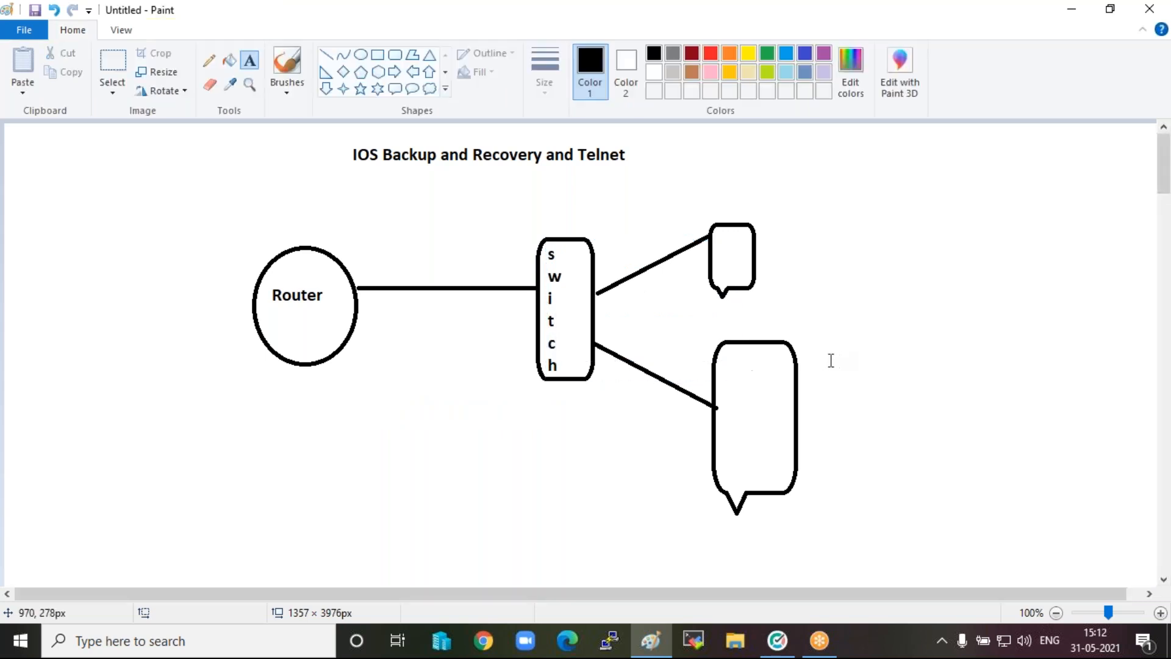
Label the large callout "Tftp server", with an empty line between the two words.
{"action": "left_click", "coordinate": [727, 367]}
{"action": "type", "text": "Tftp"}
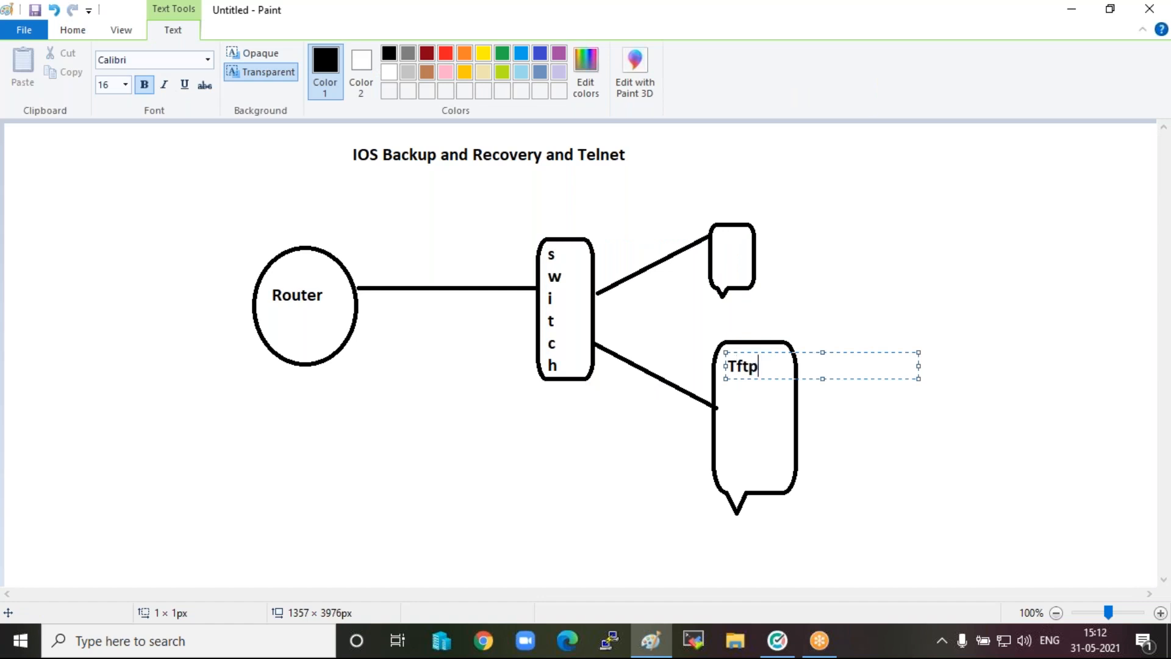
{"action": "key", "text": "Return"}
{"action": "key", "text": "Return"}
{"action": "type", "text": "server"}
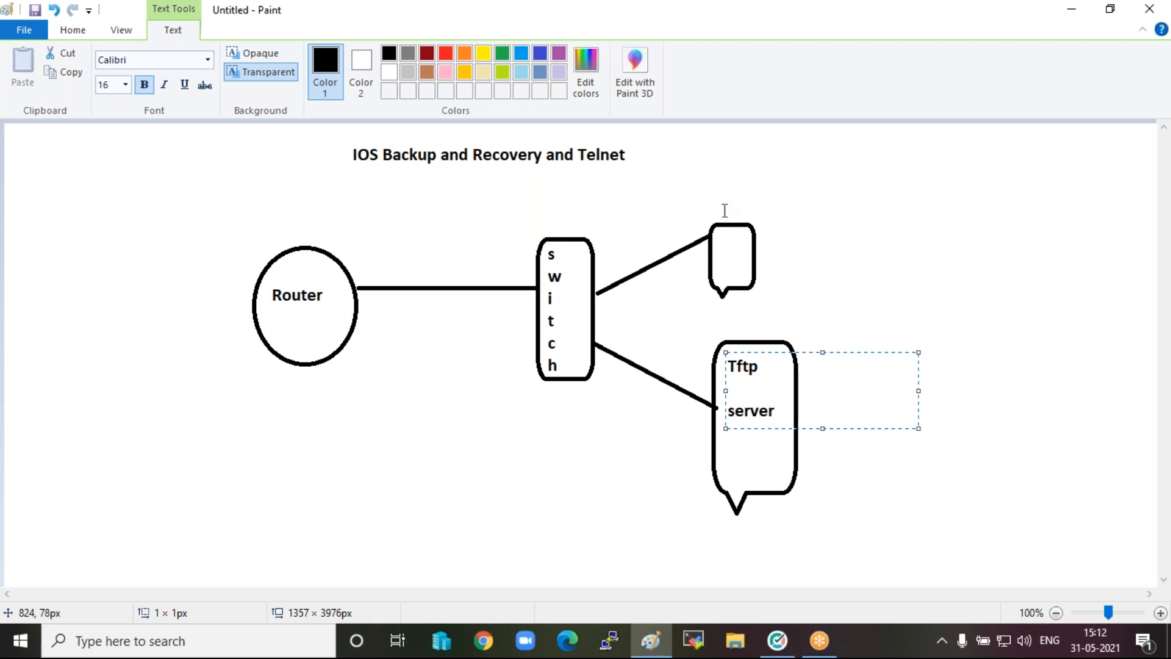
{"action": "left_click", "coordinate": [724, 251]}
Label the small callout "PC".
{"action": "left_click", "coordinate": [724, 251]}
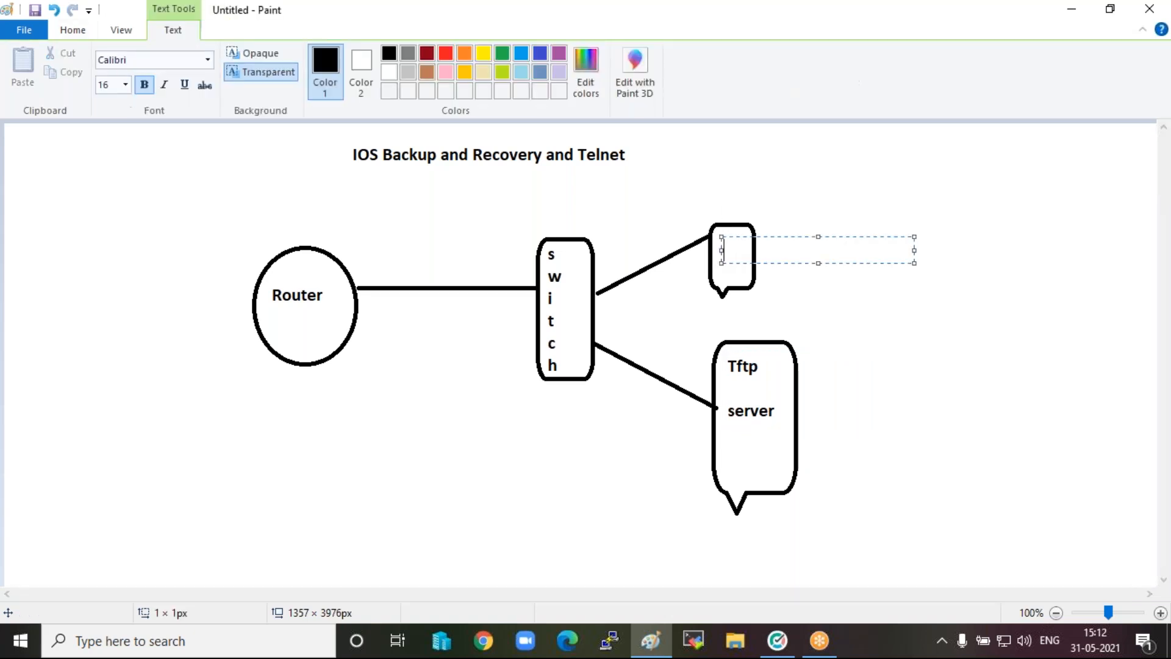
{"action": "type", "text": "PC"}
{"action": "left_click", "coordinate": [642, 446]}
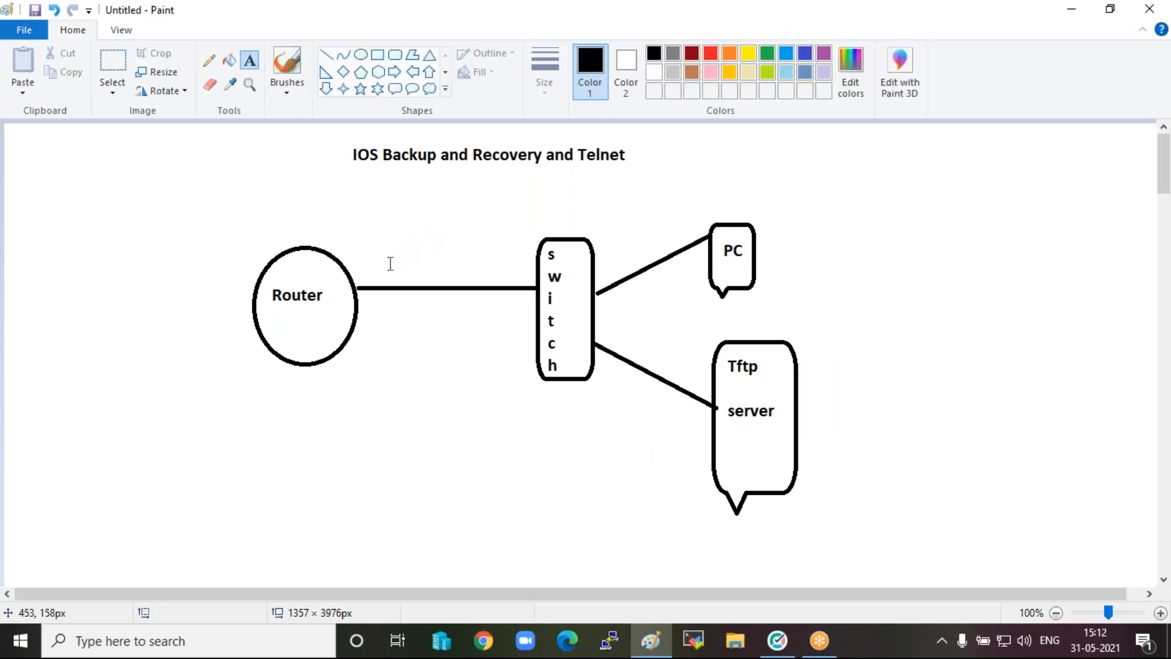
Annotate the router's link with "fa0/0" above the line and "192.168.1.1/24" below it.
{"action": "left_click", "coordinate": [356, 253]}
{"action": "type", "text": "fa"}
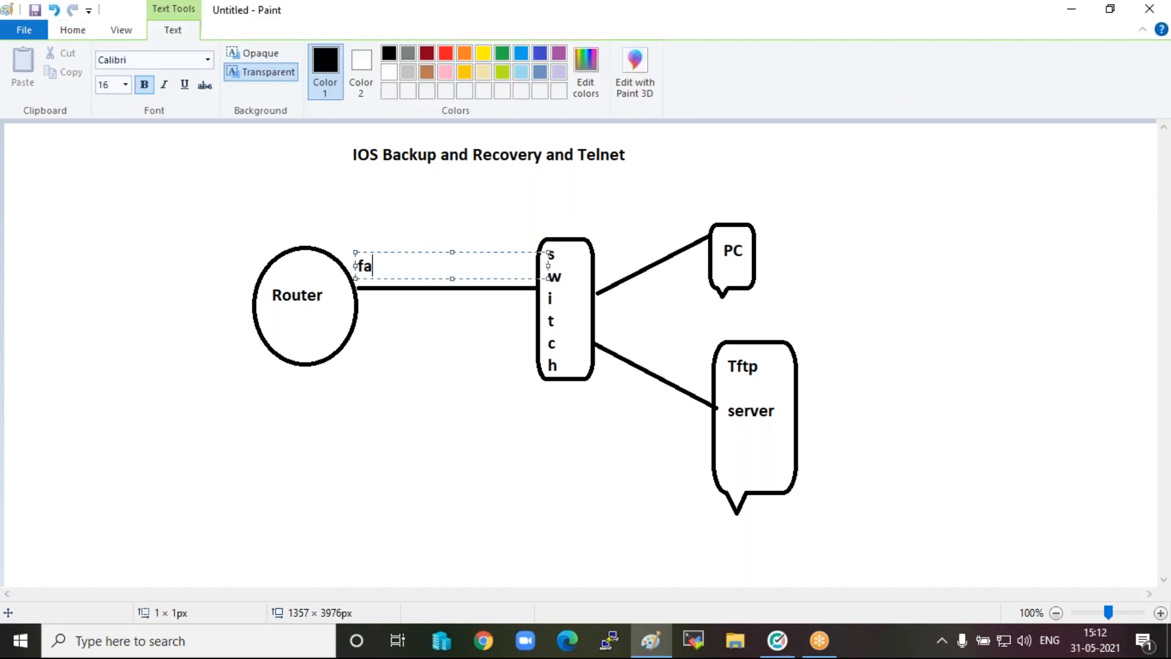
{"action": "type", "text": "0/0"}
{"action": "key", "text": "Return"}
{"action": "key", "text": "Return"}
{"action": "type", "text": "192.168.1.1/24"}
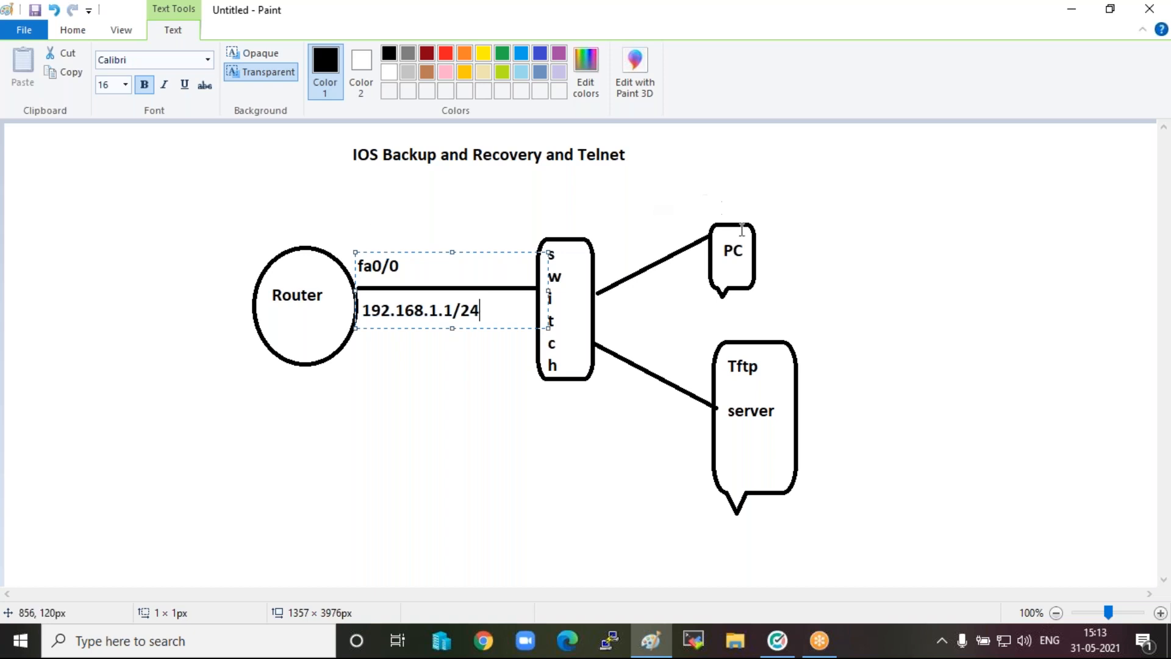
{"action": "left_click", "coordinate": [683, 195]}
Add the address "192.168.1.3/24" above the PC callout.
{"action": "left_click", "coordinate": [682, 195]}
{"action": "type", "text": "19"}
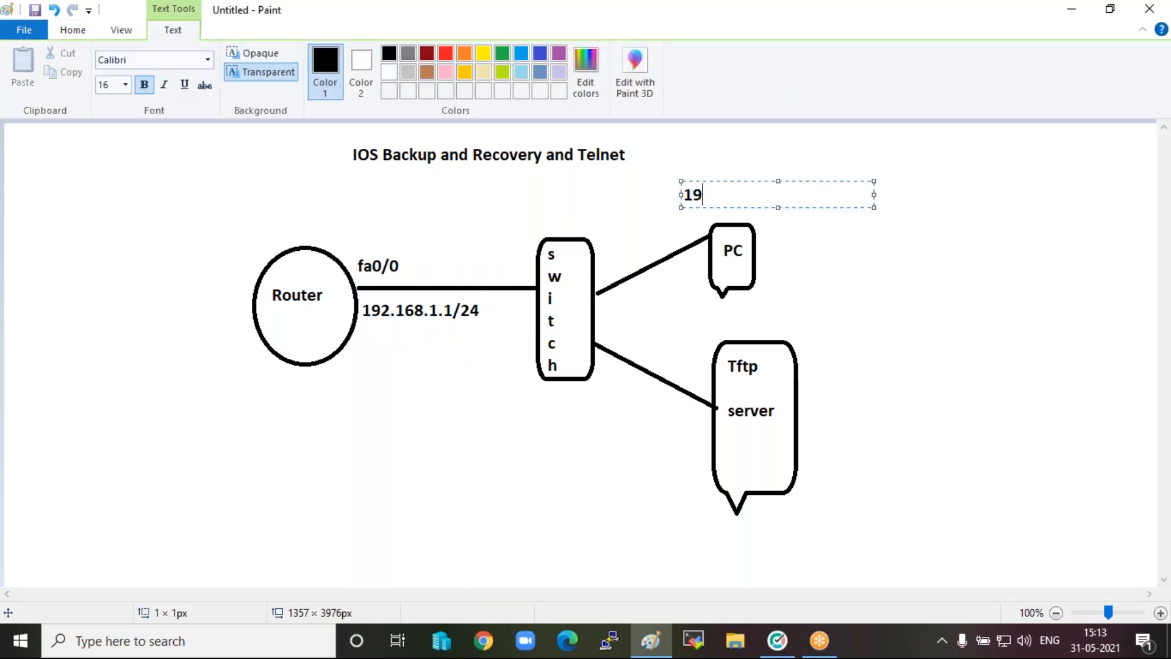
{"action": "type", "text": "2.168.1.3/24"}
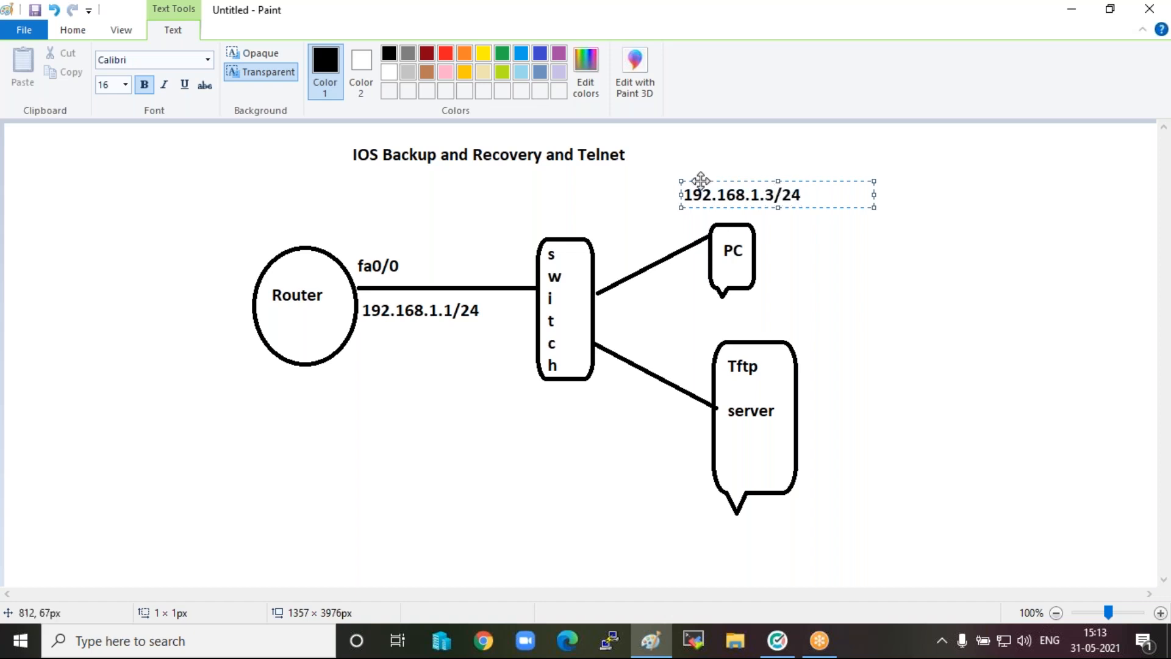
{"action": "left_click", "coordinate": [717, 541]}
Add the address "192.168.1.2/24" below the Tftp server callout.
{"action": "left_click", "coordinate": [717, 542]}
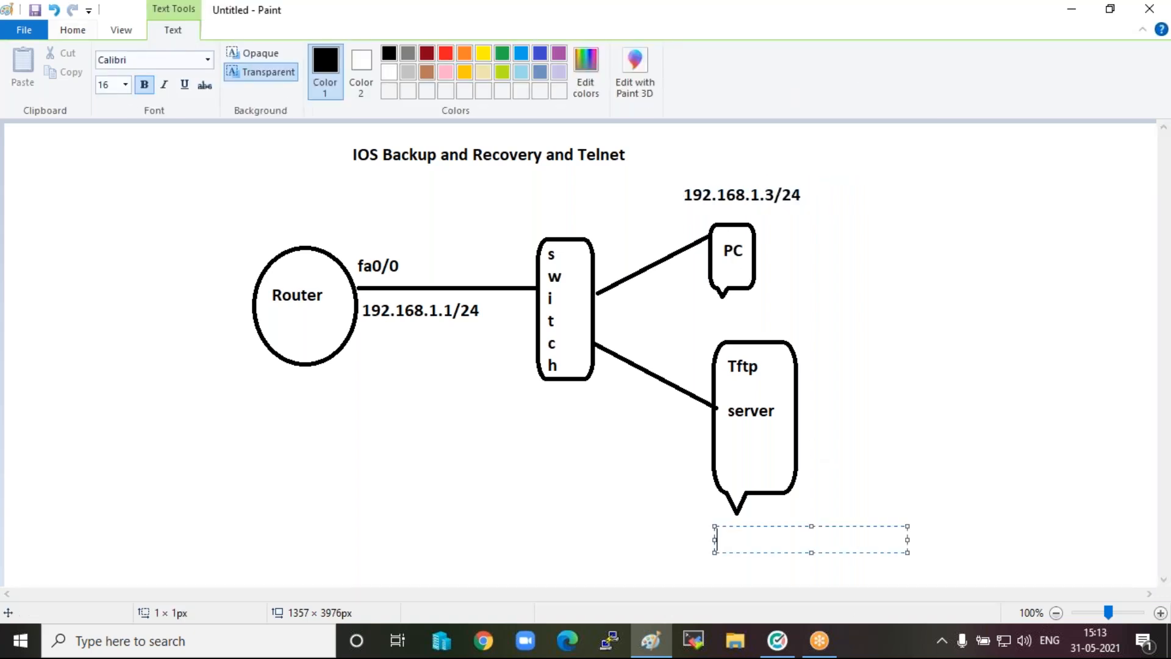
{"action": "type", "text": "192.168.1.2/24"}
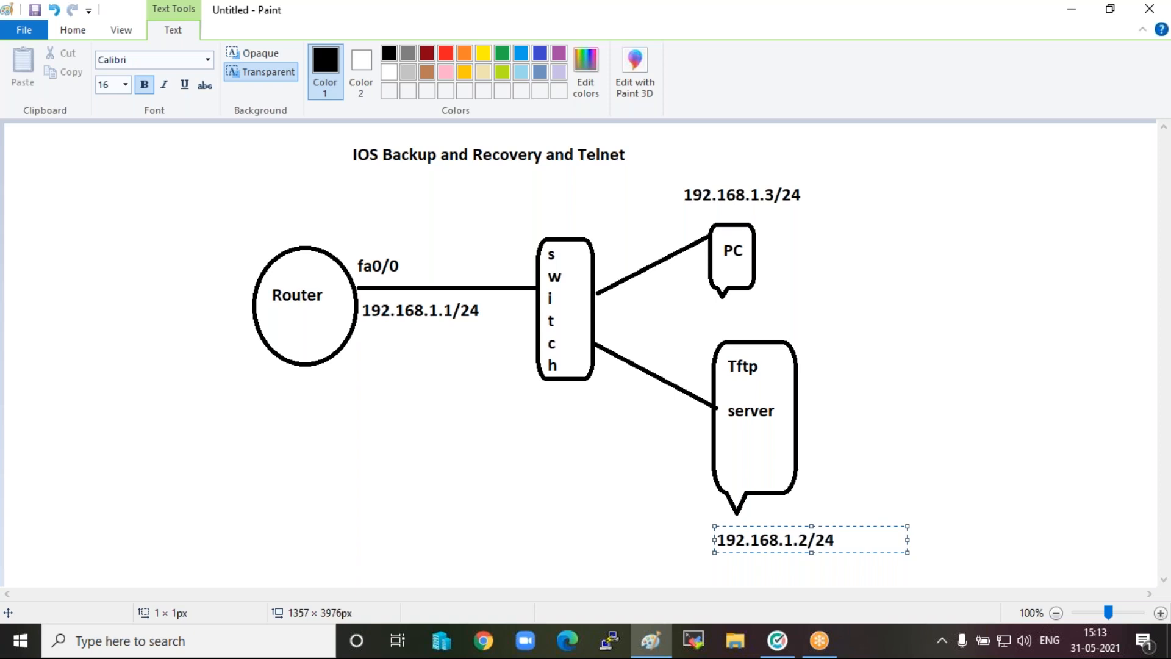
{"action": "left_click", "coordinate": [369, 431]}
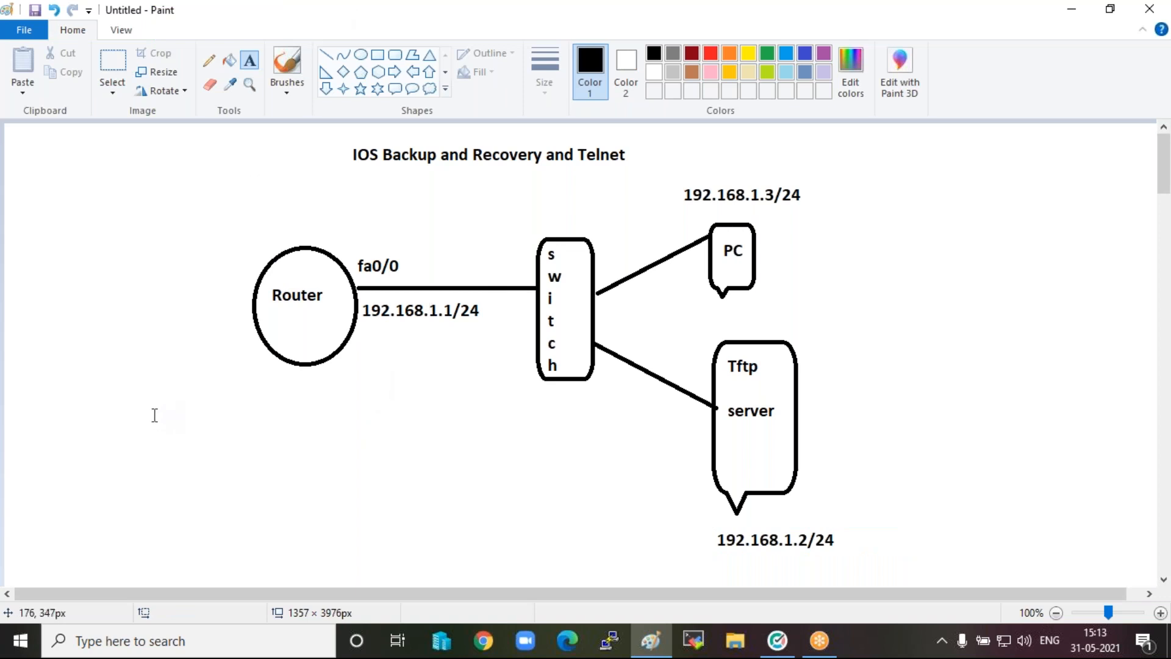
Start a task list in the canvas's upper-left corner with the first item "1 :- set ip address".
{"action": "left_click", "coordinate": [60, 181]}
{"action": "left_click", "coordinate": [47, 148]}
{"action": "left_click", "coordinate": [47, 149]}
{"action": "type", "text": "1"}
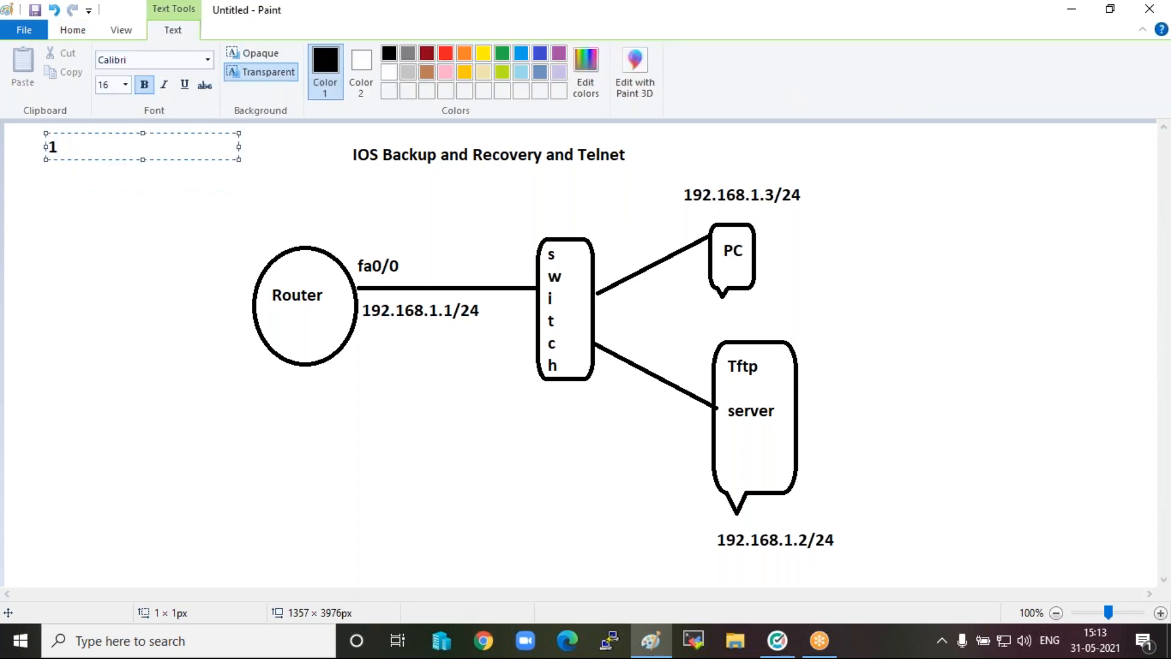
{"action": "type", "text": " :- prov"}
{"action": "key", "text": "BackSpace"}
{"action": "key", "text": "BackSpace"}
{"action": "key", "text": "BackSpace"}
{"action": "left_click", "coordinate": [882, 115]}
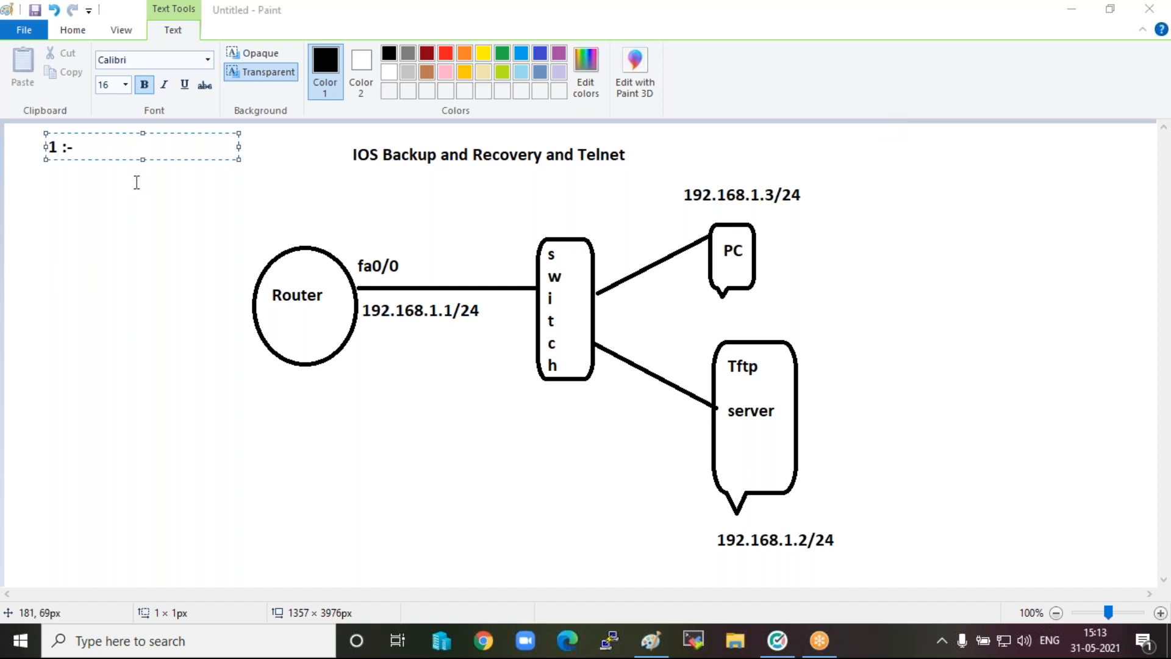
{"action": "left_click", "coordinate": [109, 147]}
{"action": "type", "text": "se"}
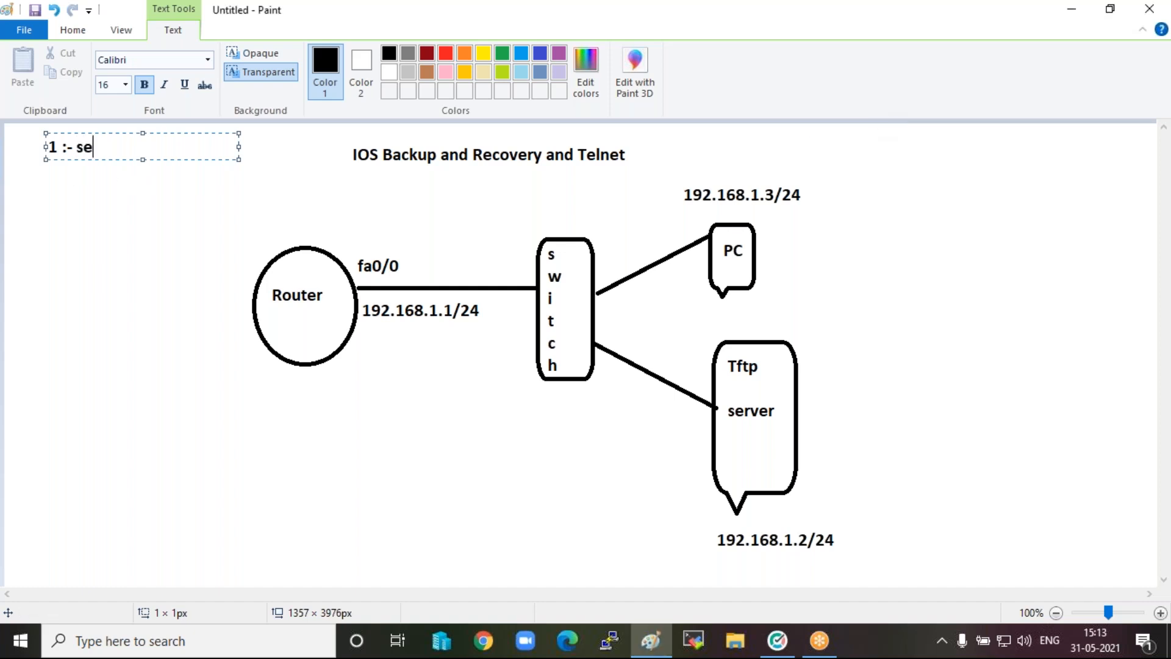
{"action": "type", "text": "t ip address"}
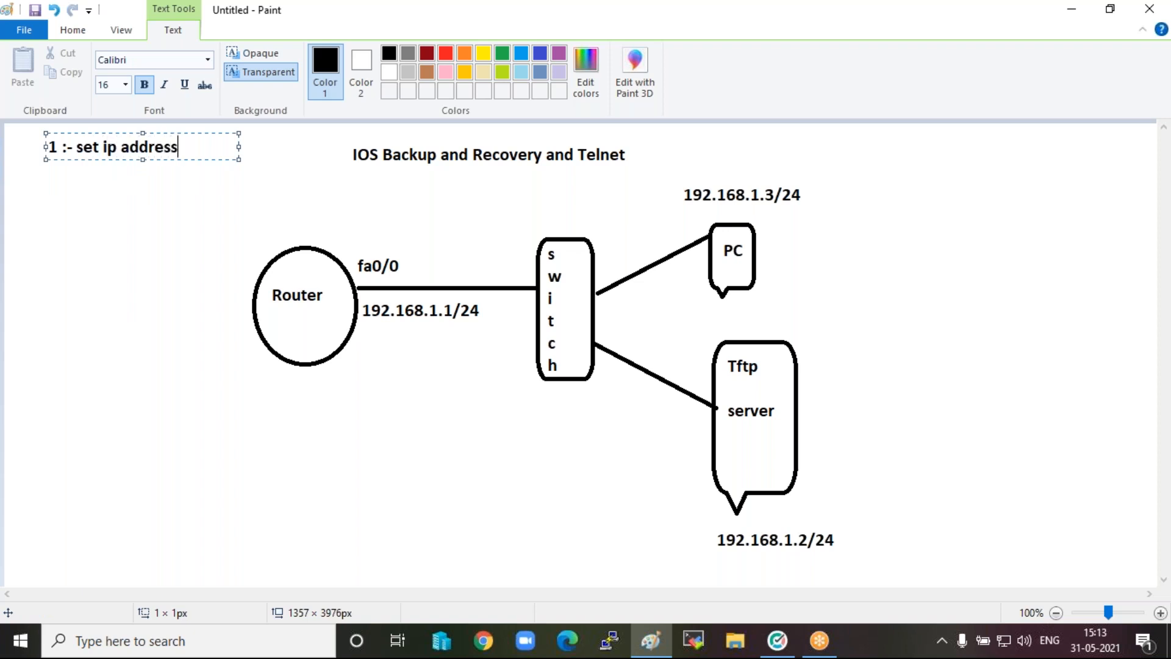
Add the second list item "2:- set enable password" and start a new line below it.
{"action": "key", "text": "Return"}
{"action": "type", "text": "2:-"}
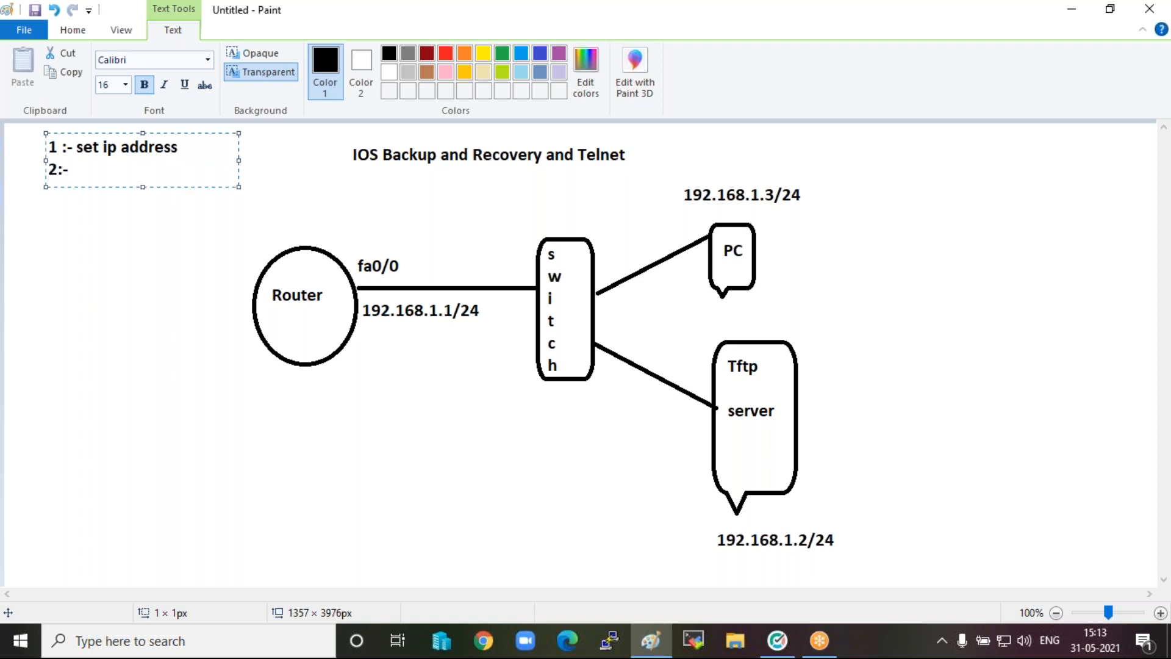
{"action": "type", "text": " set enable "}
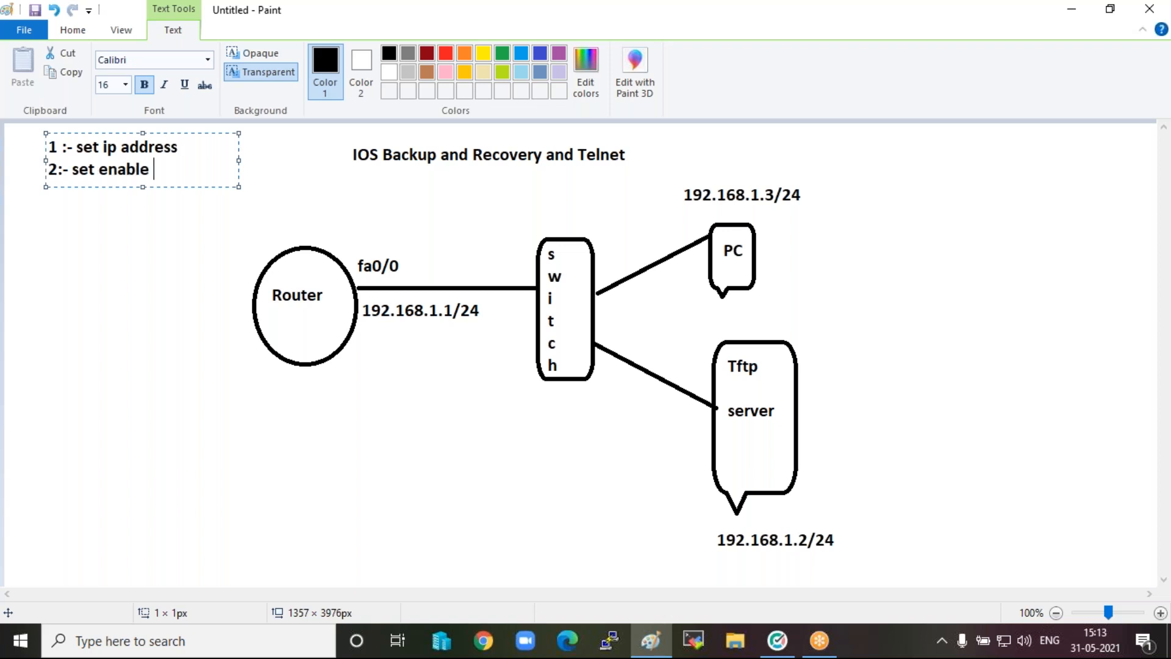
{"action": "type", "text": "password"}
{"action": "key", "text": "Return"}
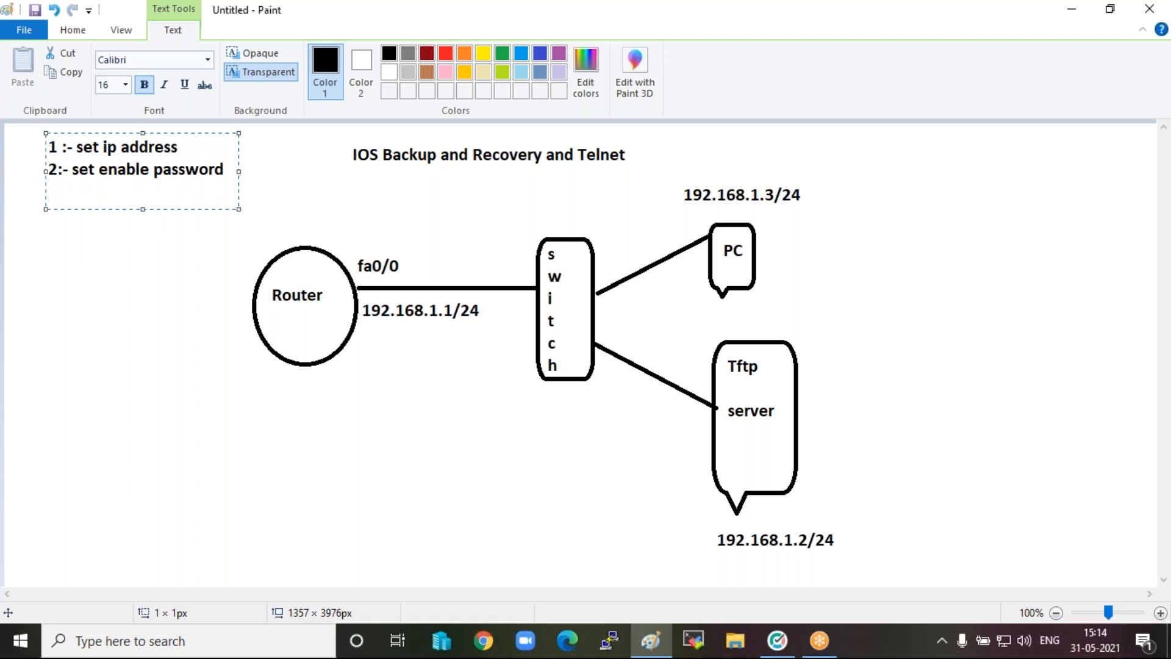
Begin the third list item with "3:-" and replace "set" with "configure" in the first item.
{"action": "type", "text": "3:-"}
{"action": "key", "text": "Right"}
{"action": "key", "text": "Right"}
{"action": "key", "text": "Right"}
{"action": "key", "text": "Right"}
{"action": "key", "text": "BackSpace"}
{"action": "key", "text": "BackSpace"}
{"action": "key", "text": "BackSpace"}
{"action": "type", "text": "configure"}
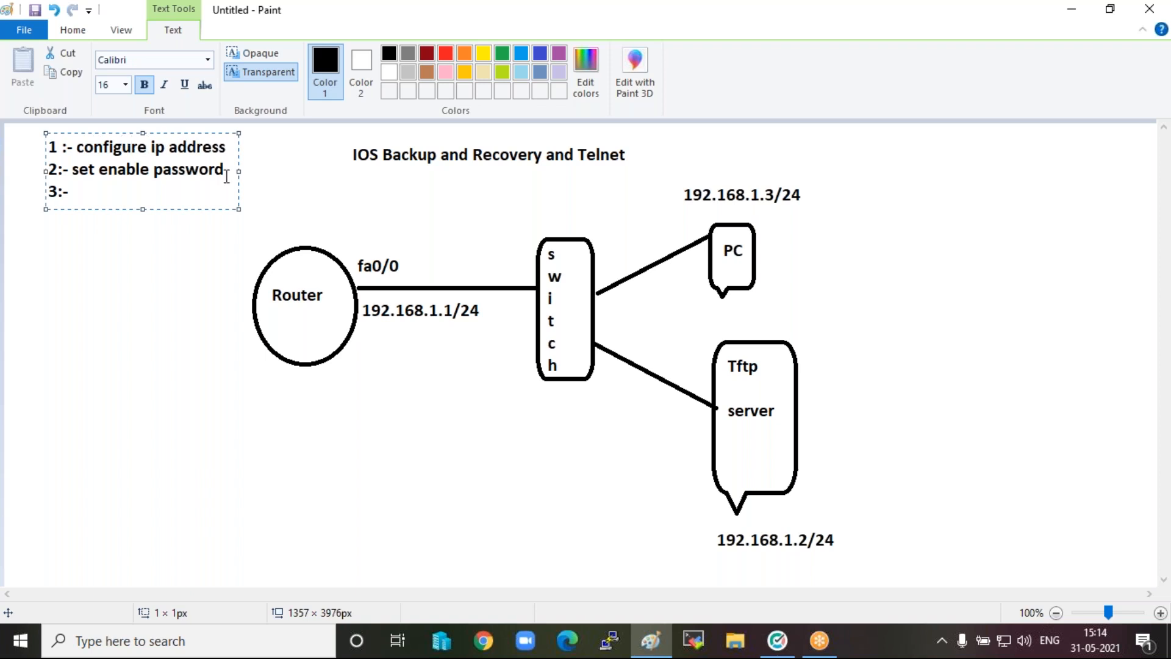
Widen the list's text box and replace "set" with "Configure" in the second item.
{"action": "left_click_drag", "start_coordinate": [239, 171], "coordinate": [347, 169]}
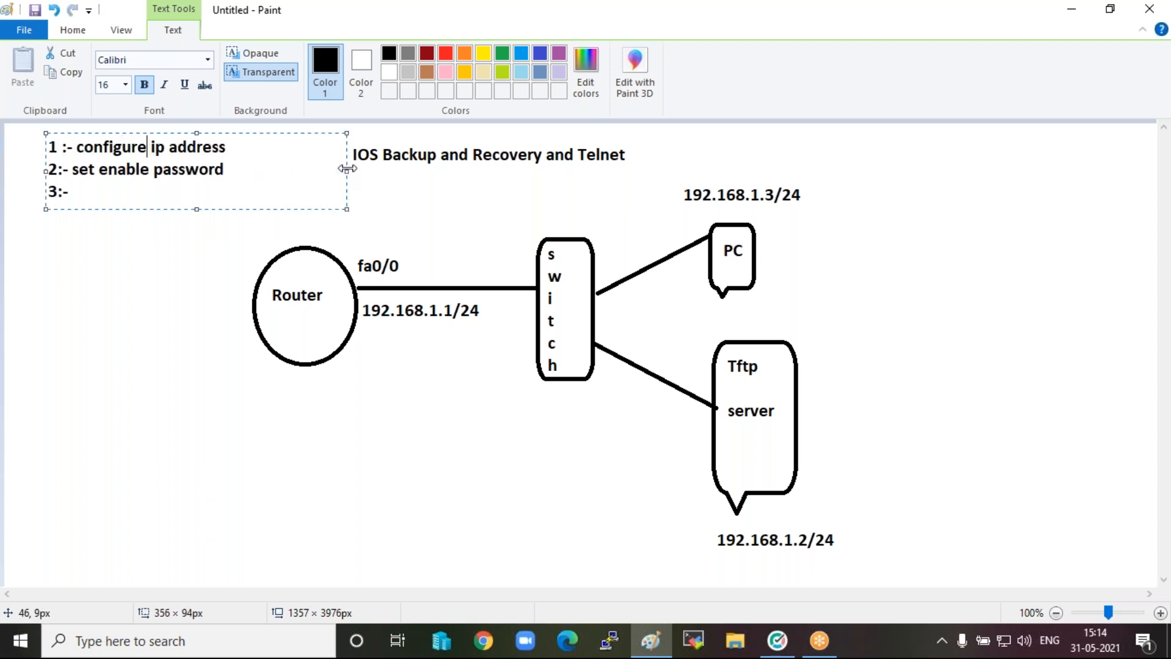
{"action": "left_click_drag", "start_coordinate": [98, 169], "coordinate": [72, 166]}
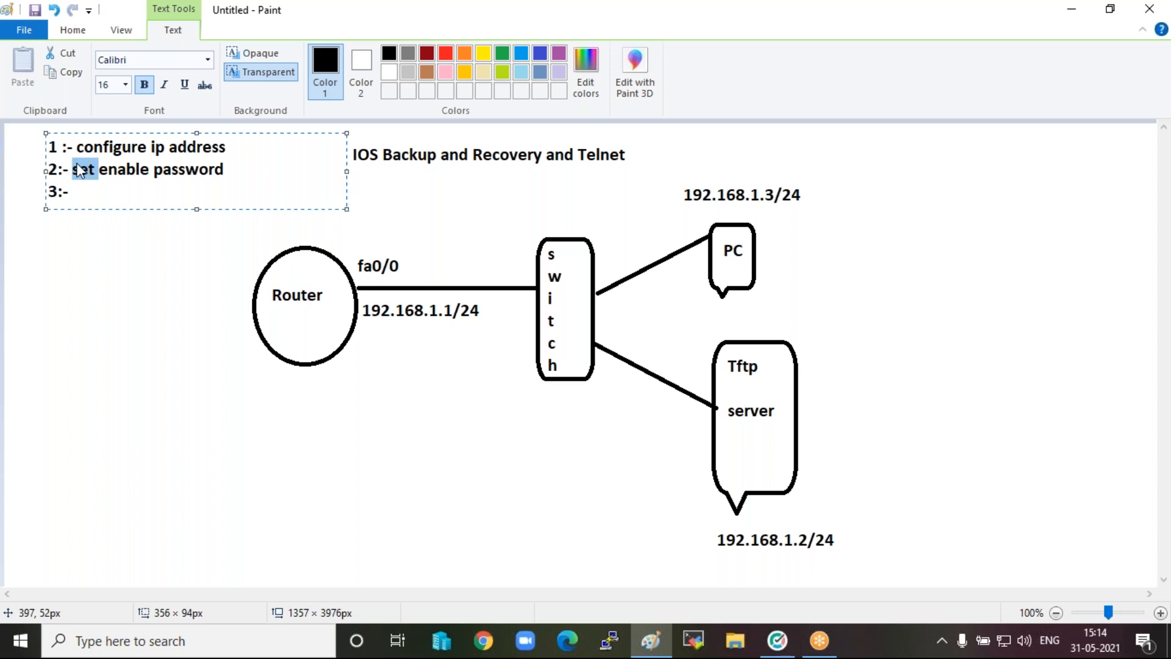
{"action": "key", "text": "BackSpace"}
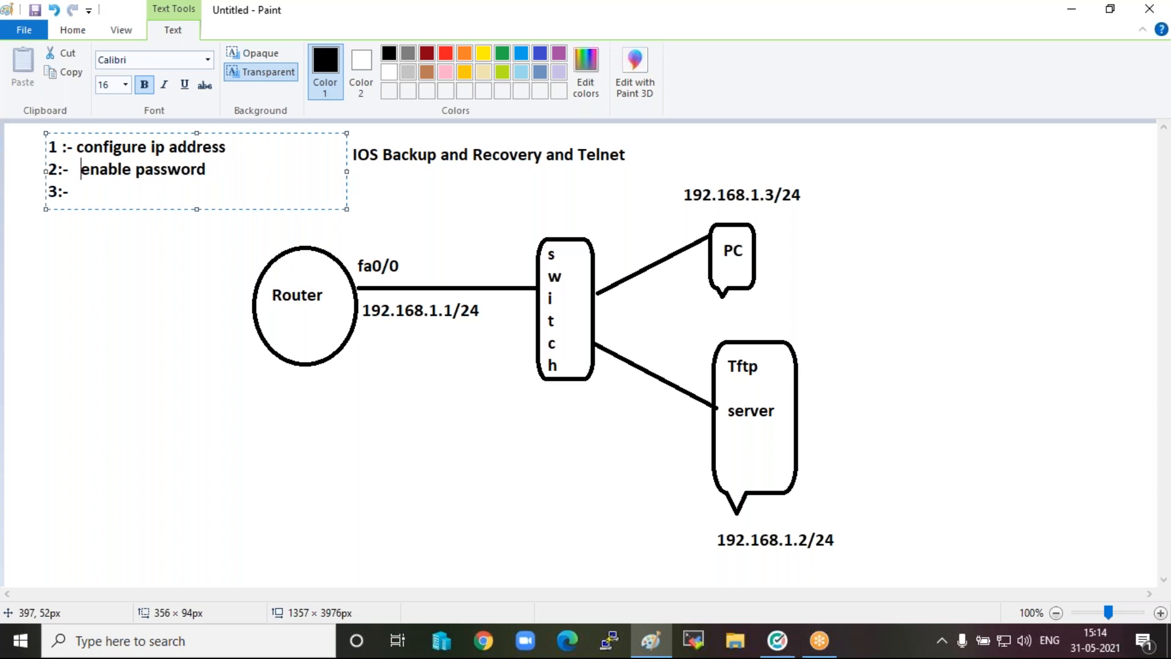
{"action": "type", "text": "Configu"}
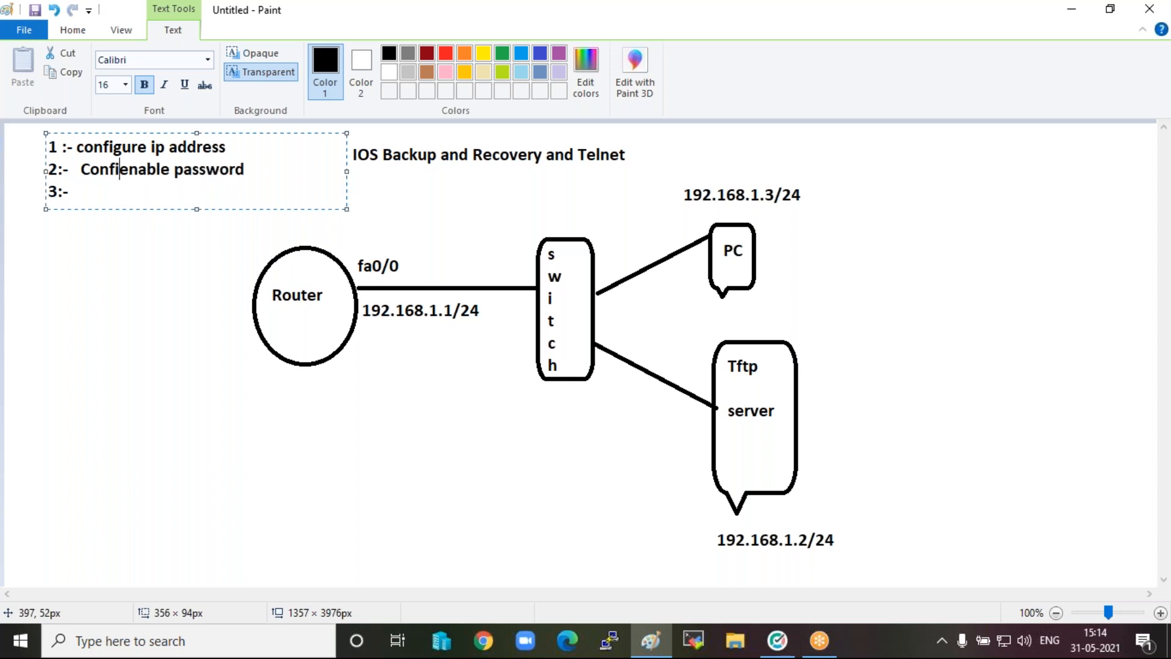
{"action": "type", "text": "re e"}
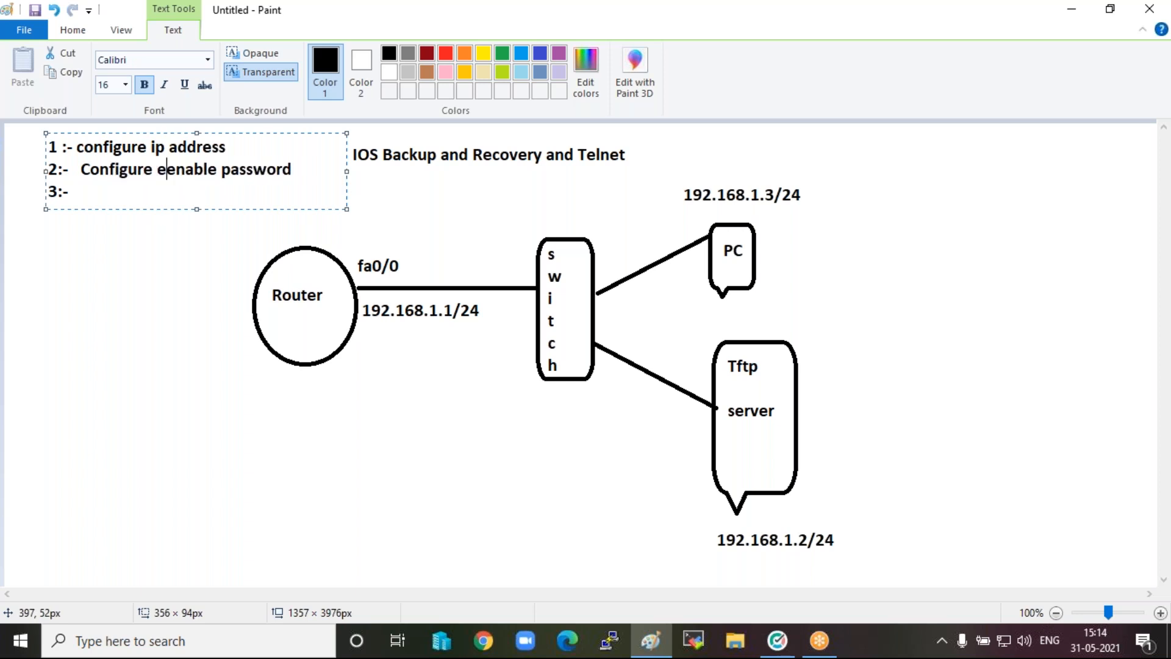
{"action": "key", "text": "BackSpace"}
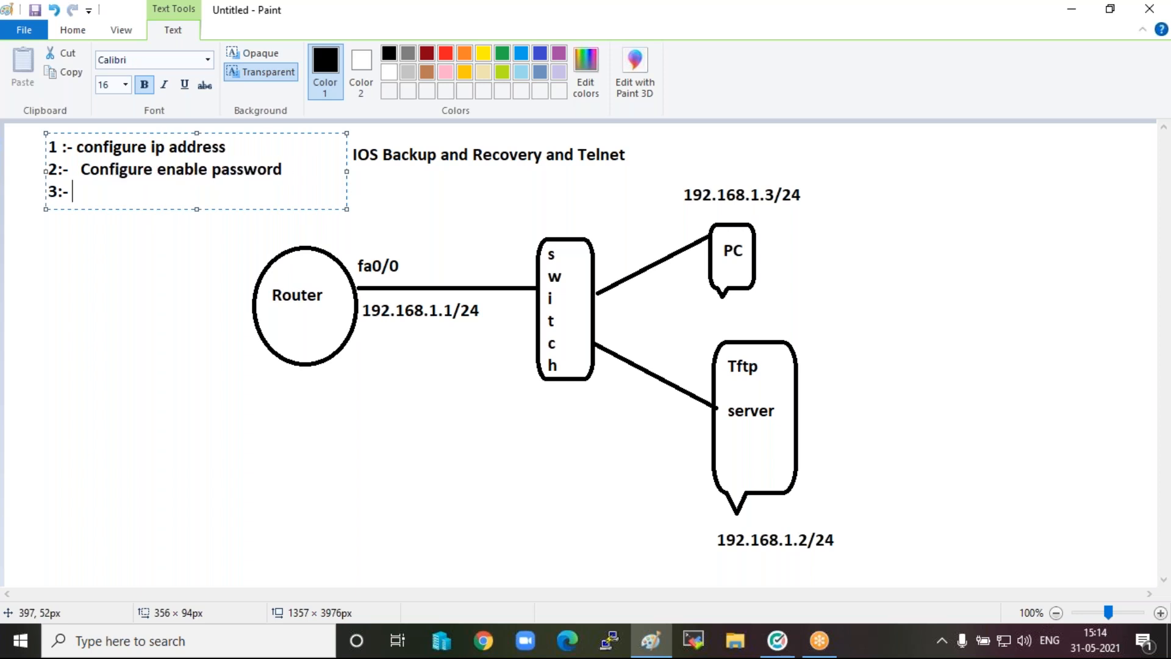
Complete the third list item as "Configure telnet service" and finish the text box.
{"action": "type", "text": "Configure teln"}
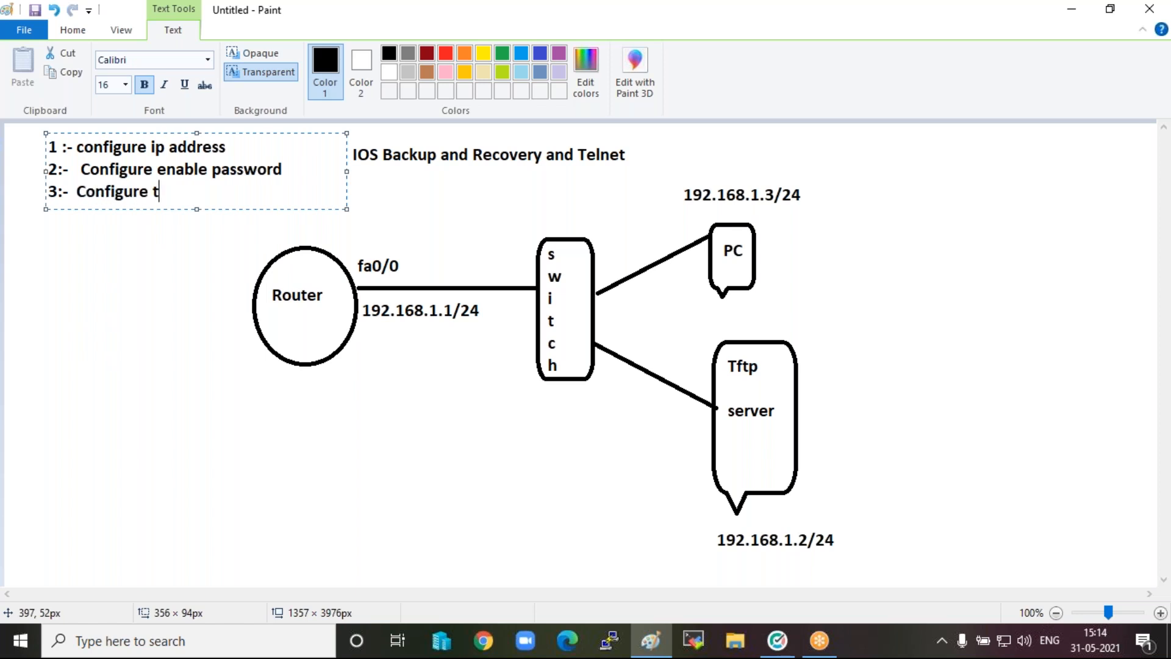
{"action": "type", "text": "t se"}
{"action": "type", "text": "rc"}
{"action": "type", "text": "vice"}
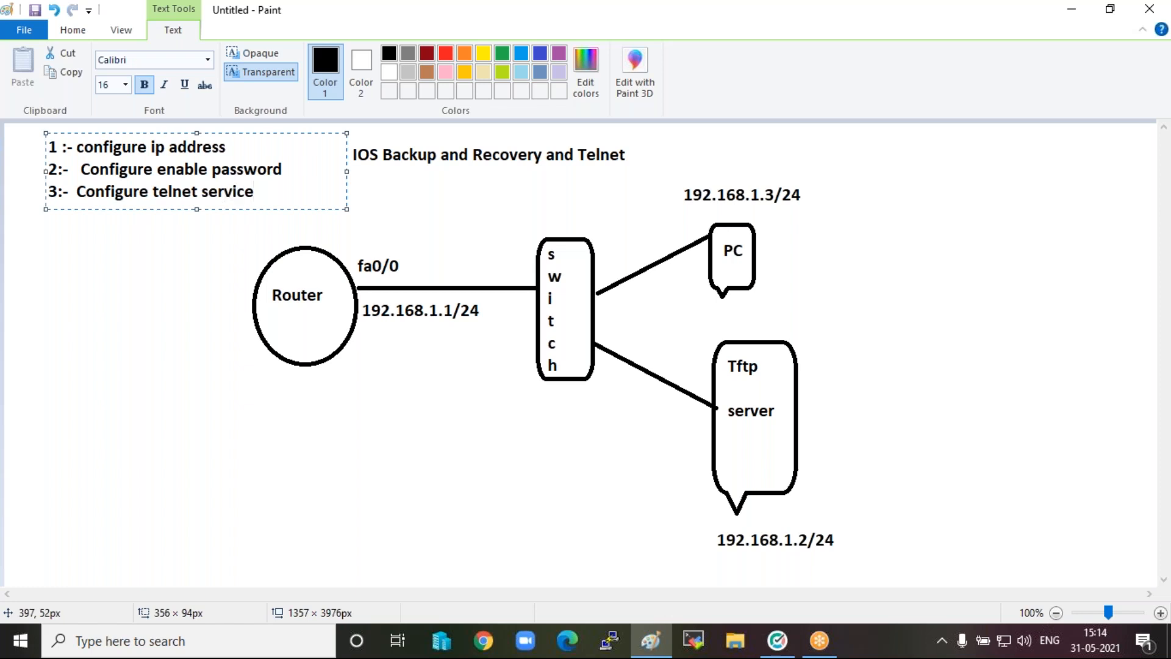
{"action": "left_click", "coordinate": [123, 282]}
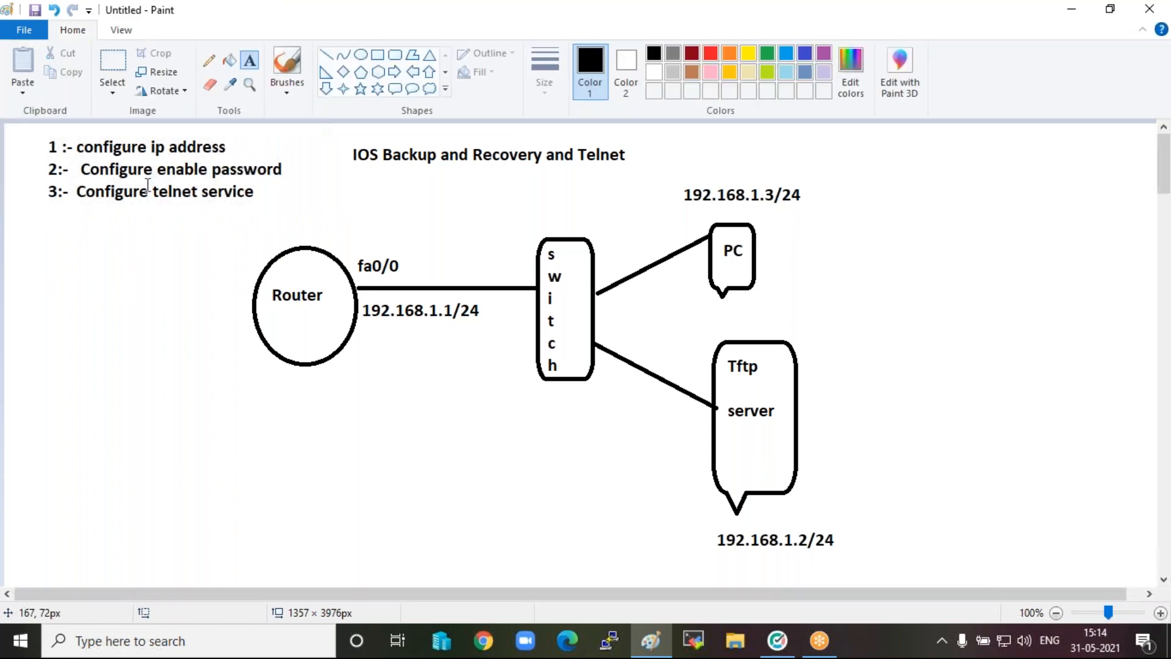
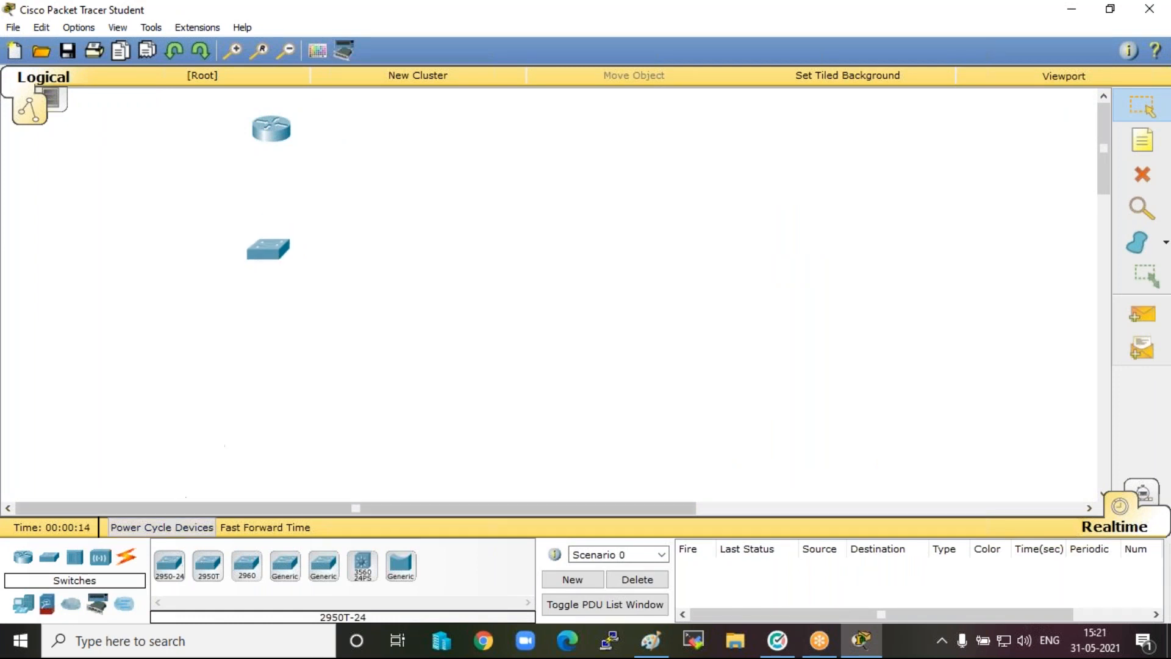
Add a generic PC below and to the right of the switch and a generic server below and to its left.
{"action": "left_click", "coordinate": [25, 605]}
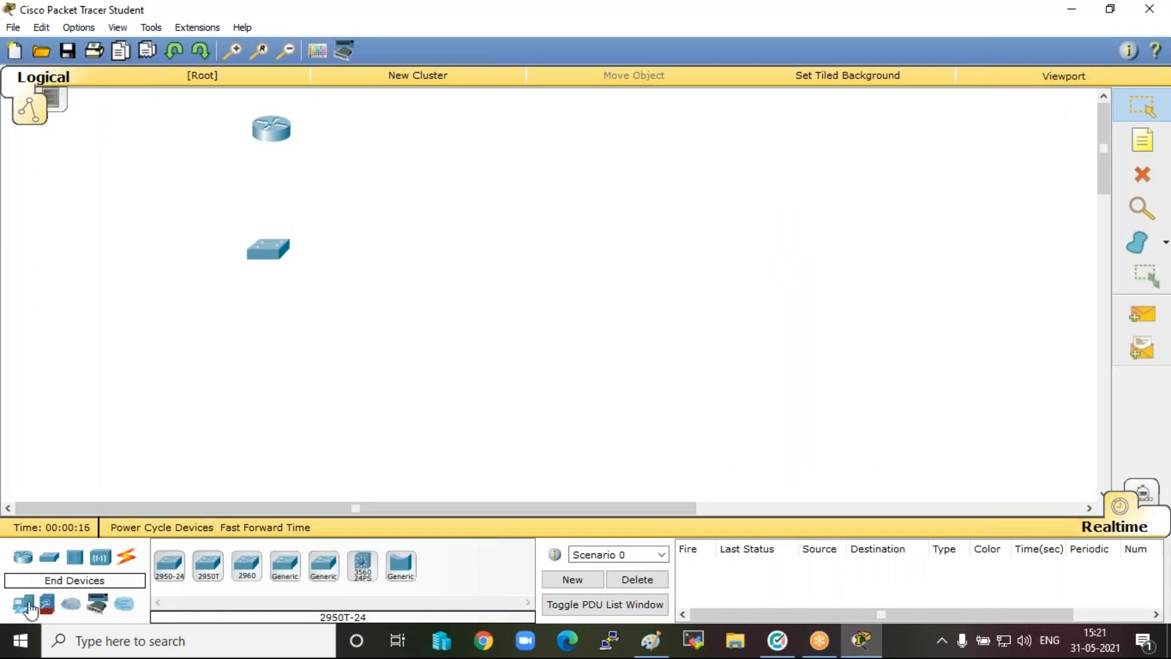
{"action": "left_click", "coordinate": [169, 565]}
{"action": "left_click", "coordinate": [349, 306]}
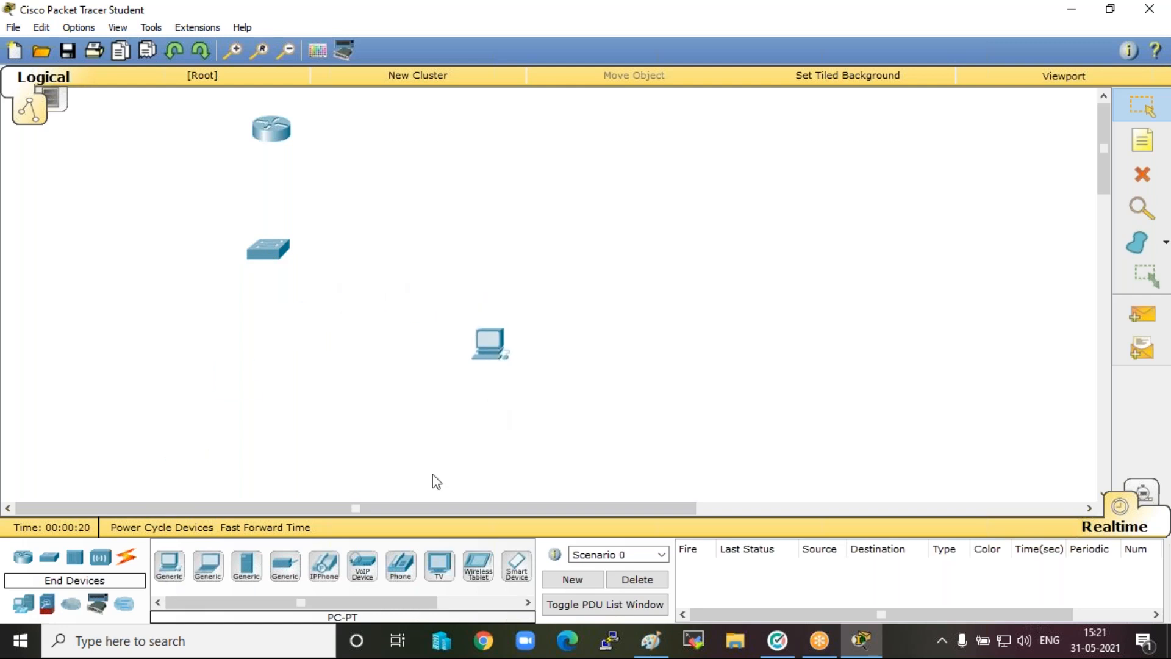
{"action": "left_click", "coordinate": [247, 567]}
{"action": "left_click", "coordinate": [111, 361]}
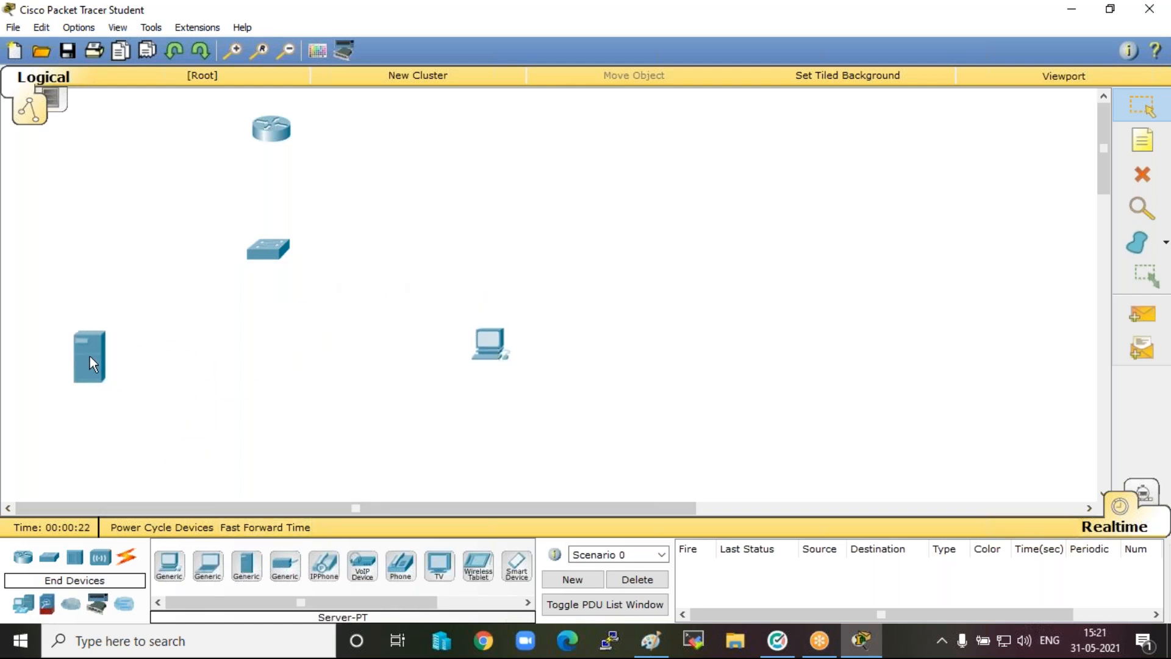
{"action": "left_click_drag", "start_coordinate": [90, 357], "coordinate": [89, 357]}
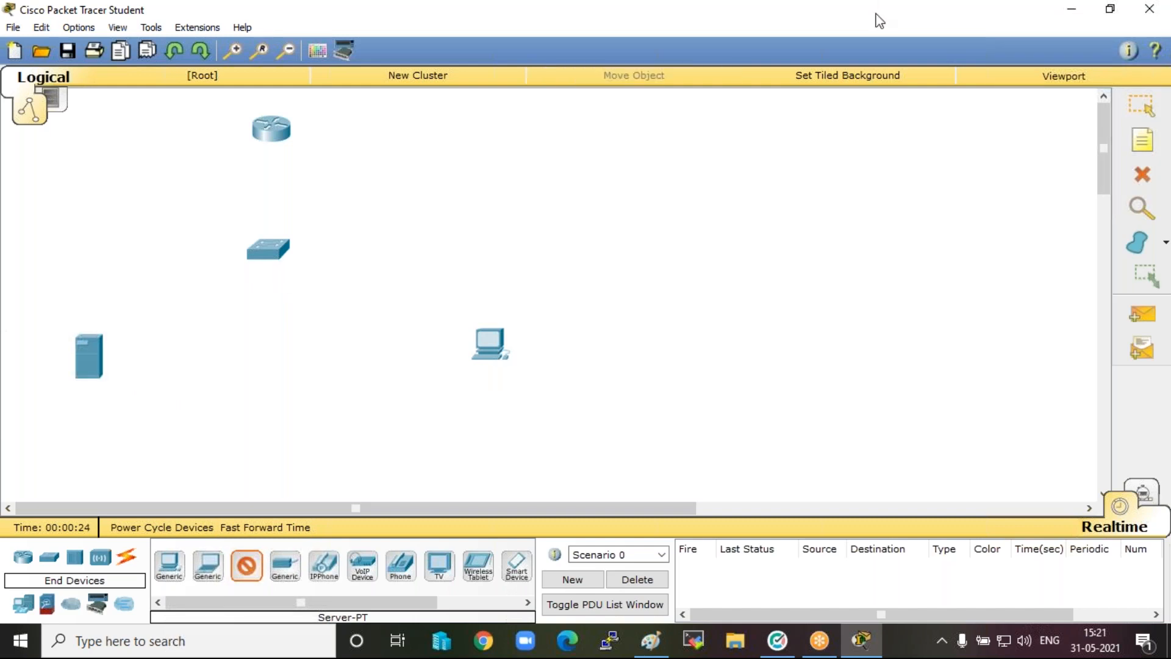
Rearrange the devices so the switch sits between the server and the PC, with the router above the switch.
{"action": "left_click", "coordinate": [873, 67]}
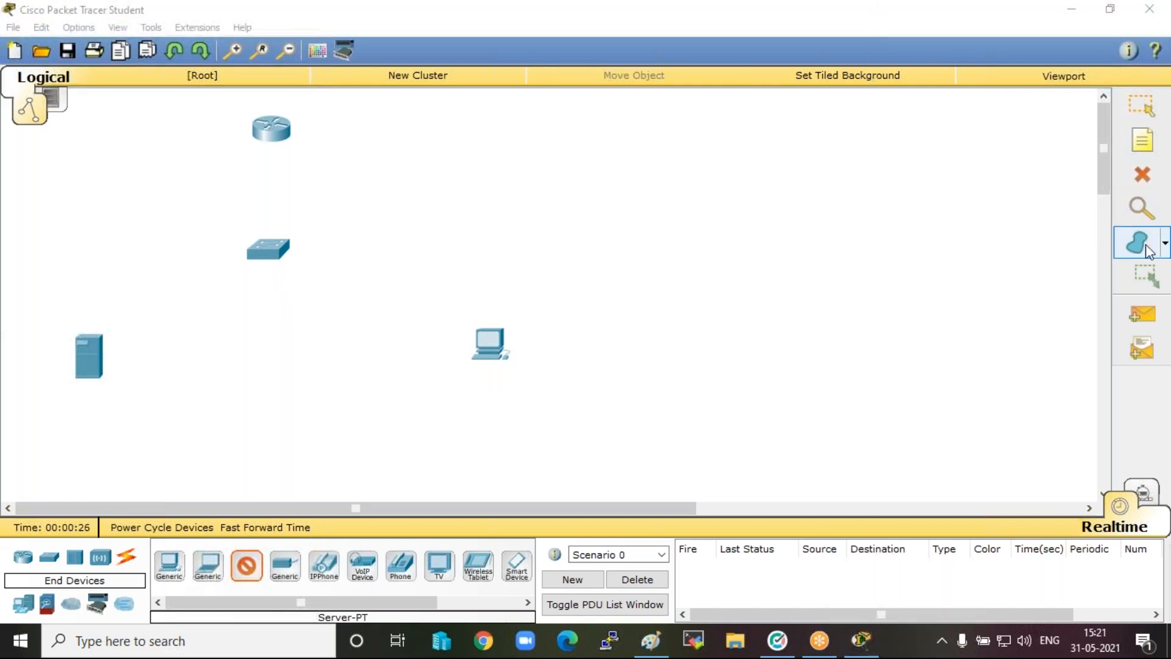
{"action": "left_click", "coordinate": [1142, 144]}
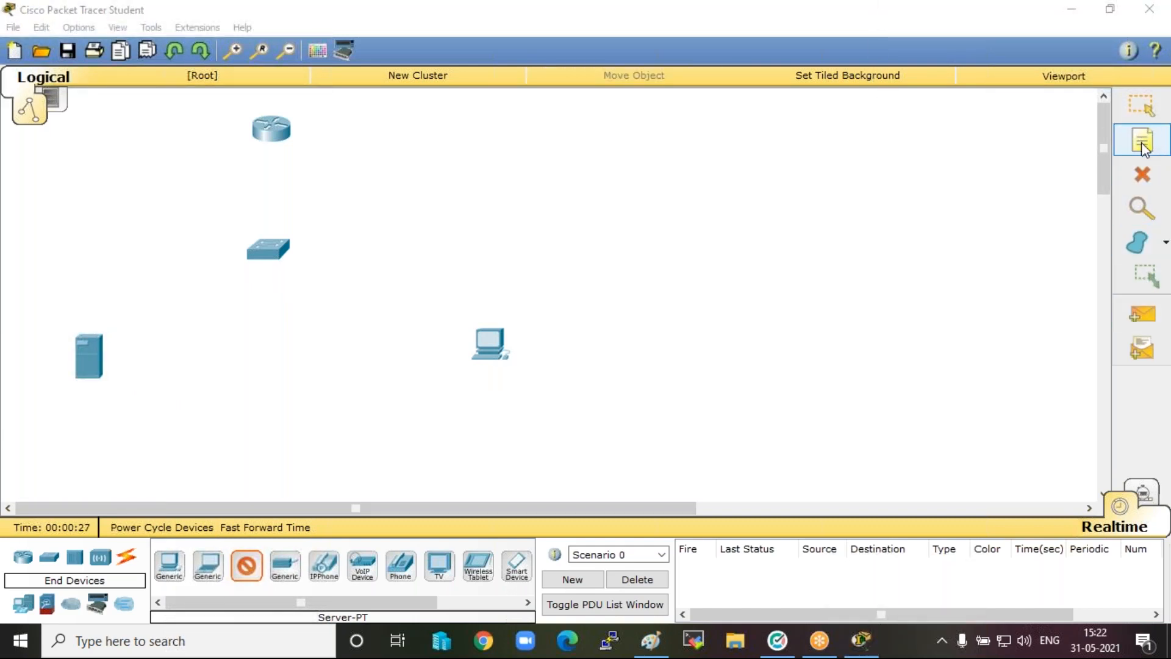
{"action": "left_click", "coordinate": [1141, 105]}
{"action": "left_click", "coordinate": [270, 256]}
{"action": "left_click_drag", "start_coordinate": [269, 257], "coordinate": [309, 352]}
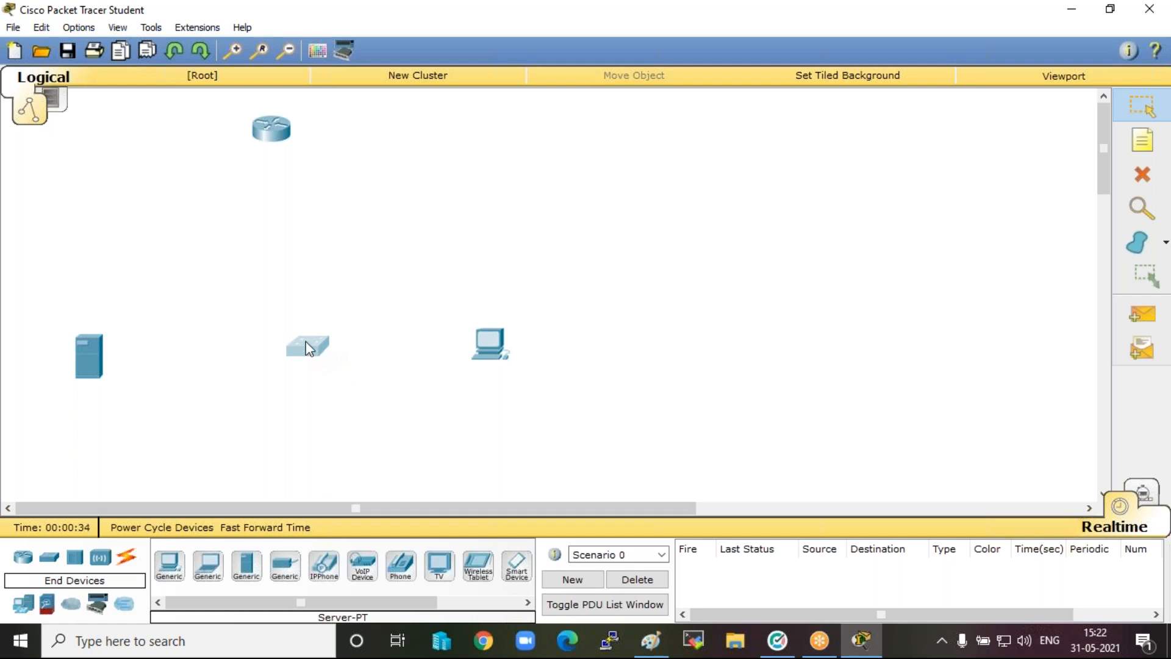
{"action": "left_click_drag", "start_coordinate": [276, 128], "coordinate": [322, 178]}
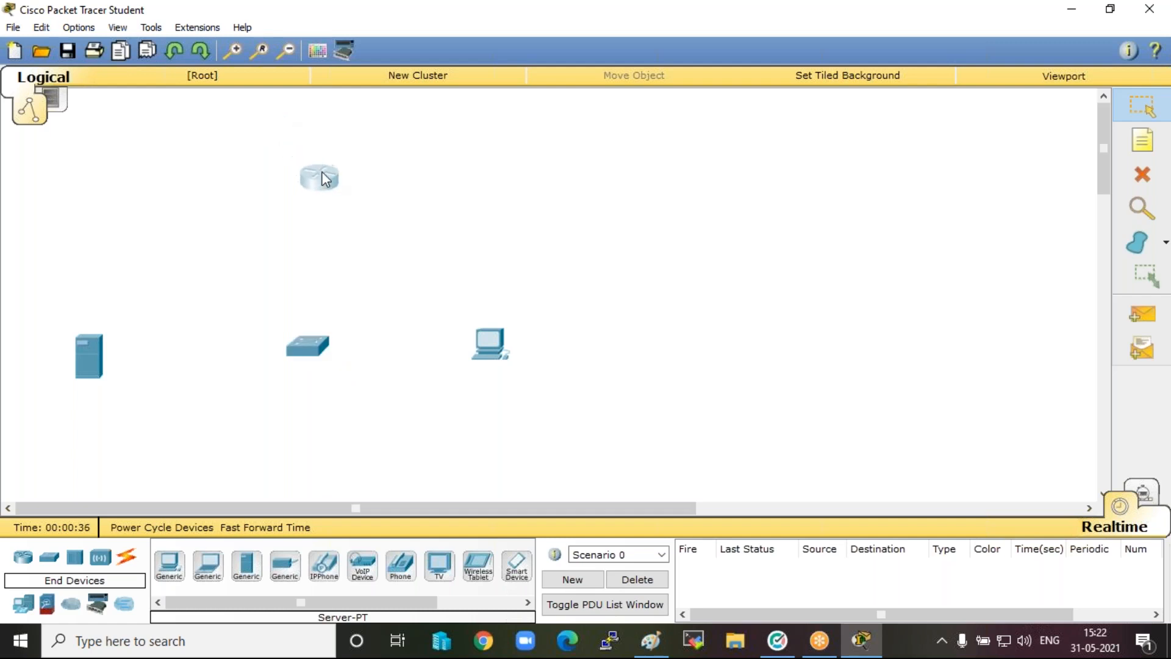
{"action": "left_click_drag", "start_coordinate": [483, 337], "coordinate": [525, 349]}
{"action": "left_click_drag", "start_coordinate": [90, 338], "coordinate": [84, 335]}
Connect the router's FastEthernet0/0 to the switch's FastEthernet0/1 with a copper straight-through cable.
{"action": "left_click", "coordinate": [127, 556]}
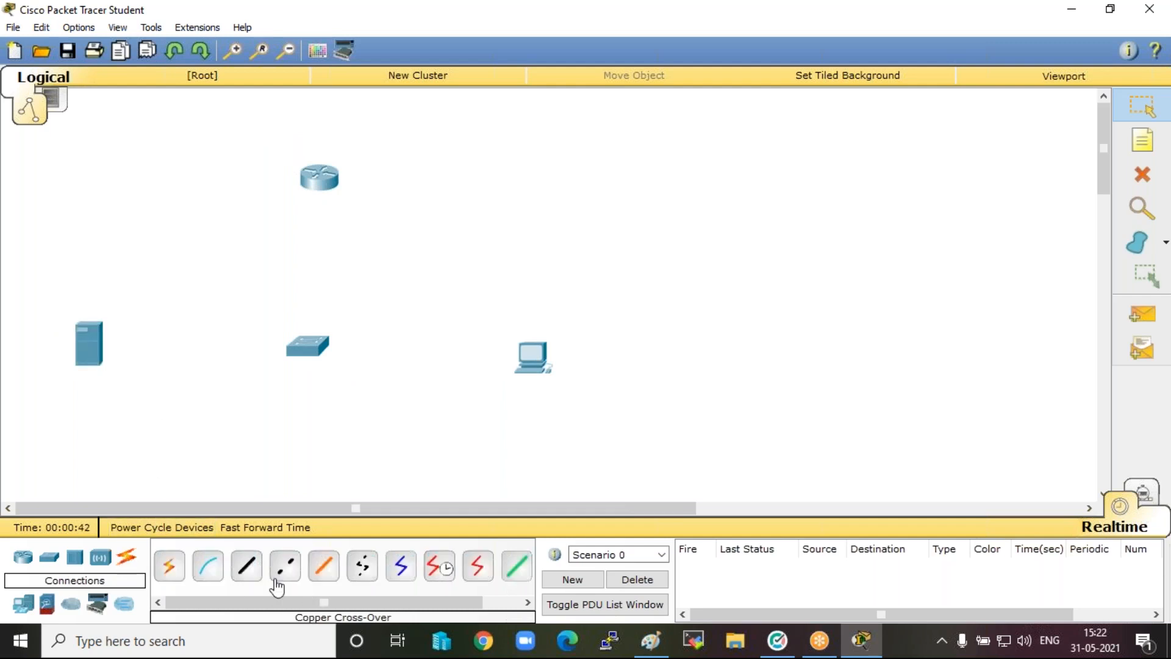
{"action": "left_click", "coordinate": [245, 567]}
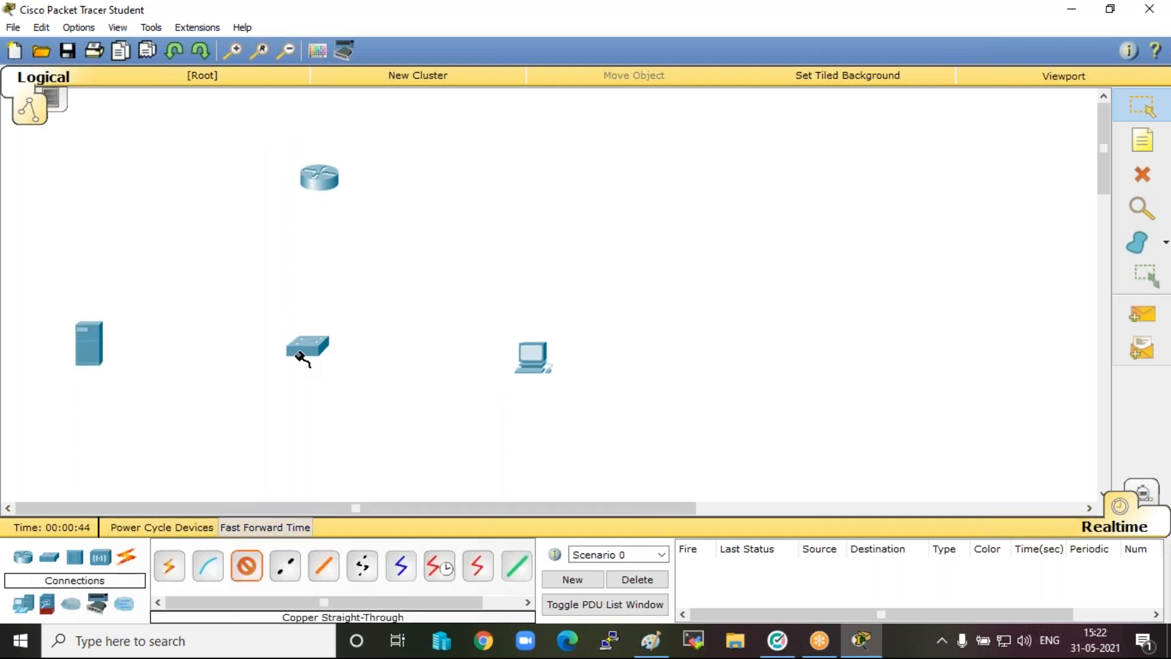
{"action": "left_click", "coordinate": [317, 185]}
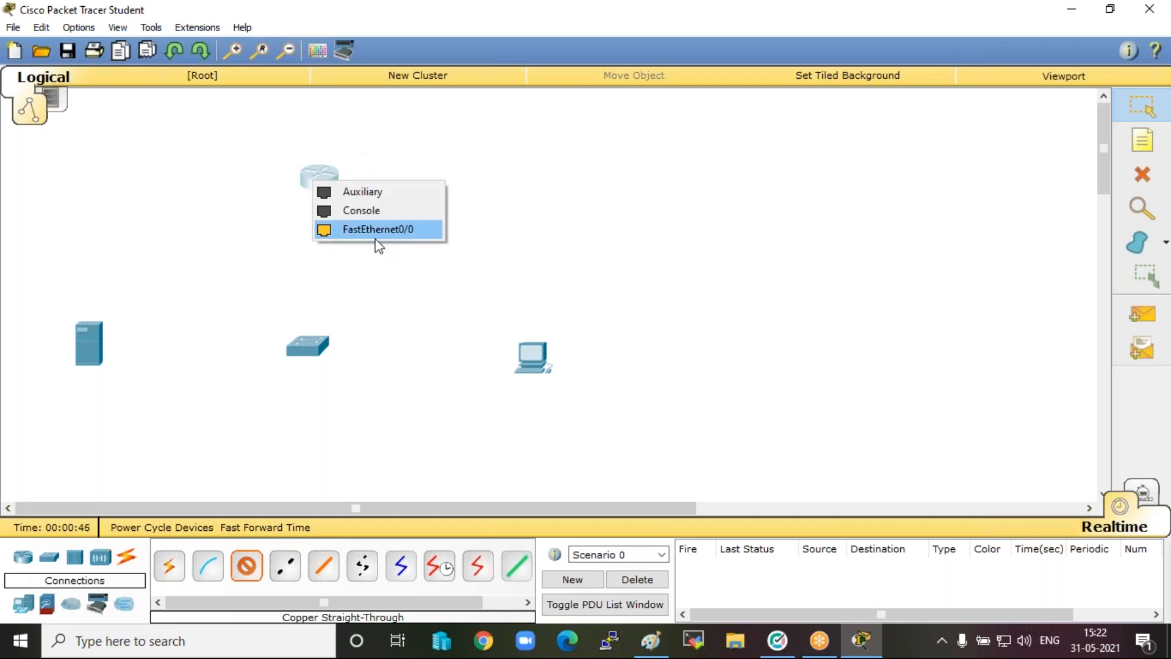
{"action": "left_click", "coordinate": [383, 235]}
{"action": "left_click", "coordinate": [319, 346]}
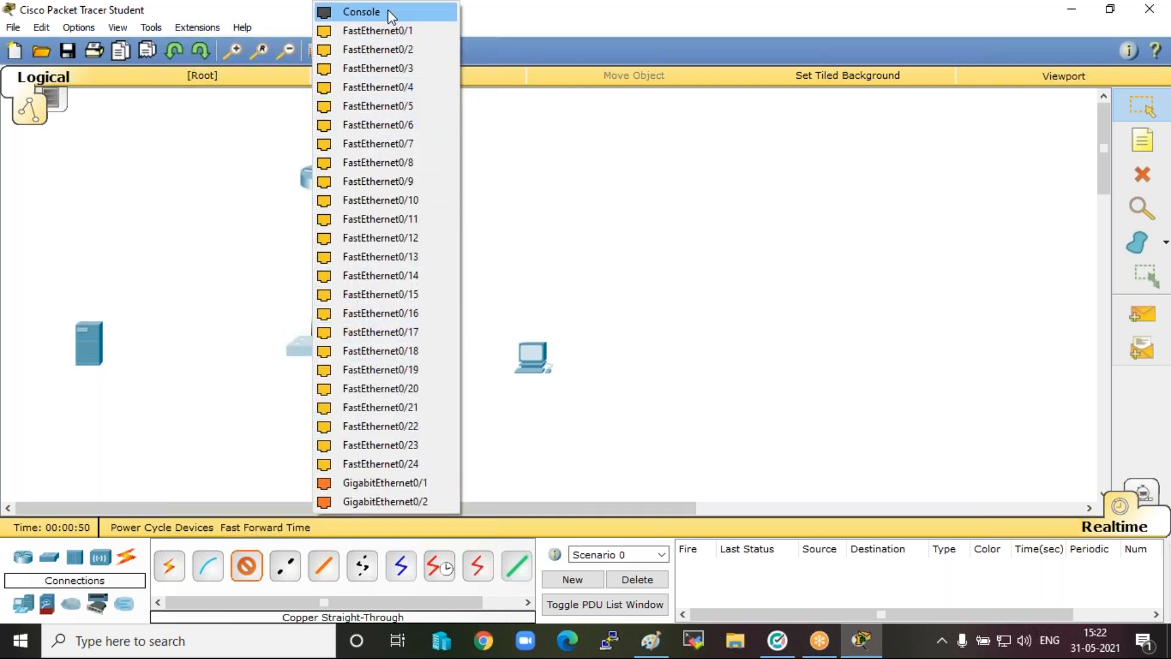
{"action": "left_click", "coordinate": [386, 32]}
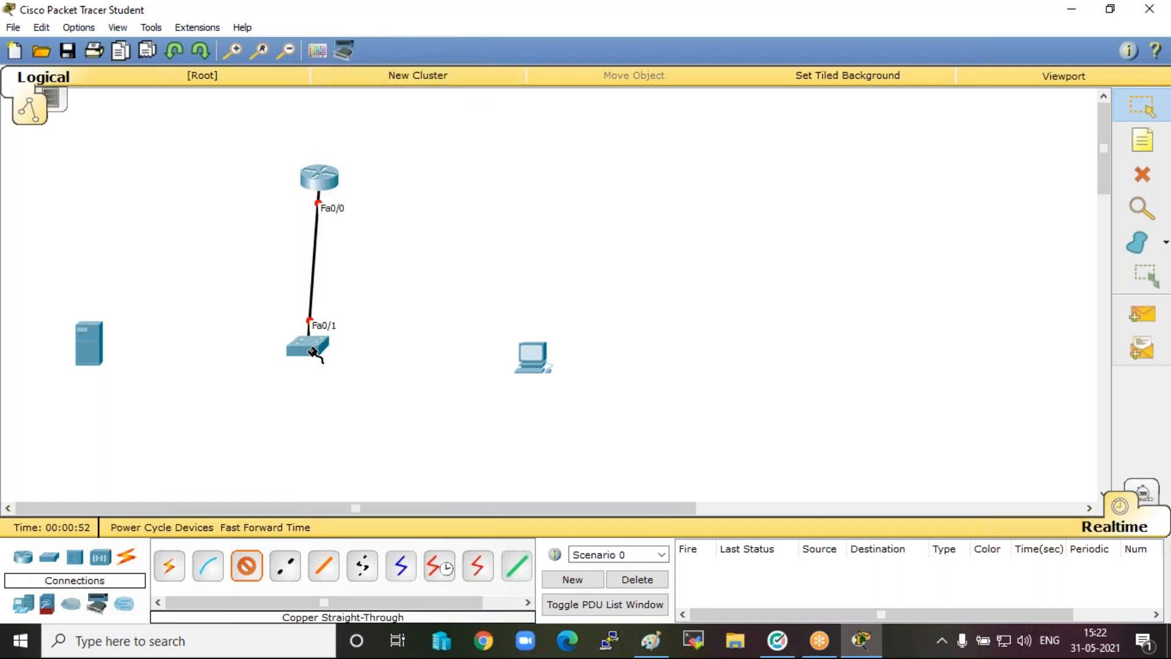
Connect the switch's FastEthernet0/2 to the server's FastEthernet0 with a copper straight-through cable.
{"action": "left_click", "coordinate": [313, 353]}
{"action": "left_click", "coordinate": [394, 35]}
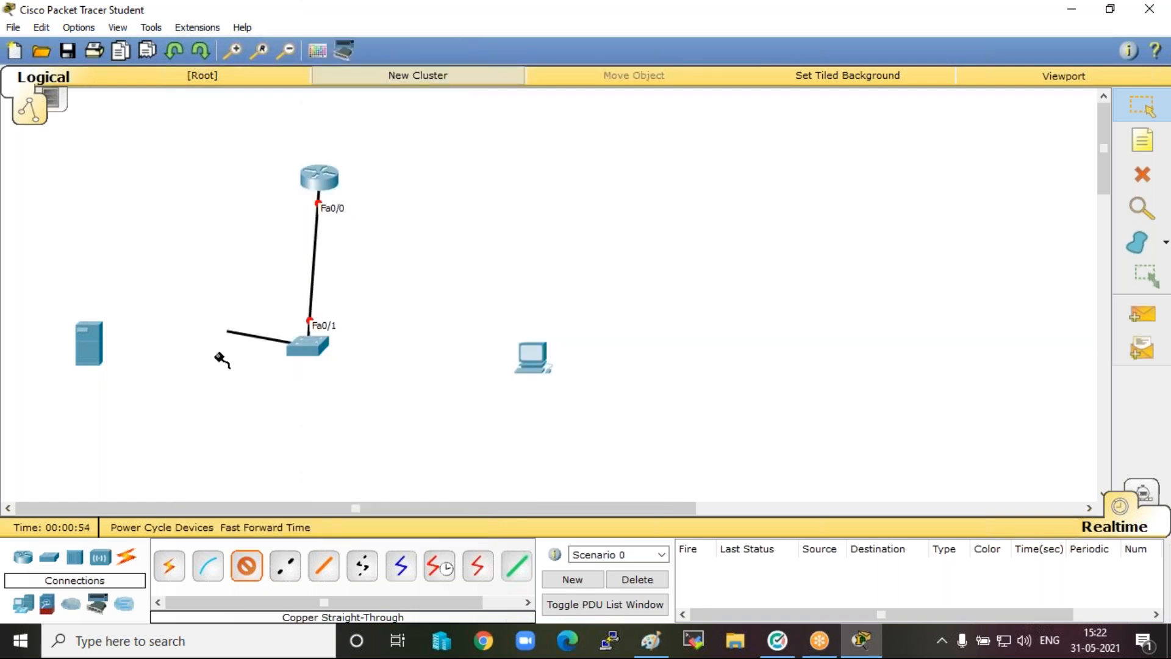
{"action": "left_click", "coordinate": [91, 343]}
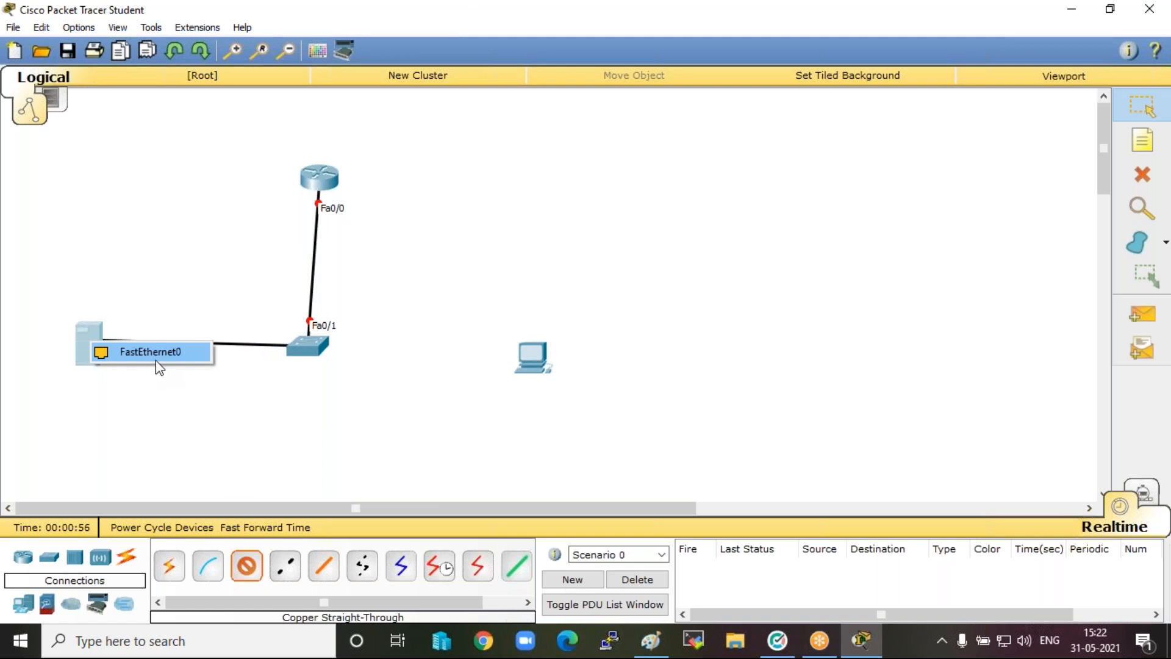
{"action": "left_click", "coordinate": [157, 365]}
Connect the switch's FastEthernet0/3 to the PC's FastEthernet0 with a copper straight-through cable.
{"action": "left_click", "coordinate": [316, 350]}
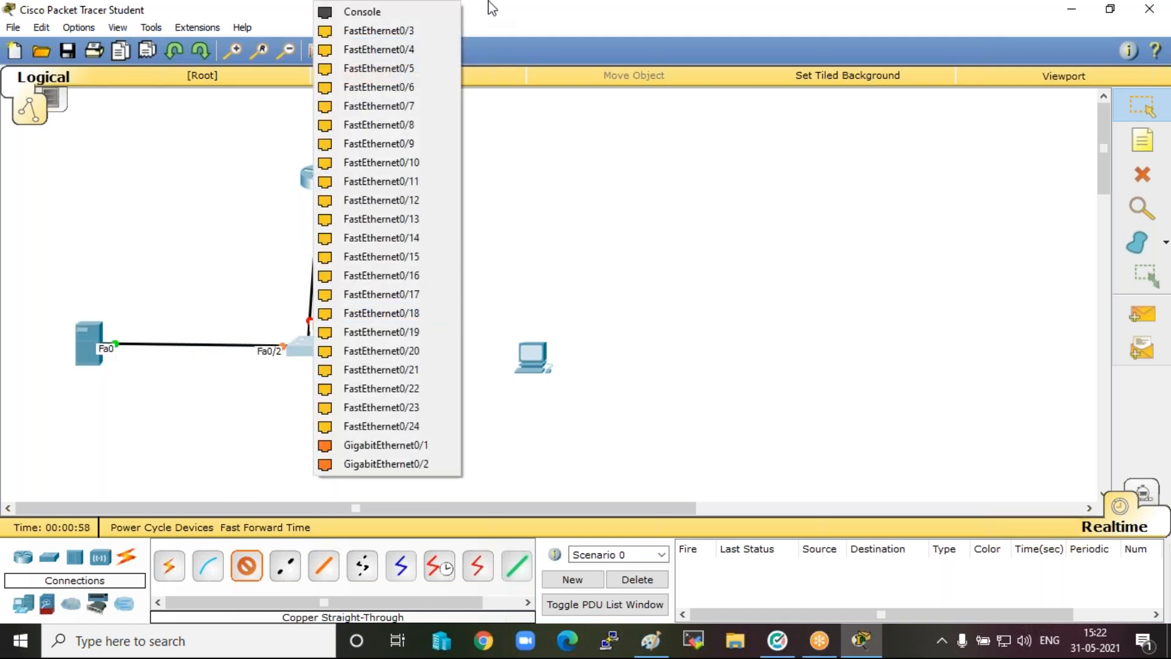
{"action": "left_click", "coordinate": [406, 31]}
{"action": "left_click", "coordinate": [532, 359]}
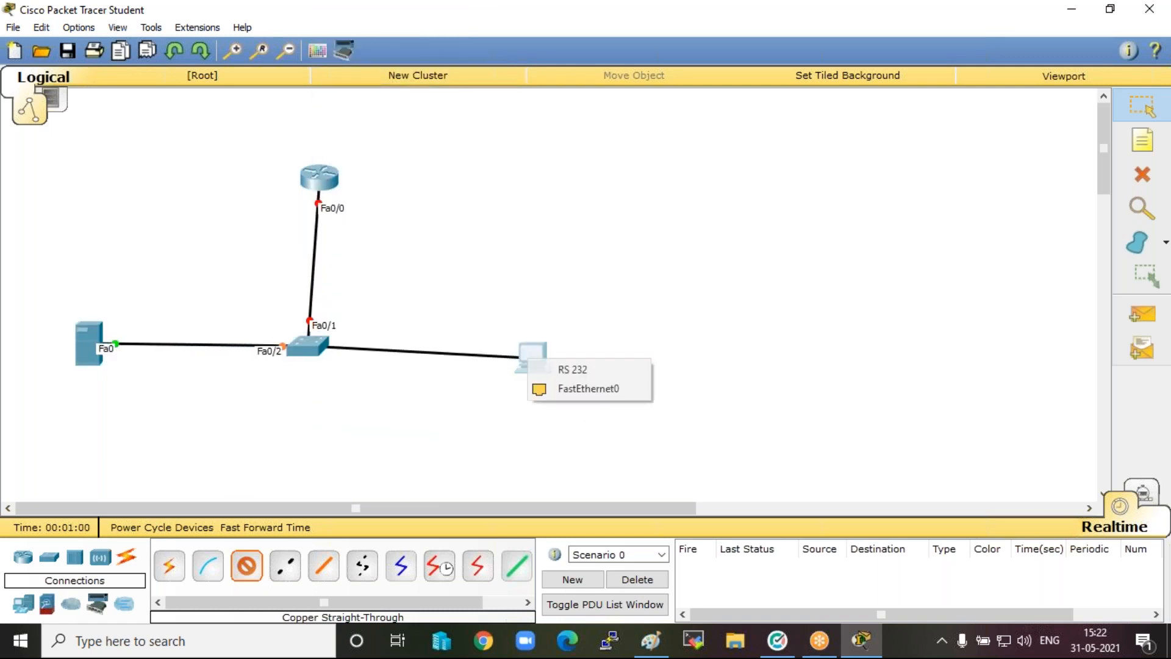
{"action": "left_click", "coordinate": [612, 404]}
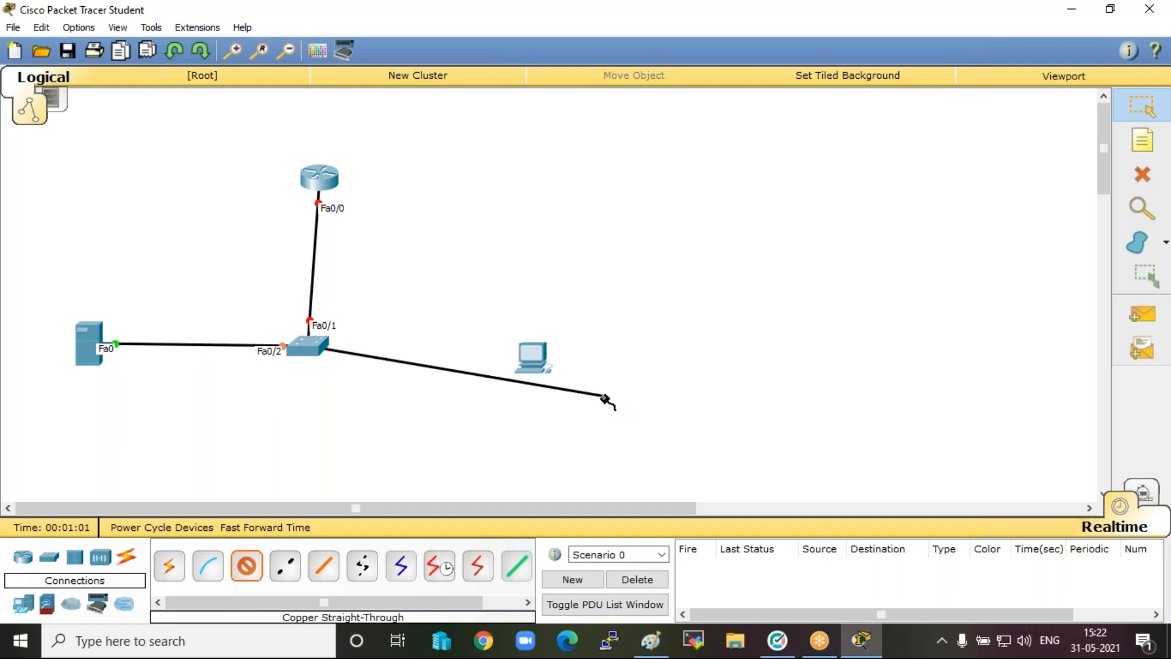
{"action": "left_click", "coordinate": [542, 370]}
{"action": "left_click", "coordinate": [616, 397]}
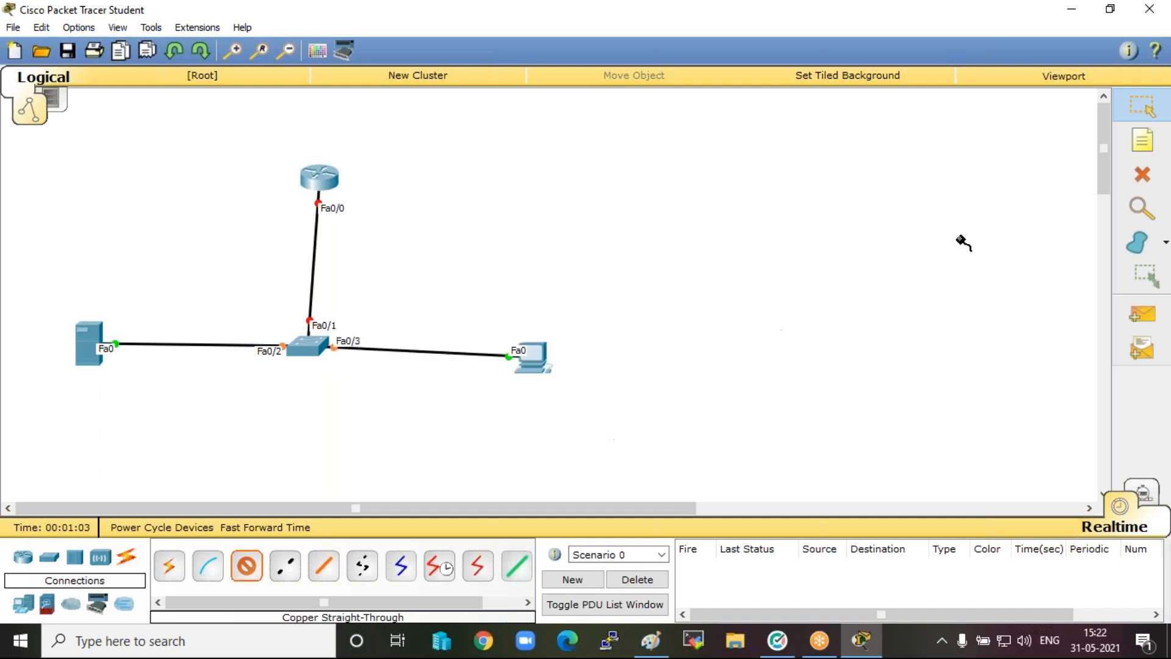
Place the note "192.168.1.0/24" beside the router-to-switch link, just below the router's Fa0/0 port.
{"action": "left_click", "coordinate": [1144, 152]}
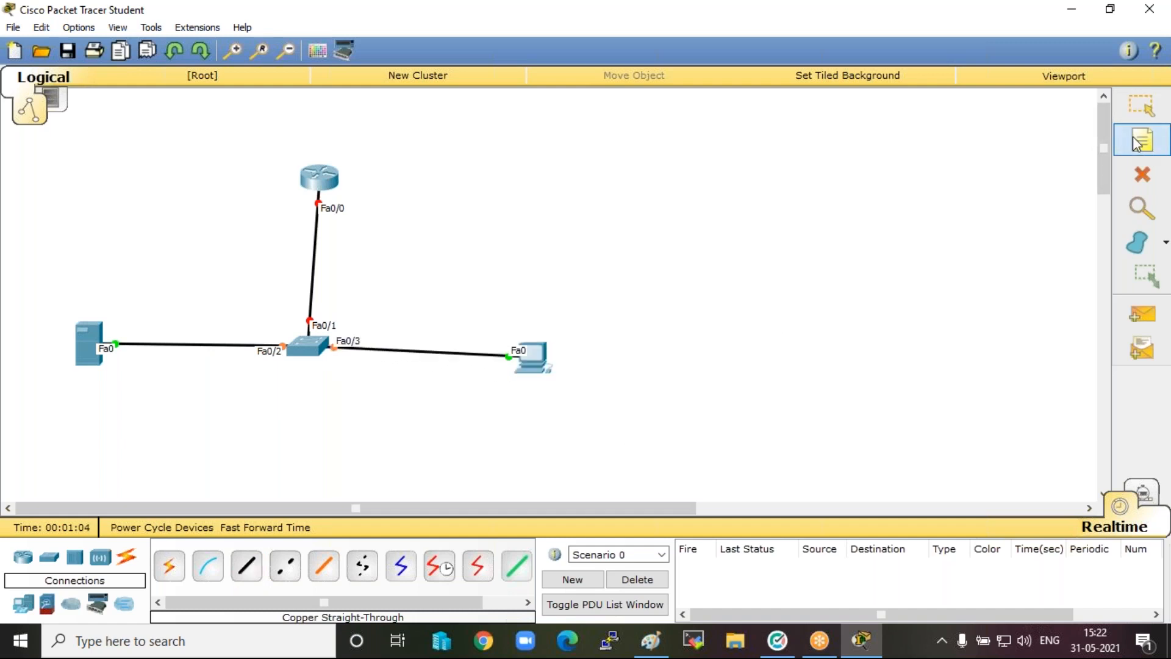
{"action": "left_click", "coordinate": [323, 229]}
{"action": "type", "text": "1"}
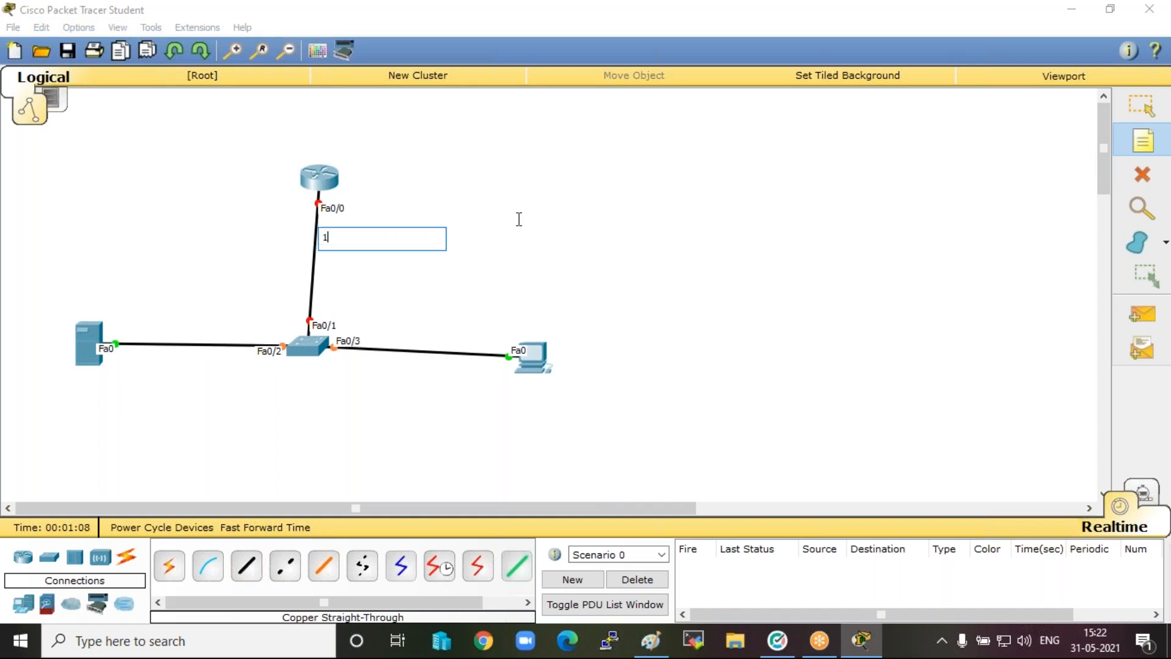
{"action": "type", "text": "92.168.1.0/24"}
Place the note "192.168.1.2/24" beside the server and the note "192.168.1.3/24" beside the PC.
{"action": "left_click", "coordinate": [116, 321]}
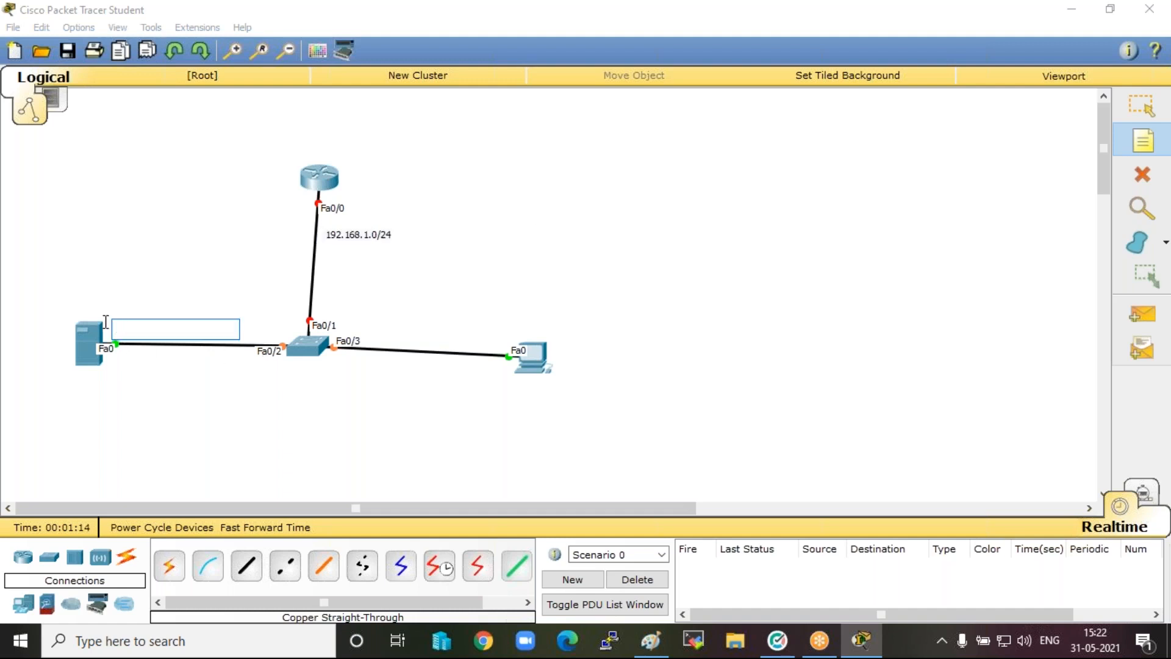
{"action": "type", "text": "192.168.1.2/24"}
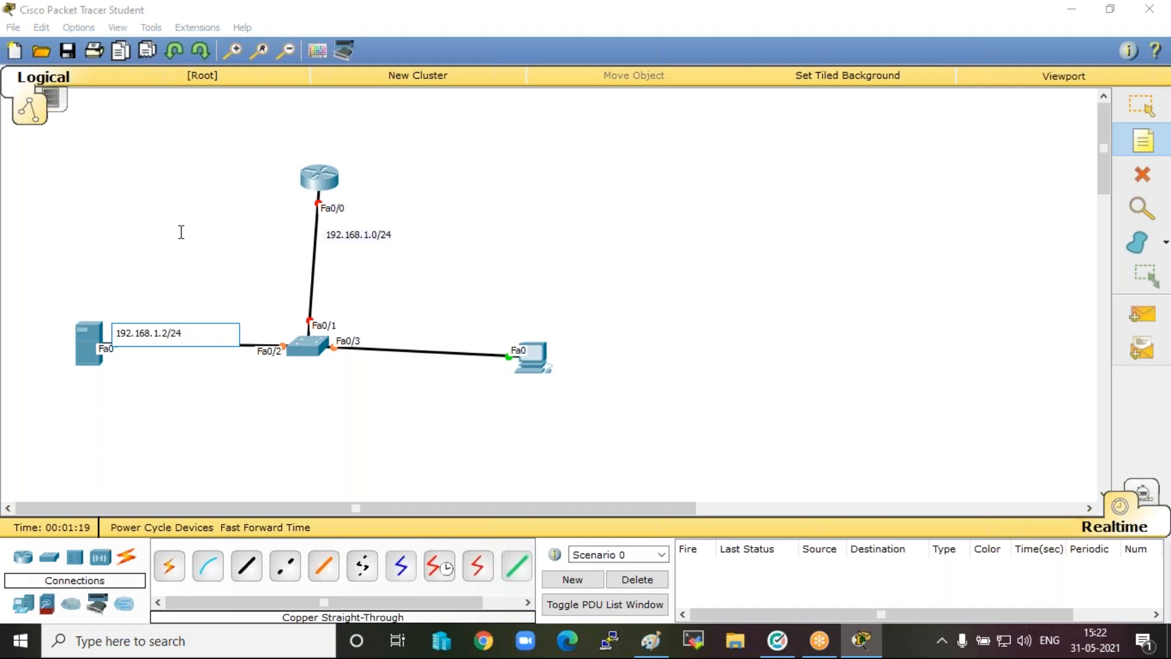
{"action": "left_click", "coordinate": [443, 372]}
{"action": "type", "text": "192.168.1.3/24"}
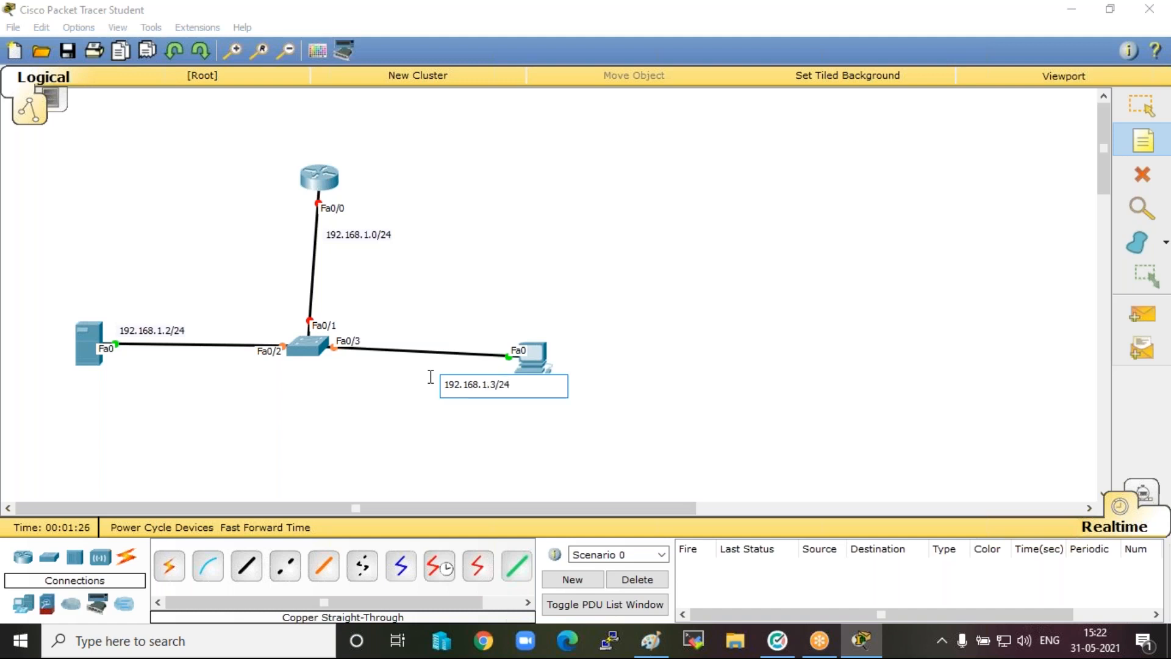
{"action": "left_click", "coordinate": [656, 258]}
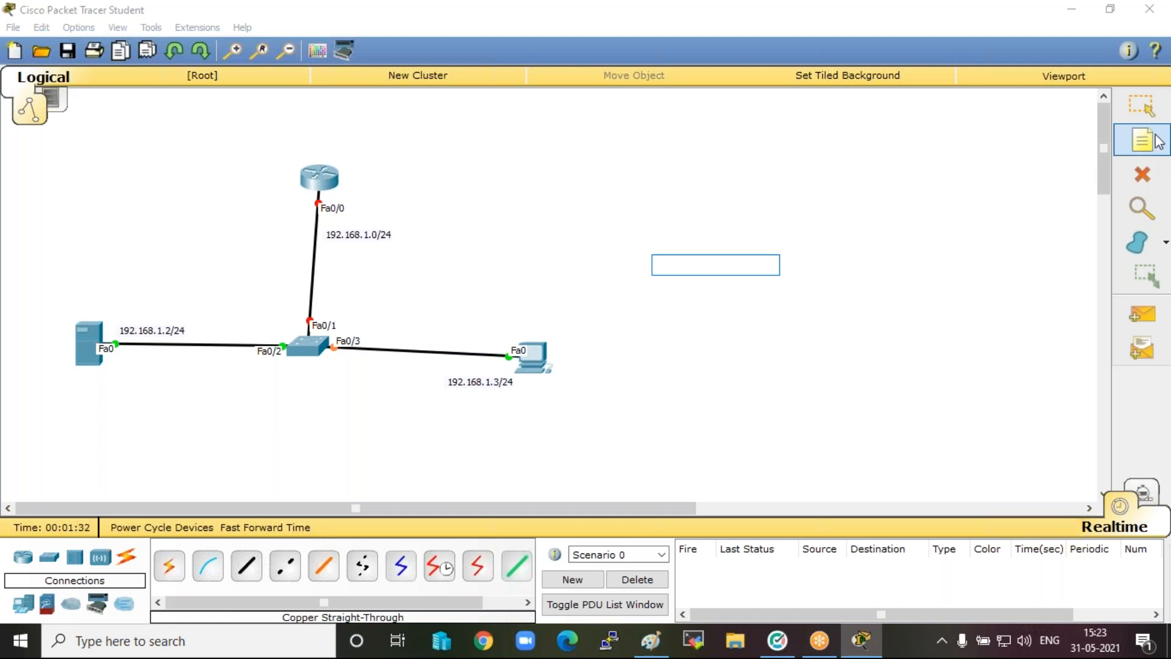
{"action": "left_click", "coordinate": [1142, 106]}
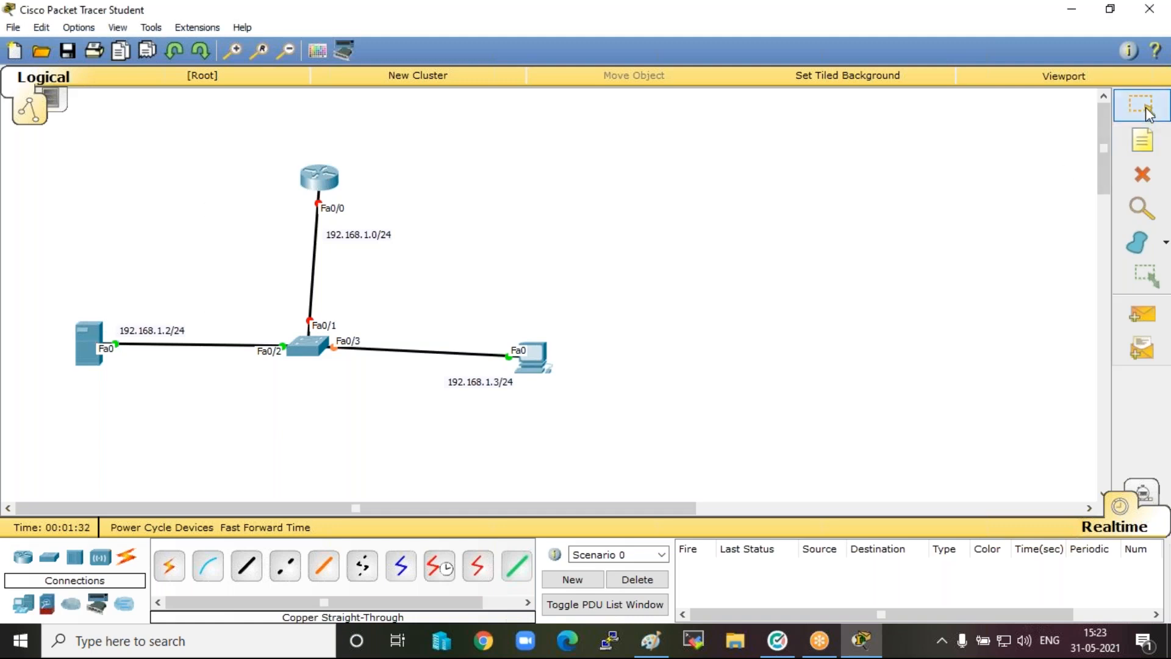
Give the server the static IP address 192.168.1.2 with subnet mask 255.255.255.0.
{"action": "left_click", "coordinate": [92, 331]}
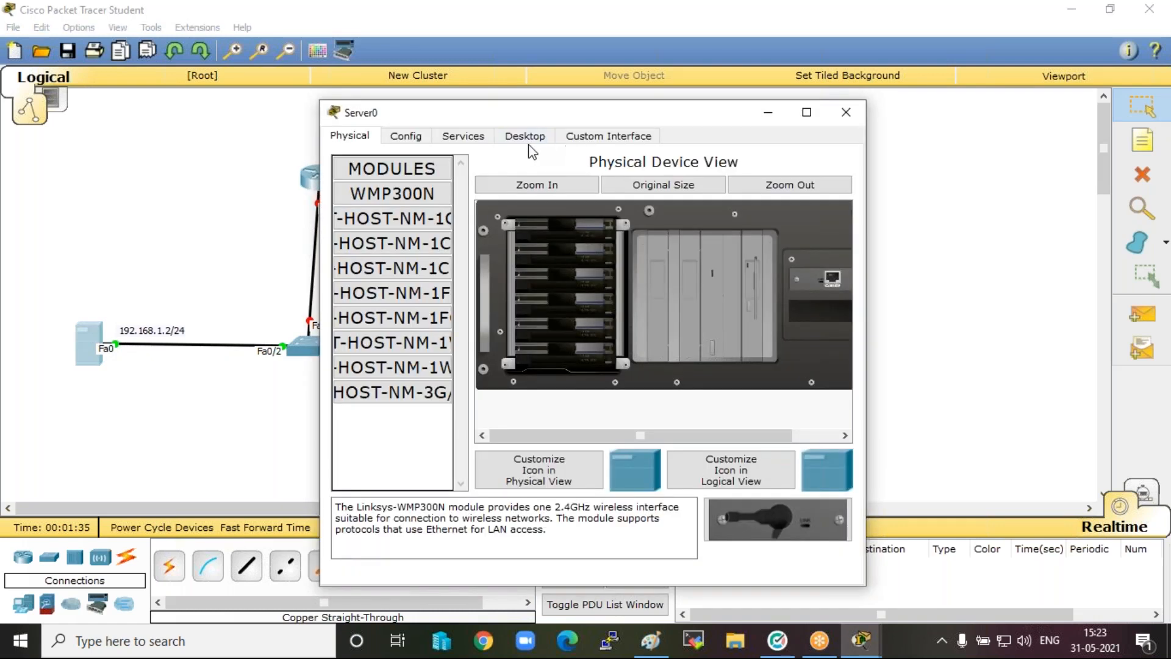
{"action": "left_click", "coordinate": [523, 139]}
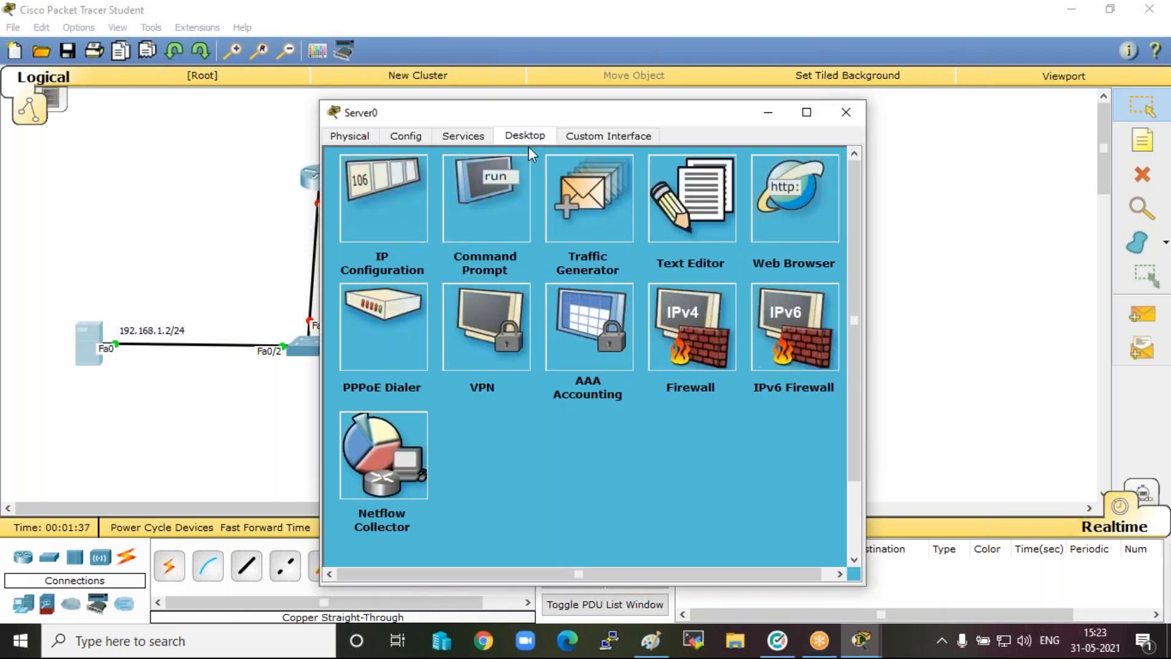
{"action": "left_click", "coordinate": [373, 186]}
{"action": "left_click", "coordinate": [579, 264]}
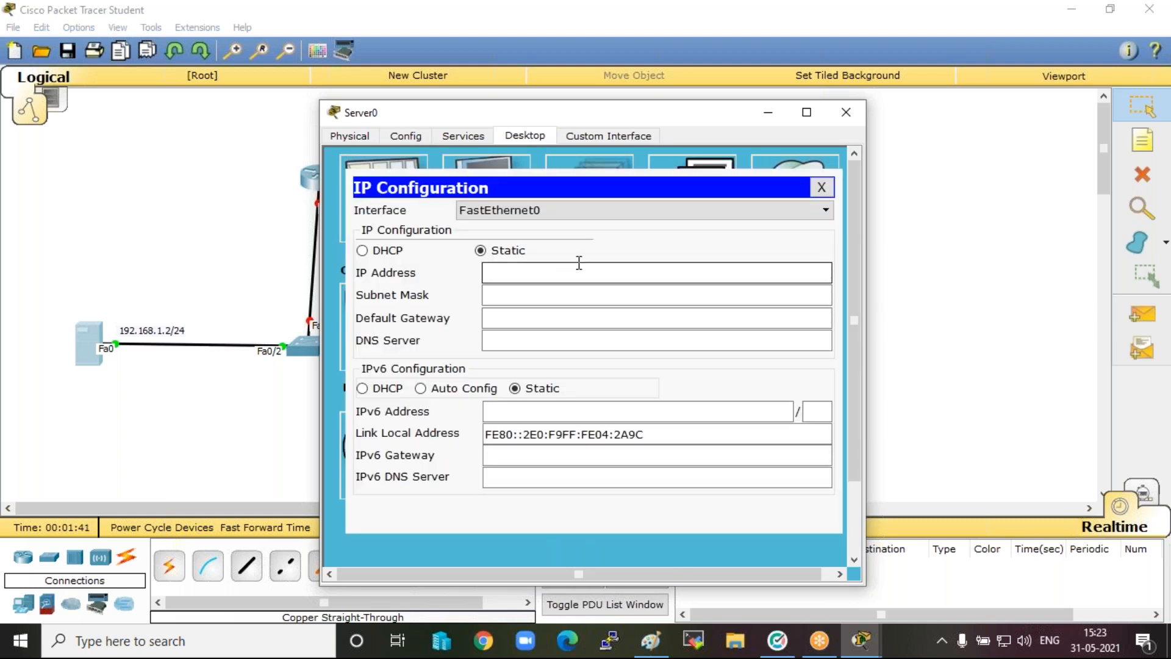
{"action": "type", "text": "192.168.1.2"}
{"action": "key", "text": "Tab"}
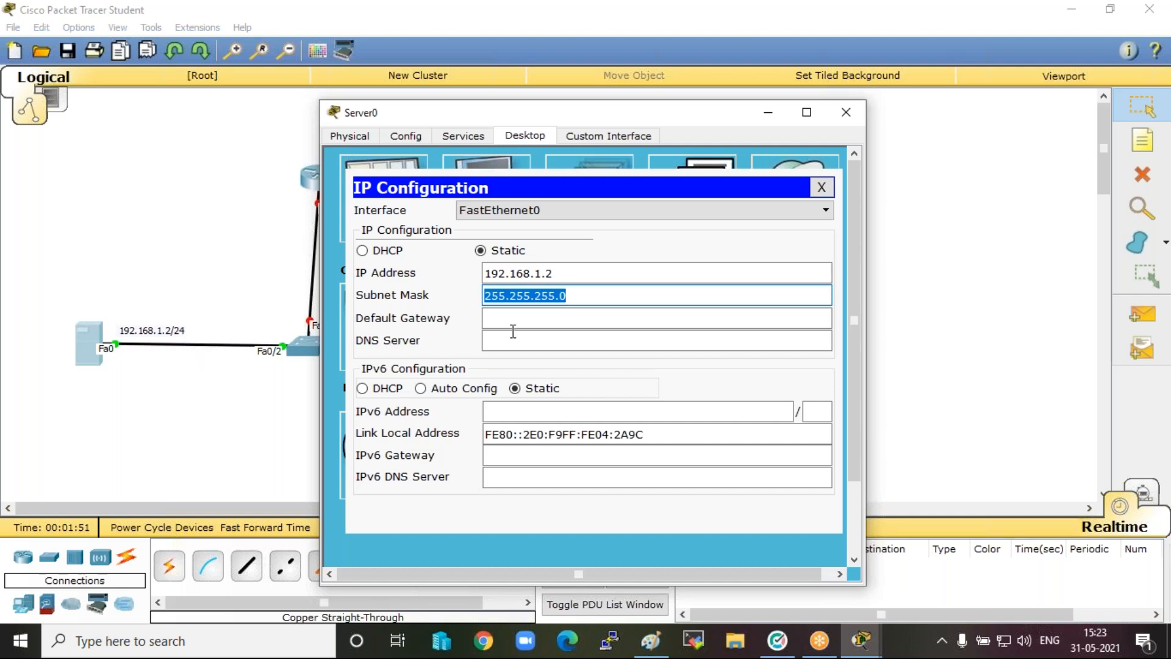
{"action": "left_click", "coordinate": [584, 297]}
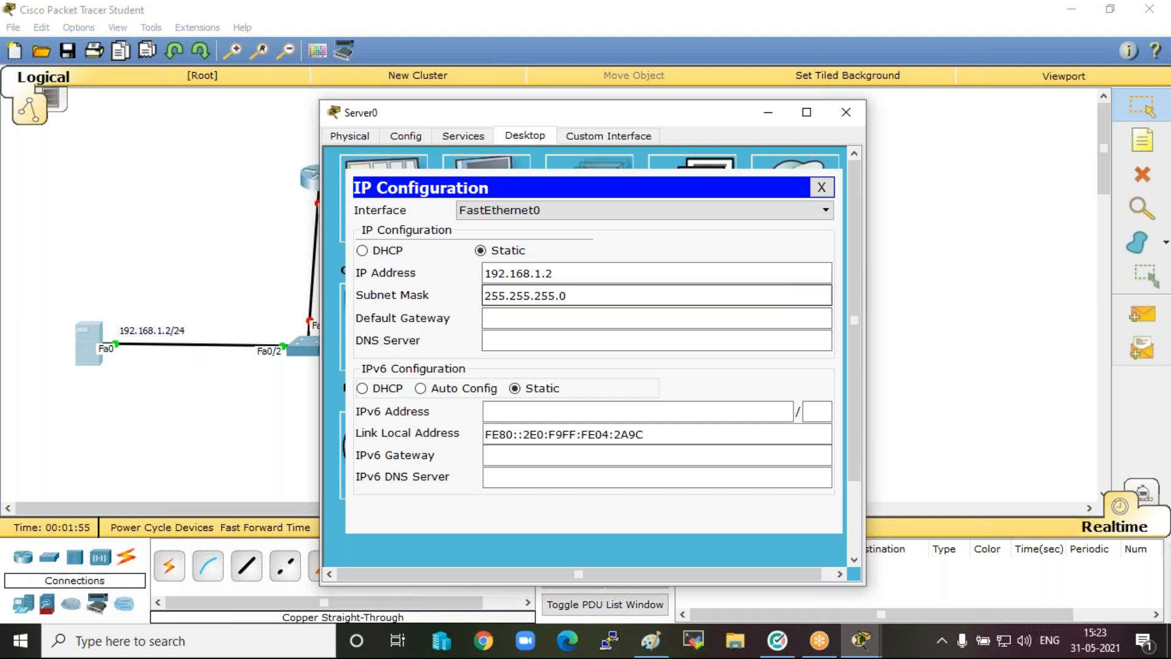
Set the server's default gateway to 192.168.1.1 and close its configuration window.
{"action": "left_click_drag", "start_coordinate": [556, 116], "coordinate": [760, 118]}
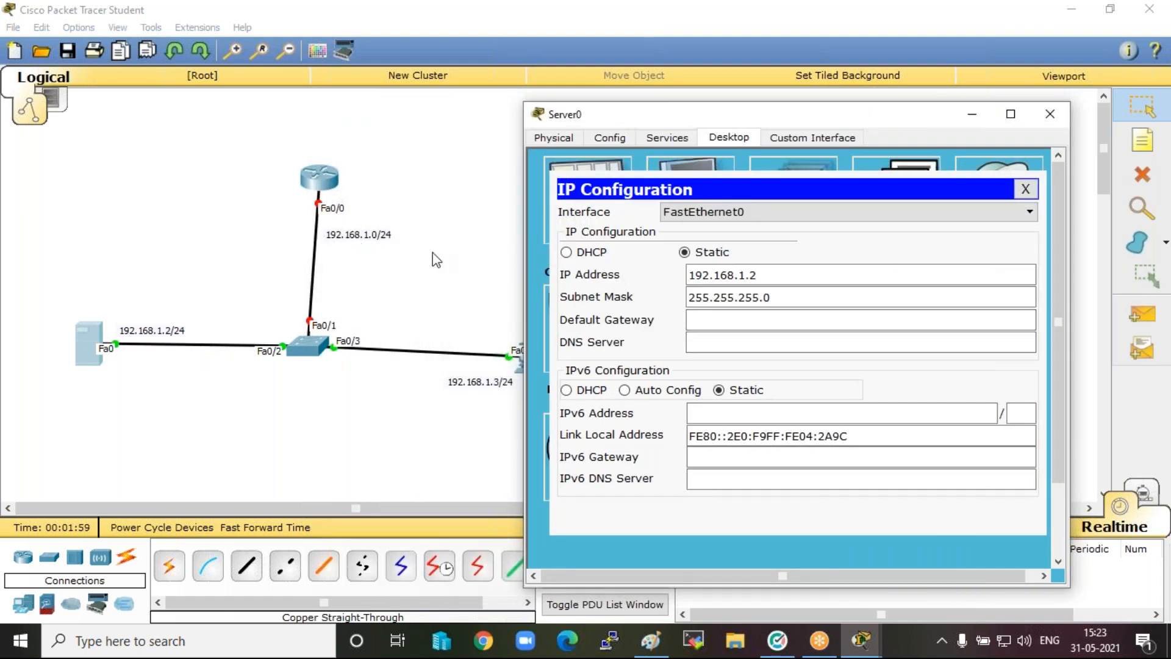
{"action": "left_click", "coordinate": [718, 315]}
{"action": "type", "text": "192.168.1.1"}
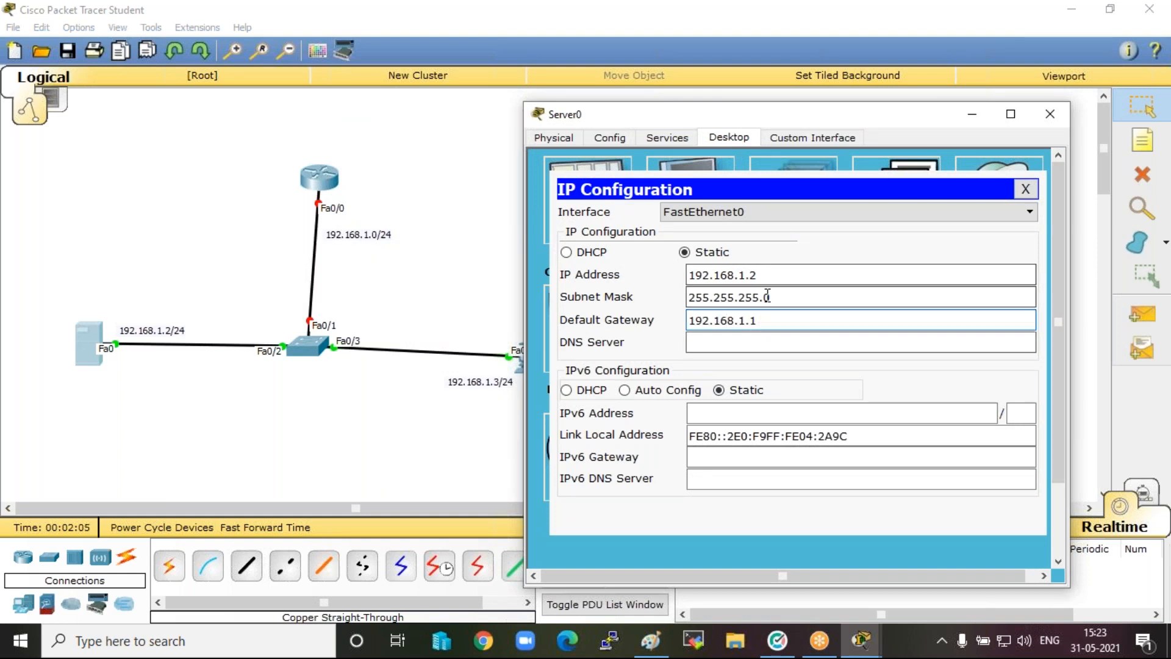
{"action": "left_click", "coordinate": [1050, 114]}
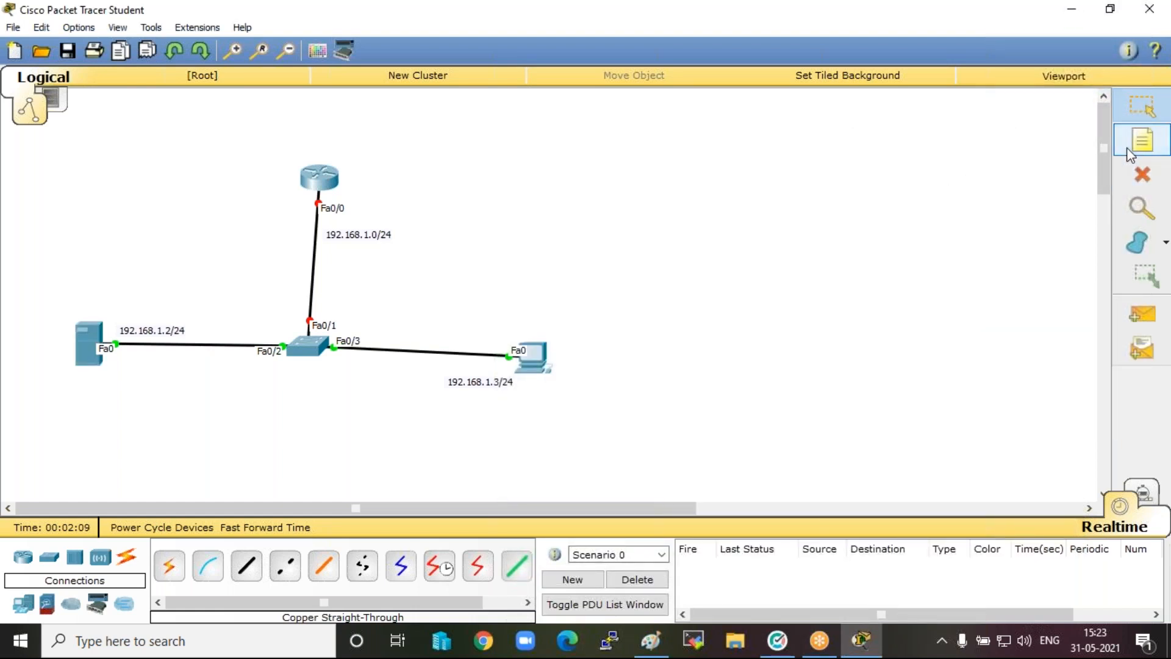
Change the address note beside the router-to-switch link to "192.168.1.1/24".
{"action": "double_click", "coordinate": [372, 236]}
{"action": "double_click", "coordinate": [376, 237]}
{"action": "key", "text": "BackSpace"}
{"action": "key", "text": "BackSpace"}
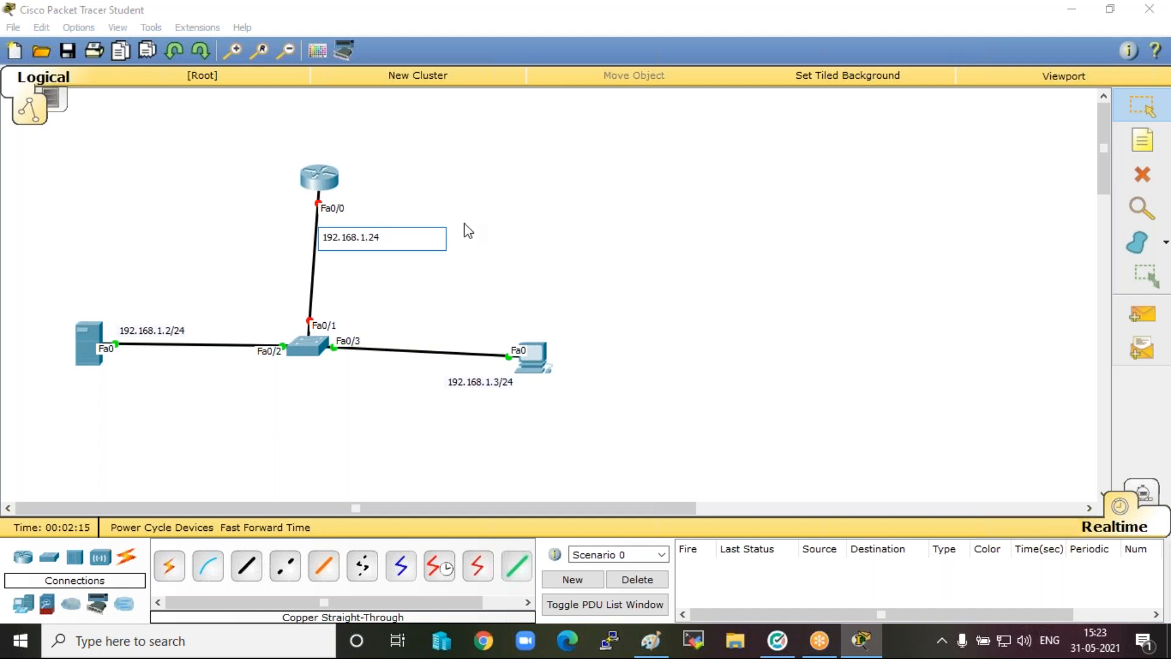
{"action": "type", "text": "1.3/"}
{"action": "left_click", "coordinate": [538, 177]}
Give the PC the static IP address 192.168.1.3 with subnet mask 255.255.255.0.
{"action": "left_click", "coordinate": [534, 364]}
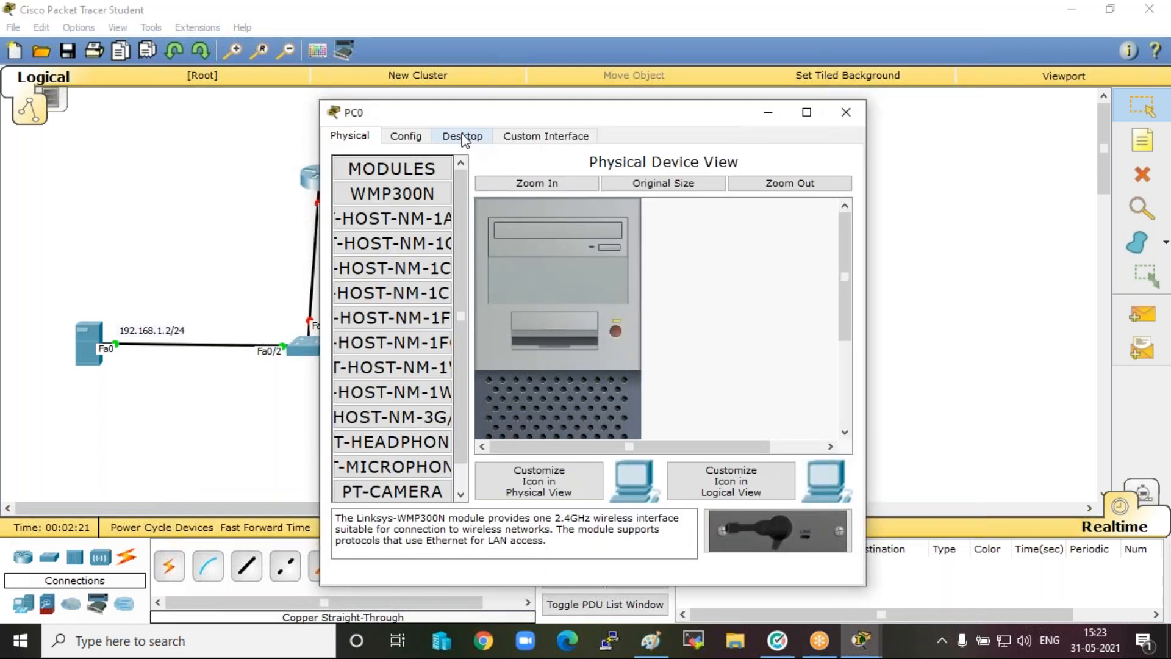
{"action": "left_click", "coordinate": [462, 135]}
{"action": "left_click", "coordinate": [382, 209]}
{"action": "left_click", "coordinate": [524, 242]}
{"action": "type", "text": "192.168"}
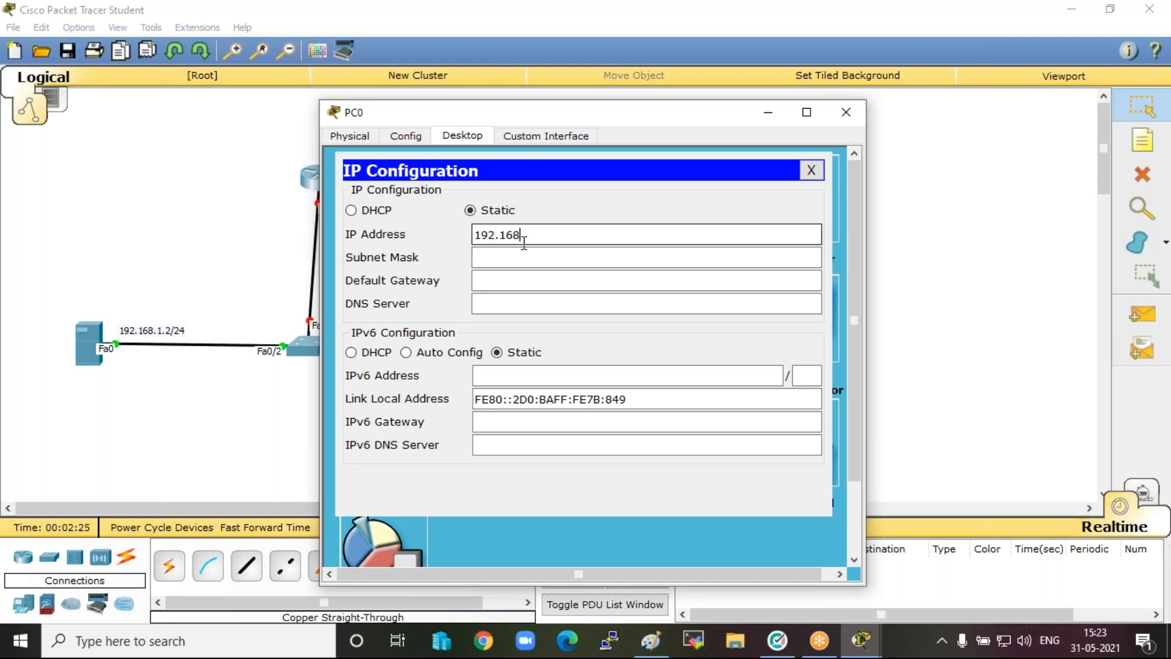
{"action": "type", "text": ".1.3"}
{"action": "key", "text": "Tab"}
{"action": "key", "text": "Tab"}
Set the PC's default gateway to 192.168.1.1 and close its configuration window.
{"action": "type", "text": "192.168.1."}
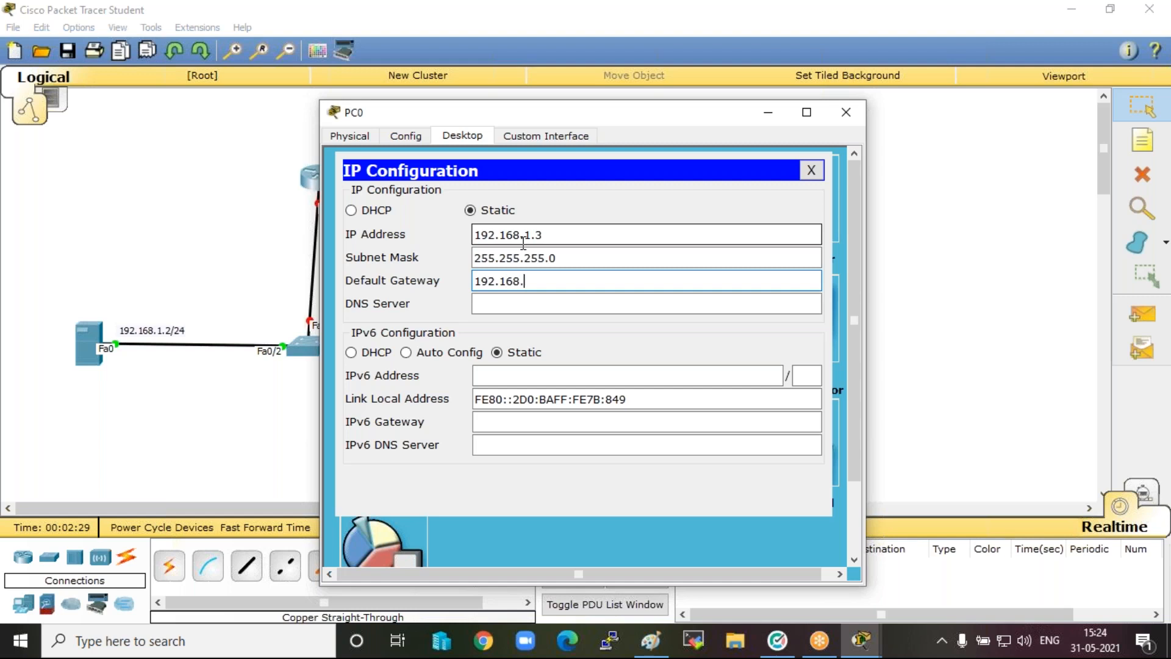
{"action": "left_click", "coordinate": [853, 115]}
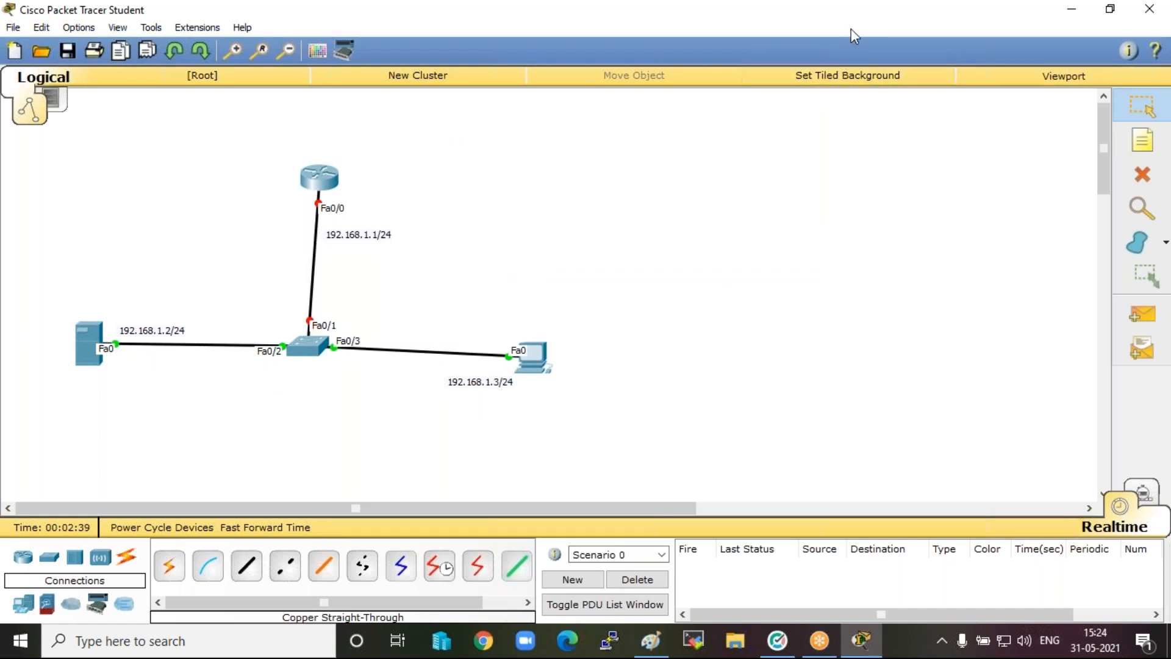
{"action": "left_click", "coordinate": [832, 30]}
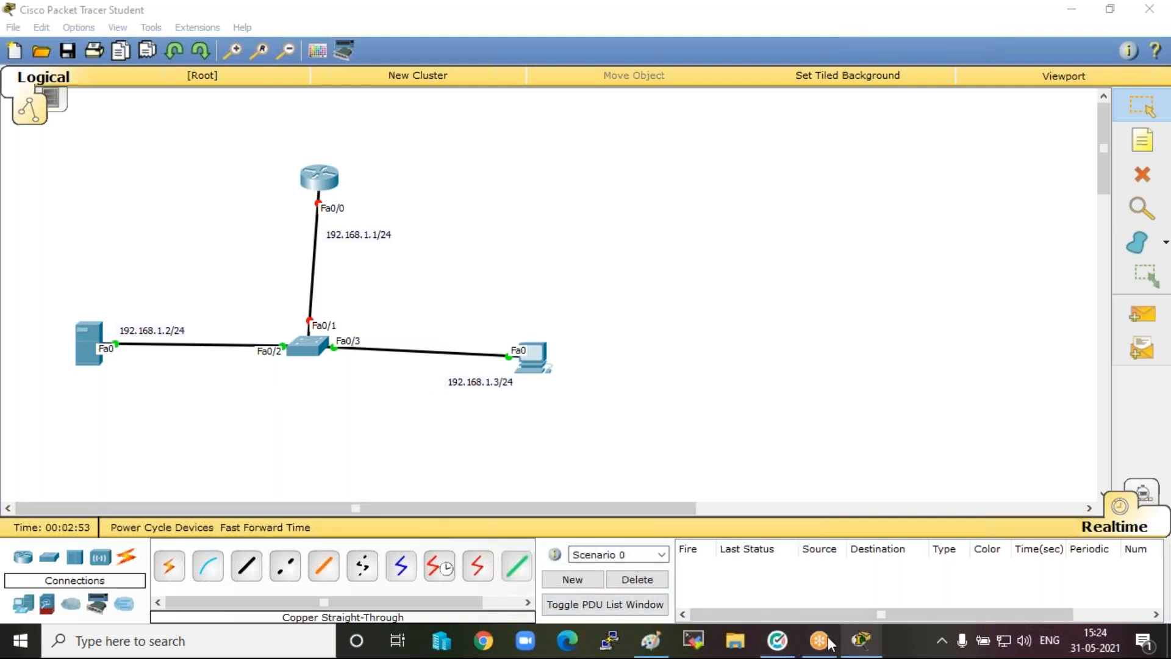
Switch to the Paint diagram and add the text "Ping" to the right of the PC's 192.168.1.3/24 label.
{"action": "left_click", "coordinate": [652, 640]}
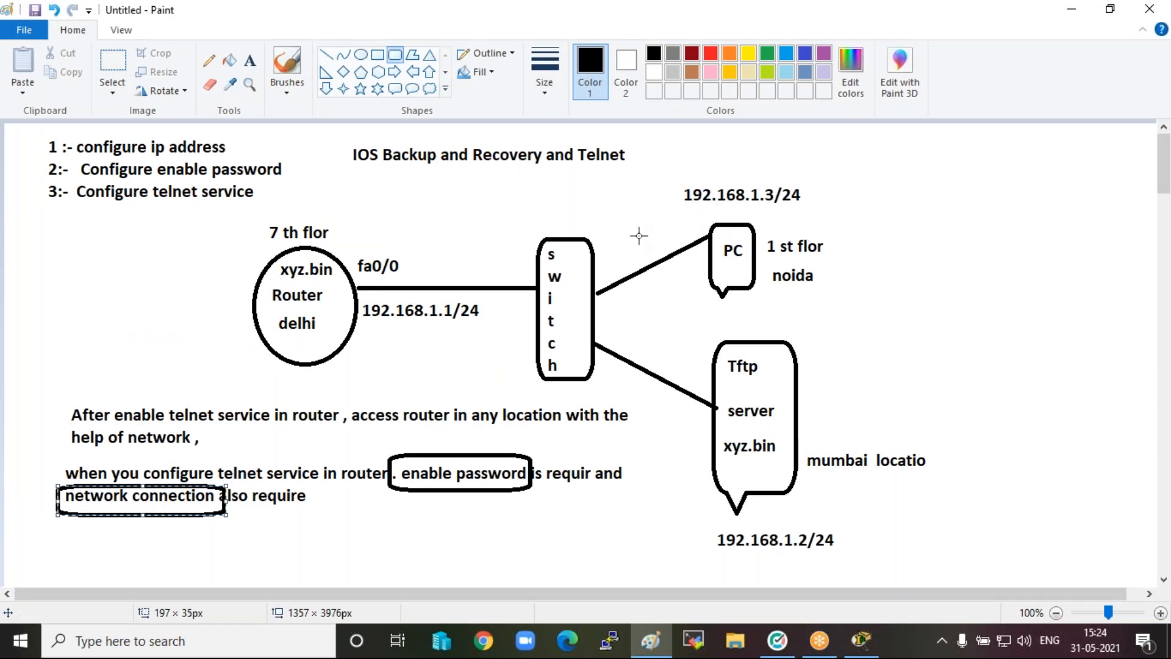
{"action": "left_click", "coordinate": [870, 71]}
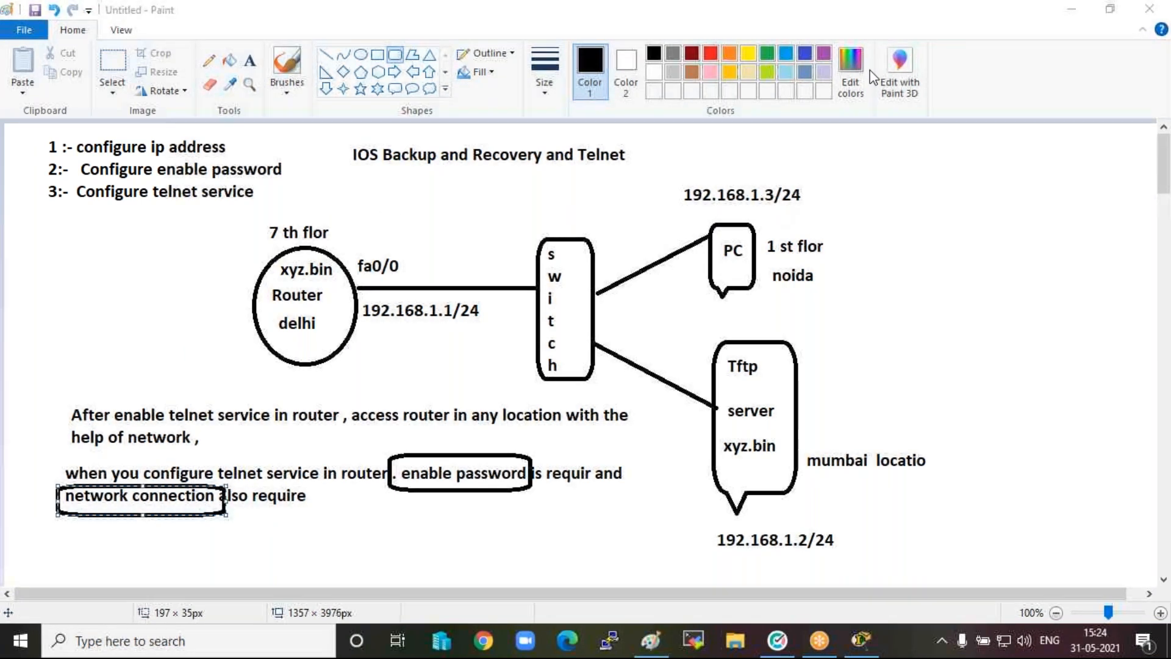
{"action": "left_click", "coordinate": [252, 61]}
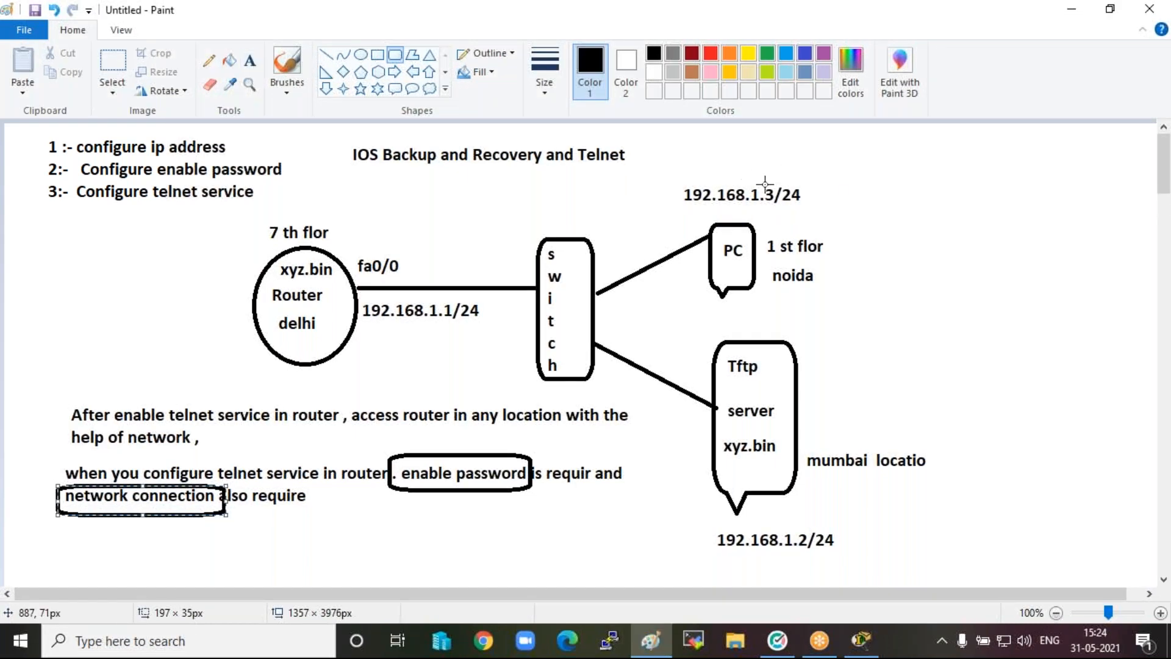
{"action": "left_click", "coordinate": [250, 63]}
{"action": "left_click", "coordinate": [857, 178]}
{"action": "type", "text": "Ping"}
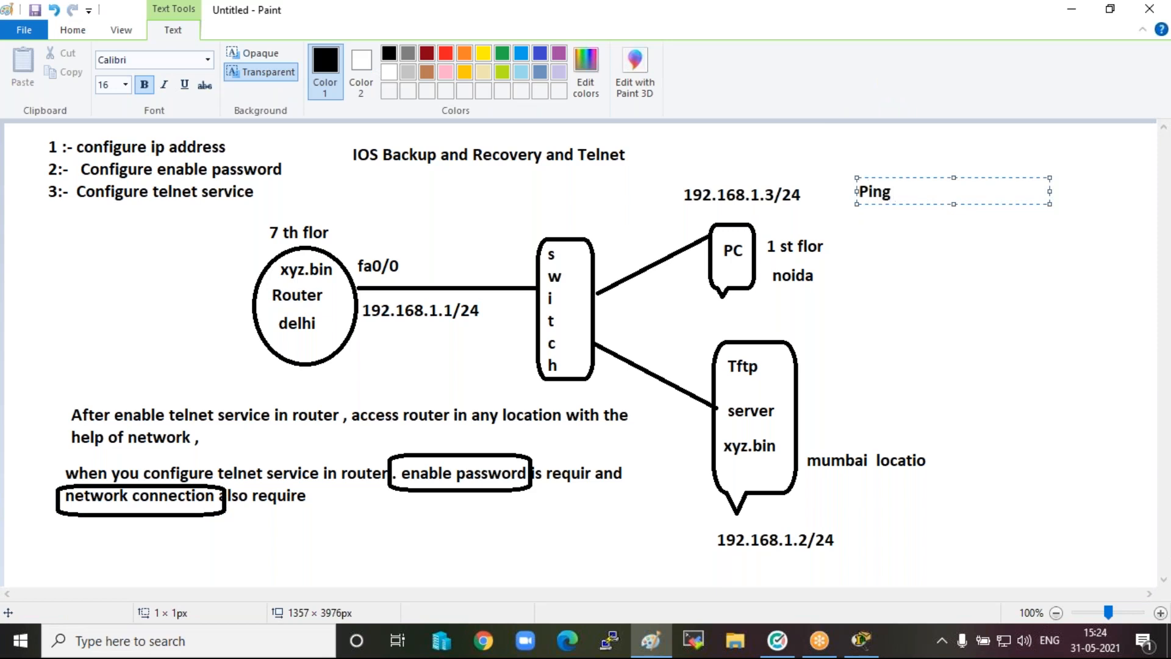
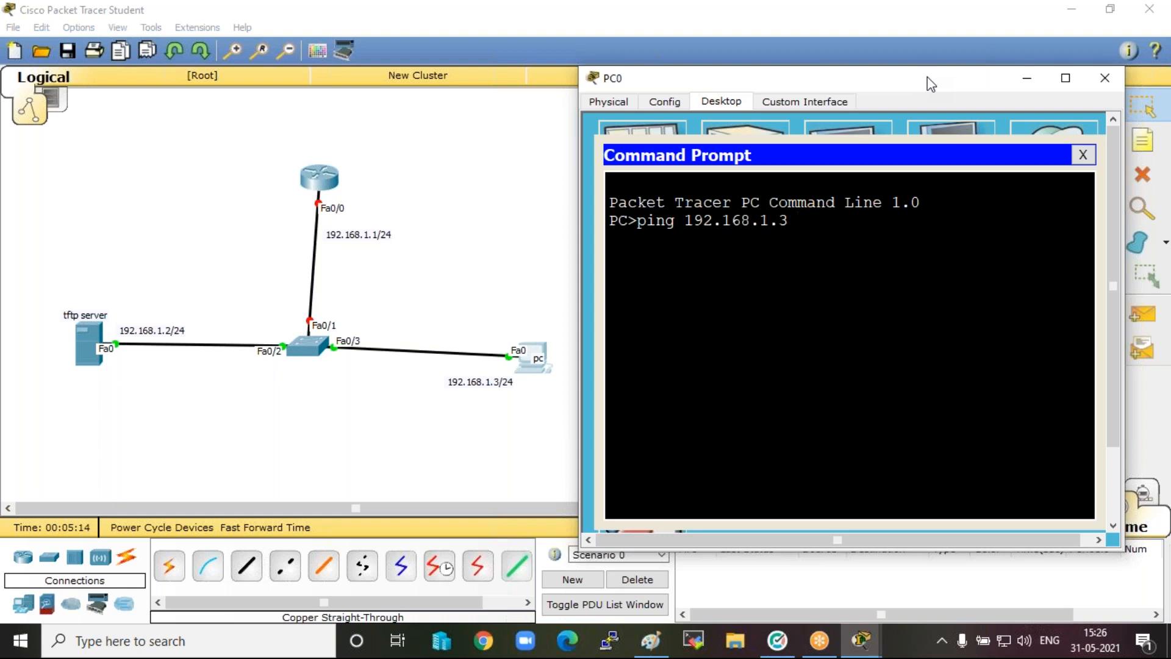
Ping the TFTP server at 192.168.1.2 from the PC's command prompt.
{"action": "type", "text": "2"}
{"action": "left_click_drag", "start_coordinate": [581, 195], "coordinate": [479, 192]}
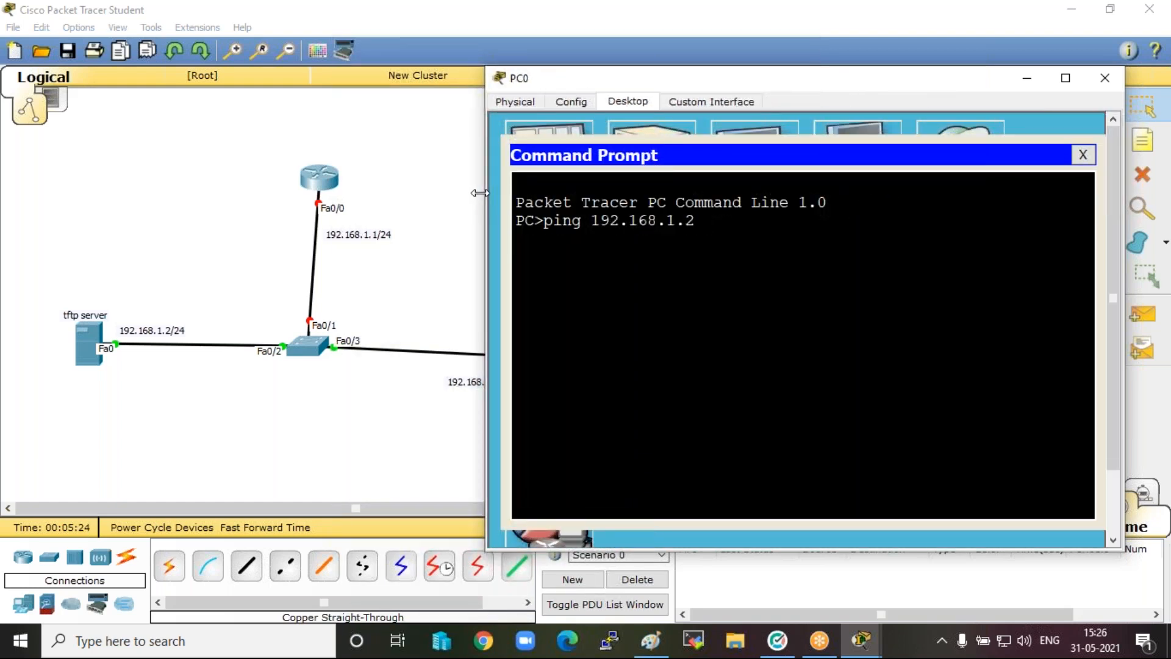
{"action": "key", "text": "Return"}
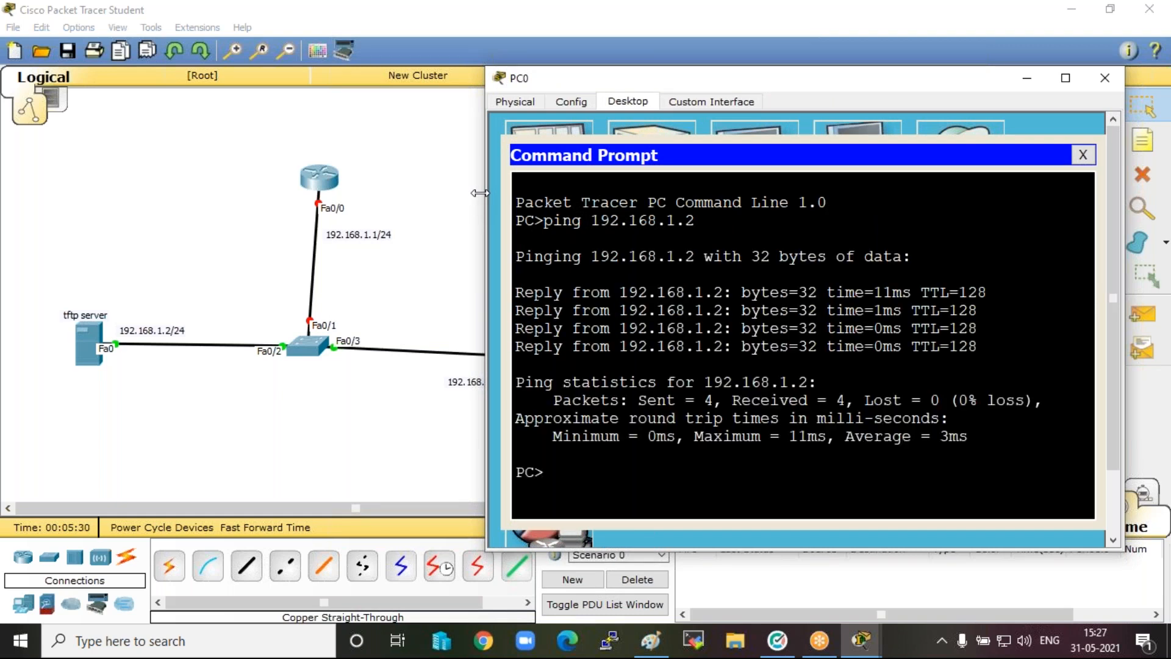
Ping the router address 192.168.1.1 from the PC and minimise the PC window.
{"action": "key", "text": "Up"}
{"action": "key", "text": "BackSpace"}
{"action": "type", "text": "192.168.1.1"}
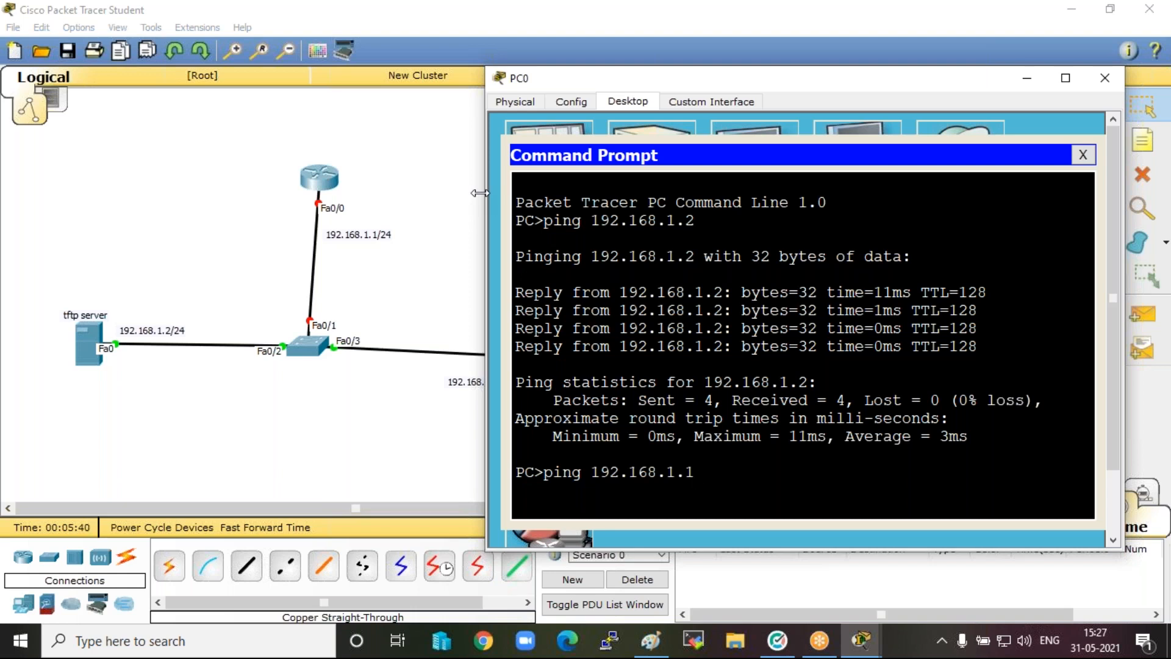
{"action": "key", "text": "Return"}
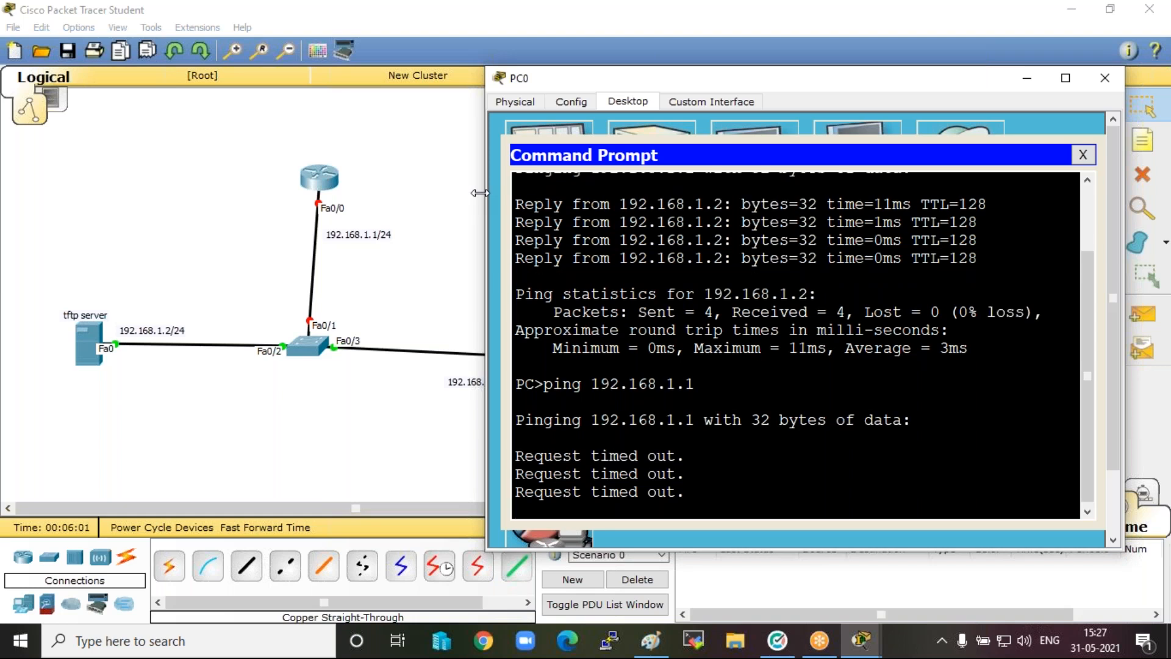
{"action": "left_click", "coordinate": [1029, 84]}
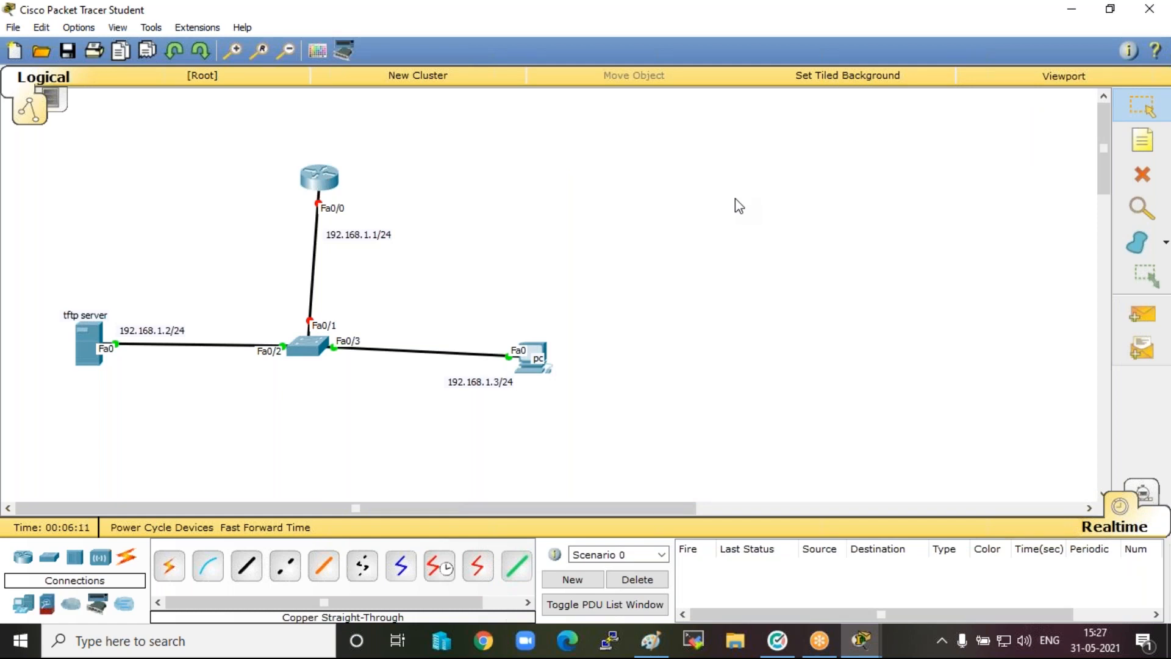
Open a blank Notepad document and place its window beside the router so the topology stays visible.
{"action": "key", "text": "super"}
{"action": "type", "text": "n"}
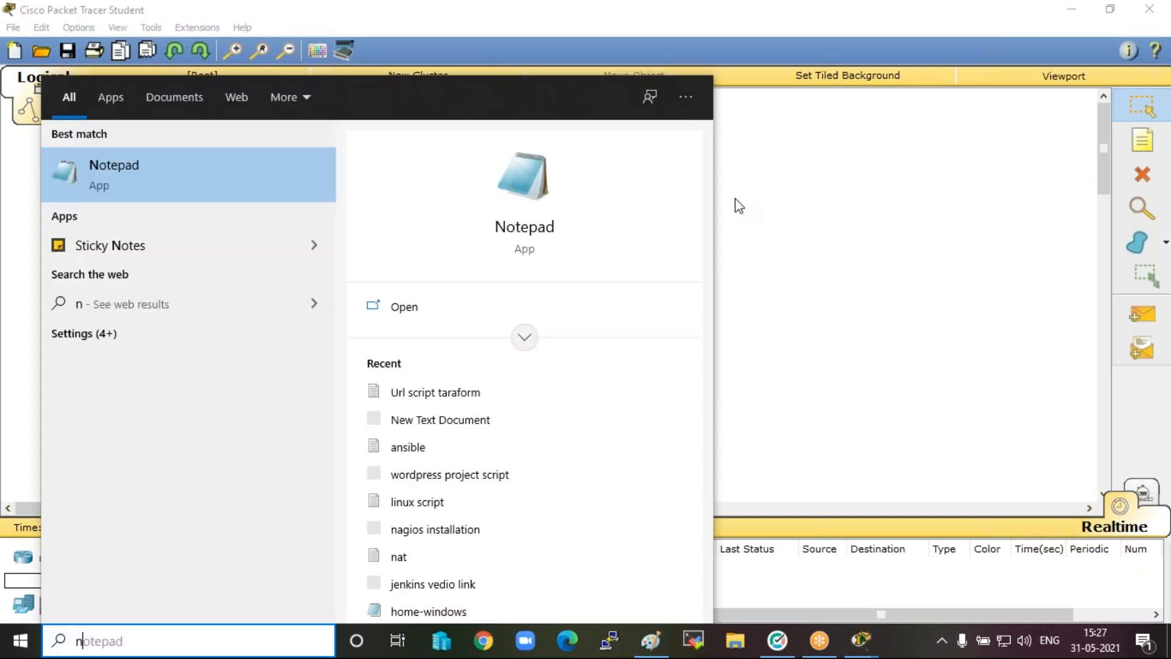
{"action": "left_click", "coordinate": [130, 165]}
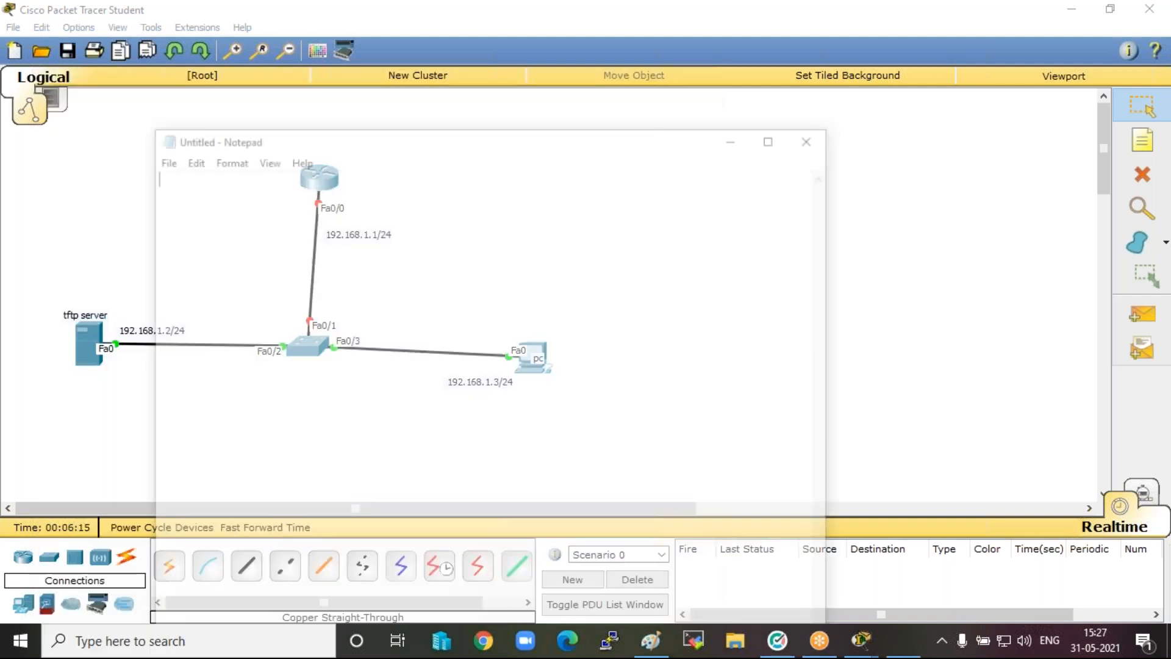
{"action": "left_click_drag", "start_coordinate": [362, 143], "coordinate": [665, 142]}
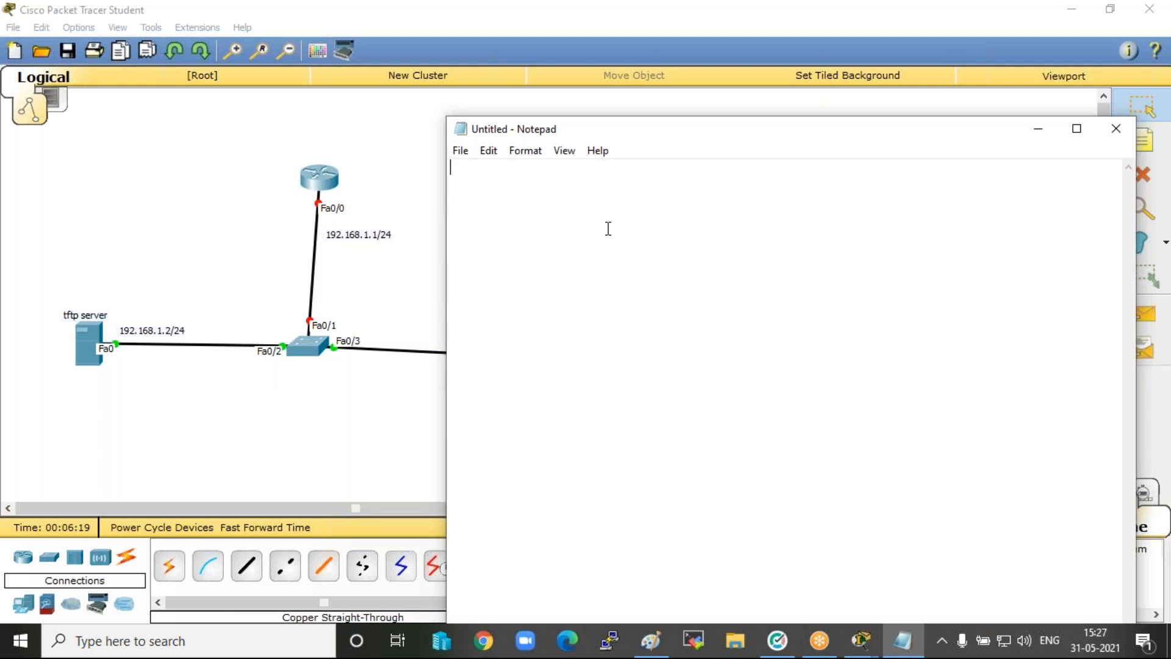
Begin a router configuration script with the lines "en", "config t" and "hostname r1".
{"action": "type", "text": "en"}
{"action": "key", "text": "Return"}
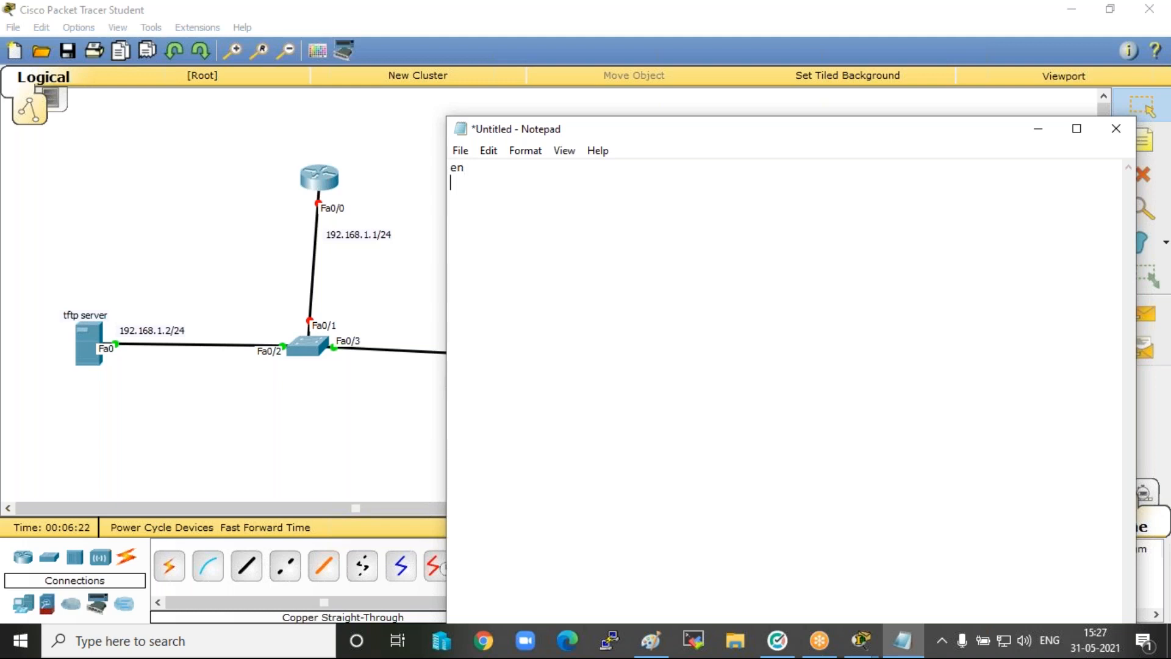
{"action": "type", "text": "config t"}
{"action": "key", "text": "Return"}
{"action": "type", "text": "hostname "}
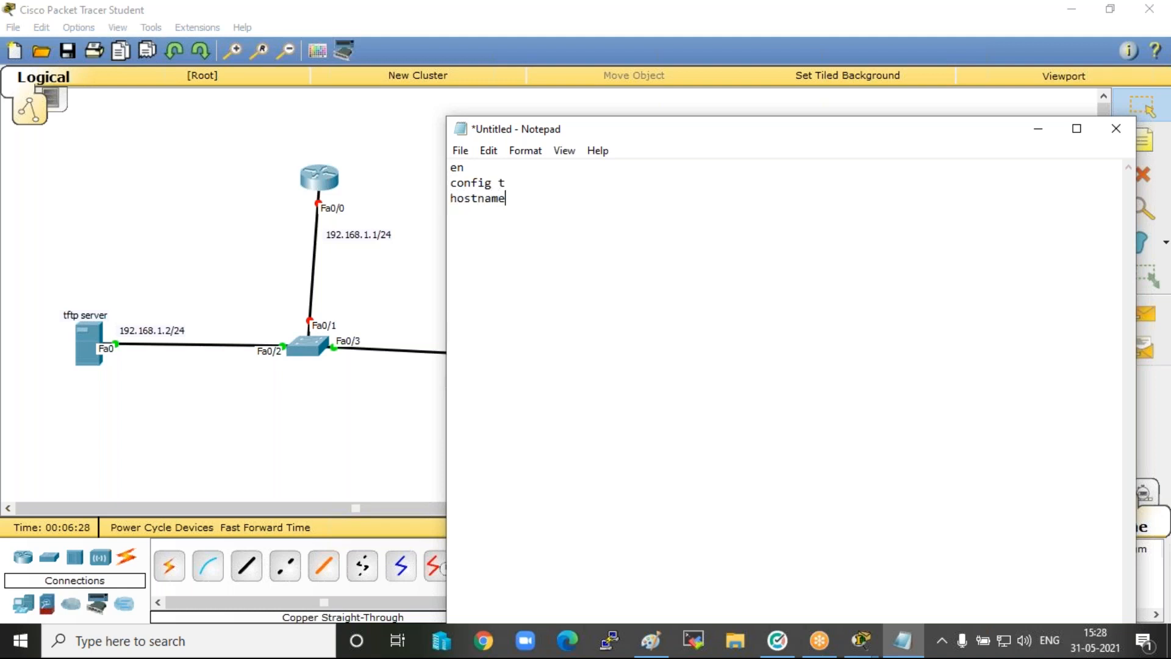
{"action": "type", "text": "r1"}
{"action": "key", "text": "Return"}
Add script lines that give interface fa0/0 the address 192.168.1.1 with mask 255.255.255.0 and enable it with "no shut".
{"action": "type", "text": "int fa0/0"}
{"action": "key", "text": "Return"}
{"action": "type", "text": "ip add 192.168.1.1 255.255.255.0"}
{"action": "key", "text": "Return"}
{"action": "type", "text": "no shut"}
{"action": "key", "text": "Return"}
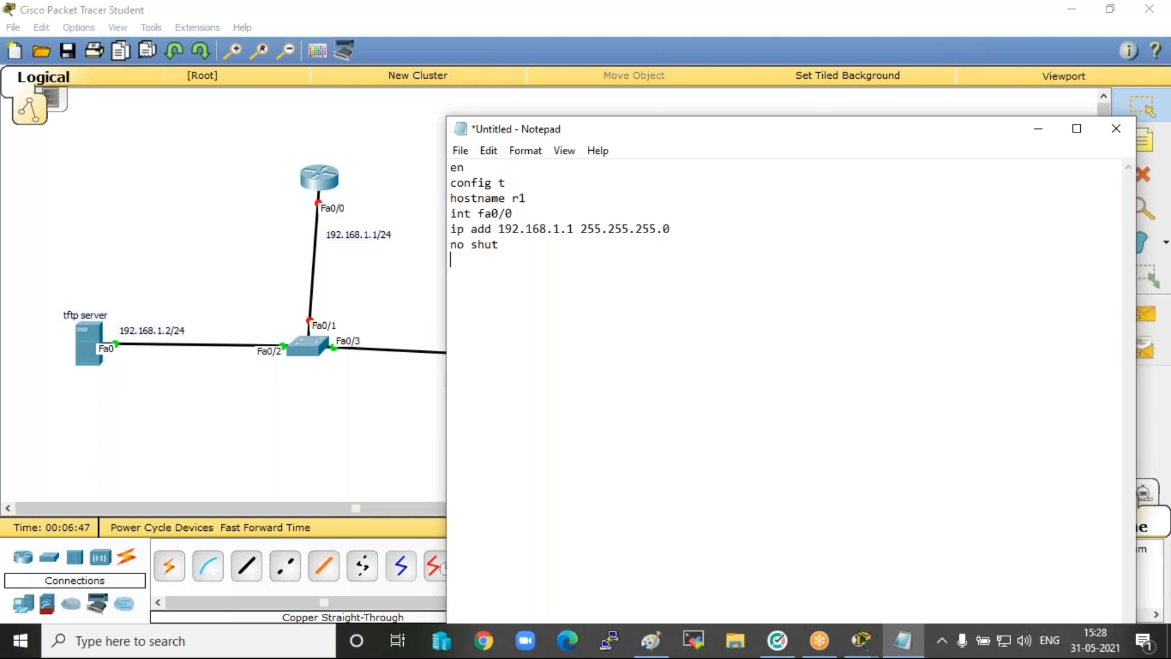
Add a script line that sets the router's enable password.
{"action": "type", "text": "enable password ccna"}
{"action": "key", "text": "Return"}
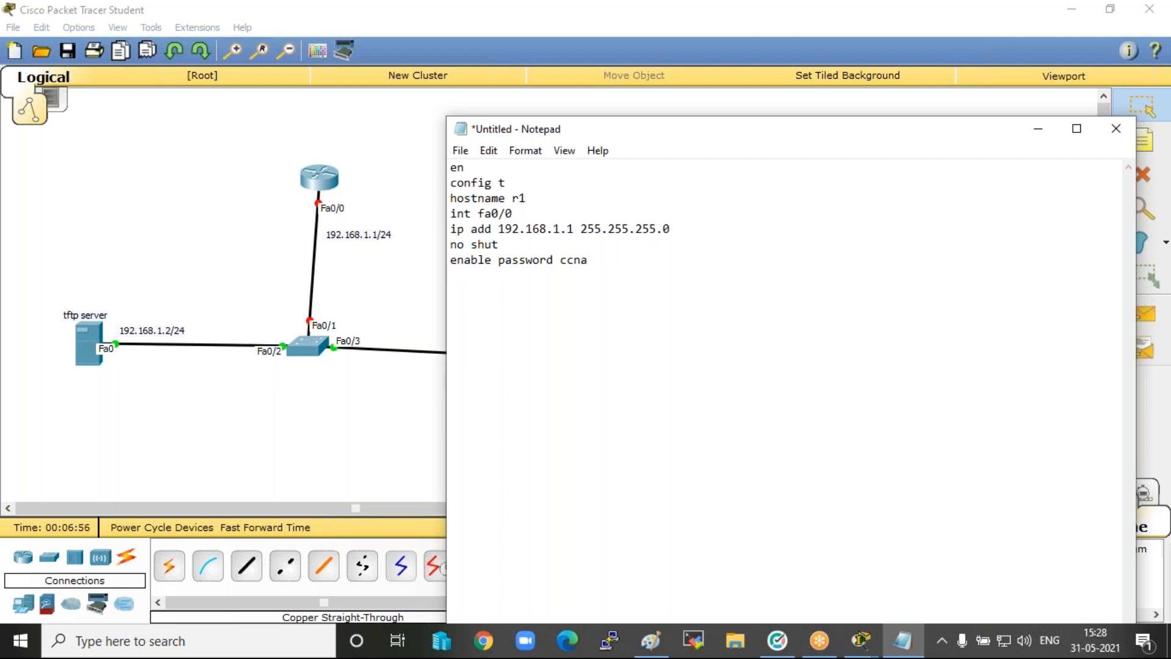
Add script lines for "line vty 0 4" with the Telnet line password and "login".
{"action": "type", "text": "line vty 0 4"}
{"action": "key", "text": "Return"}
{"action": "type", "text": "passwo"}
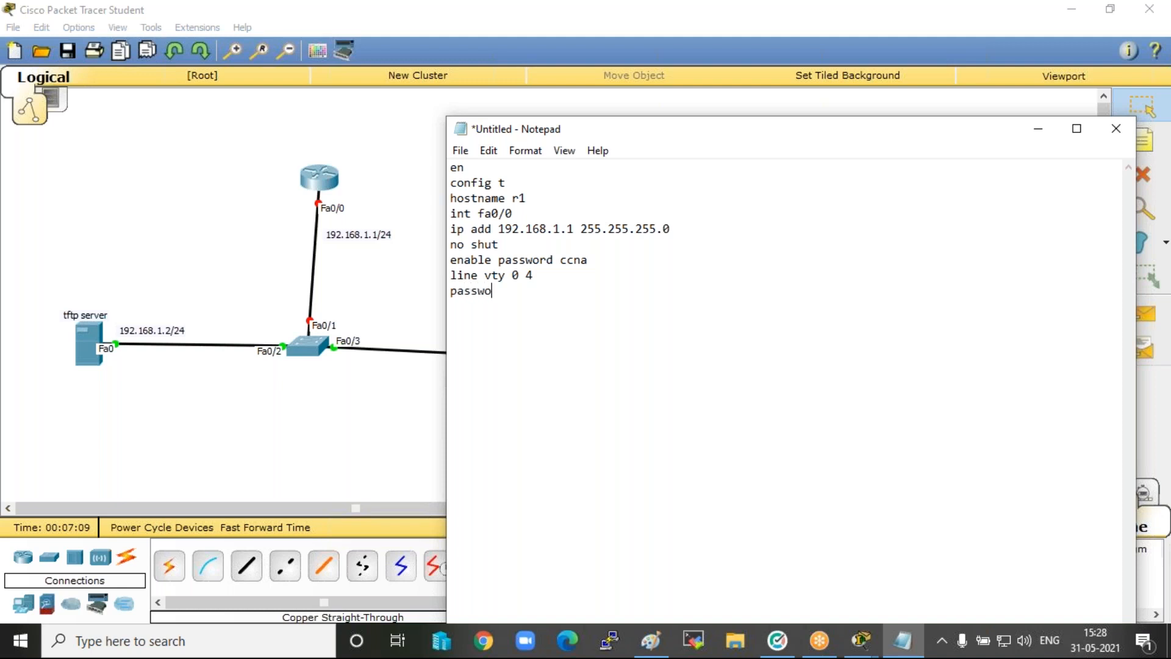
{"action": "type", "text": "rd ccna"}
{"action": "key", "text": "Return"}
{"action": "type", "text": "login"}
{"action": "key", "text": "Return"}
Finish the script with the lines "end" and "wr" to save the configuration.
{"action": "type", "text": "end"}
{"action": "key", "text": "Return"}
{"action": "type", "text": "wr"}
{"action": "key", "text": "Return"}
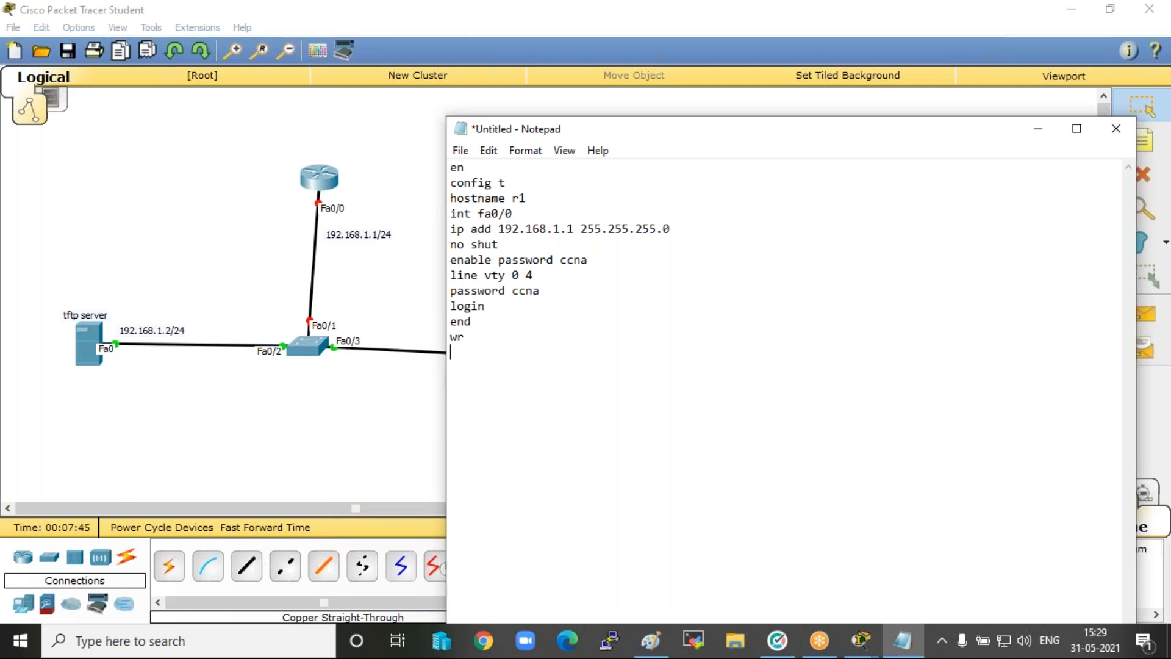
Review the script's VTY, enable password, interface, hostname and configuration mode lines by highlighting each part.
{"action": "left_click_drag", "start_coordinate": [451, 275], "coordinate": [485, 306]}
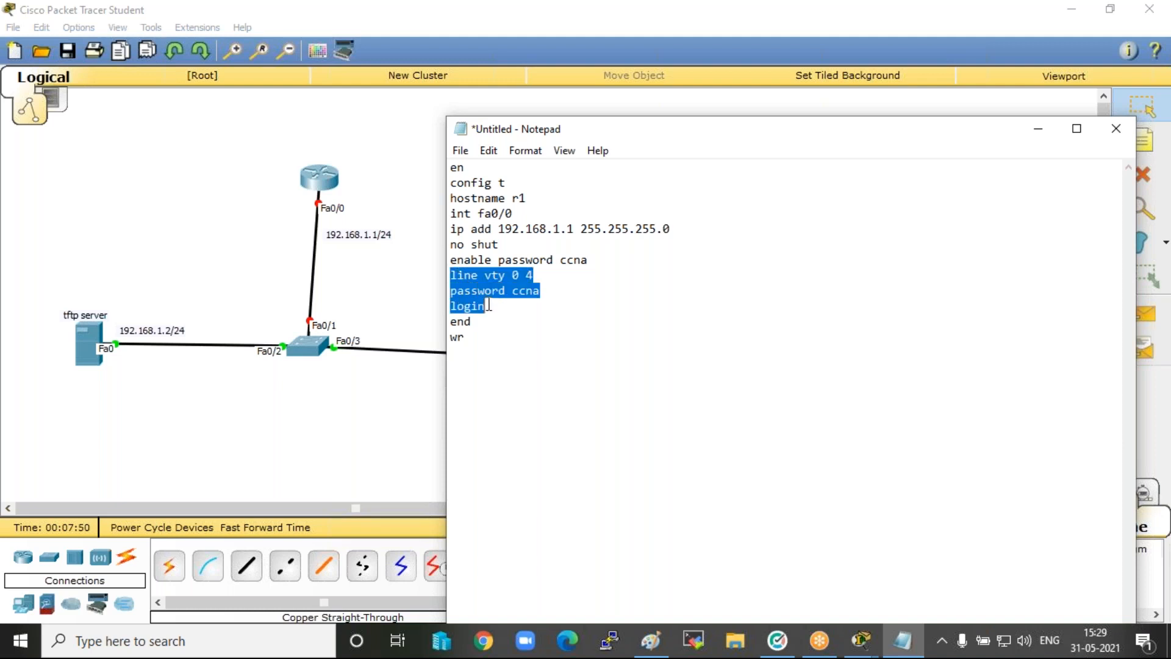
{"action": "left_click_drag", "start_coordinate": [449, 260], "coordinate": [610, 265]}
{"action": "left_click_drag", "start_coordinate": [450, 214], "coordinate": [505, 246]}
{"action": "left_click_drag", "start_coordinate": [451, 183], "coordinate": [536, 192]}
{"action": "left_click", "coordinate": [516, 193]}
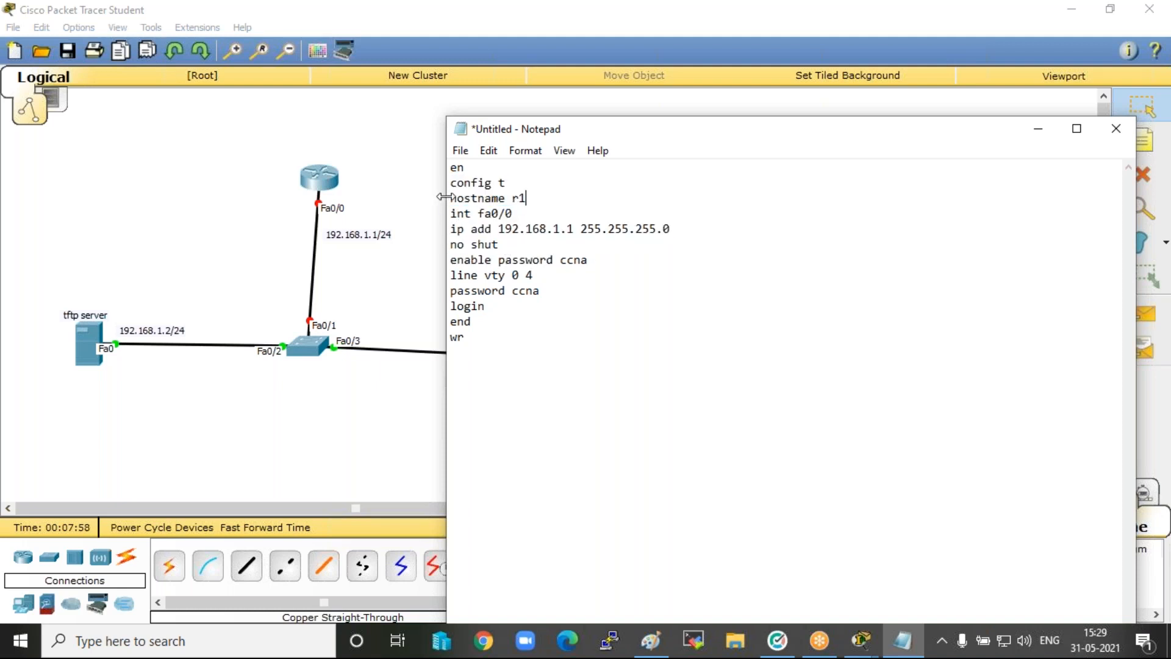
{"action": "left_click_drag", "start_coordinate": [450, 199], "coordinate": [541, 199]}
{"action": "left_click_drag", "start_coordinate": [451, 184], "coordinate": [470, 169]}
Copy the entire router configuration script from "en" to "wr".
{"action": "left_click", "coordinate": [466, 360]}
{"action": "left_click_drag", "start_coordinate": [474, 358], "coordinate": [444, 170]}
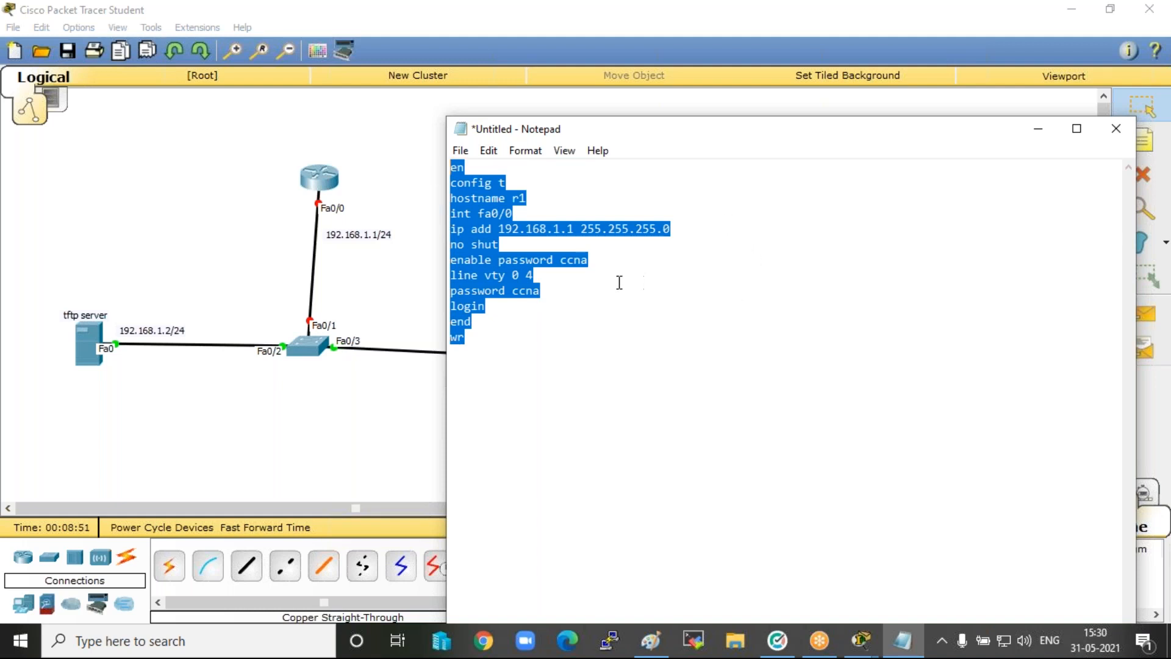
{"action": "left_click", "coordinate": [622, 317]}
Open the command line of the router at 192.168.1.1 and answer "n" to the initial configuration dialog.
{"action": "left_click", "coordinate": [325, 181]}
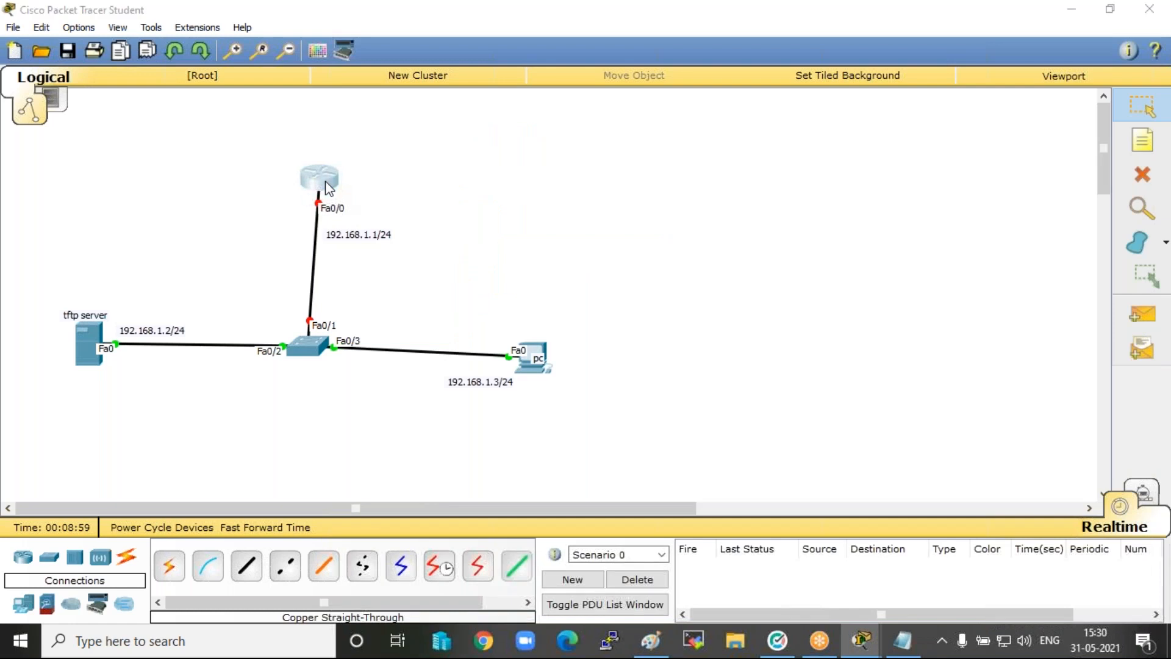
{"action": "left_click", "coordinate": [450, 139]}
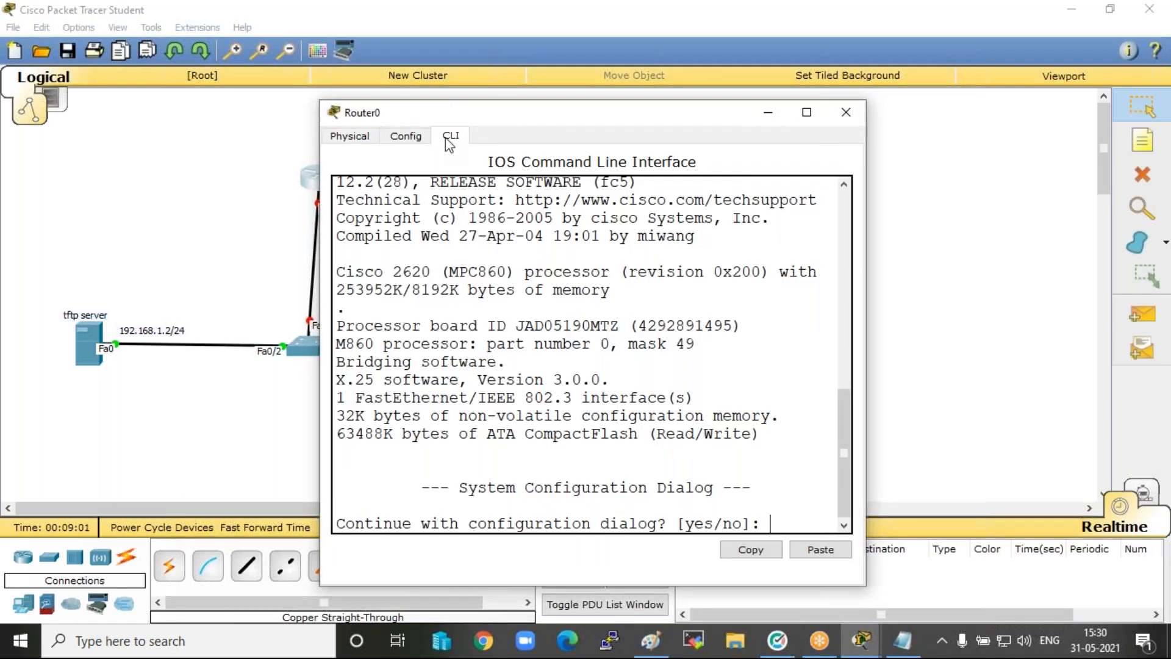
{"action": "type", "text": "n"}
{"action": "key", "text": "Return"}
{"action": "key", "text": "Return"}
{"action": "key", "text": "Return"}
{"action": "key", "text": "Return"}
{"action": "key", "text": "Return"}
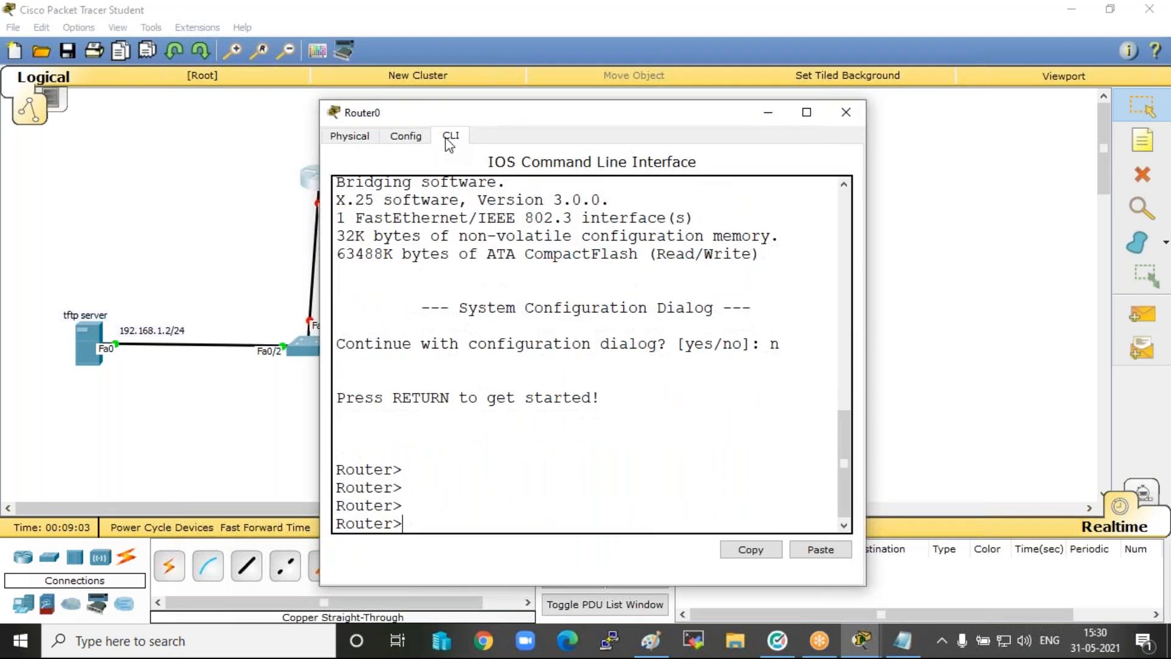
Paste the copied script, including the enable and VTY passwords, into the router's command line, check the output and minimise Notepad.
{"action": "left_click", "coordinate": [820, 551]}
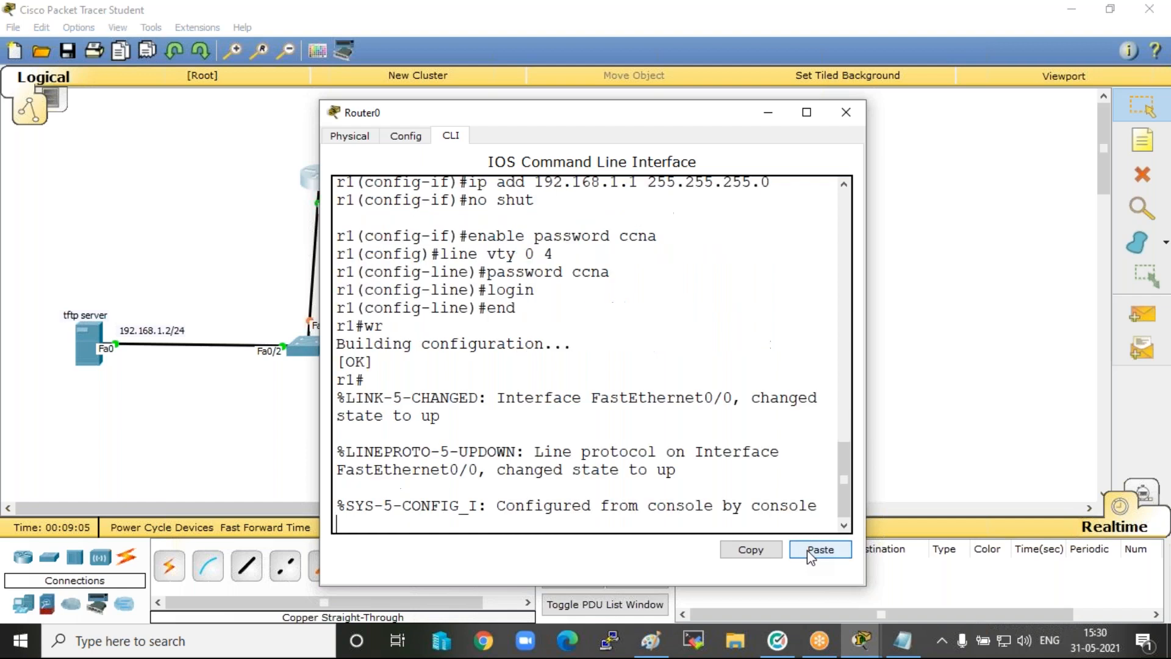
{"action": "scroll", "coordinate": [667, 376], "scroll_direction": "up", "scroll_amount": 2}
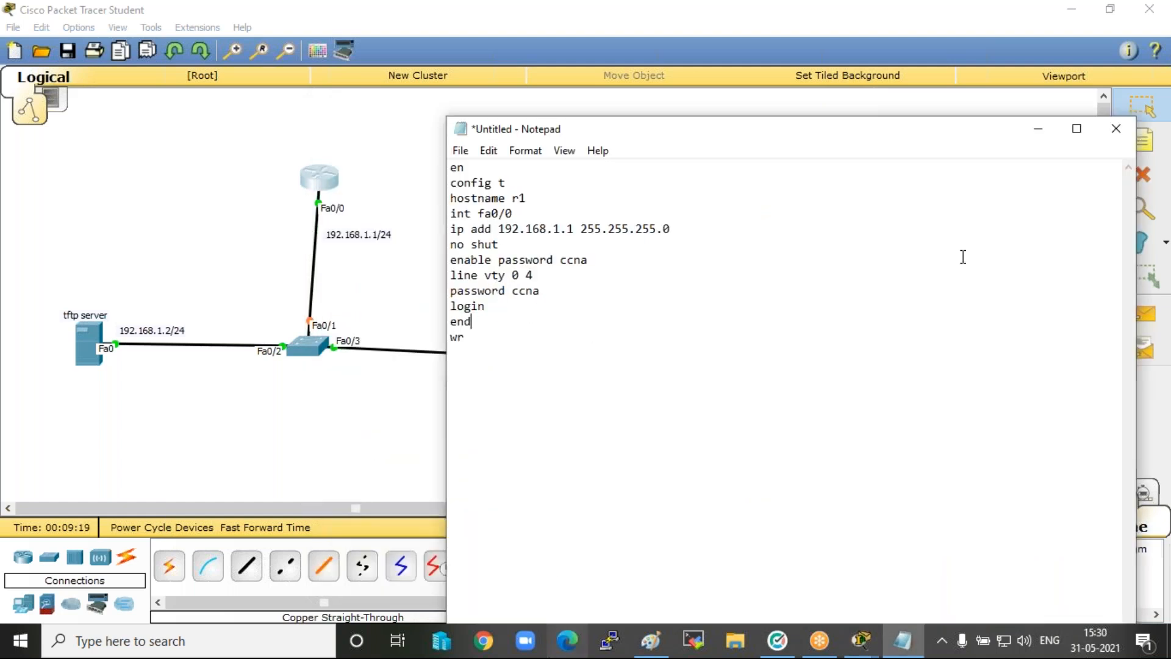
{"action": "left_click", "coordinate": [1037, 132]}
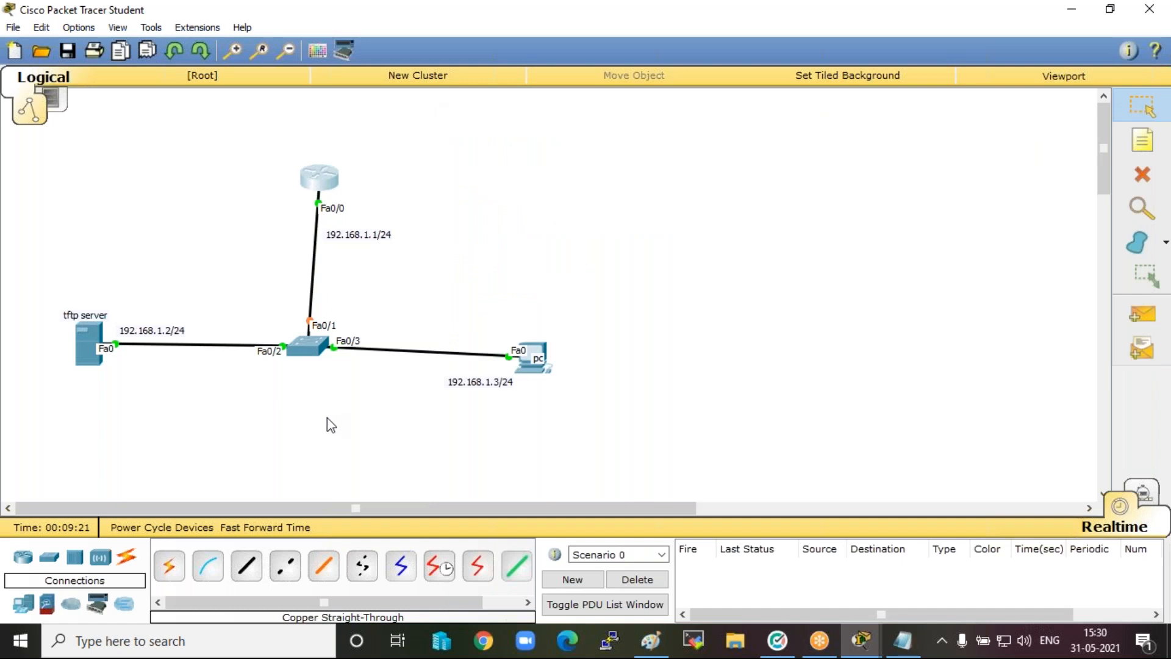
Add a second 2620XM router to the right of the first one, above the PC.
{"action": "left_click", "coordinate": [23, 556]}
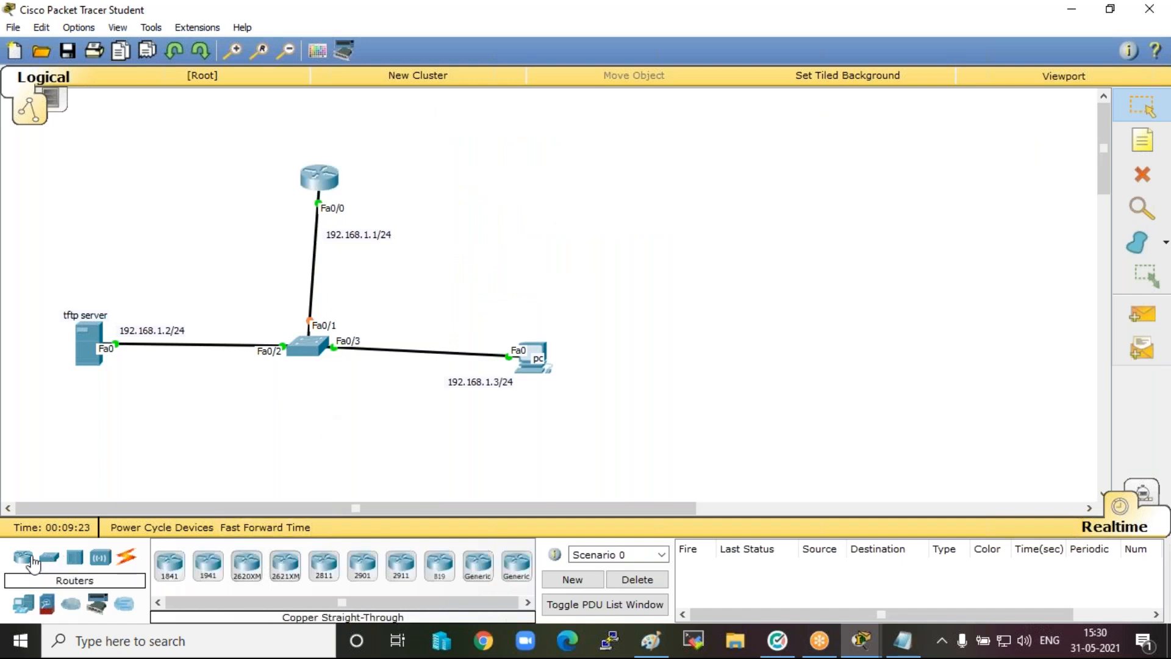
{"action": "left_click", "coordinate": [247, 564]}
{"action": "left_click", "coordinate": [540, 136]}
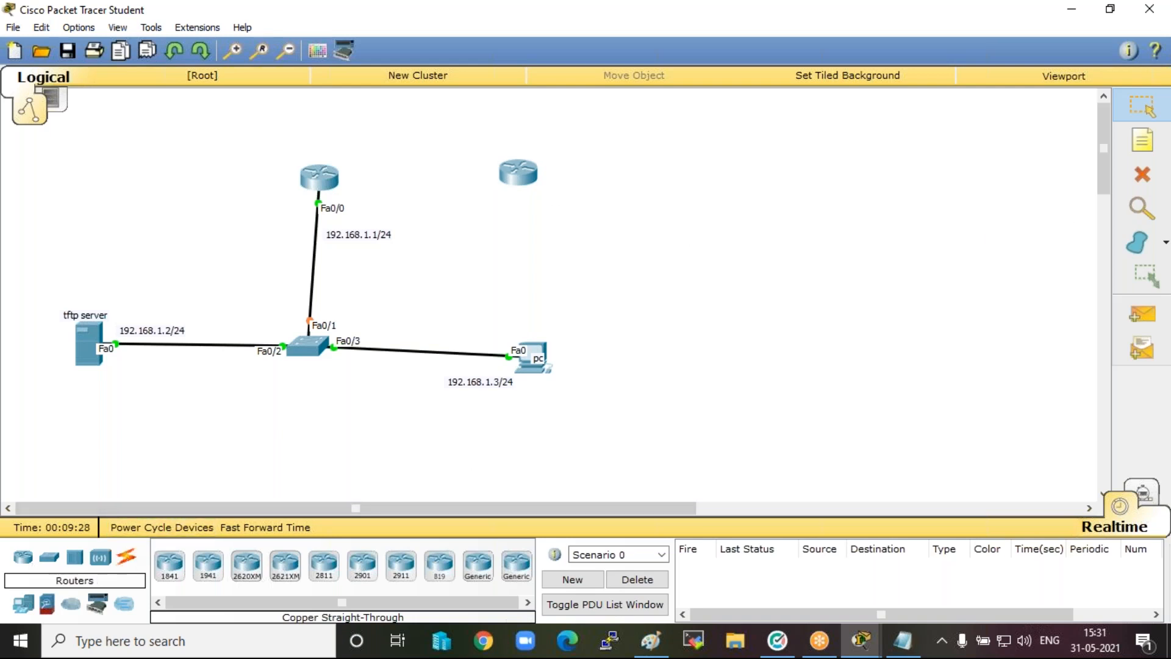
Connect the new router's FastEthernet0/0 to the switch's FastEthernet0/17 with a copper straight-through cable.
{"action": "left_click", "coordinate": [48, 557]}
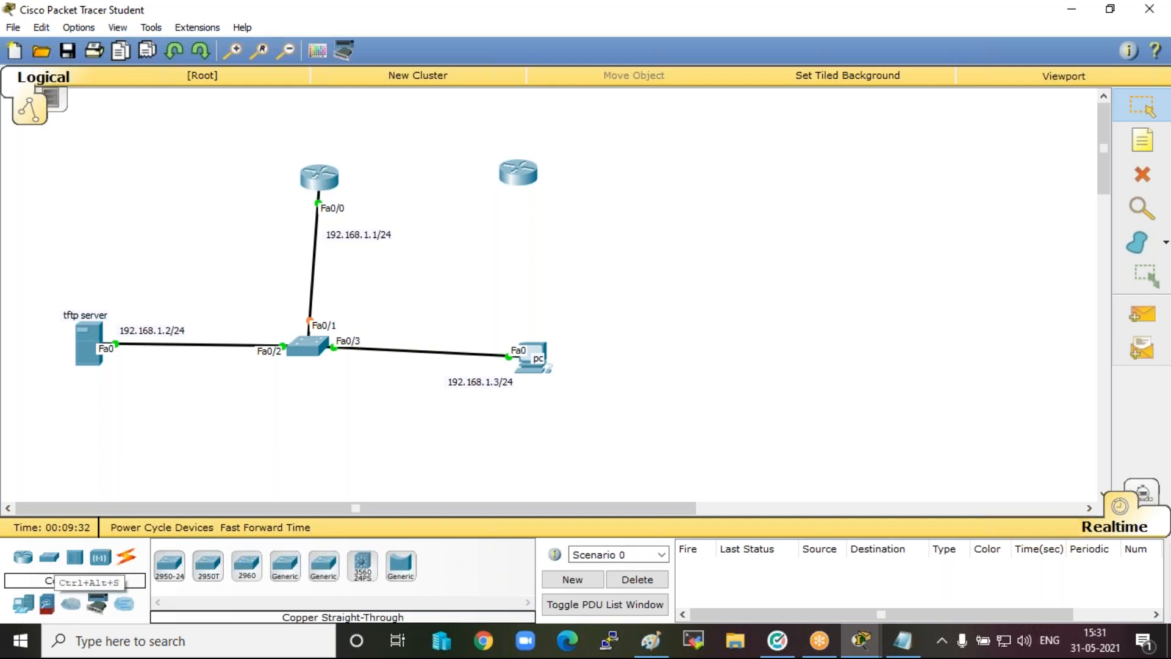
{"action": "left_click", "coordinate": [100, 557]}
{"action": "left_click", "coordinate": [125, 557]}
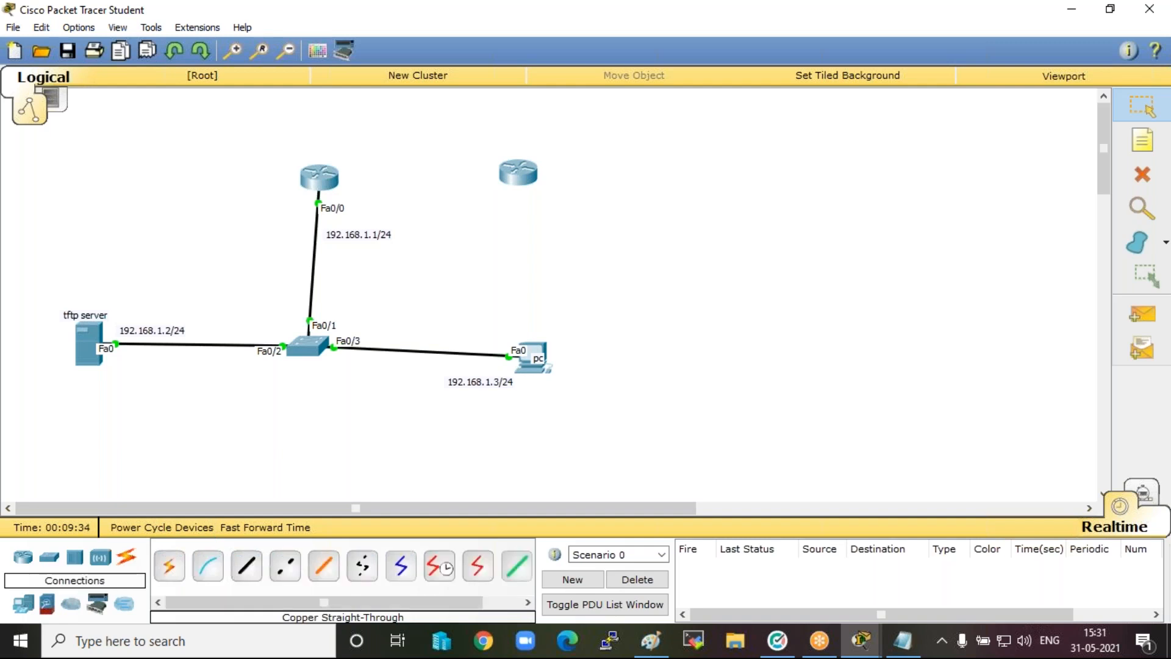
{"action": "left_click", "coordinate": [246, 566]}
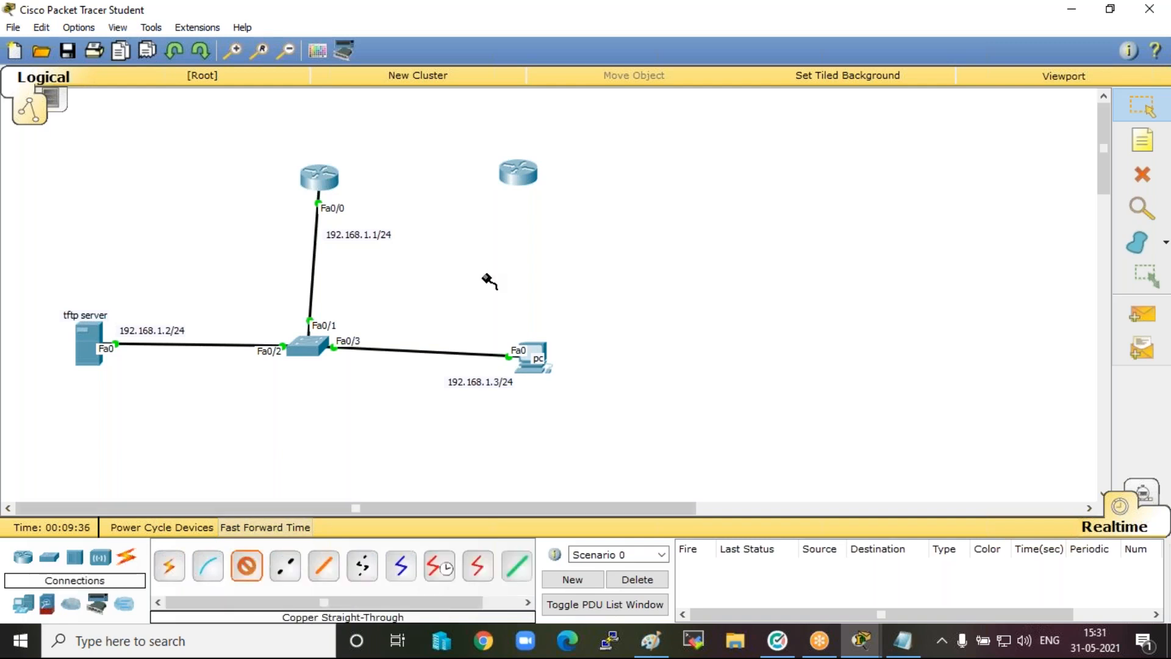
{"action": "left_click", "coordinate": [507, 175]}
{"action": "left_click", "coordinate": [569, 221]}
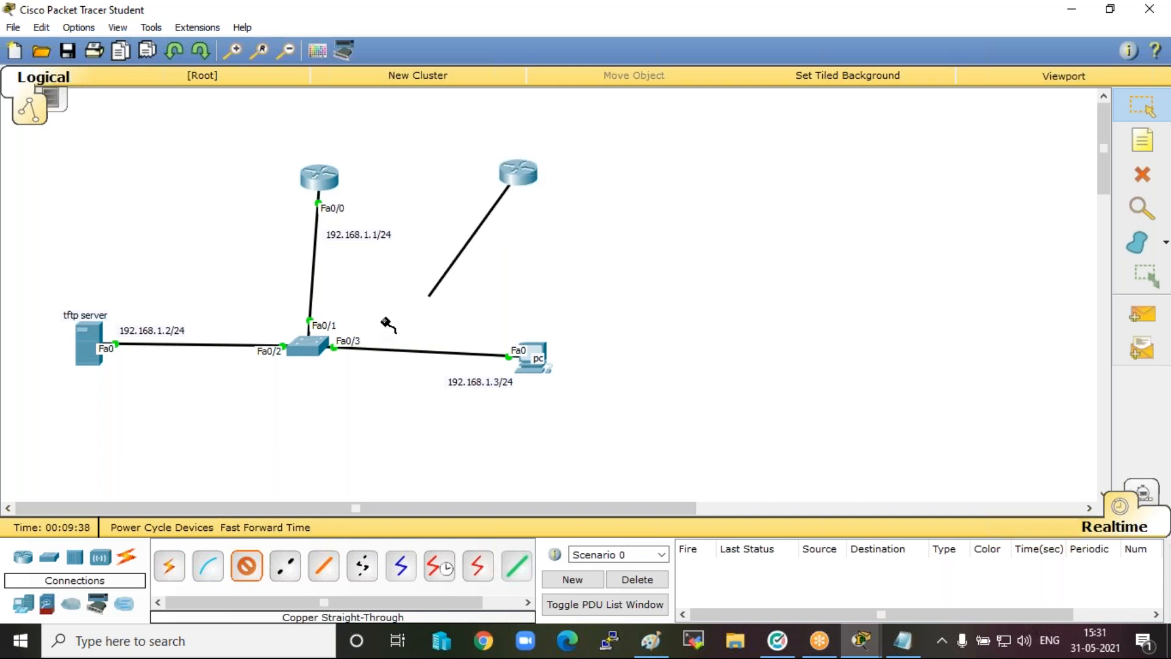
{"action": "left_click", "coordinate": [308, 345]}
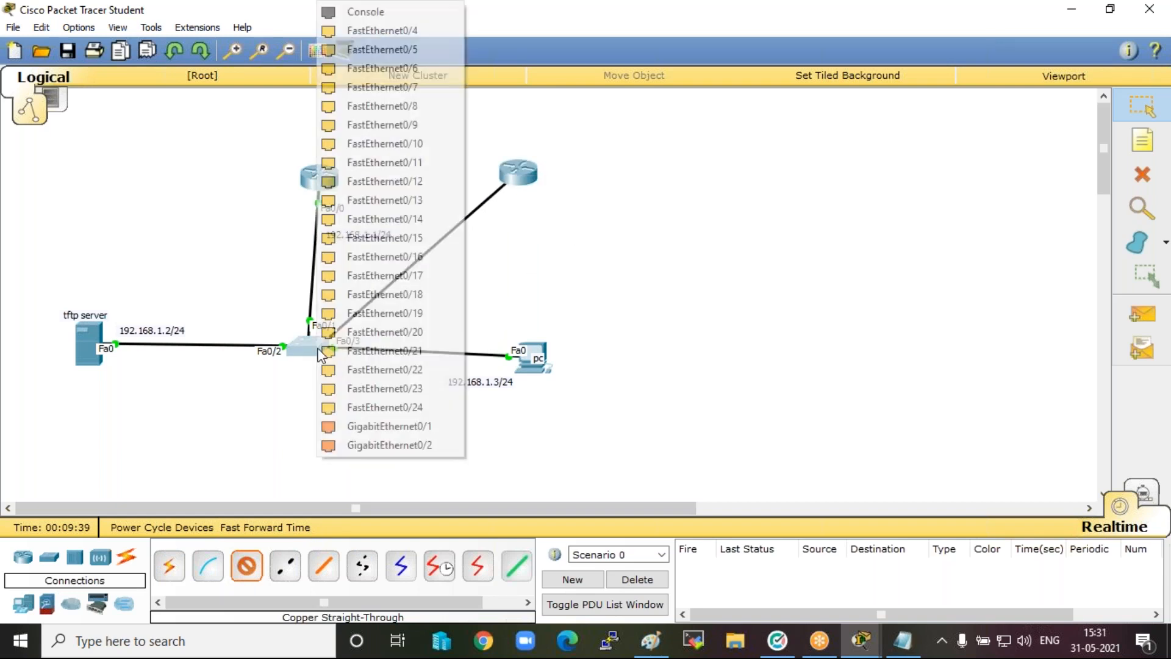
{"action": "left_click", "coordinate": [405, 275]}
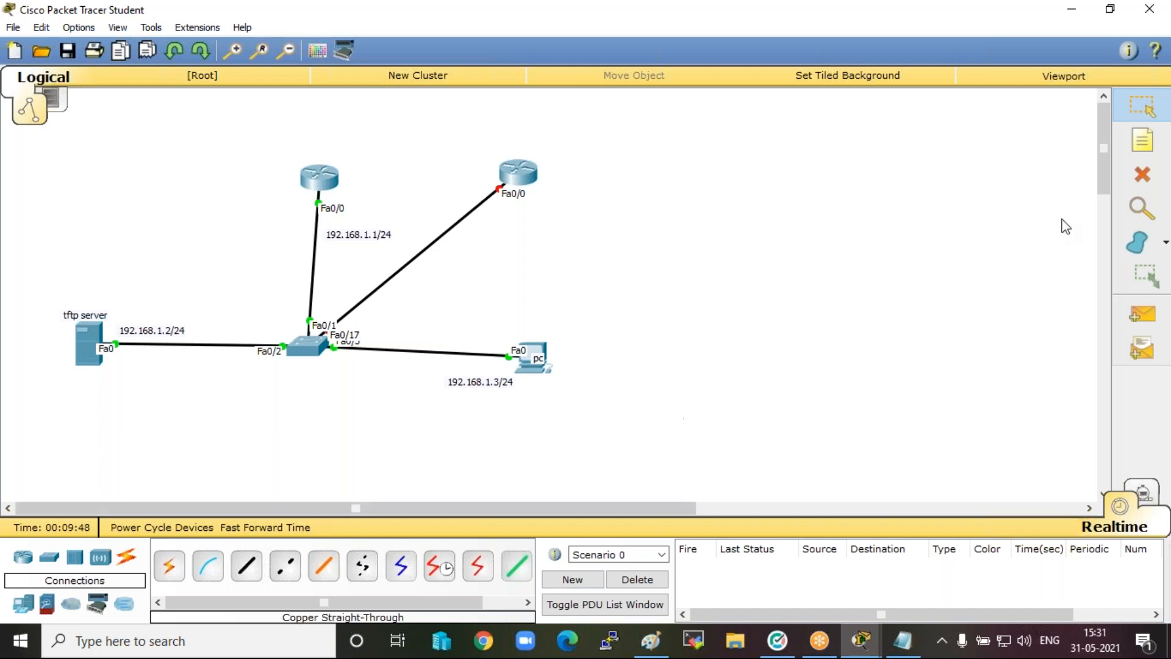
Place the note "192.168.1.100" above the new router and return to the selection tool.
{"action": "left_click", "coordinate": [1157, 147]}
{"action": "left_click", "coordinate": [502, 139]}
{"action": "type", "text": "192.168.1"}
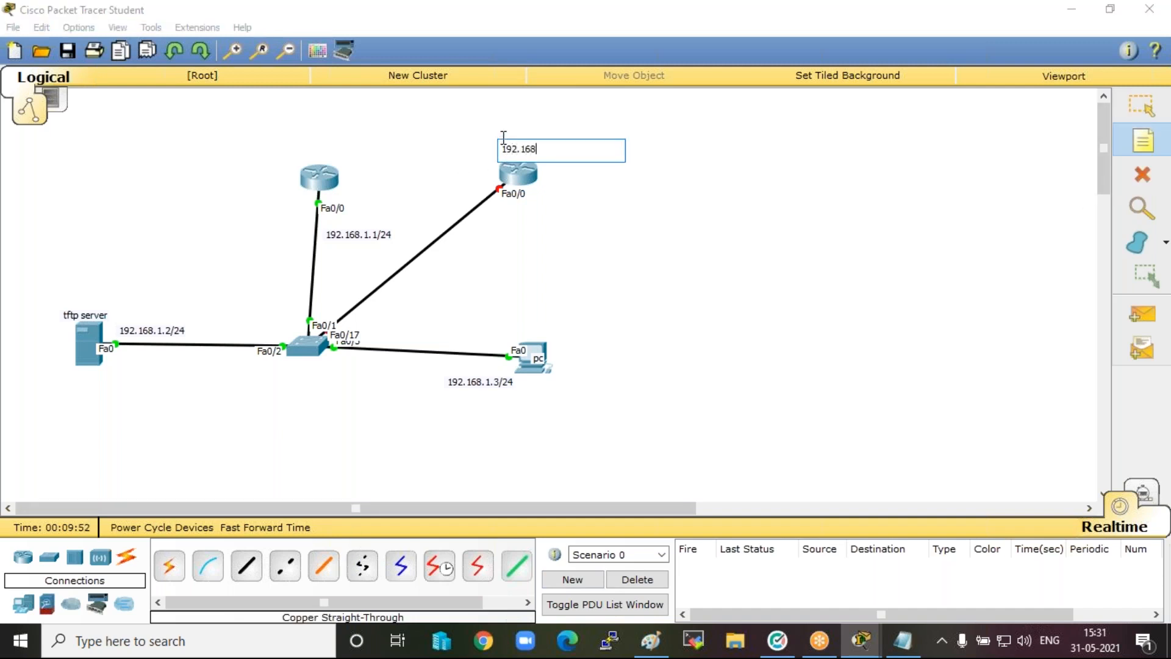
{"action": "type", "text": ".100"}
{"action": "left_click", "coordinate": [673, 210]}
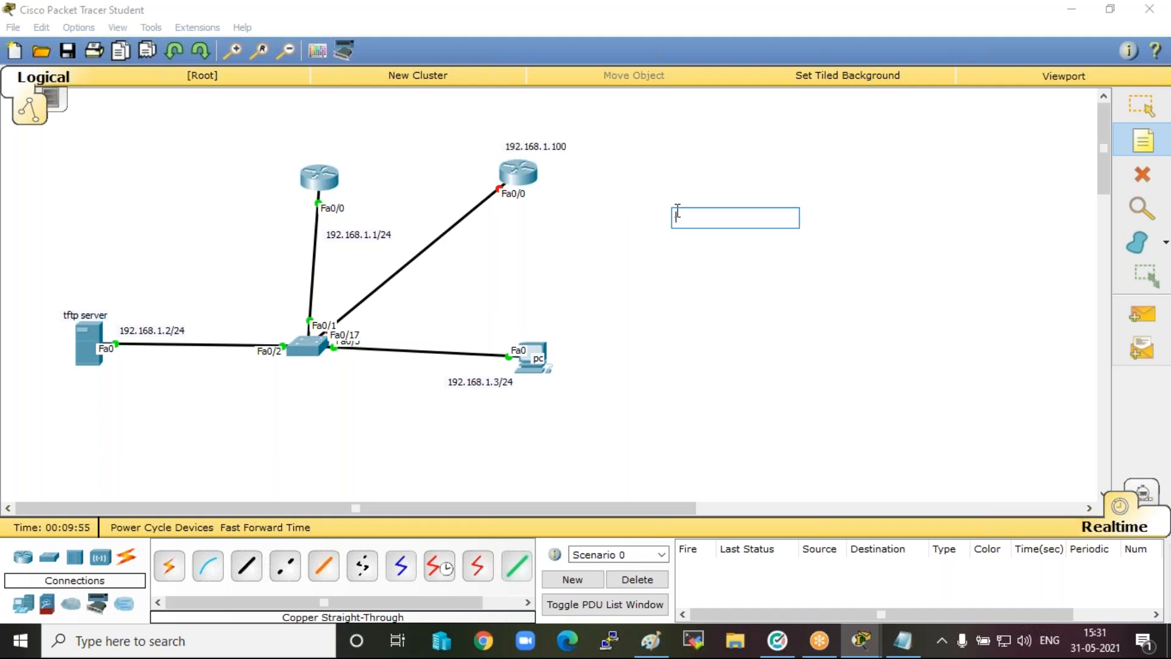
{"action": "left_click", "coordinate": [1150, 141]}
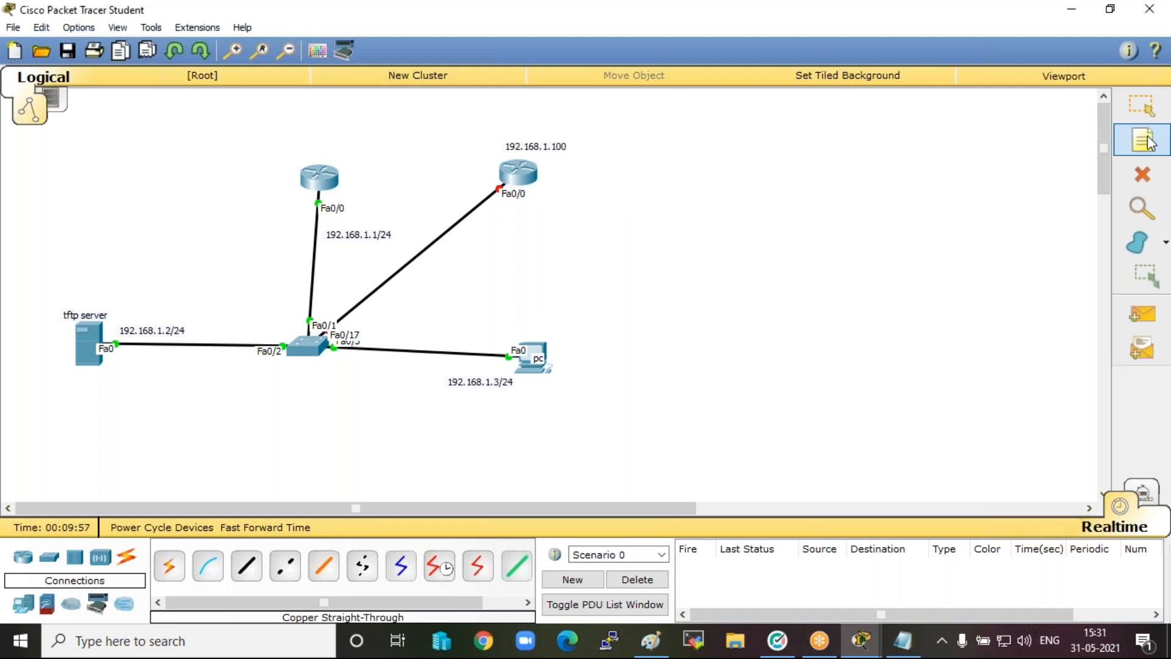
{"action": "left_click", "coordinate": [1146, 106]}
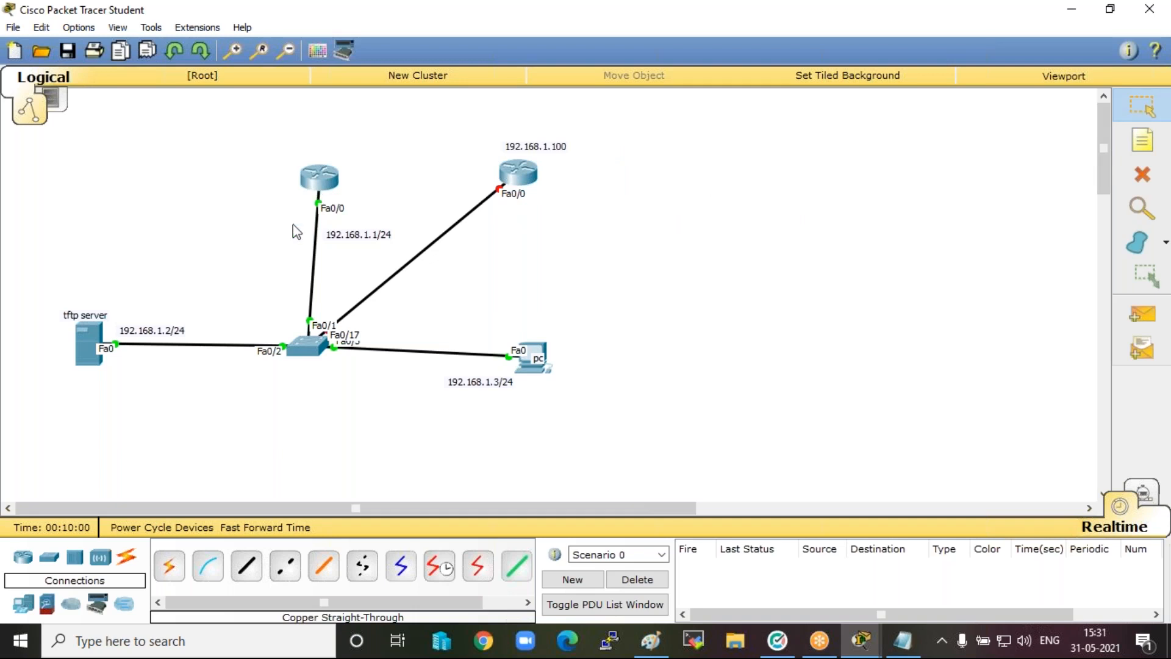
Open the command line of the router labelled 192.168.1.100, decline the configuration dialog and enter global configuration mode.
{"action": "left_click", "coordinate": [518, 177]}
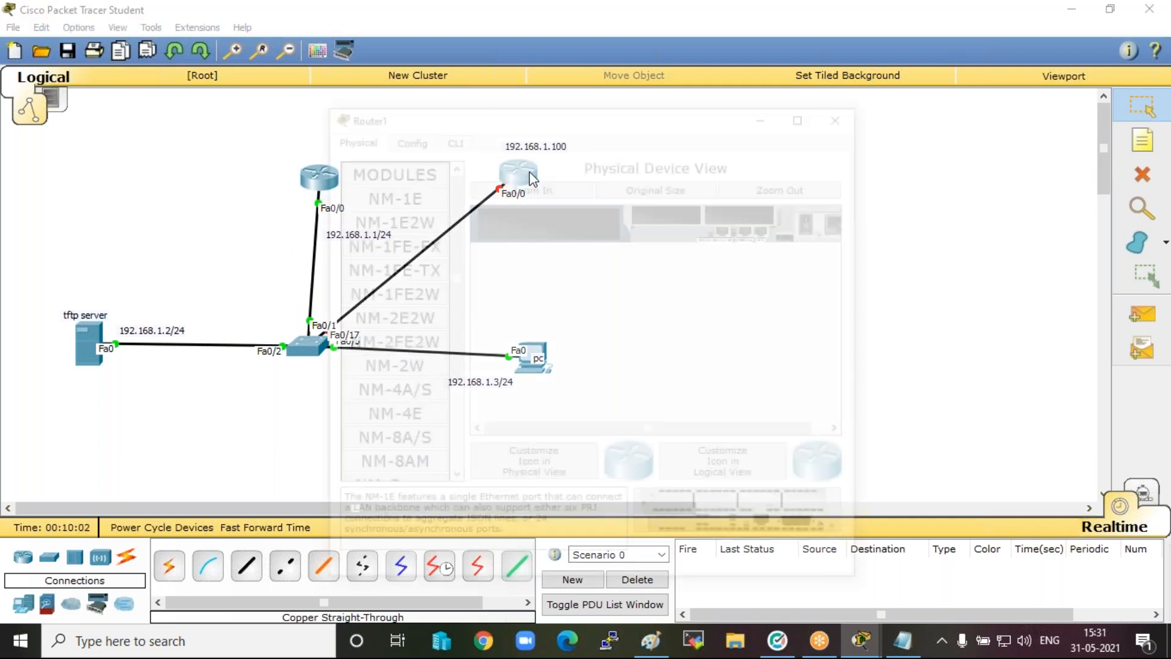
{"action": "left_click", "coordinate": [463, 133]}
{"action": "type", "text": "n"}
{"action": "key", "text": "Return"}
{"action": "key", "text": "Return"}
{"action": "key", "text": "Return"}
{"action": "key", "text": "Return"}
{"action": "key", "text": "Return"}
{"action": "type", "text": "en"}
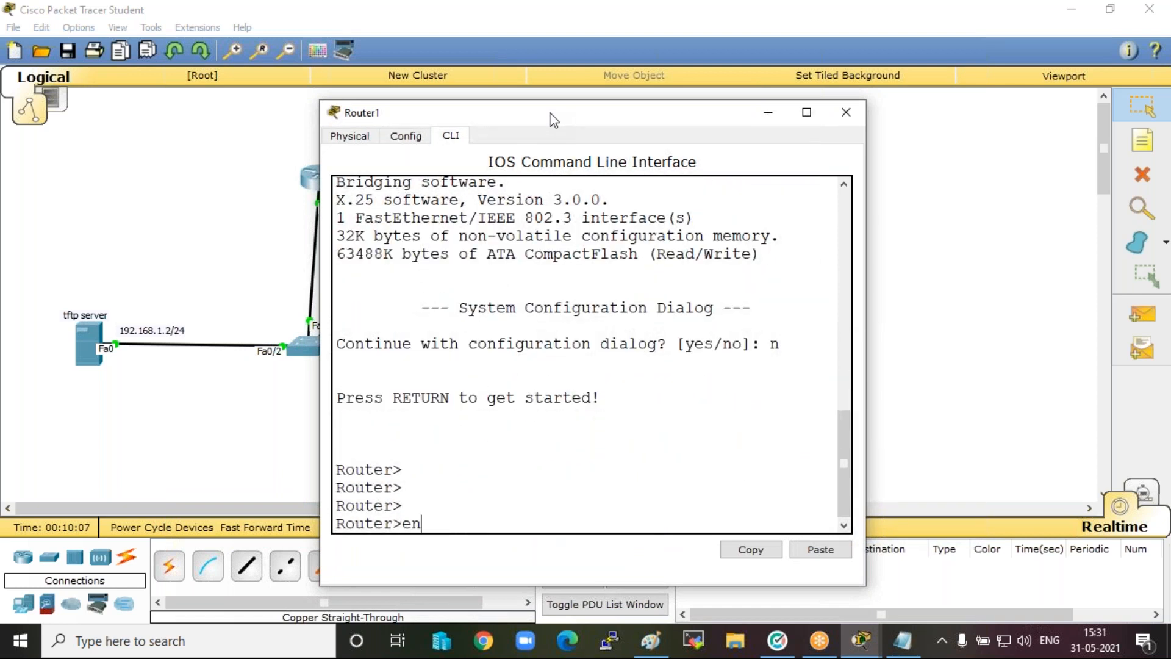
{"action": "key", "text": "Return"}
{"action": "key", "text": "Return"}
{"action": "type", "text": "conf t"}
{"action": "key", "text": "Return"}
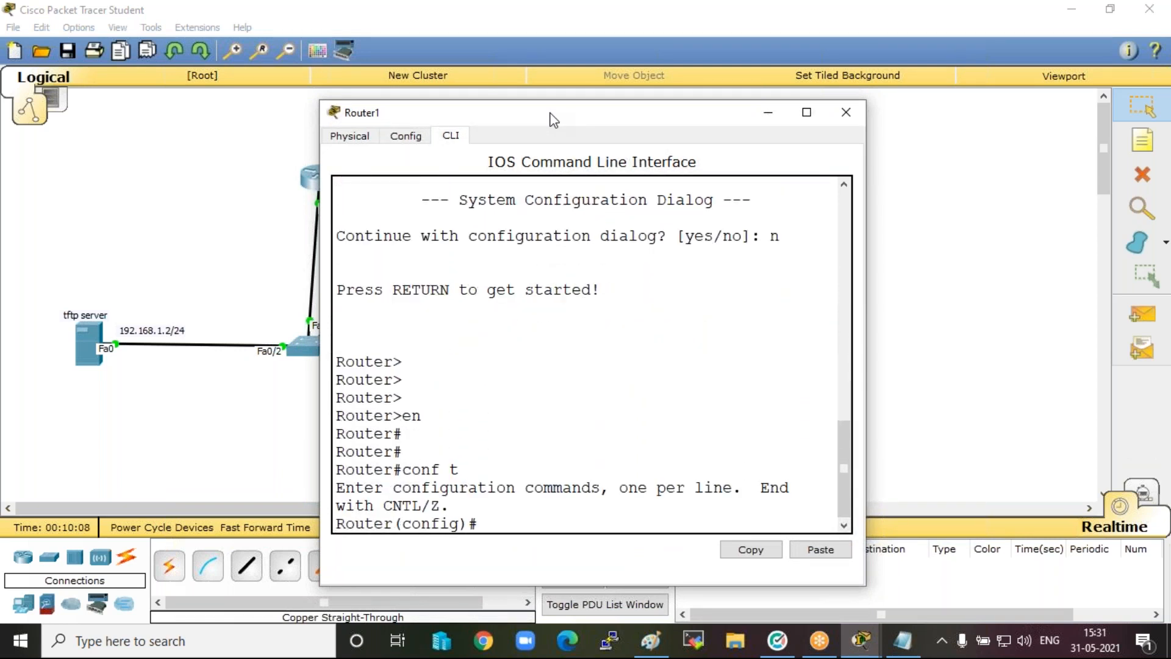
Set the new router's hostname to r2.
{"action": "key", "text": "Return"}
{"action": "key", "text": "Return"}
{"action": "type", "text": "hos"}
{"action": "key", "text": "Tab"}
{"action": "type", "text": "r2"}
{"action": "key", "text": "Return"}
Assign IP address 192.168.1.100 with mask 255.255.255.0 to r2's interface fa0/0.
{"action": "key", "text": "Return"}
{"action": "key", "text": "Return"}
{"action": "key", "text": "Return"}
{"action": "type", "text": "int fa0/0"}
{"action": "key", "text": "Return"}
{"action": "key", "text": "Return"}
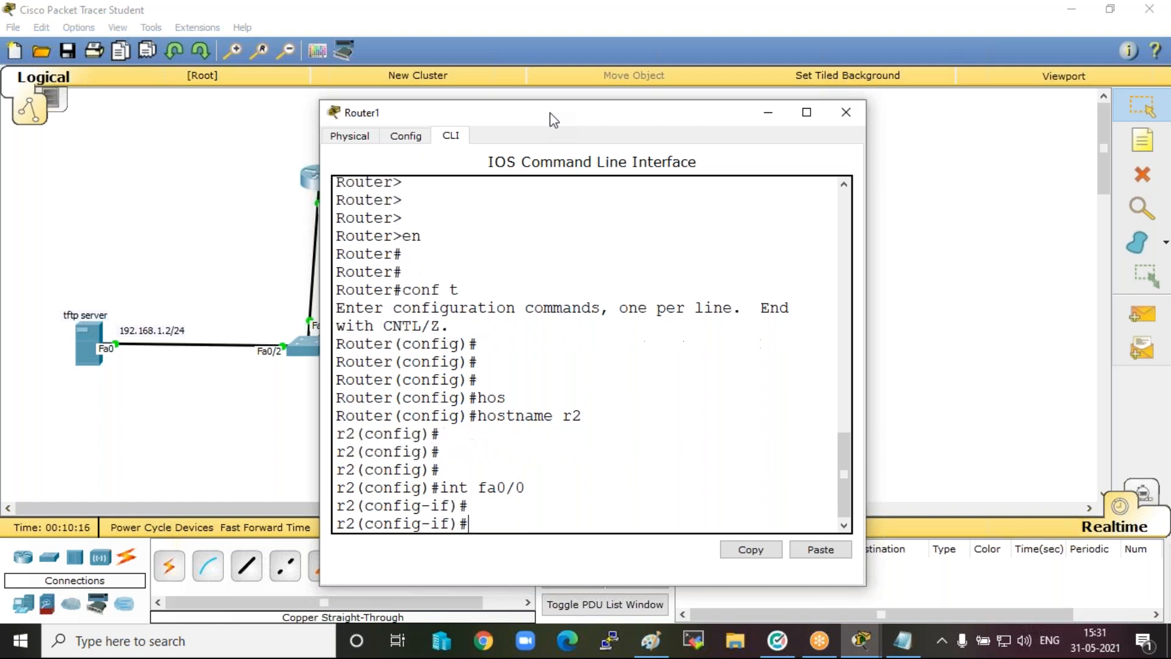
{"action": "key", "text": "Return"}
{"action": "type", "text": "ip addd"}
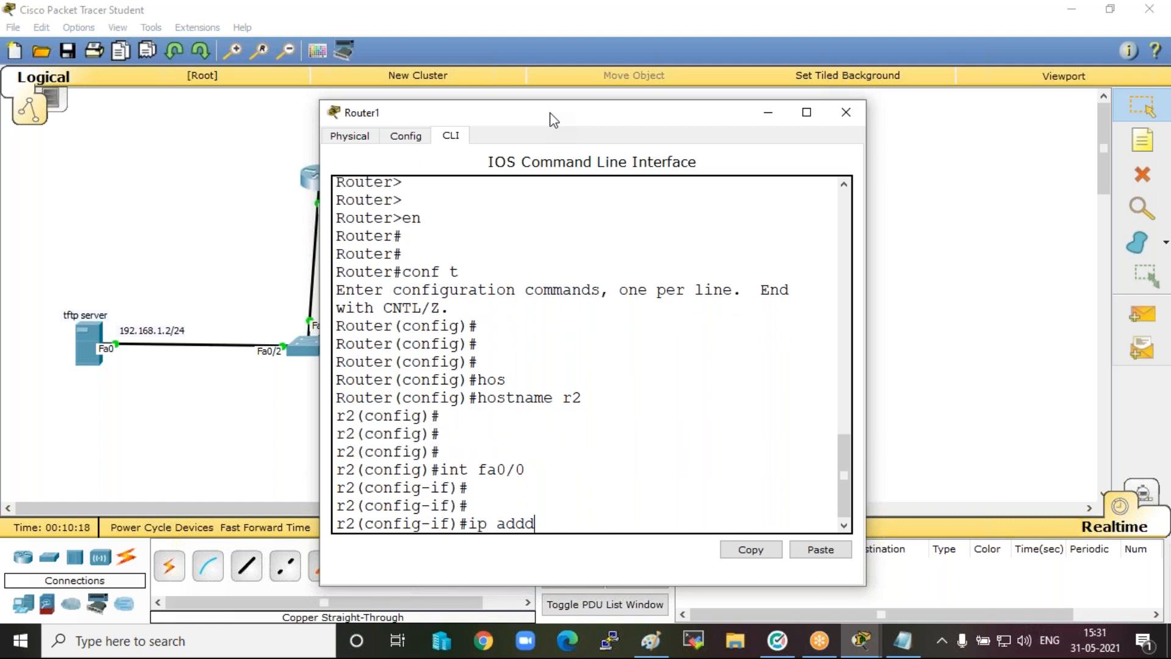
{"action": "key", "text": "BackSpace"}
{"action": "type", "text": "192.168.1.100 255.255.255.0"}
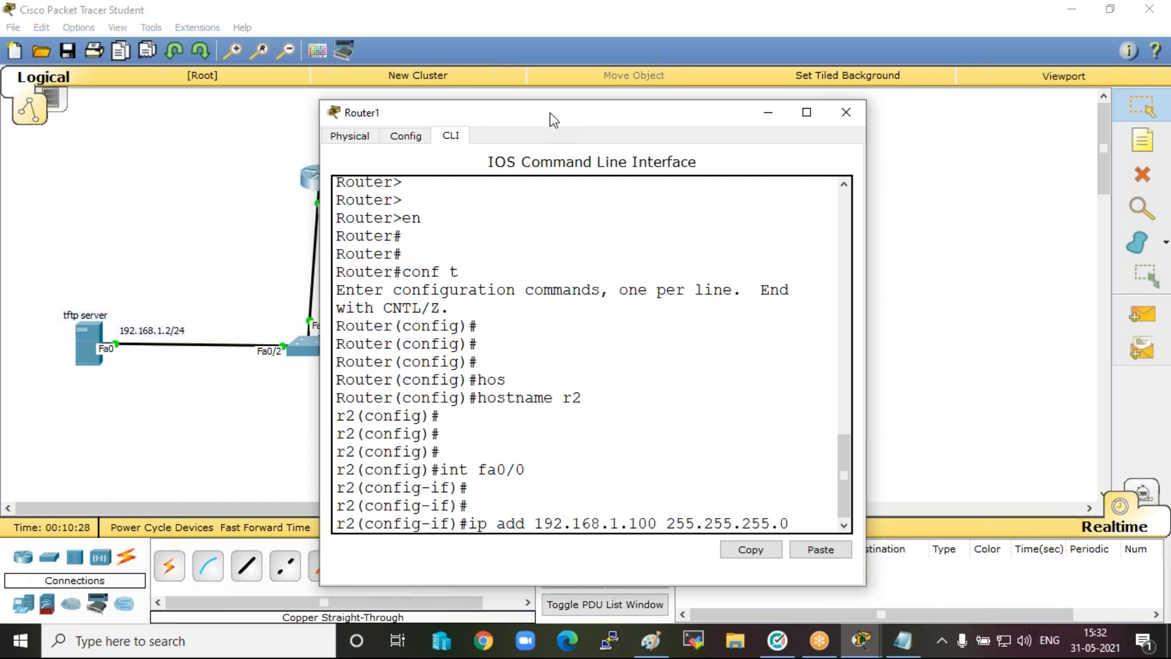
{"action": "key", "text": "Return"}
Enable r2's fa0/0 interface with no shut.
{"action": "type", "text": "no shu"}
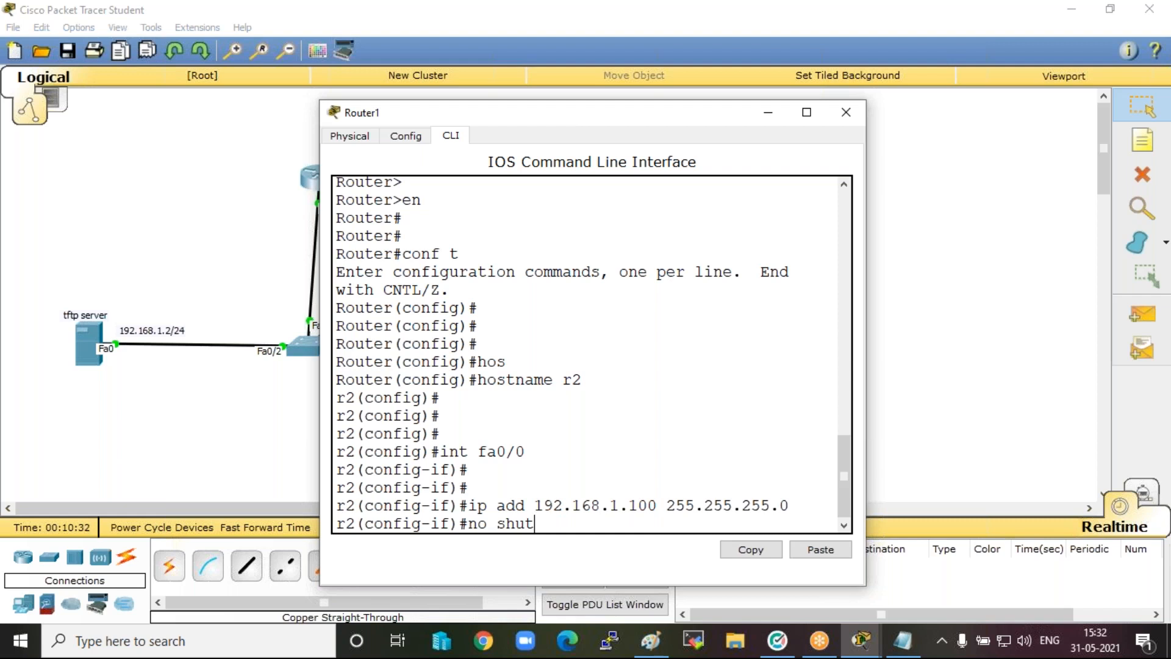
{"action": "type", "text": "t"}
{"action": "key", "text": "Return"}
{"action": "key", "text": "Return"}
{"action": "key", "text": "Return"}
{"action": "key", "text": "Return"}
{"action": "key", "text": "Return"}
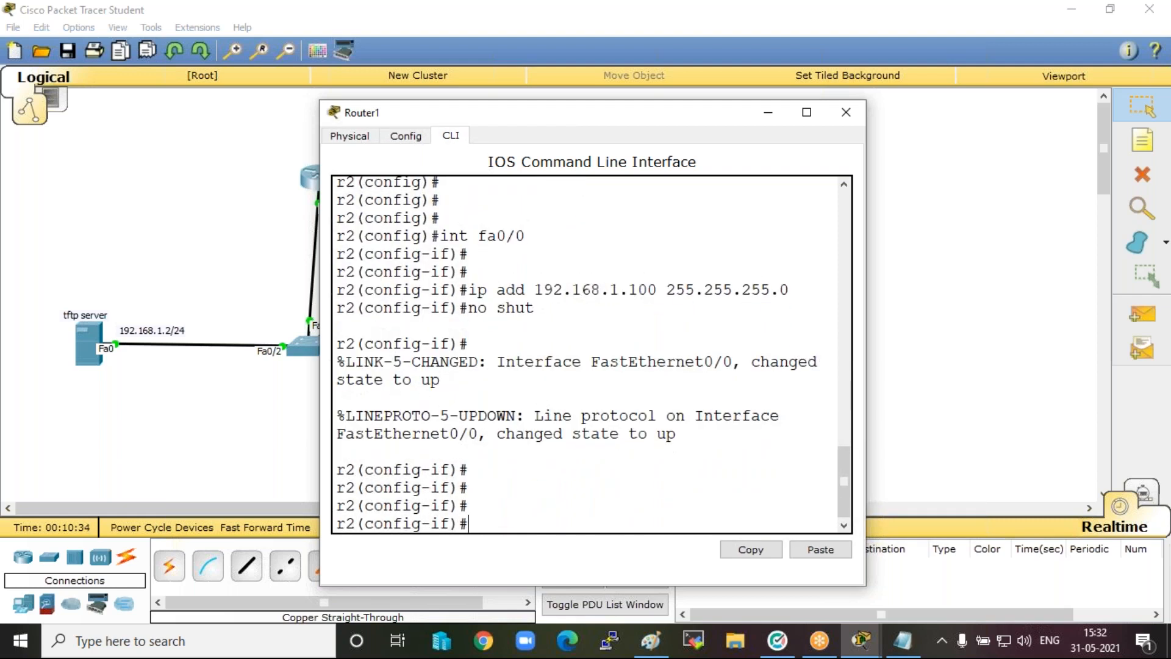
Set the enable password on r2.
{"action": "type", "text": "enable passwor"}
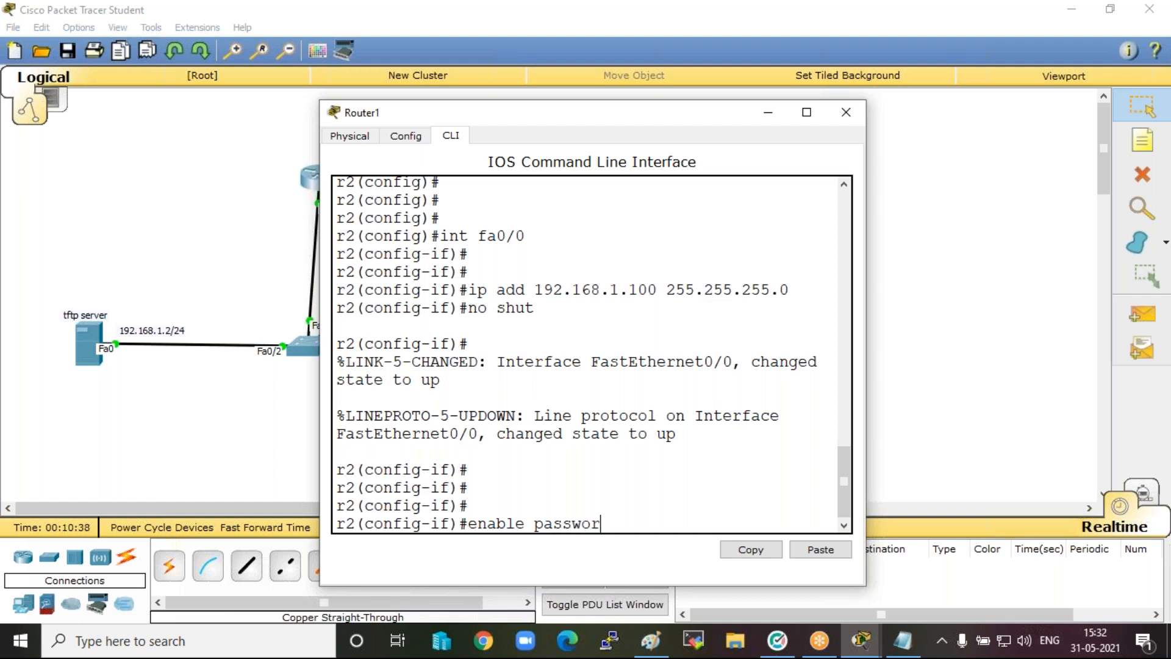
{"action": "type", "text": "d ccna"}
{"action": "key", "text": "Return"}
Enter line configuration for vty 0 4 on r2 and set the VTY line password.
{"action": "key", "text": "Return"}
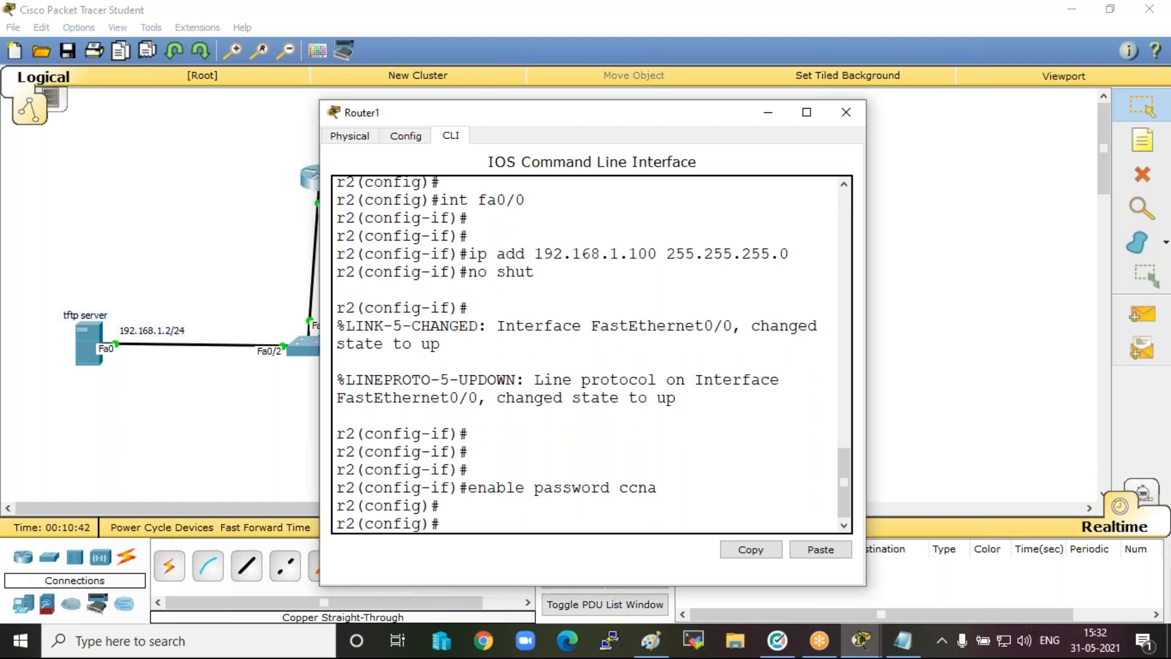
{"action": "type", "text": "line vty 0 4"}
{"action": "key", "text": "Return"}
{"action": "key", "text": "Return"}
{"action": "key", "text": "Return"}
{"action": "key", "text": "Return"}
{"action": "type", "text": "password "}
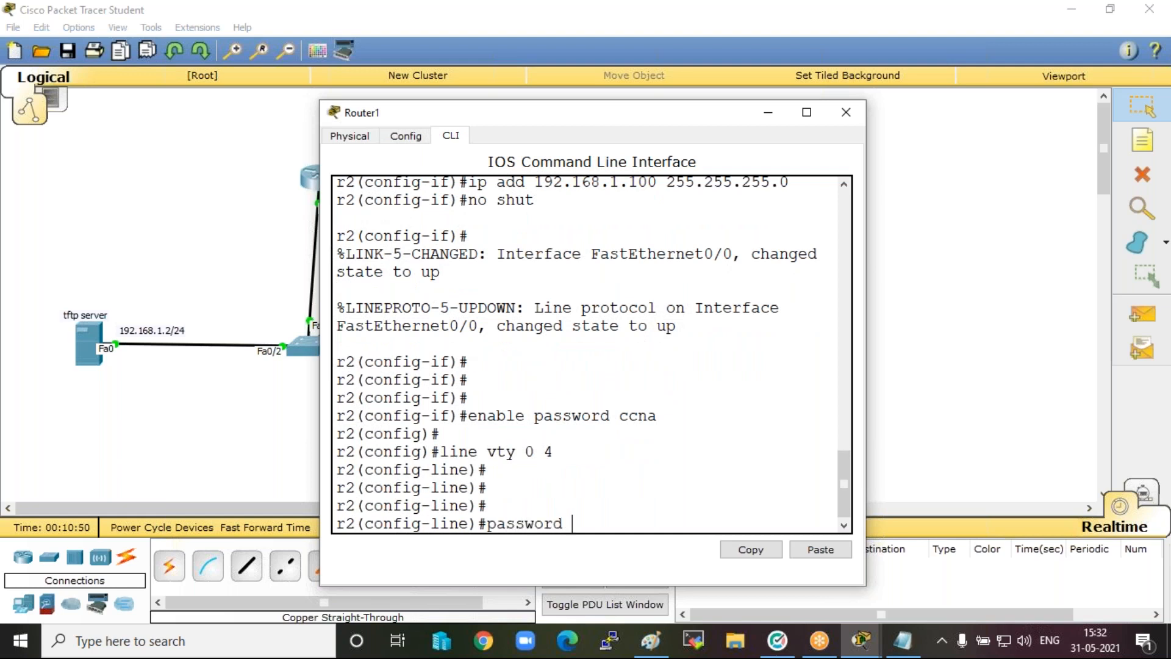
{"action": "type", "text": "ccna"}
{"action": "key", "text": "Return"}
{"action": "key", "text": "Return"}
{"action": "key", "text": "Return"}
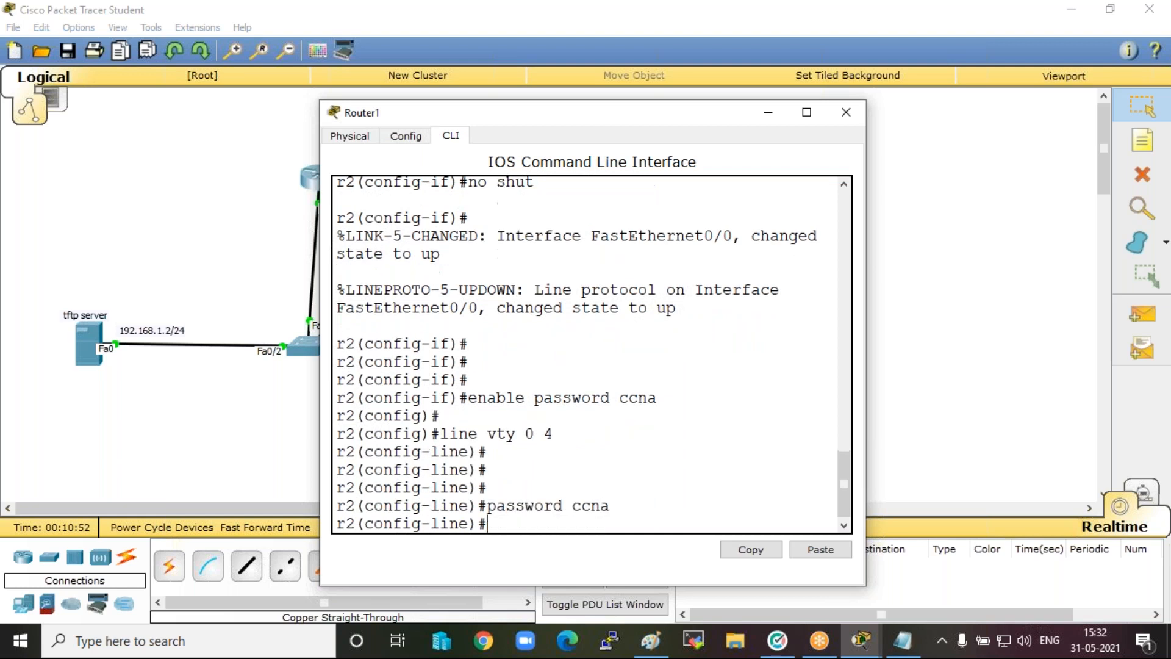
Enable login on r2's VTY lines.
{"action": "key", "text": "Return"}
{"action": "type", "text": "l"}
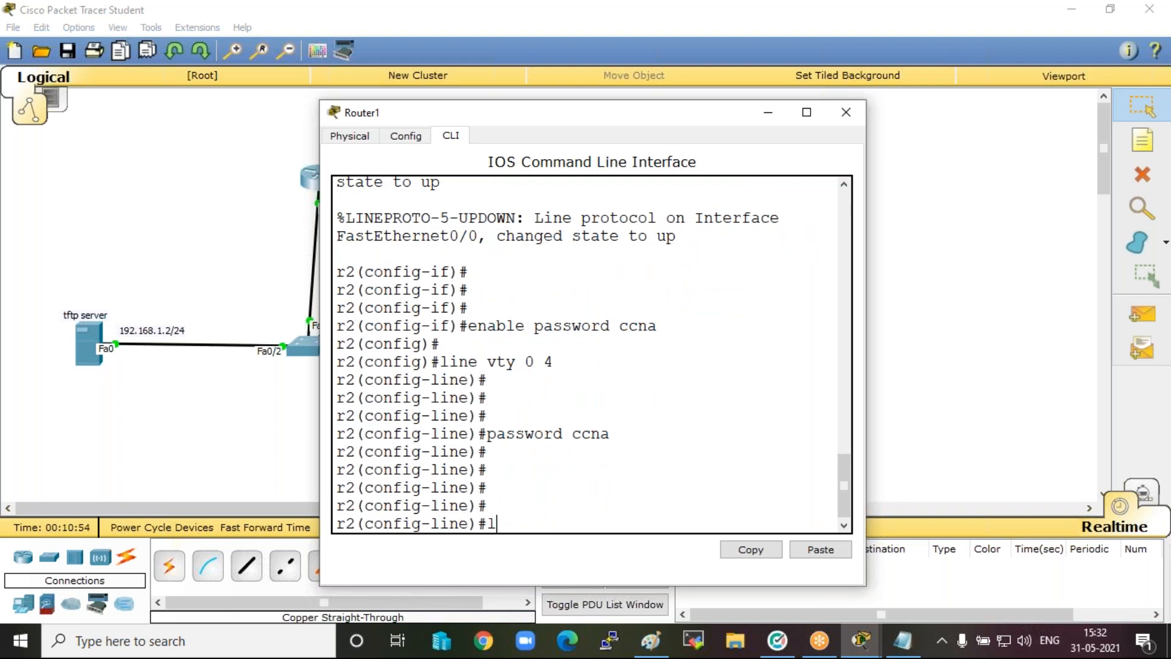
{"action": "type", "text": "ogin"}
{"action": "key", "text": "Return"}
{"action": "key", "text": "Return"}
{"action": "key", "text": "Return"}
{"action": "key", "text": "Return"}
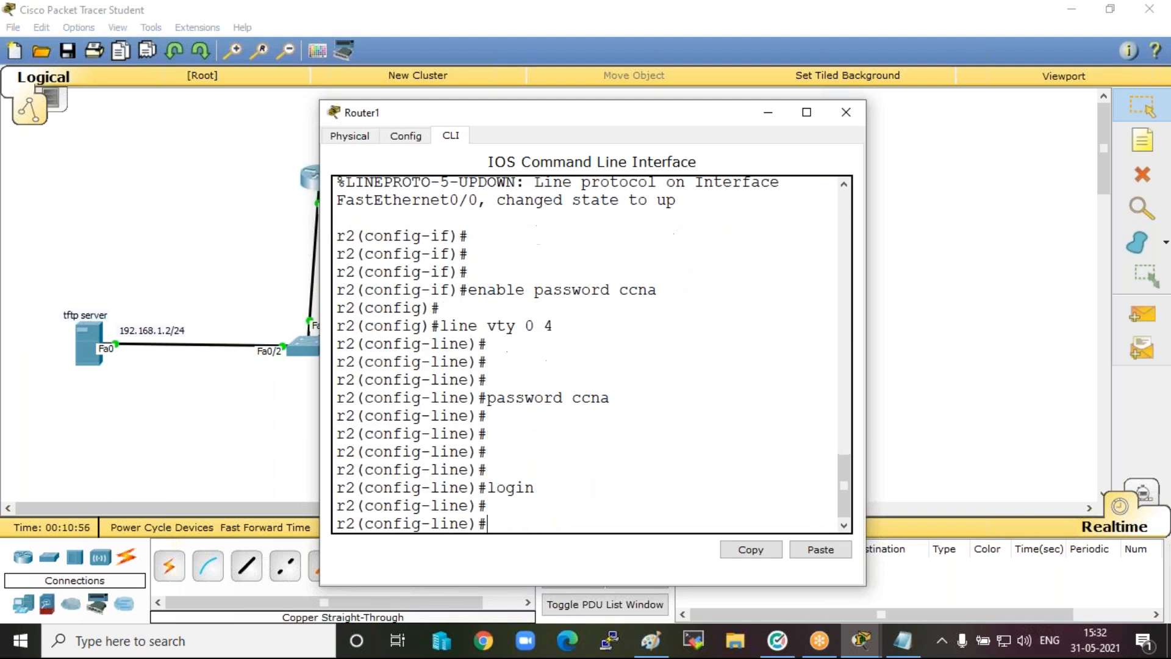
Leave configuration mode, save r2's configuration with wr and minimise the router window.
{"action": "type", "text": "end"}
{"action": "key", "text": "Return"}
{"action": "type", "text": "wr"}
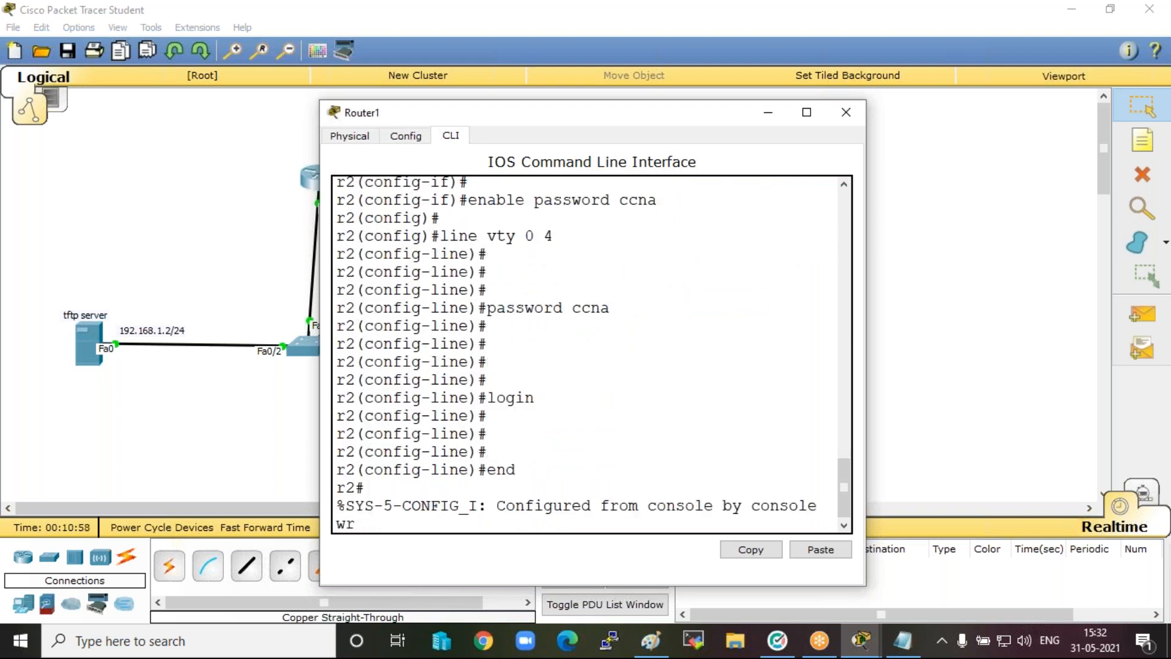
{"action": "key", "text": "Return"}
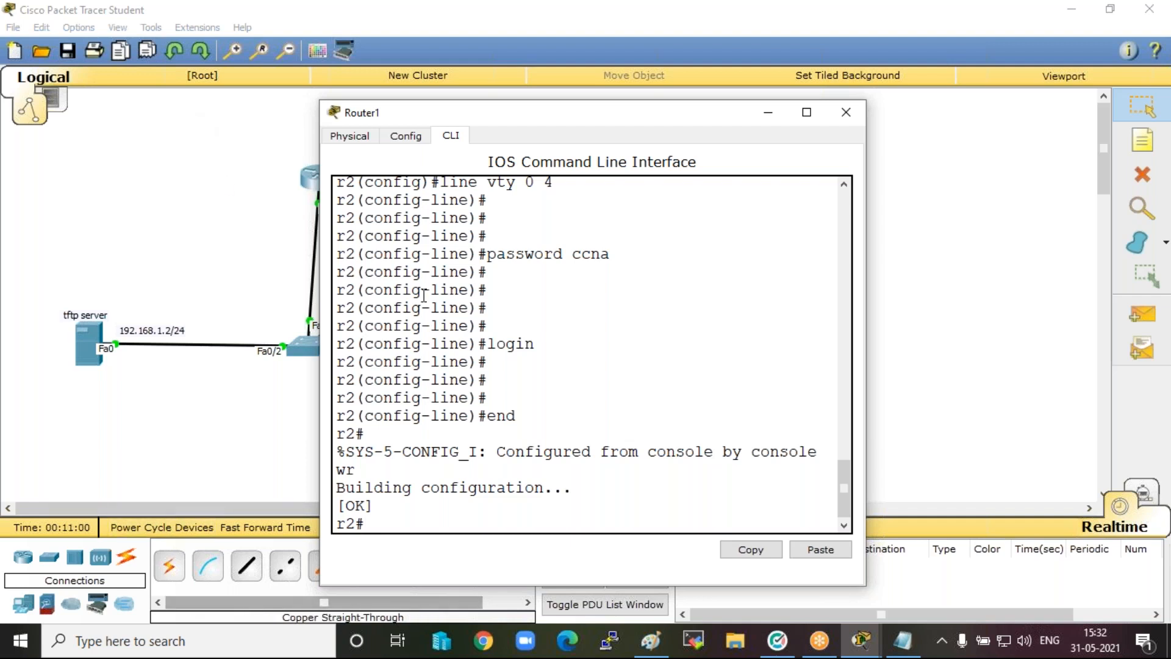
{"action": "left_click", "coordinate": [767, 114]}
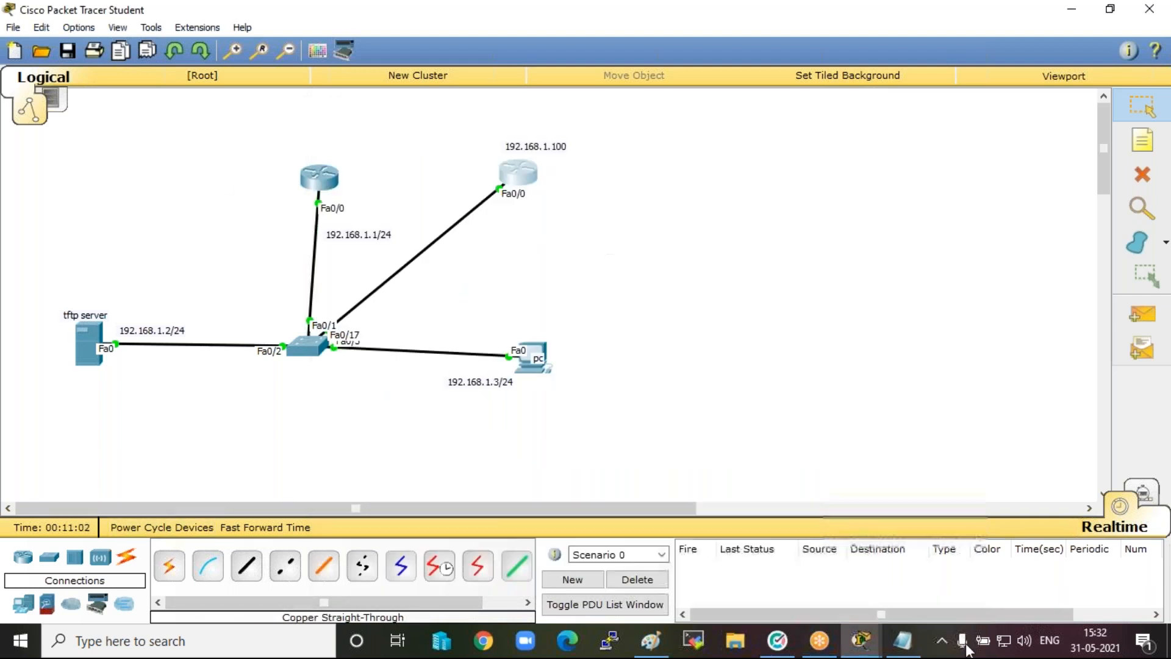
Switch to the Notepad script, look over its commands and change the hostname to r2.
{"action": "left_click", "coordinate": [918, 640]}
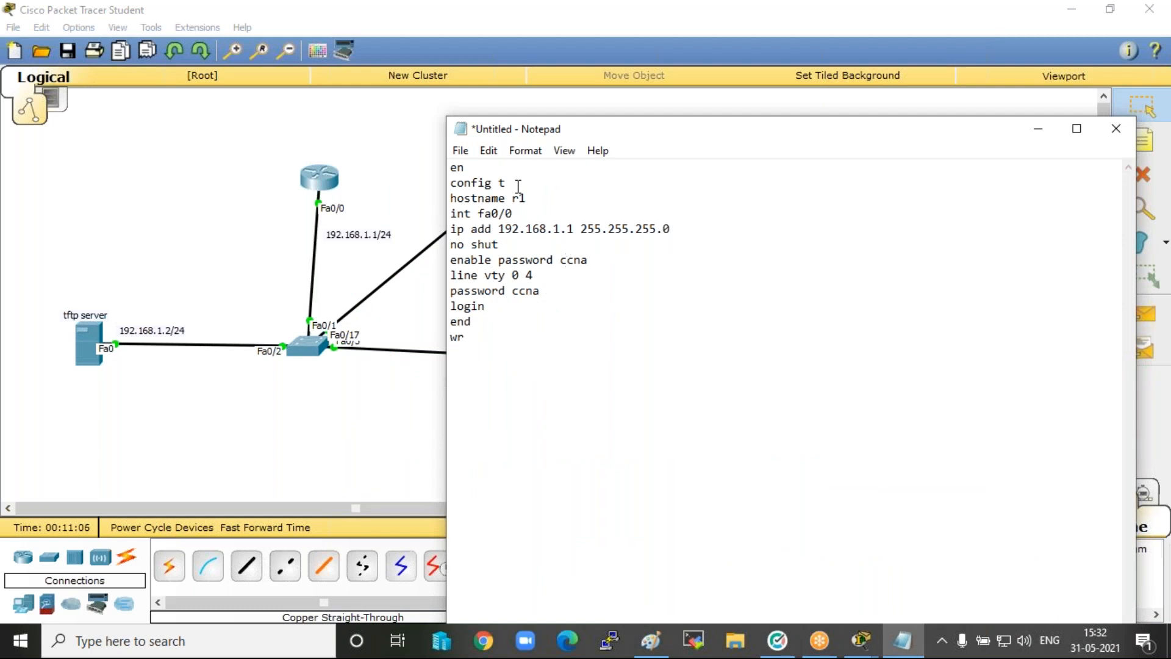
{"action": "left_click_drag", "start_coordinate": [496, 348], "coordinate": [450, 163]}
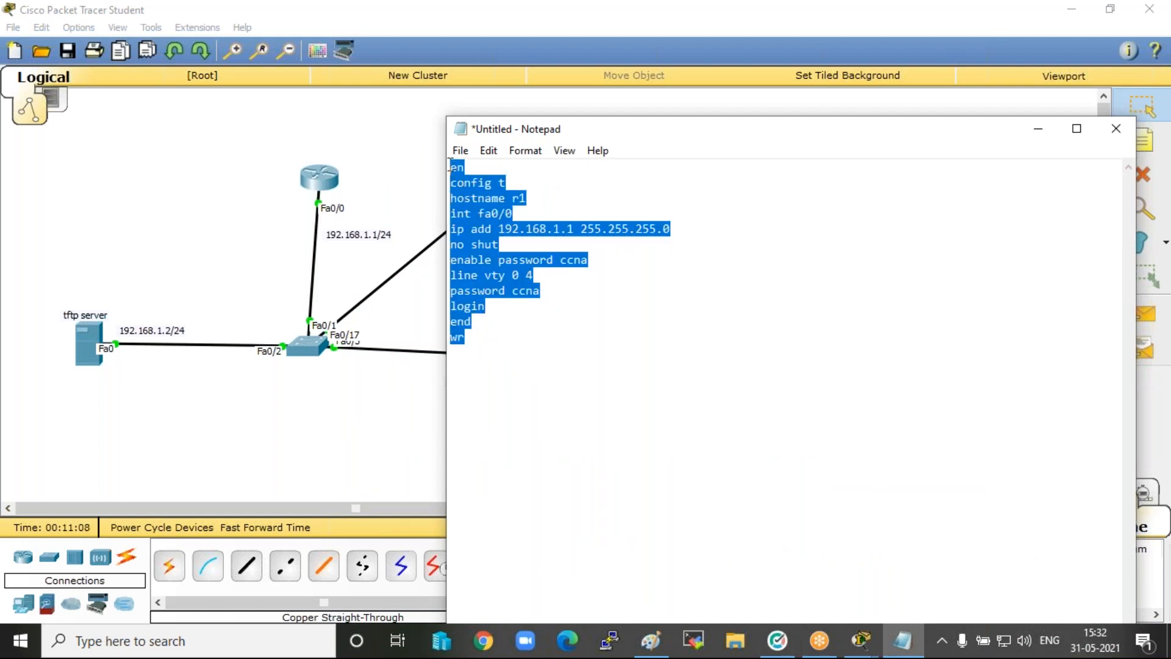
{"action": "left_click", "coordinate": [598, 324]}
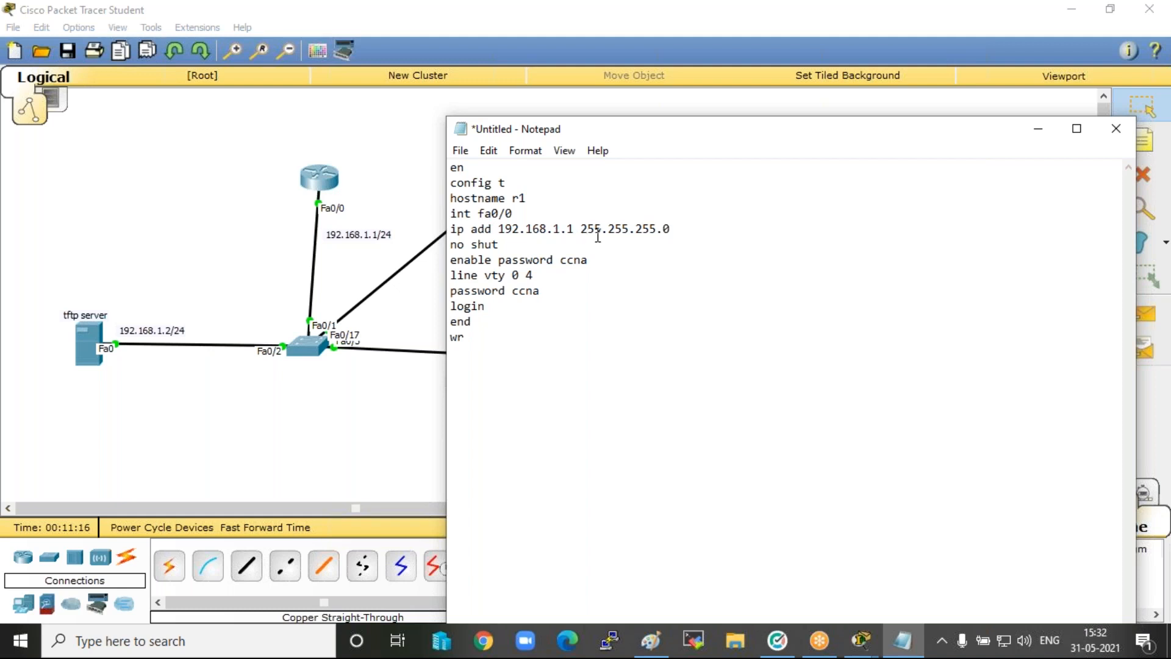
{"action": "left_click_drag", "start_coordinate": [507, 361], "coordinate": [479, 246]}
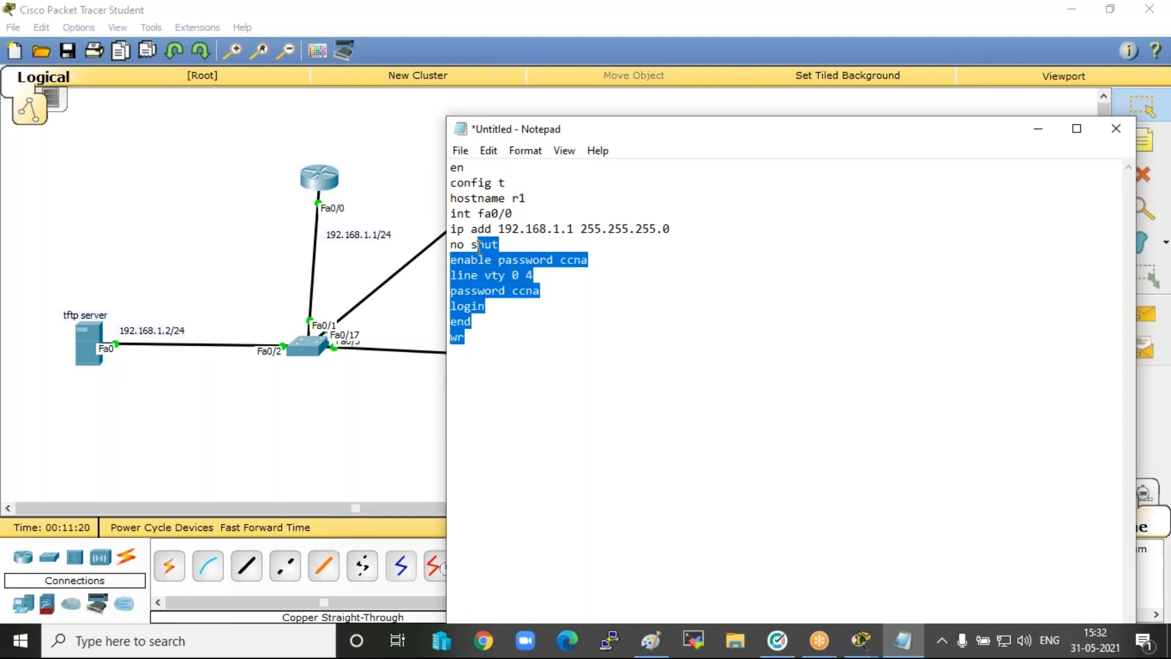
{"action": "left_click", "coordinate": [534, 200]}
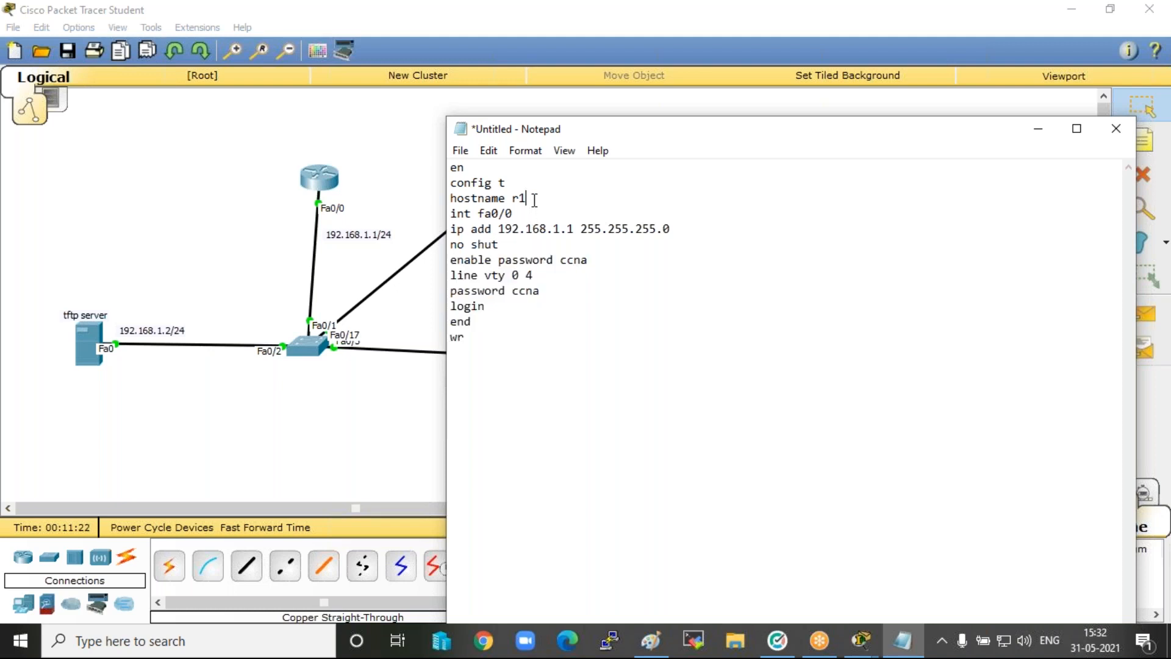
{"action": "key", "text": "BackSpace"}
{"action": "type", "text": "2"}
Change the interface IP address in the script to 192.168.1.100.
{"action": "left_click", "coordinate": [540, 229]}
{"action": "key", "text": "Right"}
{"action": "key", "text": "Right"}
{"action": "key", "text": "Right"}
{"action": "key", "text": "Right"}
{"action": "key", "text": "Right"}
{"action": "type", "text": "00"}
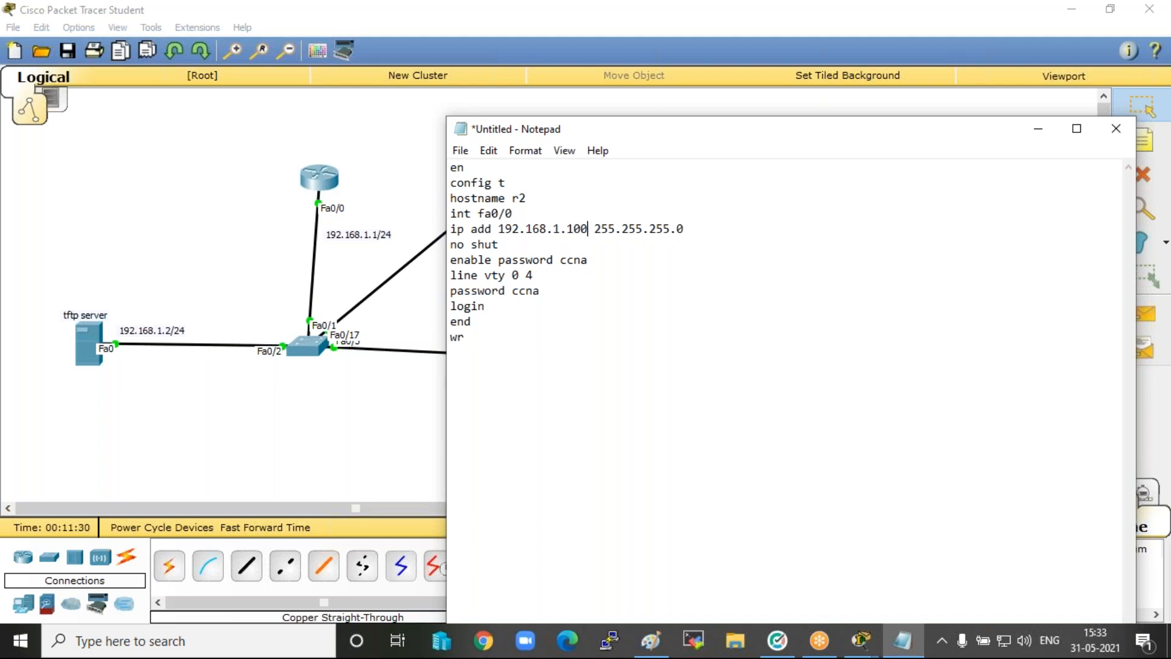
Replace the enable password in the Notepad script with a new one.
{"action": "key", "text": "Right"}
Replace the VTY line password in the script with a new one and minimise Notepad.
{"action": "key", "text": "Right"}
{"action": "key", "text": "Right"}
{"action": "key", "text": "Right"}
{"action": "key", "text": "Right"}
{"action": "key", "text": "Right"}
{"action": "key", "text": "Right"}
{"action": "key", "text": "BackSpace"}
{"action": "key", "text": "BackSpace"}
{"action": "key", "text": "BackSpace"}
{"action": "key", "text": "BackSpace"}
{"action": "type", "text": "india"}
{"action": "key", "text": "Down"}
{"action": "key", "text": "Down"}
{"action": "key", "text": "Right"}
{"action": "key", "text": "Right"}
{"action": "key", "text": "Left"}
{"action": "key", "text": "BackSpace"}
{"action": "key", "text": "BackSpace"}
{"action": "key", "text": "BackSpace"}
{"action": "key", "text": "BackSpace"}
{"action": "type", "text": "inda"}
{"action": "key", "text": "BackSpace"}
{"action": "type", "text": "ia"}
{"action": "left_click", "coordinate": [1038, 129]}
Review the first router's applied configuration in its command line and minimise its window.
{"action": "left_click", "coordinate": [830, 28]}
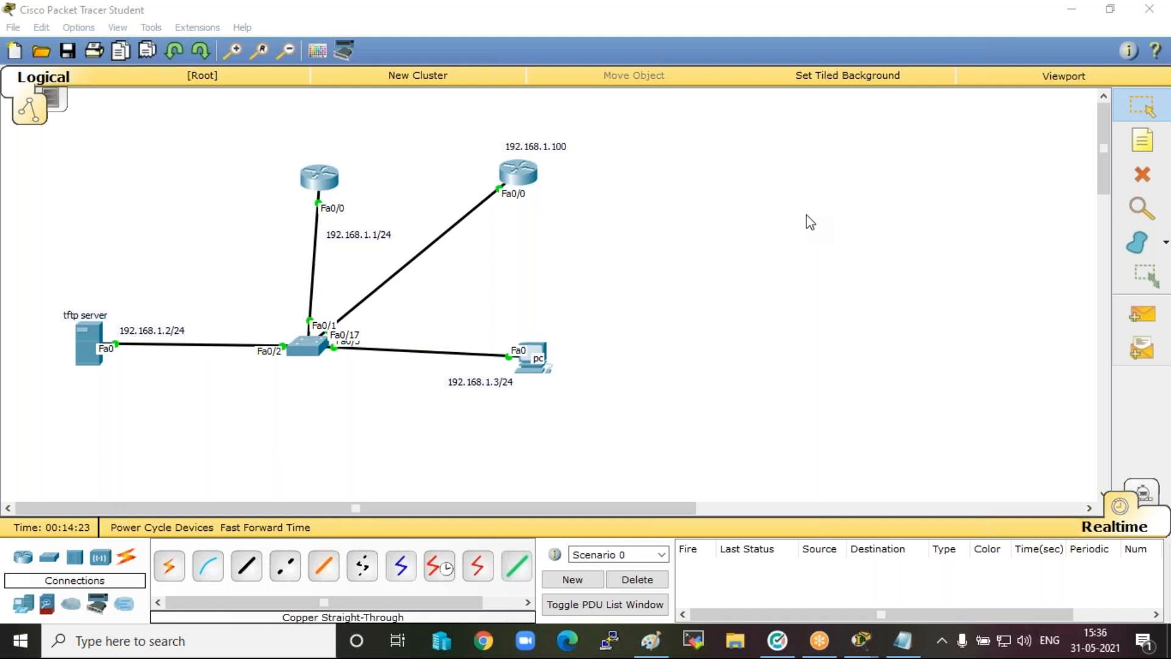
{"action": "left_click", "coordinate": [761, 254]}
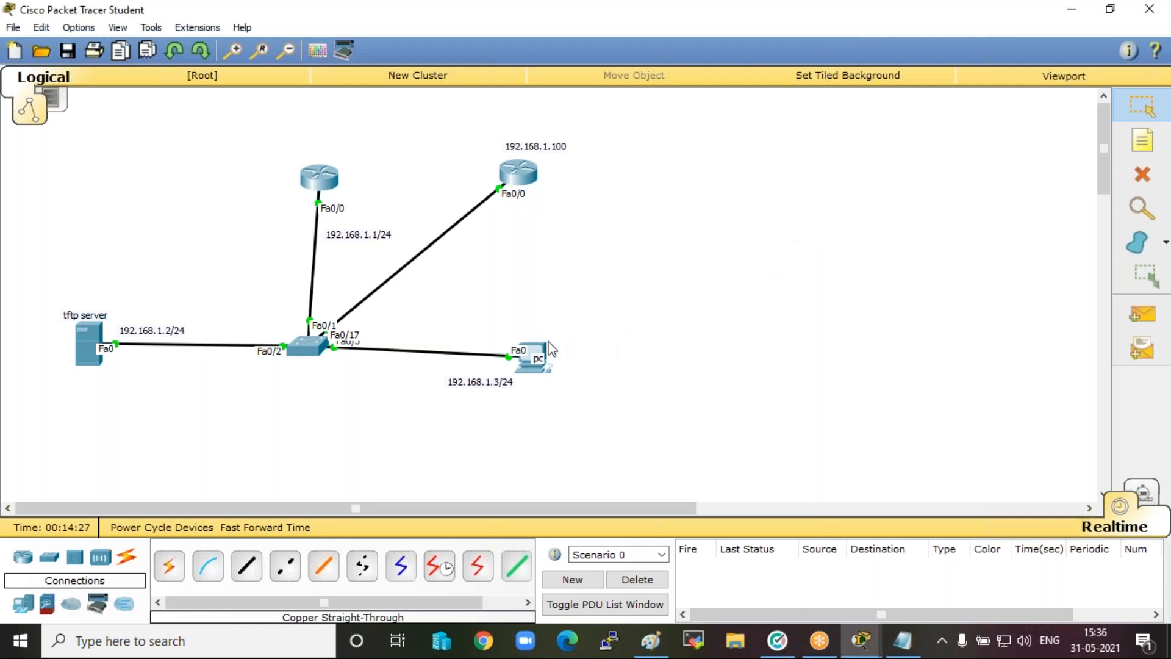
{"action": "mouse_move", "coordinate": [540, 352]}
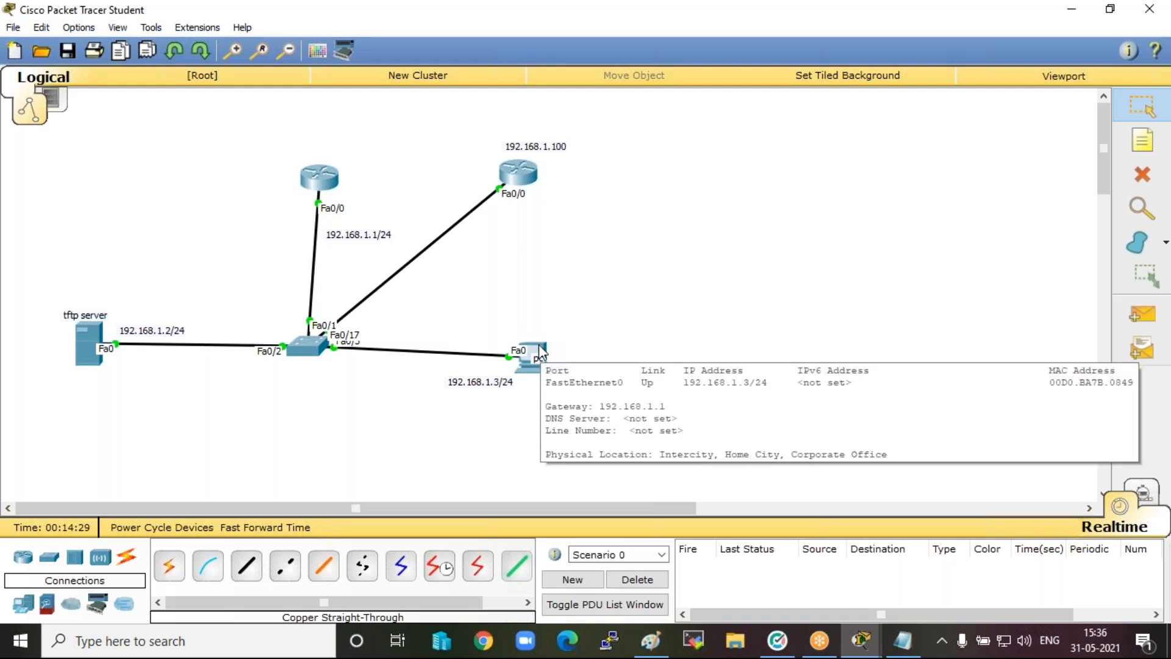
{"action": "left_click", "coordinate": [322, 176]}
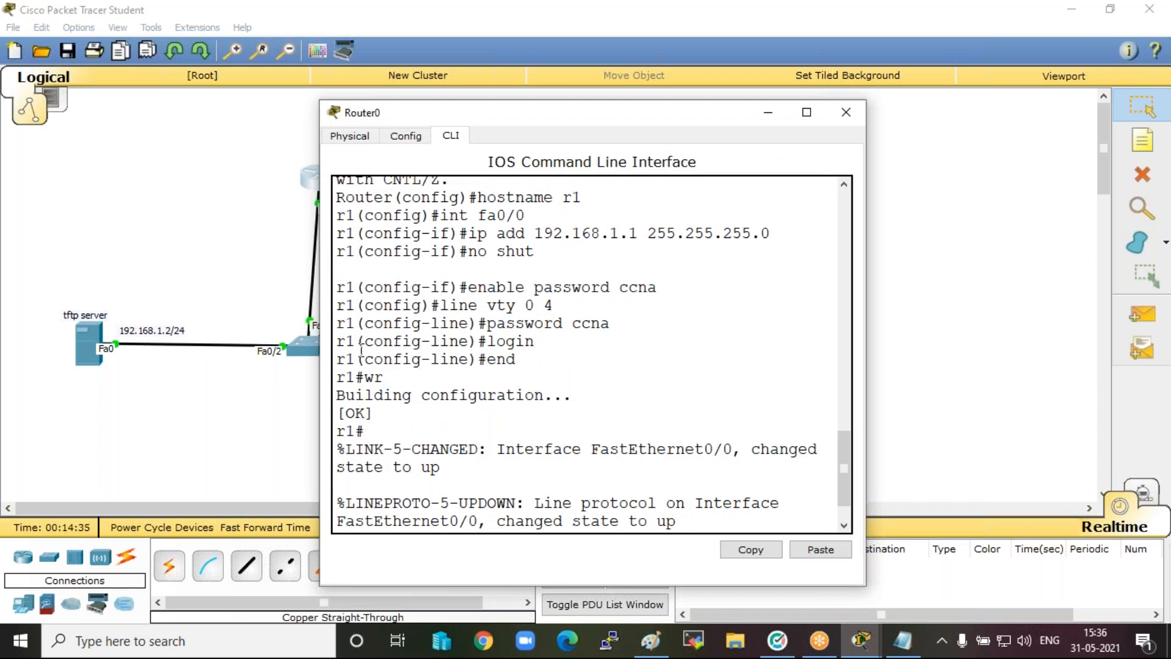
{"action": "left_click", "coordinate": [770, 113]}
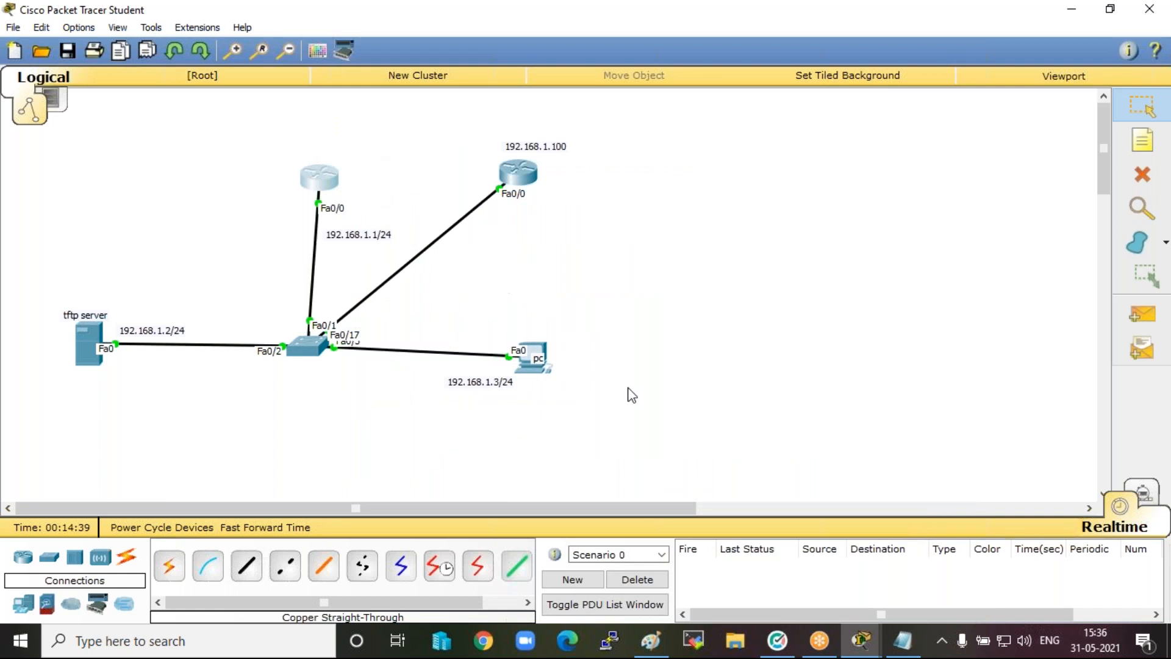
Ping the first router at 192.168.1.1 from the PC's command prompt.
{"action": "mouse_move", "coordinate": [538, 355]}
{"action": "left_click", "coordinate": [539, 357]}
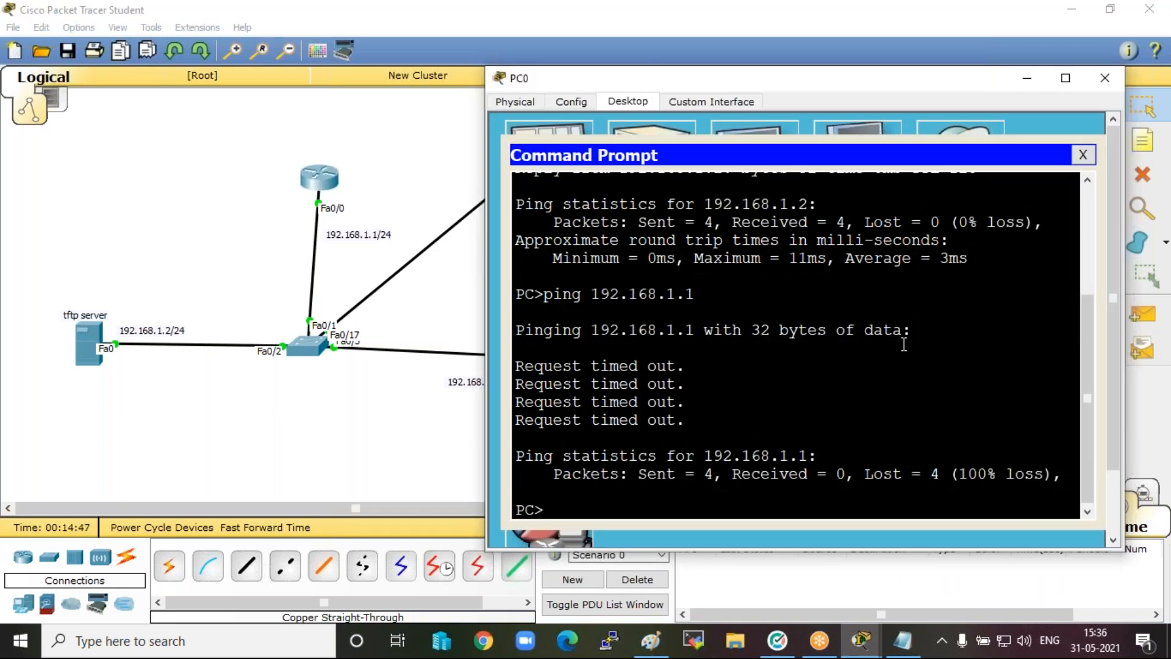
{"action": "key", "text": "Return"}
{"action": "key", "text": "Return"}
{"action": "key", "text": "Return"}
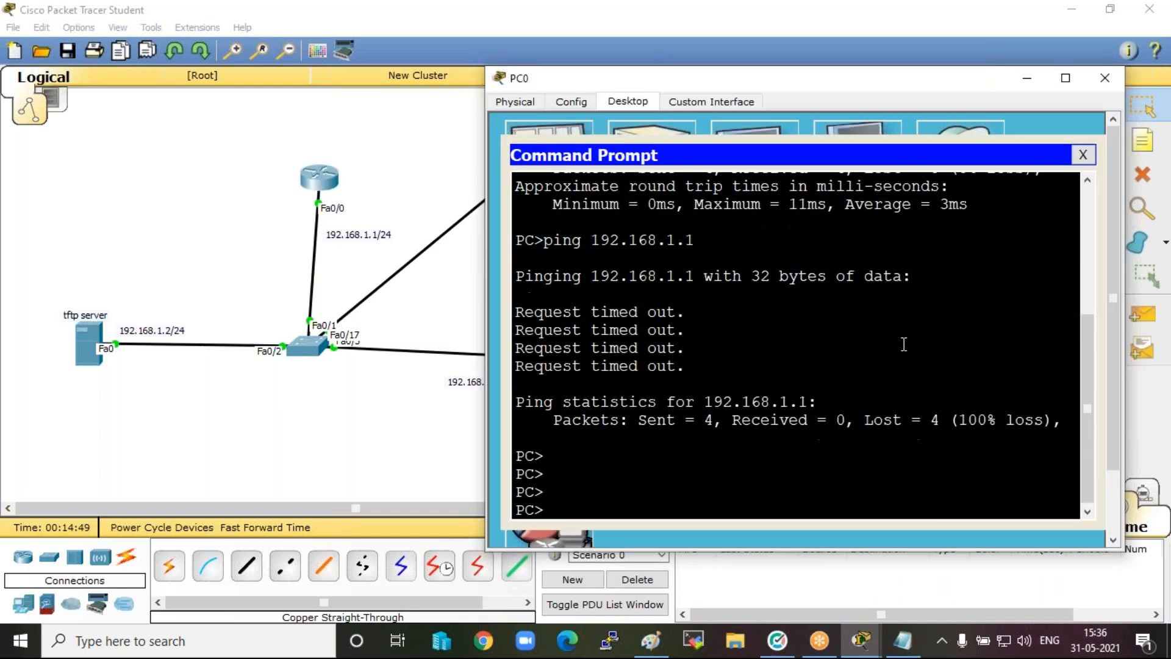
{"action": "type", "text": "ping 192.168.1.1"}
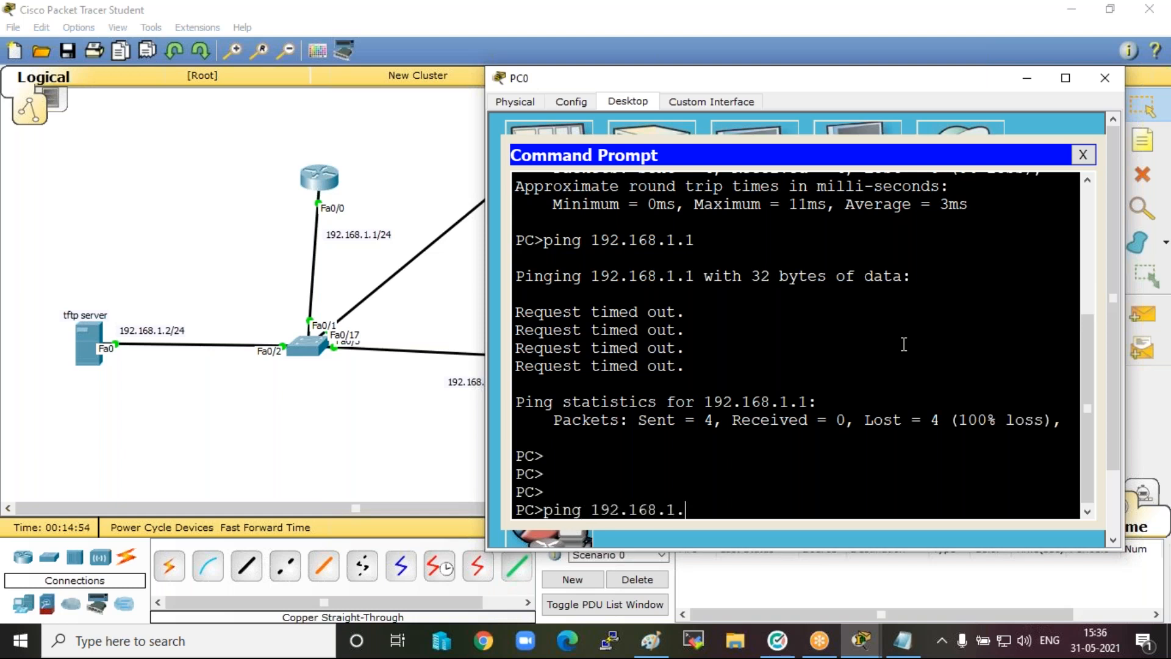
{"action": "key", "text": "Return"}
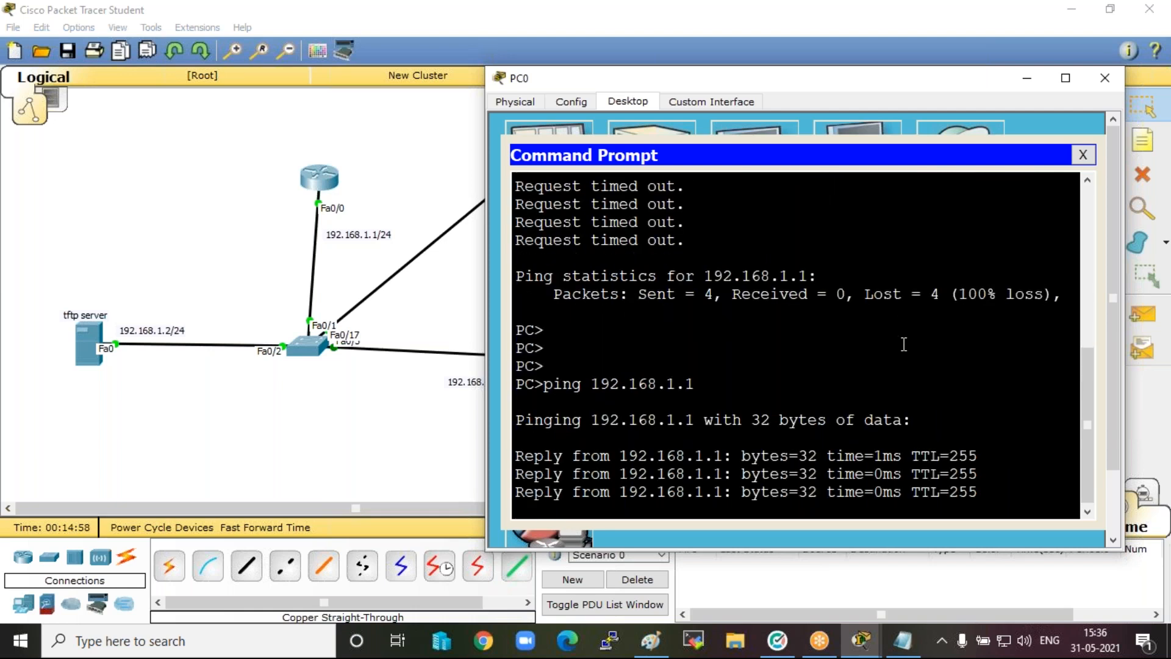
Ping the second router at 192.168.1.100 from the PC's command prompt.
{"action": "key", "text": "Up"}
{"action": "key", "text": "BackSpace"}
{"action": "type", "text": "100"}
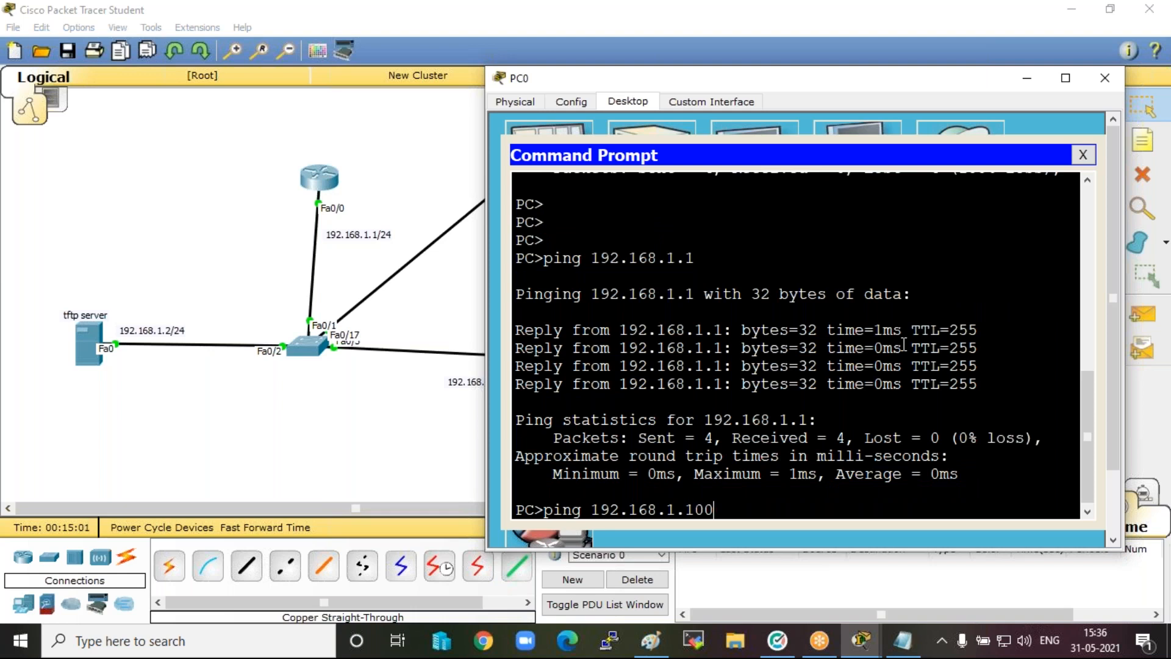
{"action": "key", "text": "Return"}
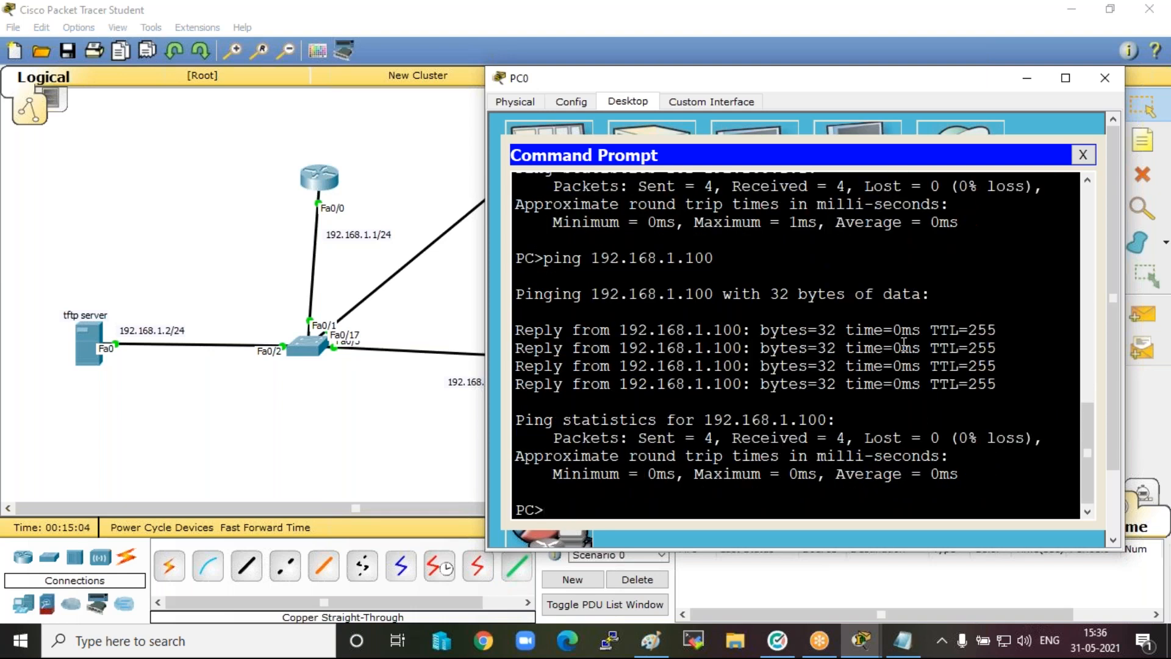
{"action": "key", "text": "Return"}
{"action": "key", "text": "Return"}
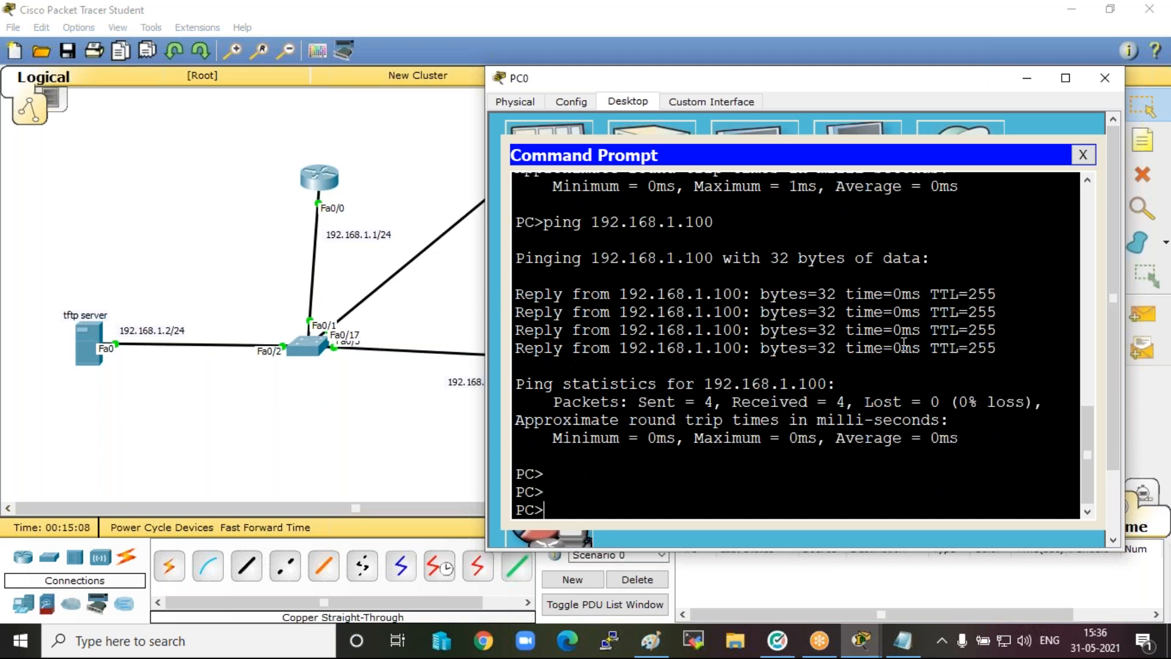
Start a Telnet connection to the first router at 192.168.1.1 from the PC's command prompt.
{"action": "type", "text": "t"}
{"action": "type", "text": "lne"}
{"action": "key", "text": "BackSpace"}
{"action": "key", "text": "BackSpace"}
{"action": "type", "text": "t"}
{"action": "type", "text": "192.1"}
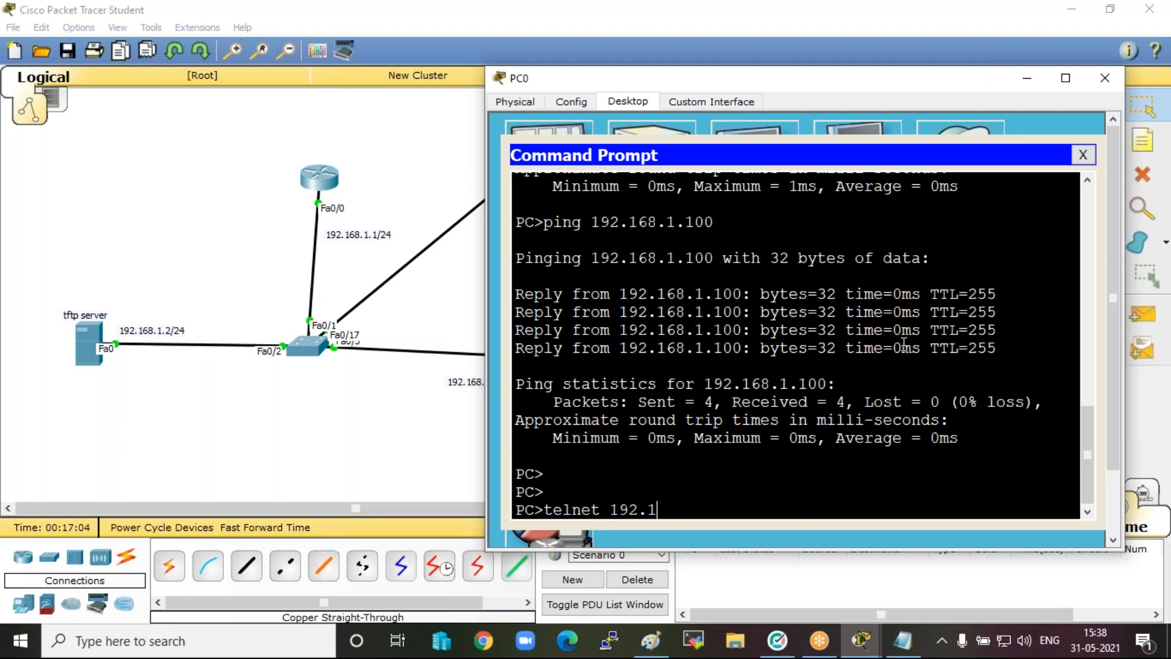
{"action": "type", "text": "68.1.1"}
{"action": "key", "text": "Return"}
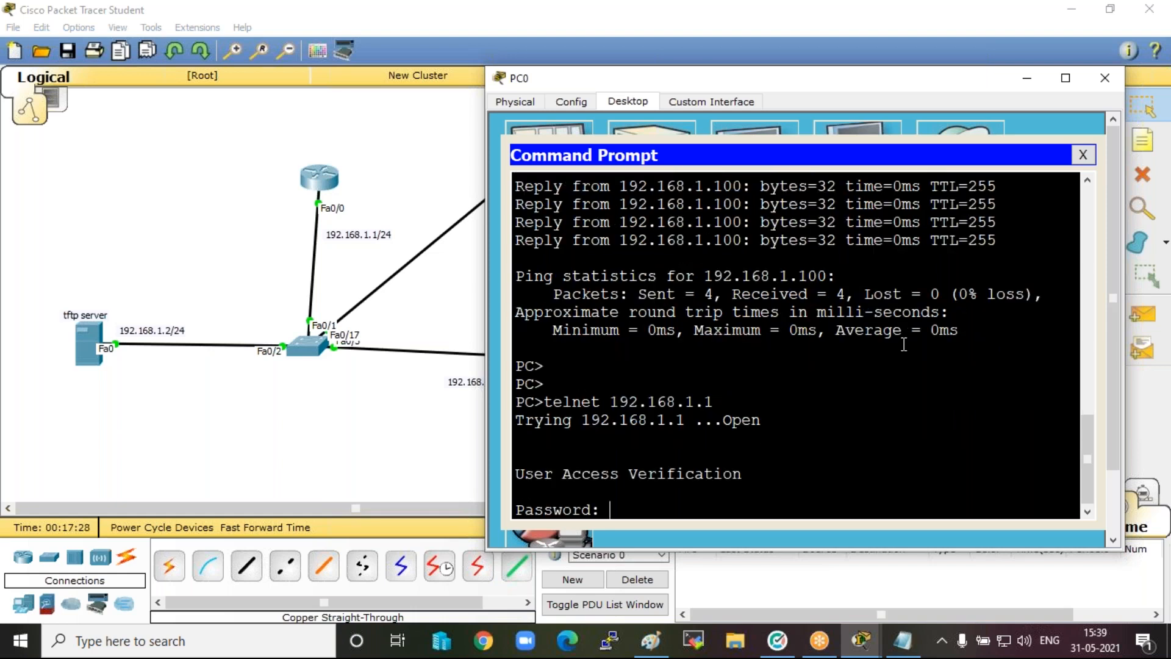
Log in to the first router with the VTY password and enter privileged mode with the enable password.
{"action": "key", "text": "Return"}
{"action": "type", "text": "en"}
{"action": "key", "text": "Return"}
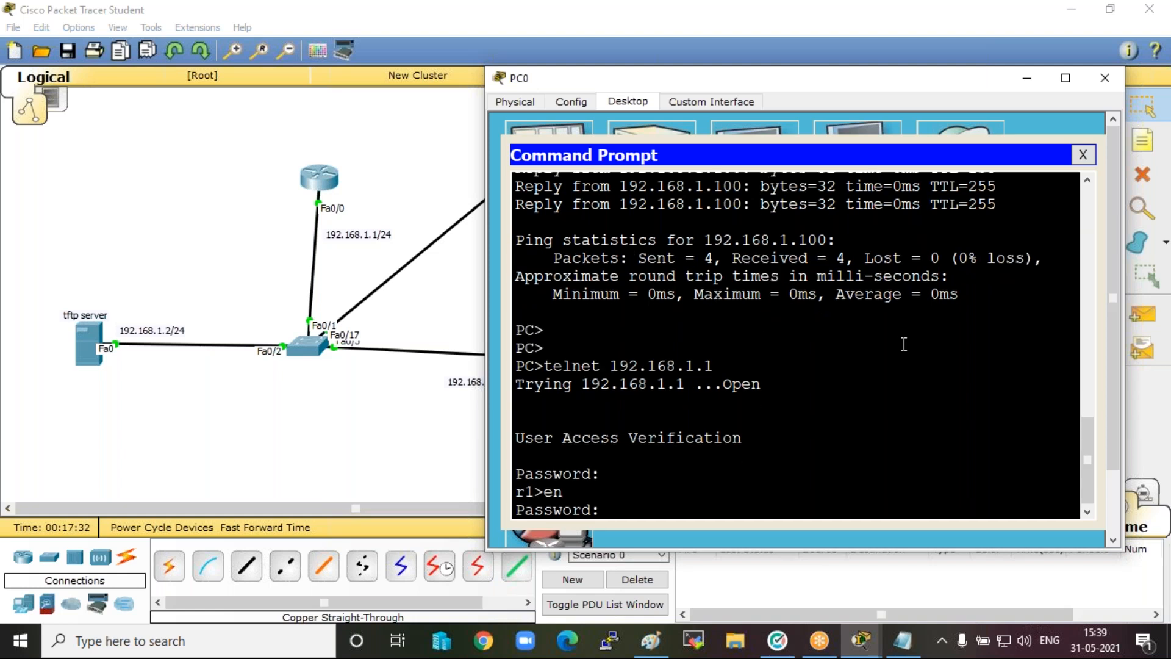
{"action": "key", "text": "Return"}
{"action": "key", "text": "Return"}
{"action": "key", "text": "Return"}
{"action": "key", "text": "Return"}
{"action": "key", "text": "Return"}
{"action": "key", "text": "Return"}
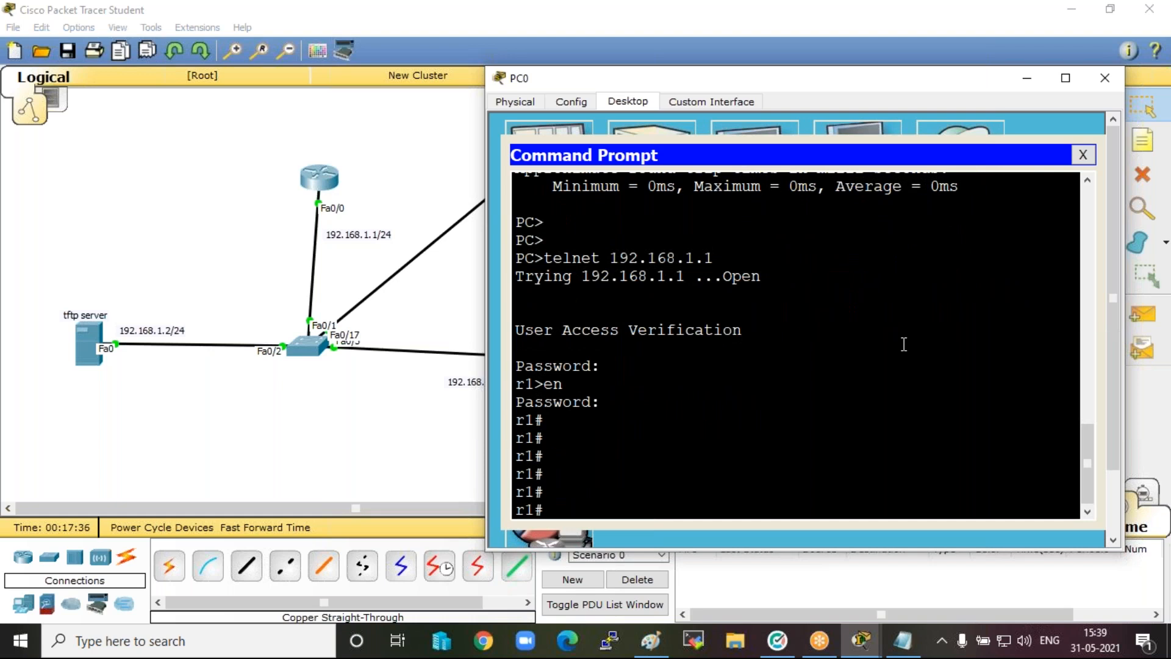
Enter global configuration mode over Telnet and set the first router's hostname to delhi.
{"action": "type", "text": "conf t"}
{"action": "key", "text": "Return"}
{"action": "key", "text": "Return"}
{"action": "key", "text": "Return"}
{"action": "key", "text": "Return"}
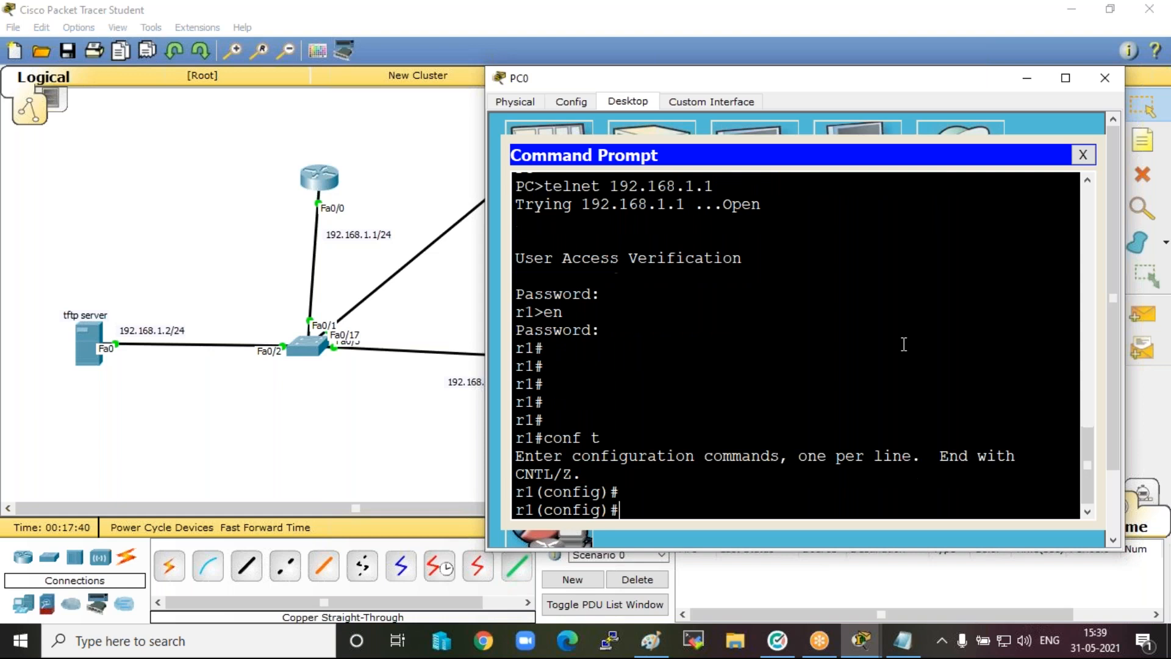
{"action": "type", "text": "hos"}
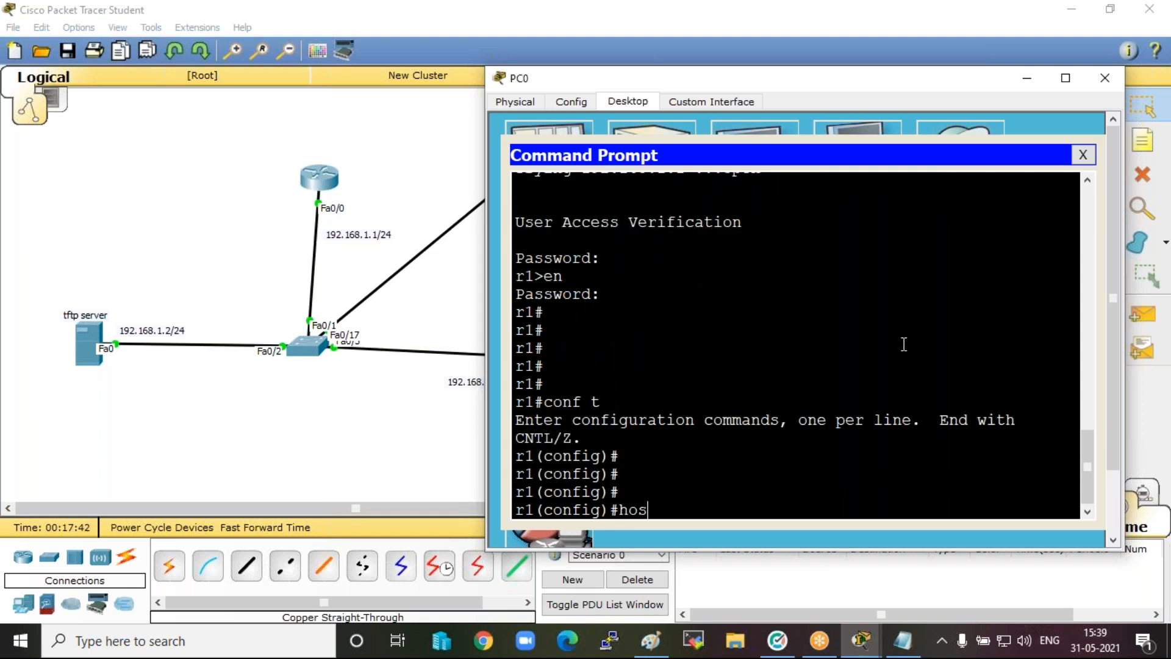
{"action": "key", "text": "Tab"}
{"action": "type", "text": "delhi"}
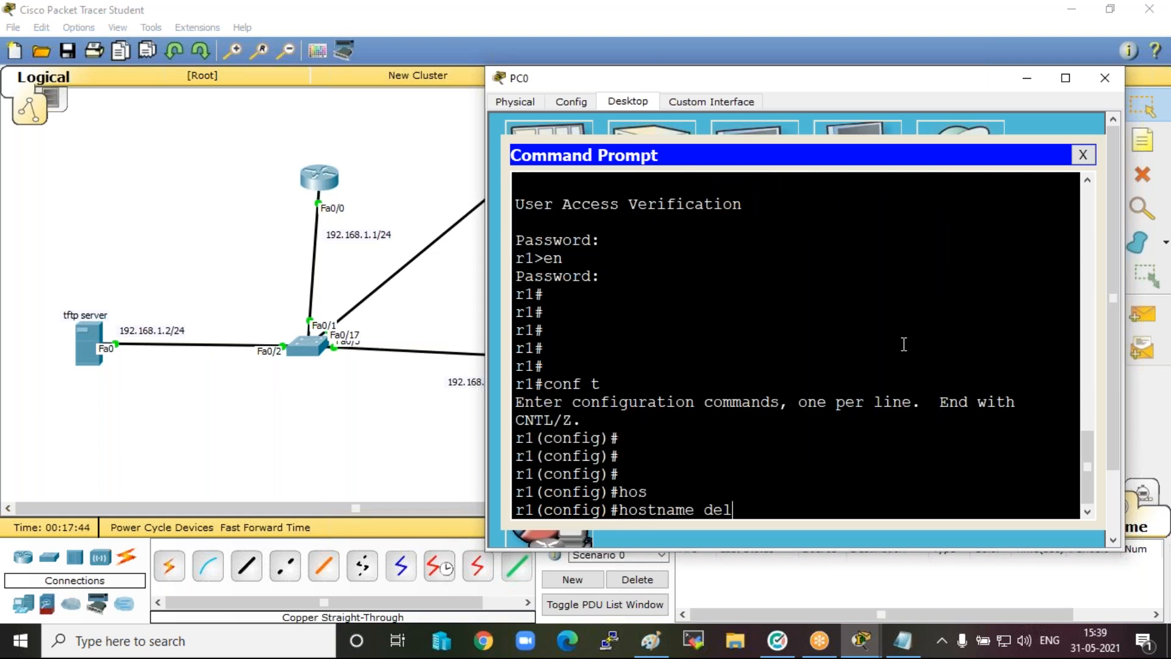
{"action": "key", "text": "Return"}
{"action": "key", "text": "Return"}
{"action": "key", "text": "Return"}
{"action": "key", "text": "Return"}
{"action": "key", "text": "Return"}
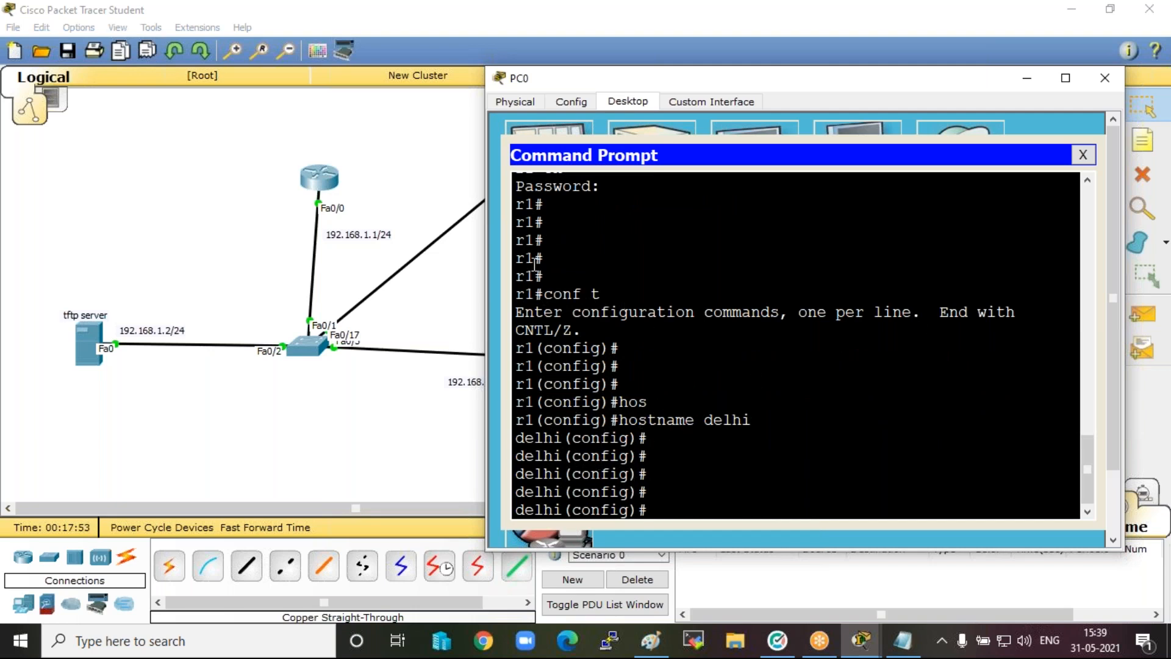
Check the hostname prompt in the first router's own command line and minimise its window.
{"action": "left_click", "coordinate": [322, 176]}
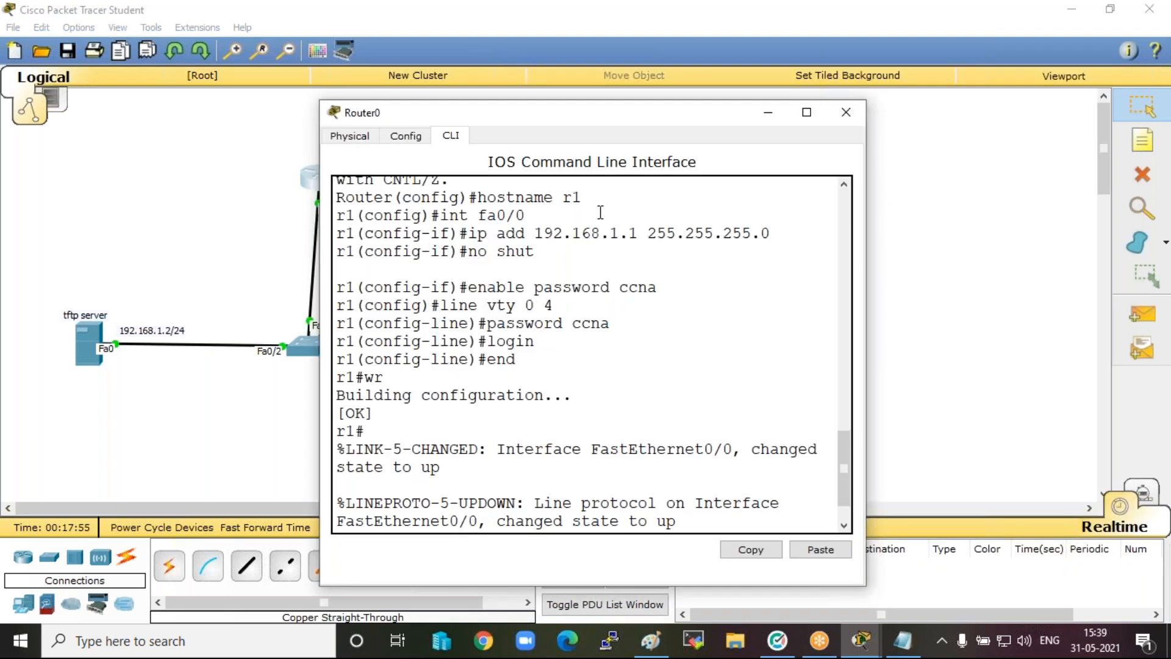
{"action": "left_click", "coordinate": [610, 355]}
{"action": "key", "text": "Return"}
{"action": "key", "text": "Return"}
{"action": "key", "text": "Return"}
{"action": "key", "text": "Return"}
{"action": "key", "text": "Return"}
{"action": "key", "text": "Return"}
{"action": "key", "text": "Return"}
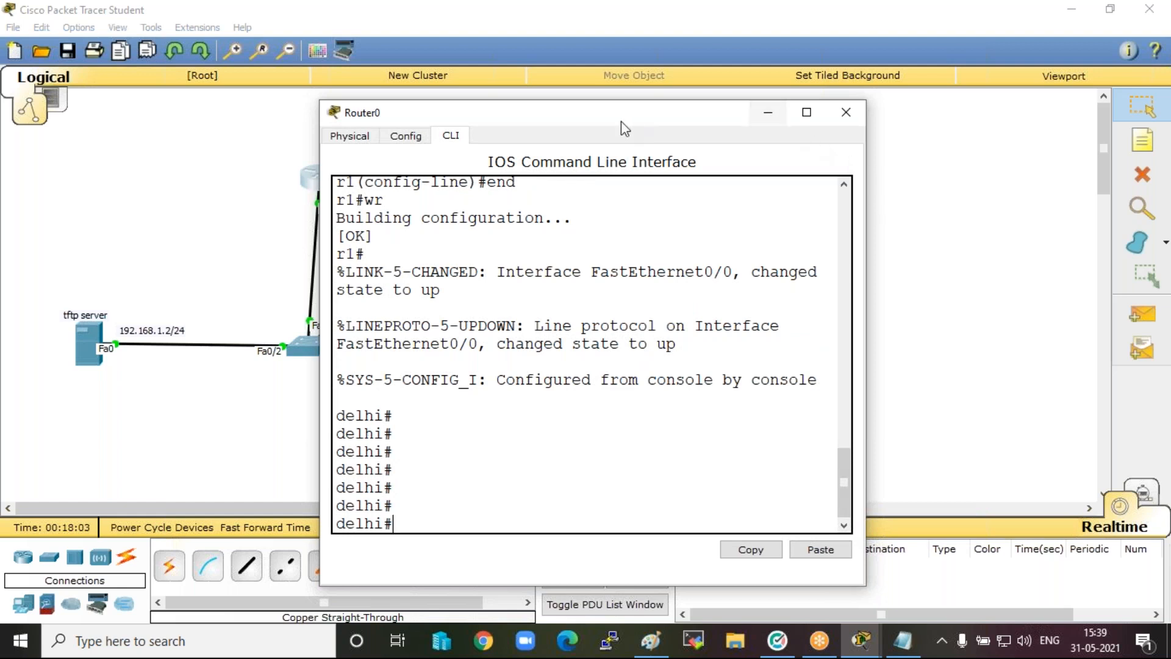
{"action": "left_click", "coordinate": [768, 112]}
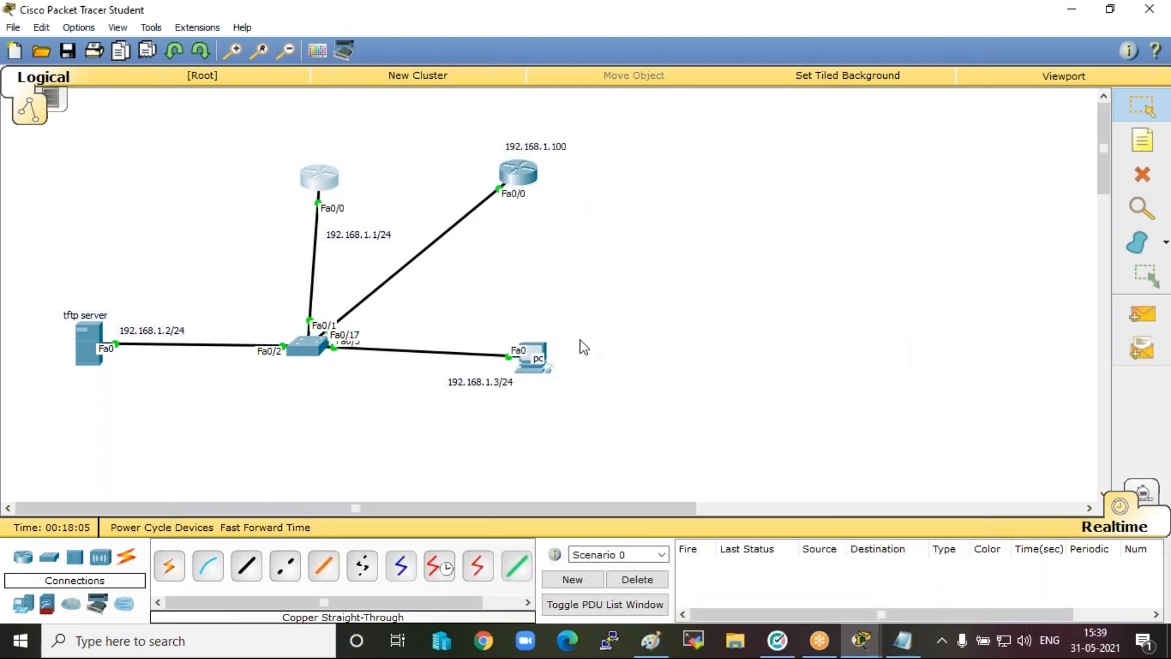
Return to the PC's Telnet session and exit global configuration mode on the delhi router.
{"action": "left_click", "coordinate": [536, 348]}
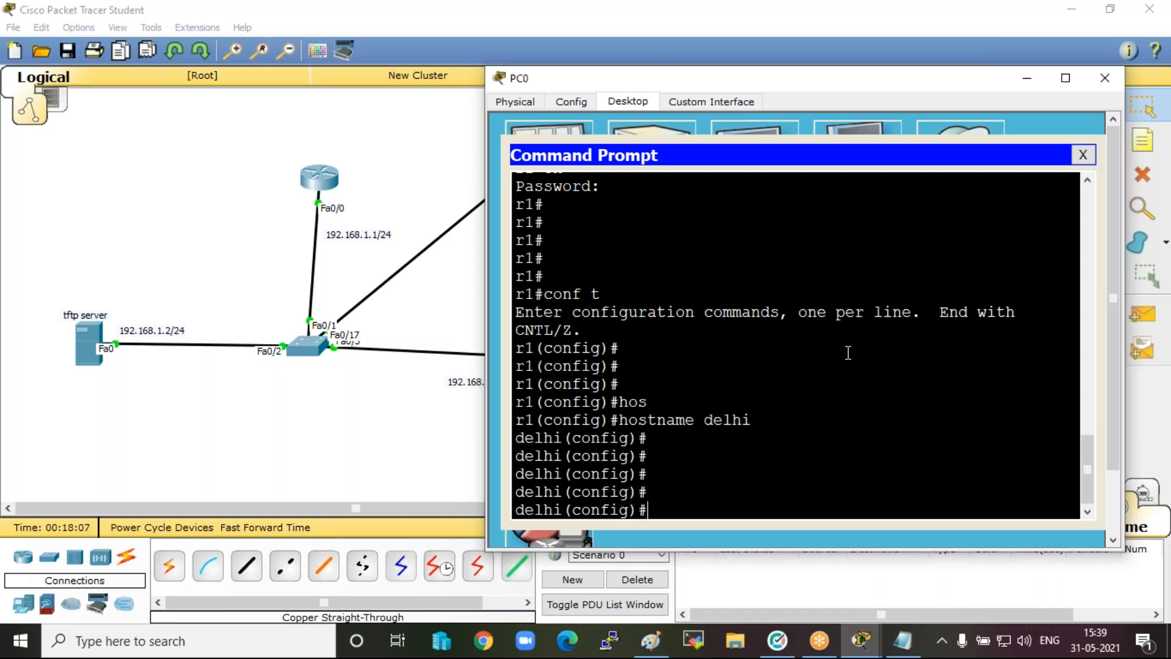
{"action": "type", "text": "exit"}
{"action": "key", "text": "Return"}
{"action": "key", "text": "Return"}
{"action": "key", "text": "Return"}
{"action": "key", "text": "Return"}
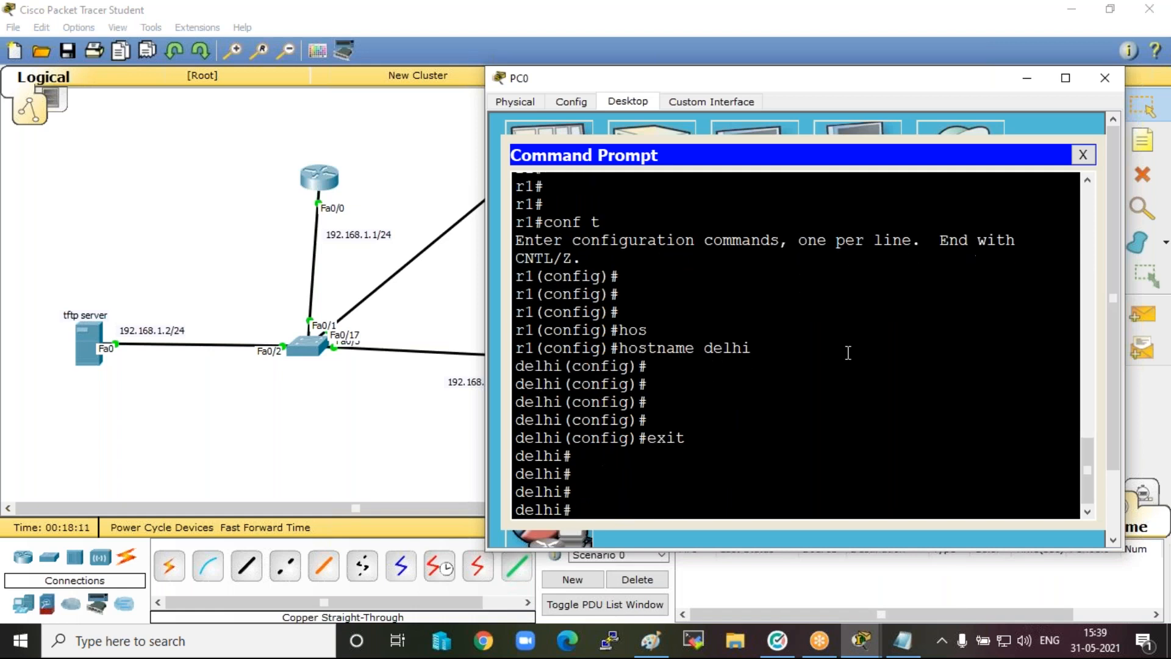
Telnet from the delhi session to the second router at 192.168.1.100 and log in with the VTY password.
{"action": "left_click_drag", "start_coordinate": [753, 79], "coordinate": [885, 121]}
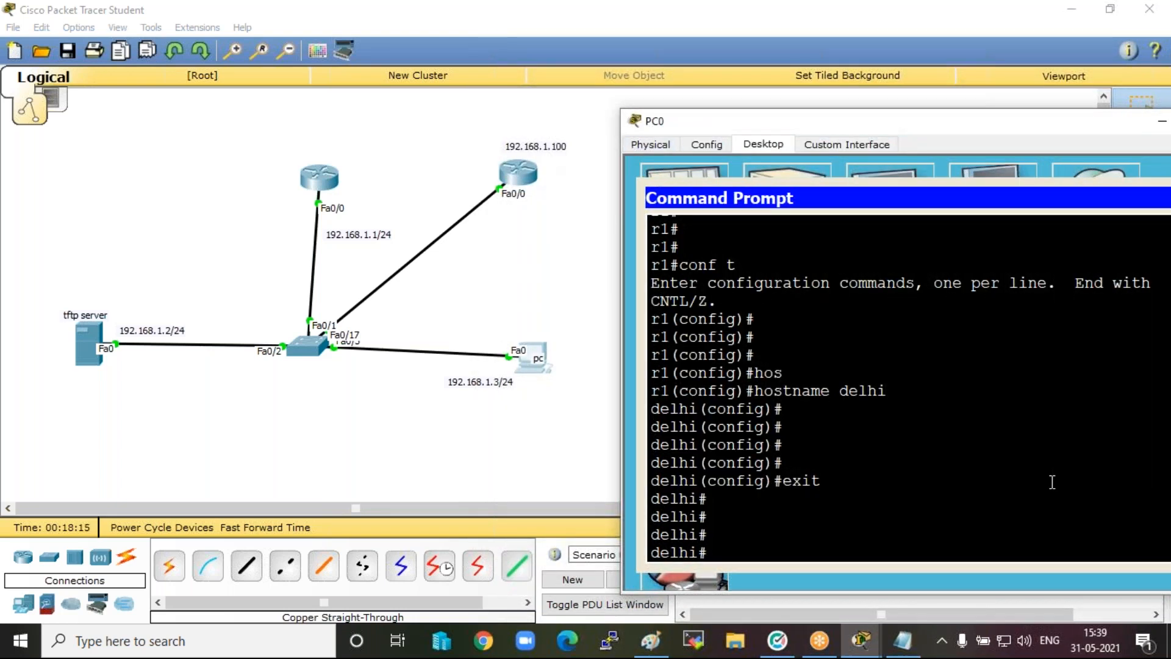
{"action": "type", "text": "telnet 192.168.1.100"}
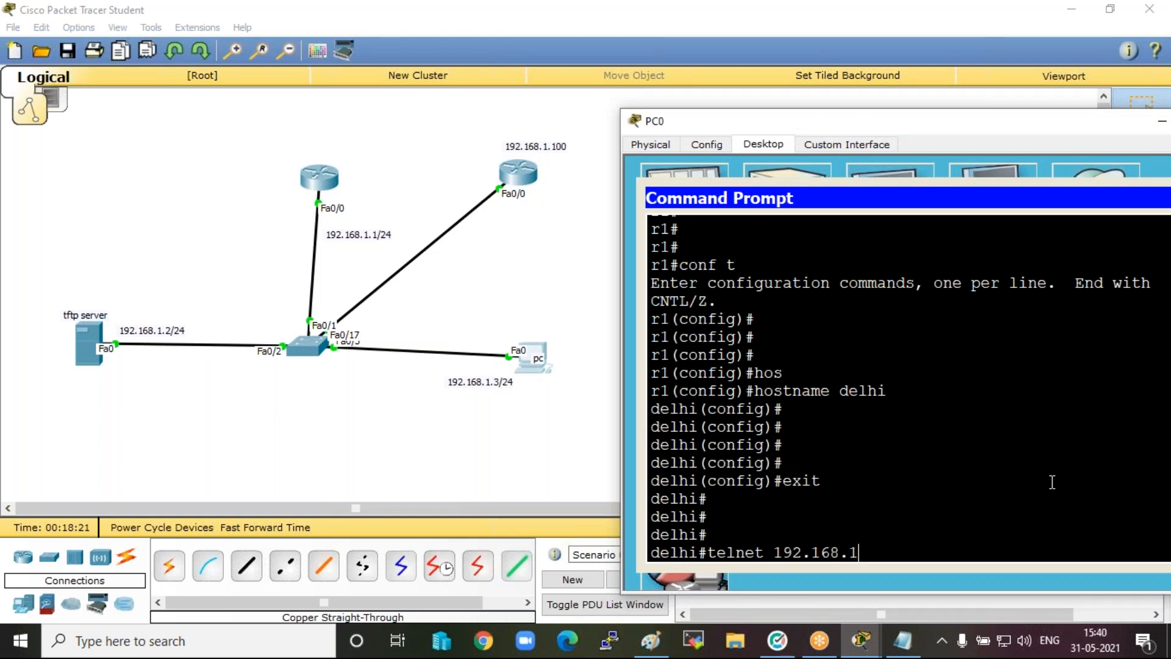
{"action": "key", "text": "Return"}
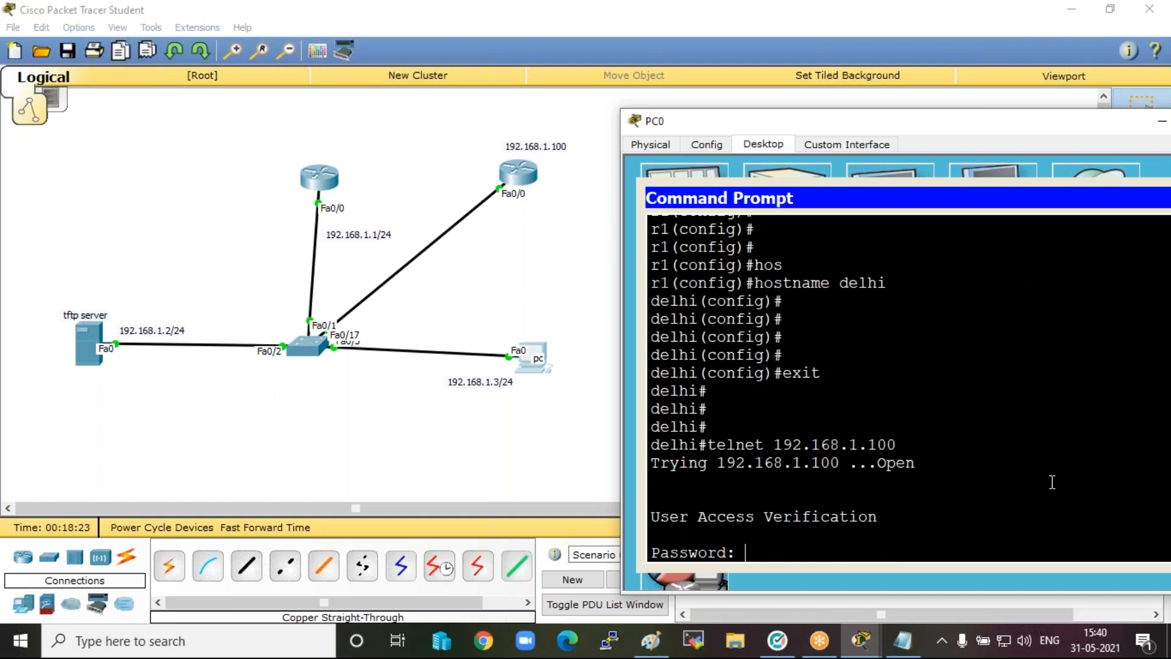
{"action": "key", "text": "Return"}
{"action": "key", "text": "Return"}
{"action": "key", "text": "Return"}
{"action": "key", "text": "Return"}
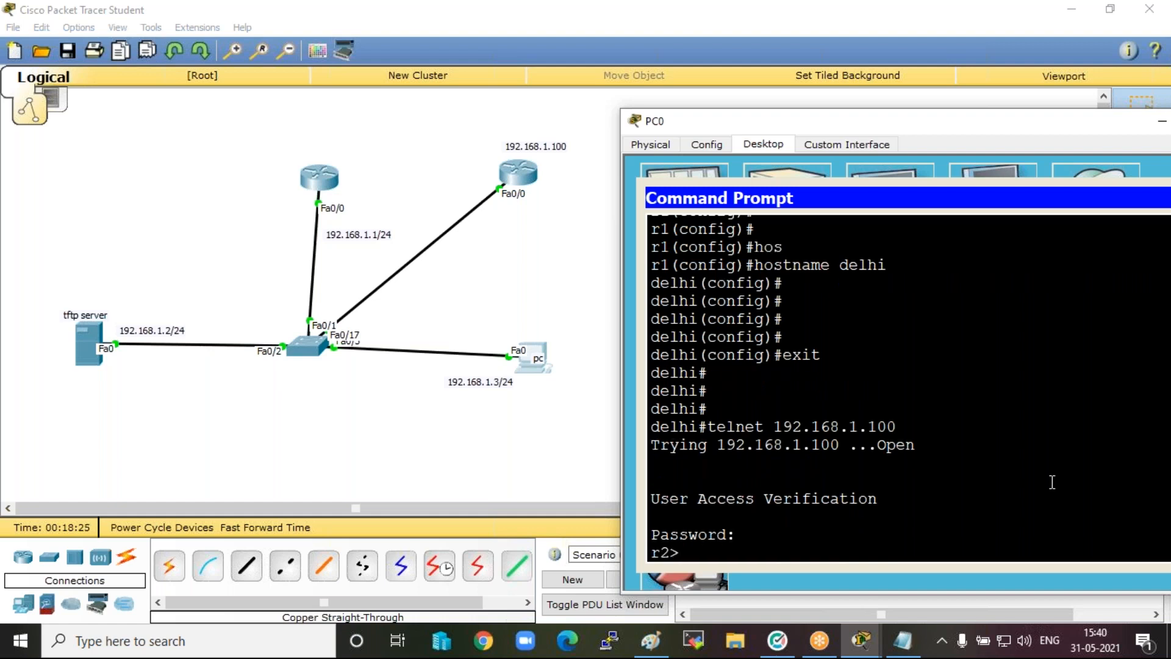
Enter privileged mode on the second router with the enable password.
{"action": "type", "text": "en"}
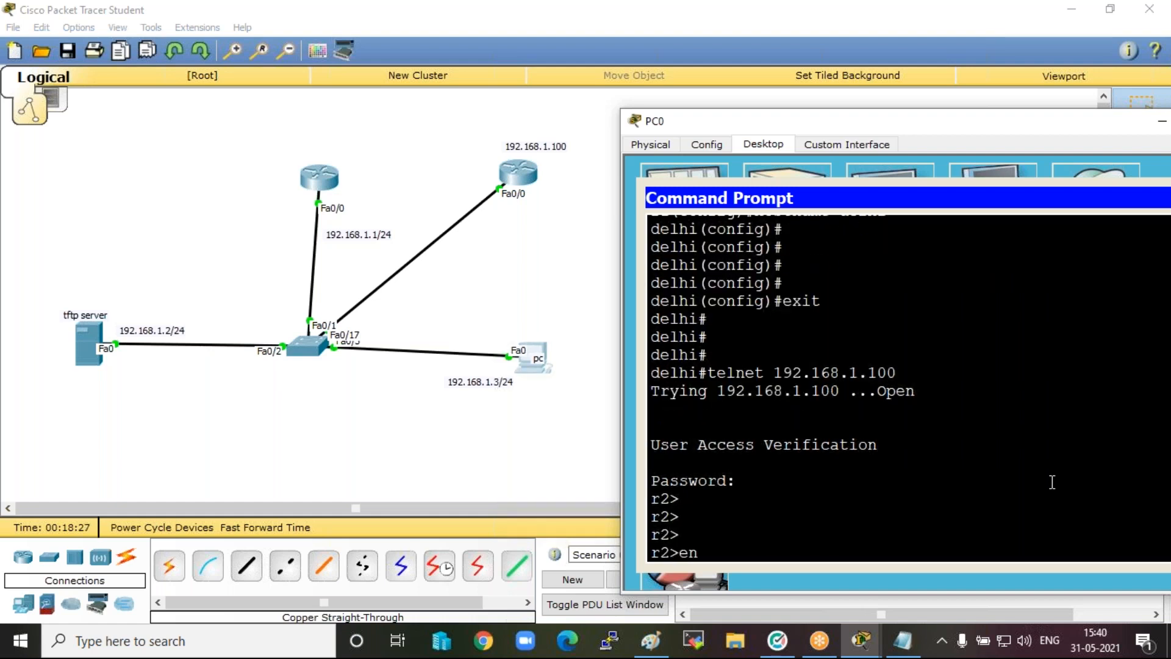
{"action": "key", "text": "Return"}
{"action": "key", "text": "Return"}
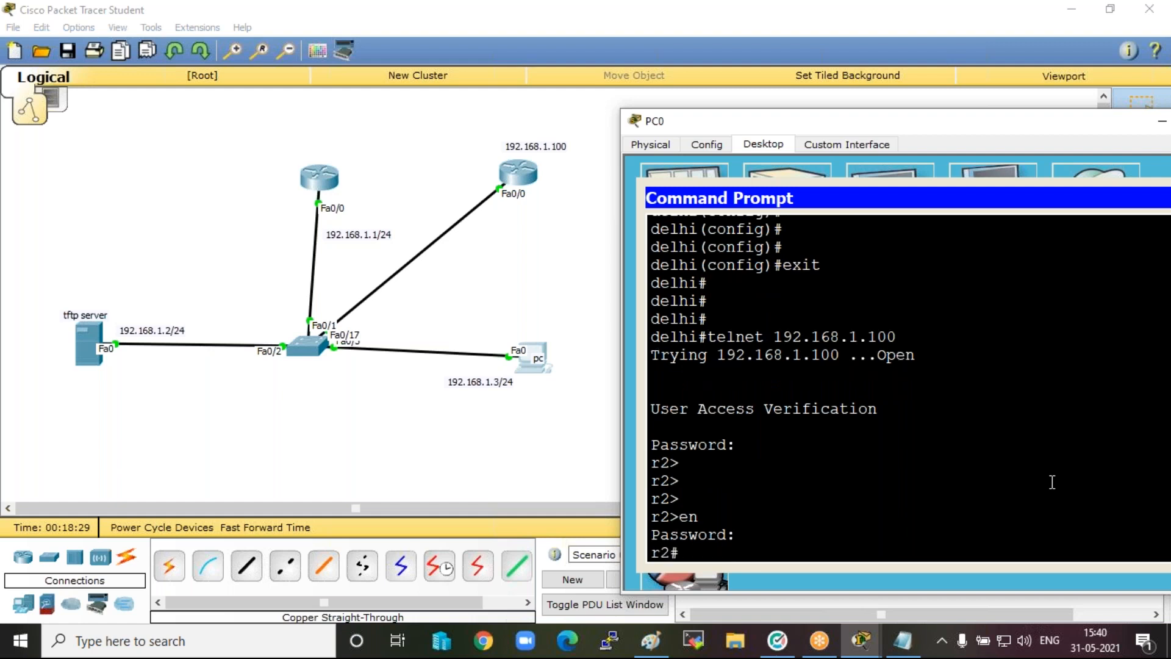
{"action": "key", "text": "Return"}
{"action": "key", "text": "Return"}
{"action": "key", "text": "Return"}
{"action": "key", "text": "Return"}
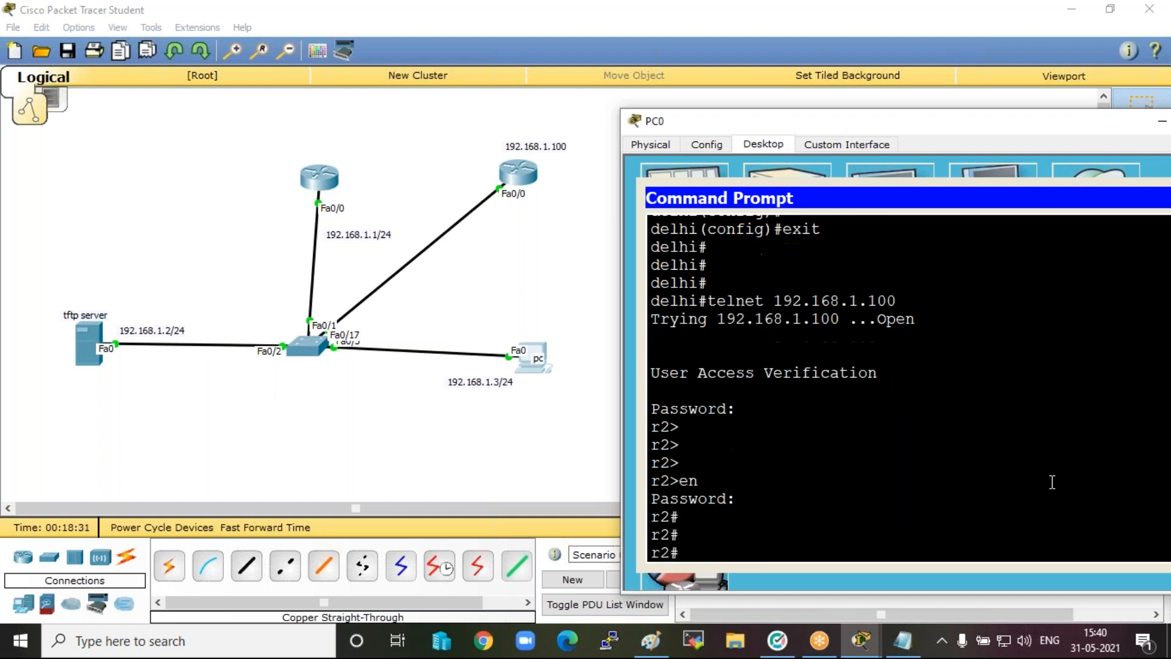
Enter global configuration mode over Telnet and set the second router's hostname to Mumbai.
{"action": "type", "text": "conf t"}
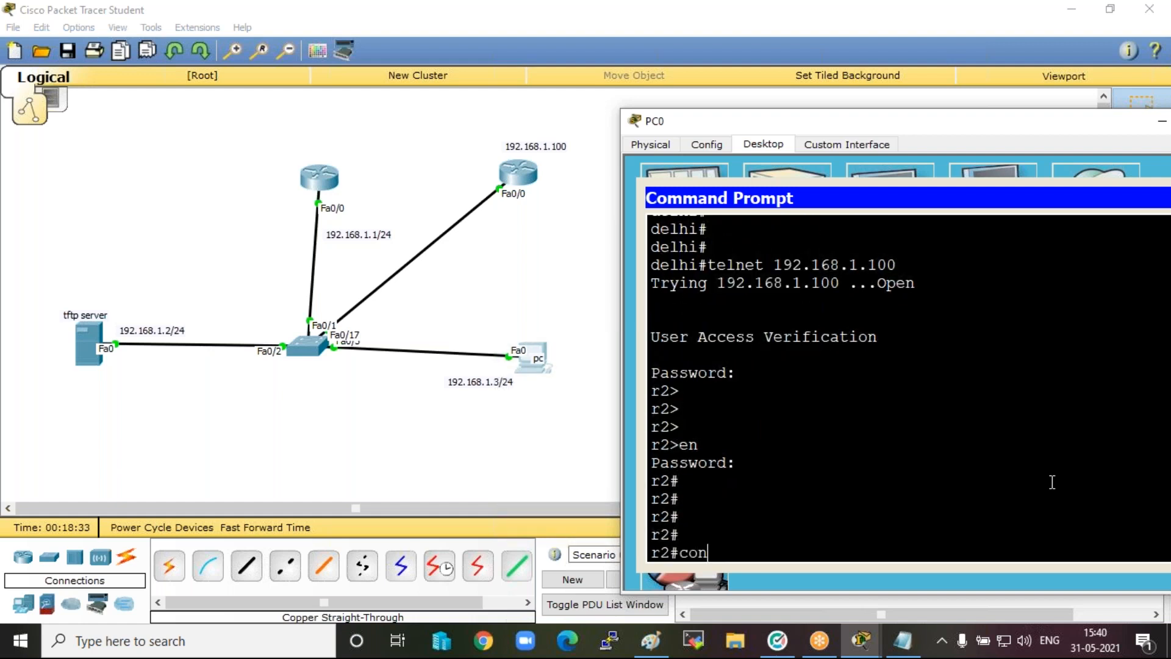
{"action": "key", "text": "Return"}
{"action": "type", "text": "hos"}
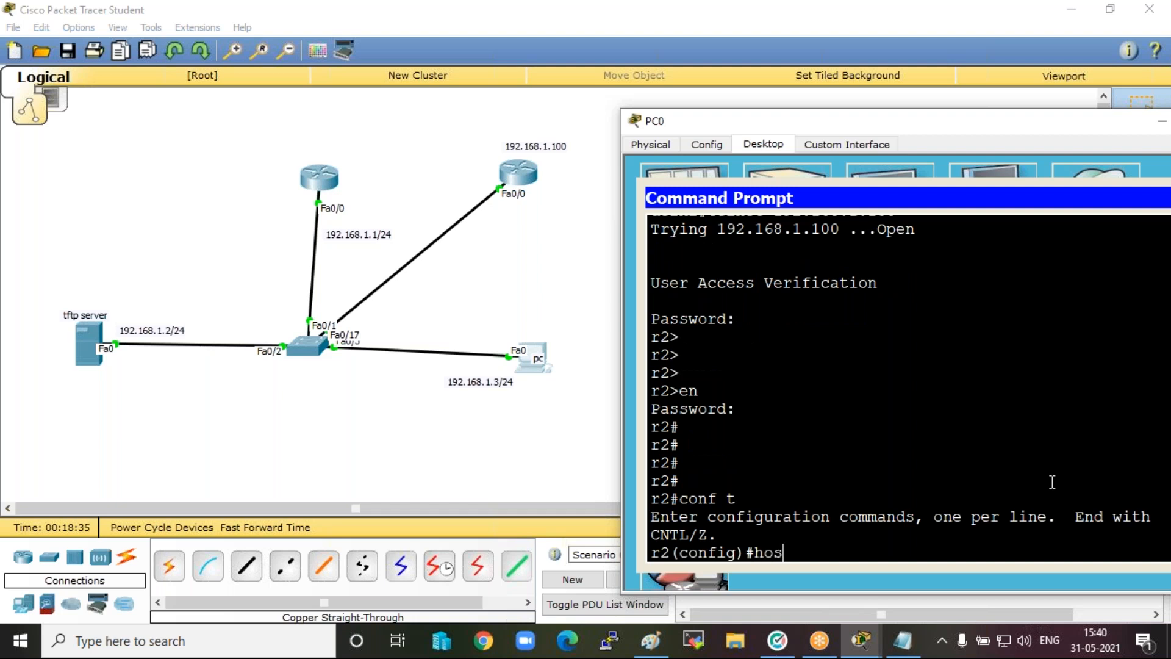
{"action": "key", "text": "Tab"}
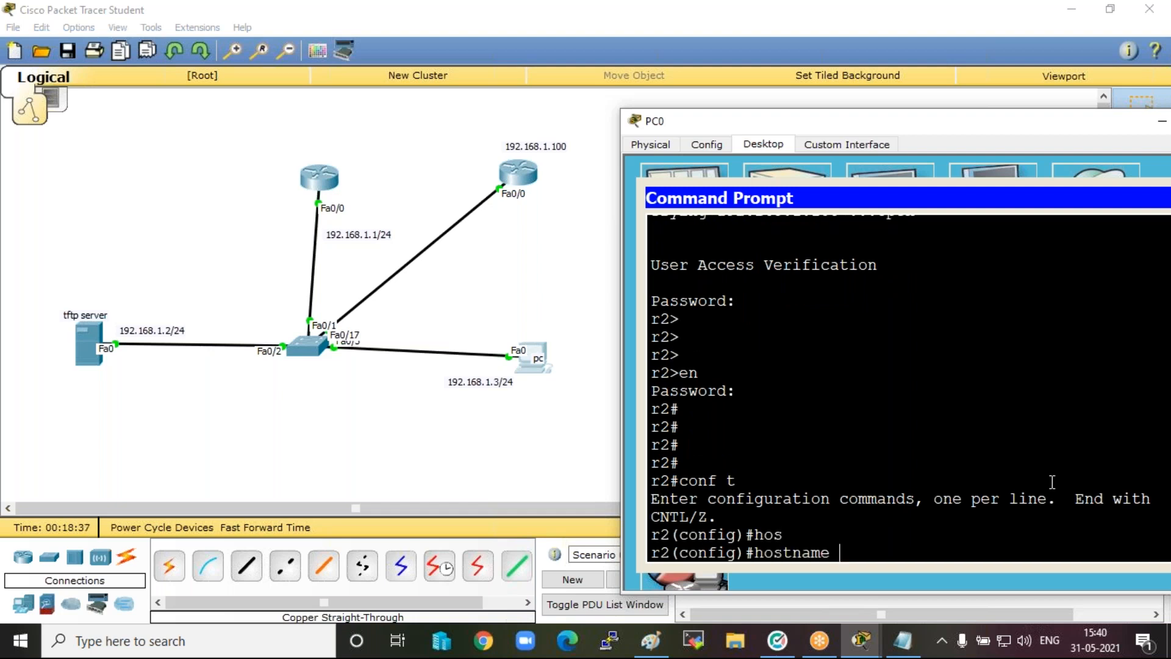
{"action": "type", "text": "2"}
{"action": "key", "text": "BackSpace"}
{"action": "type", "text": "Mumbai"}
{"action": "key", "text": "Return"}
{"action": "key", "text": "Return"}
{"action": "key", "text": "Return"}
{"action": "key", "text": "Return"}
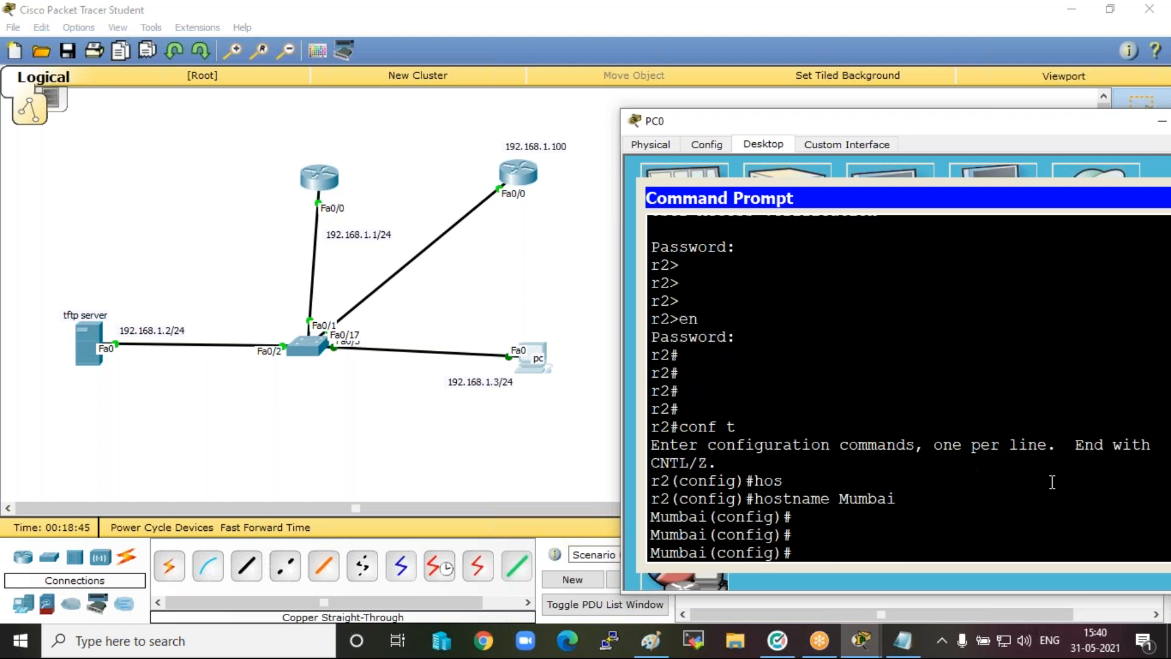
Check the hostname prompt in the second router's own command line and minimise its window.
{"action": "left_click", "coordinate": [523, 172]}
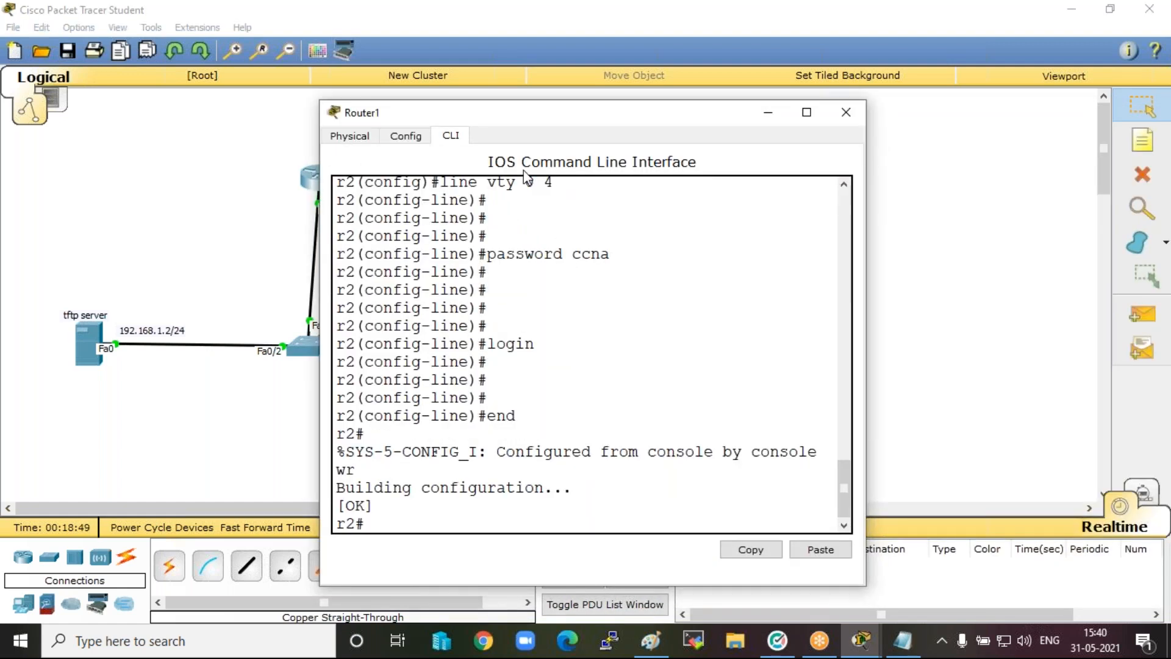
{"action": "left_click", "coordinate": [637, 323]}
{"action": "key", "text": "Return"}
{"action": "key", "text": "Return"}
{"action": "key", "text": "Return"}
{"action": "key", "text": "Return"}
{"action": "key", "text": "Return"}
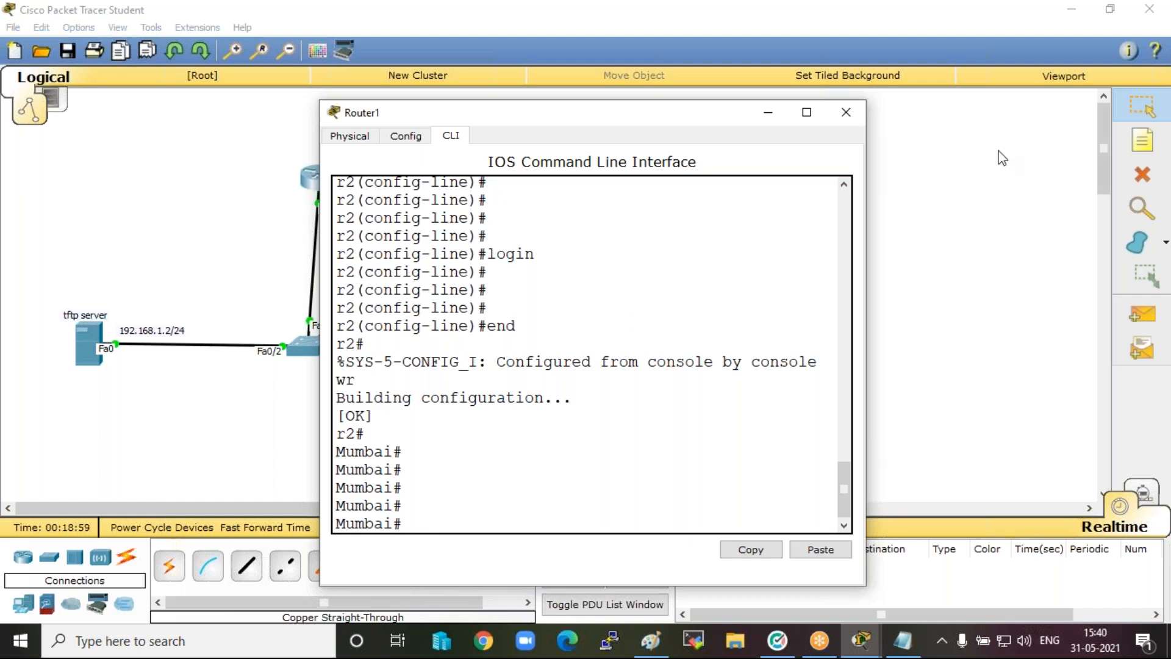
{"action": "left_click", "coordinate": [767, 111]}
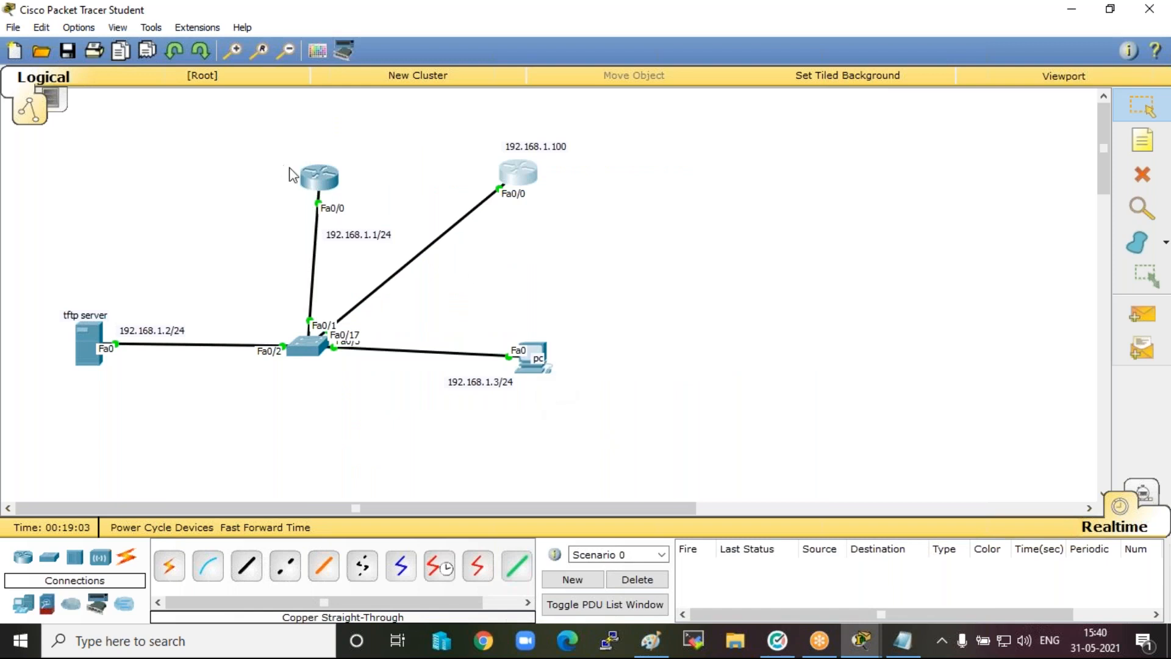
Move the first router away above the TFTP server and add the note "delhi router" above it.
{"action": "left_click_drag", "start_coordinate": [321, 175], "coordinate": [147, 155]}
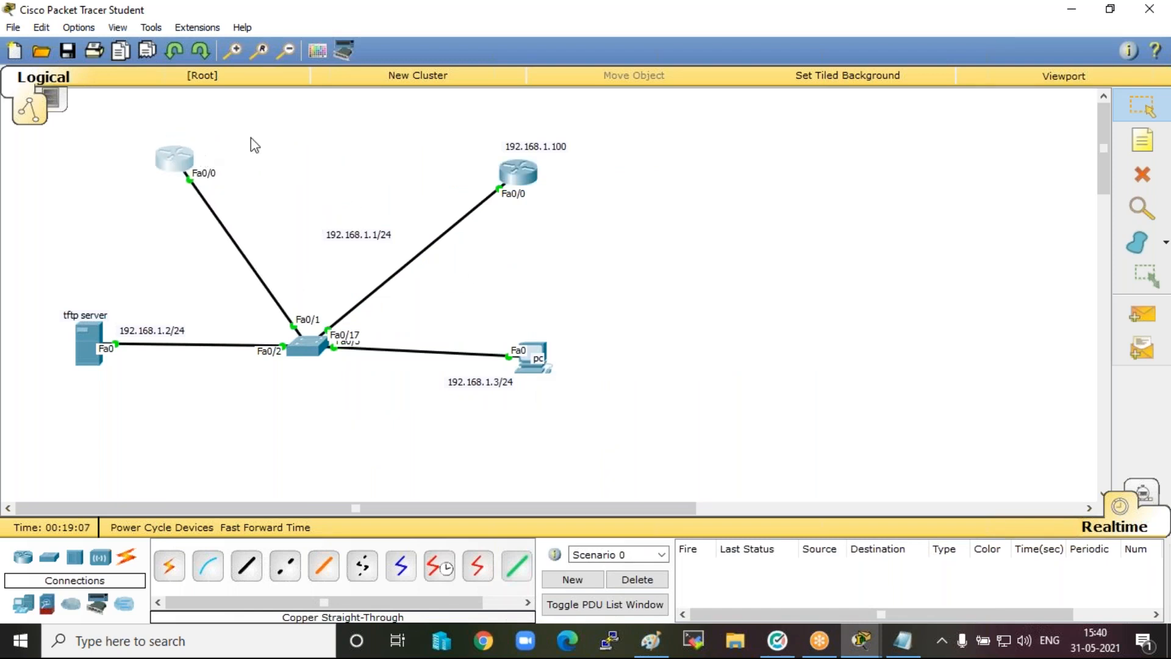
{"action": "left_click", "coordinate": [1147, 155]}
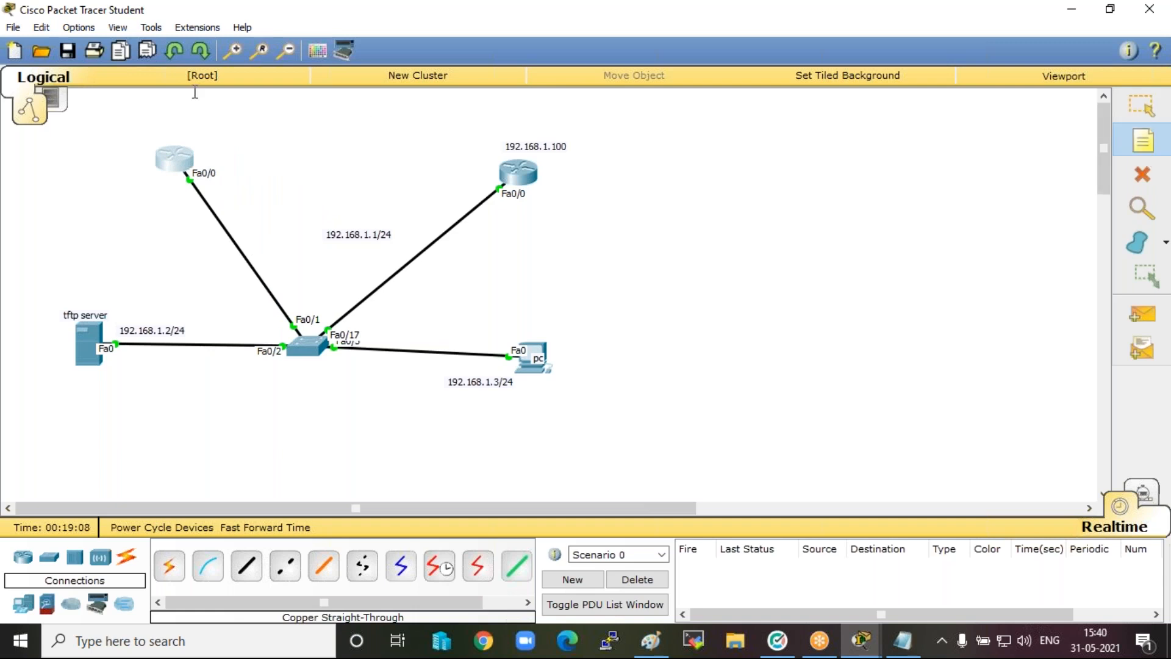
{"action": "left_click", "coordinate": [158, 131]}
{"action": "type", "text": "Hel"}
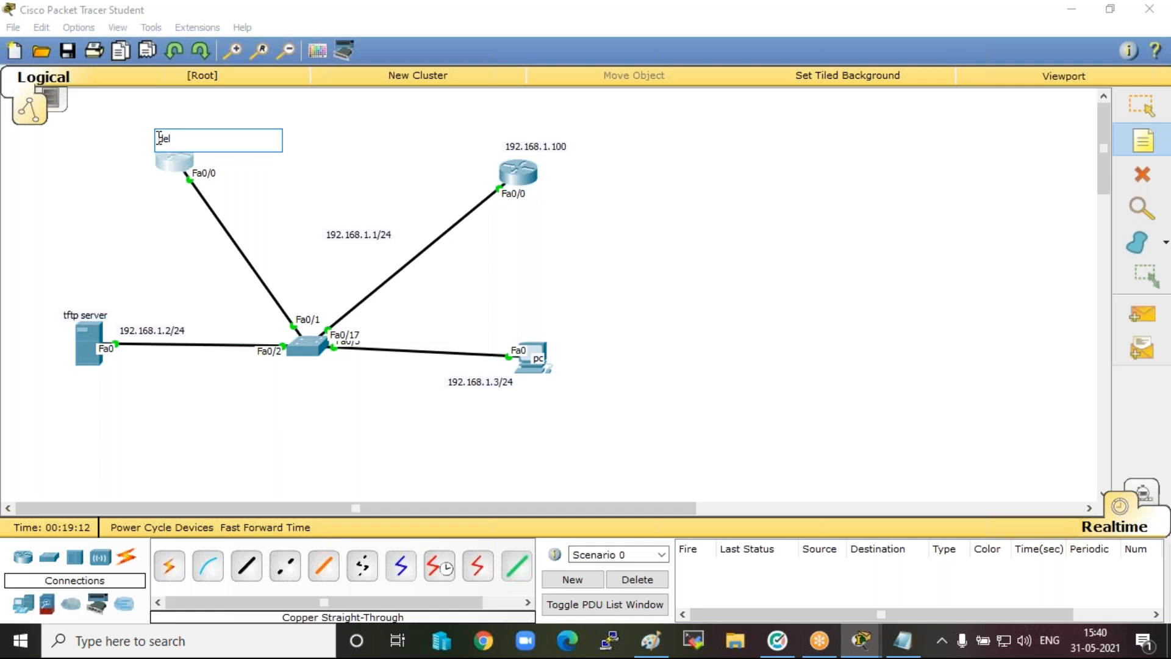
{"action": "type", "text": "hi router"}
{"action": "left_click", "coordinate": [535, 147]}
List the delhi router's flash contents with sh flash and highlight the IOS image file's name.
{"action": "type", "text": "sh f"}
{"action": "type", "text": "lash"}
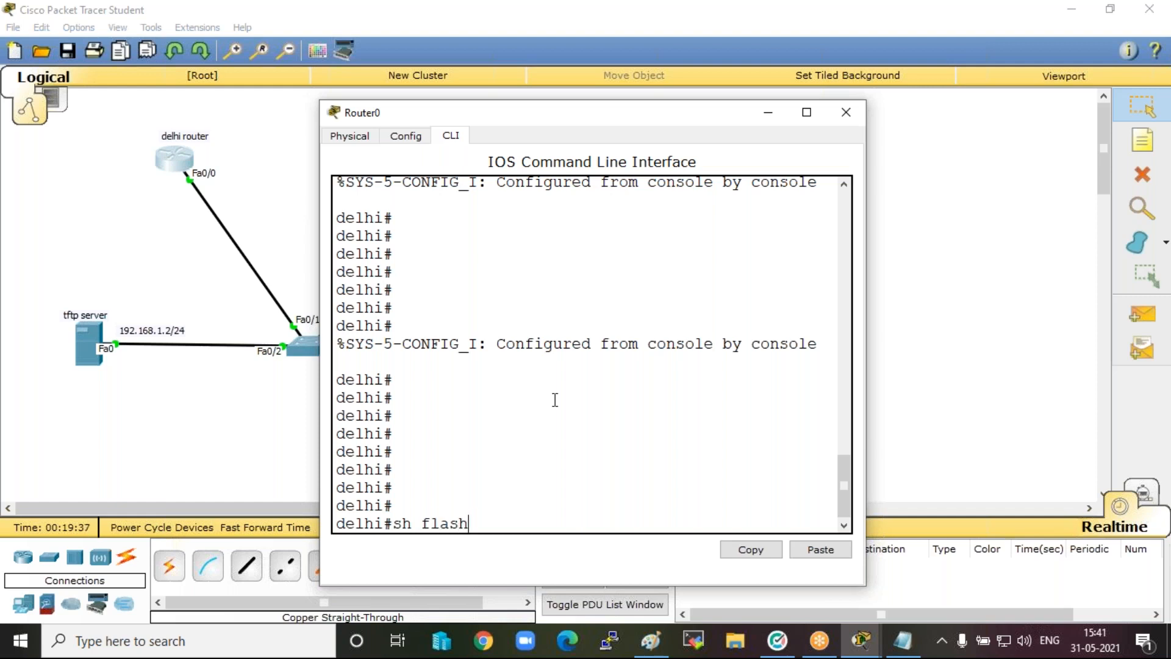
{"action": "key", "text": "Return"}
{"action": "key", "text": "Return"}
{"action": "key", "text": "Return"}
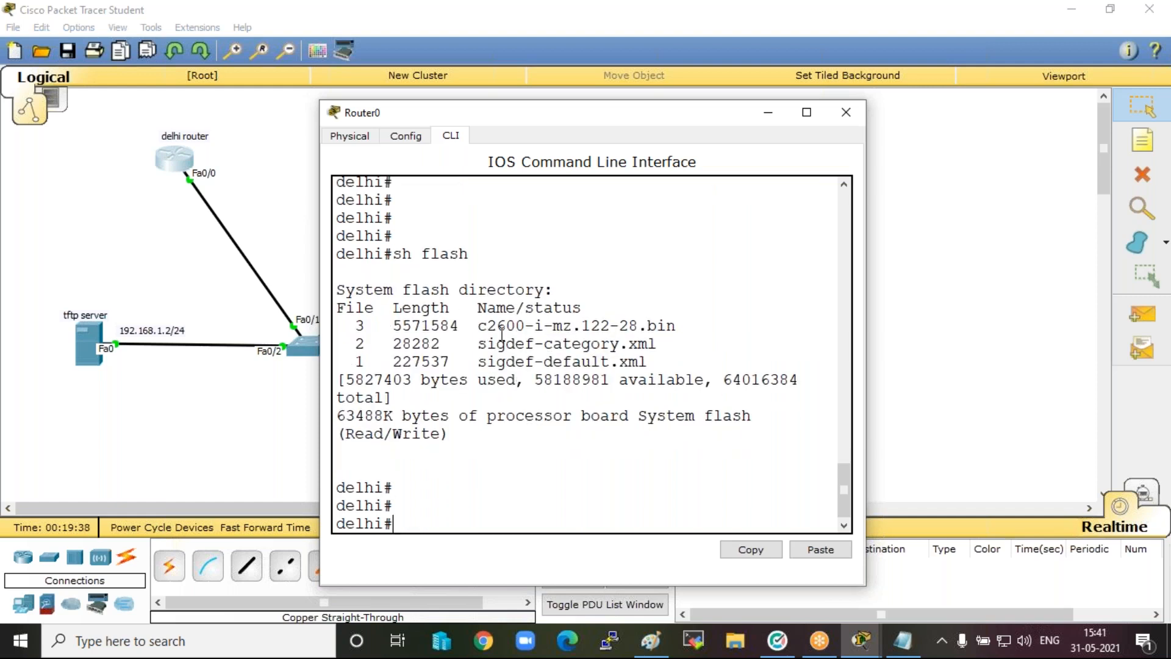
{"action": "left_click_drag", "start_coordinate": [478, 325], "coordinate": [691, 322]}
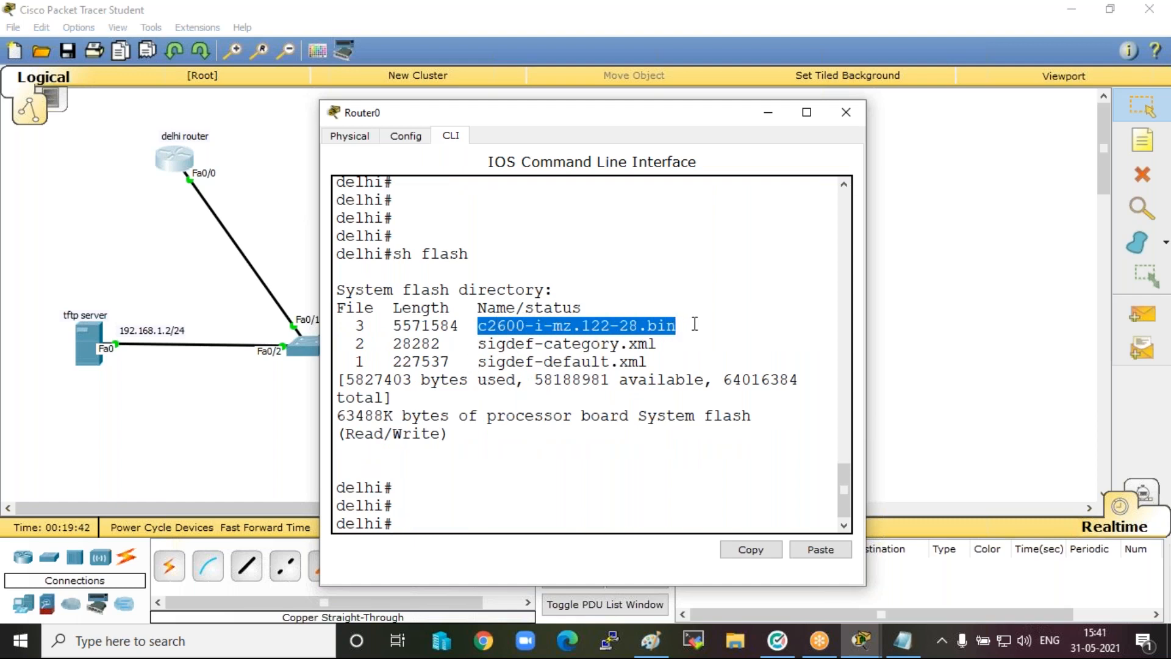
Switch to Paint, draw an arrow pointing away from the router's xyz.bin text, and label it "IOS file".
{"action": "left_click", "coordinate": [652, 648]}
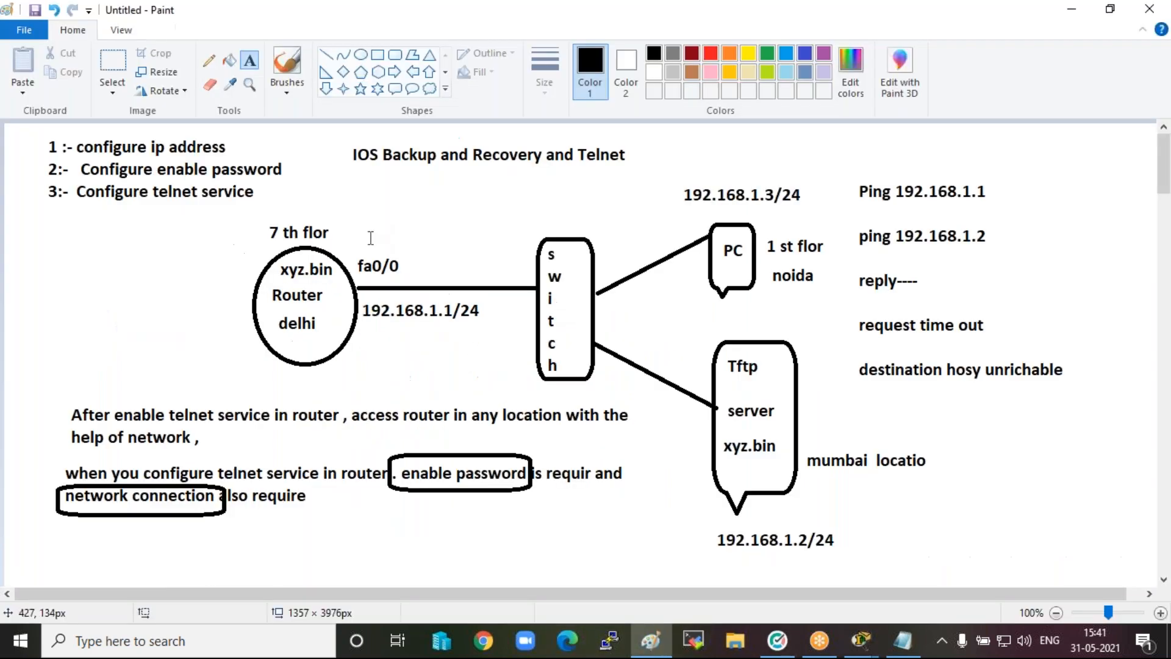
{"action": "left_click", "coordinate": [413, 71]}
{"action": "left_click_drag", "start_coordinate": [275, 266], "coordinate": [220, 276]}
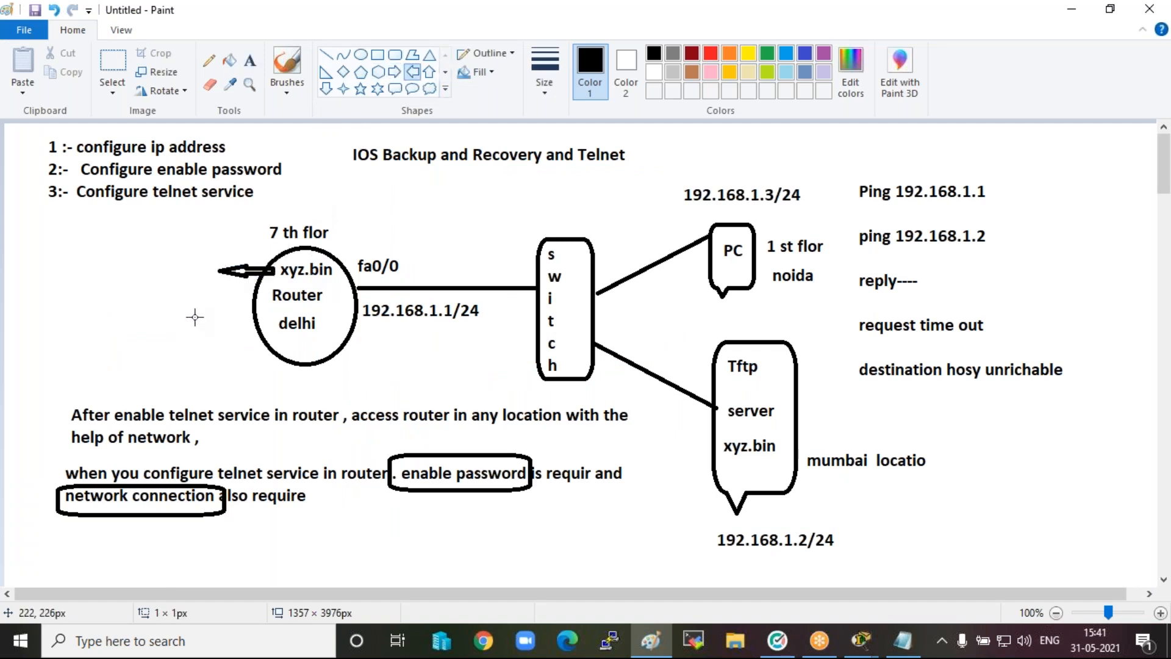
{"action": "left_click", "coordinate": [249, 60]}
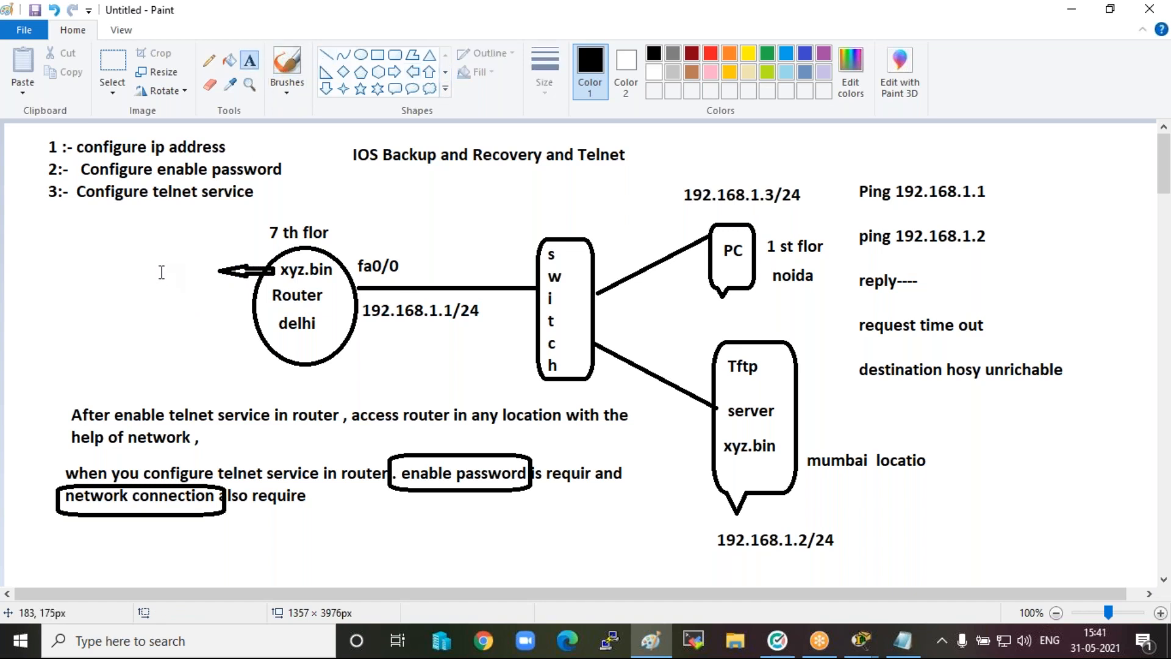
{"action": "left_click", "coordinate": [160, 256]}
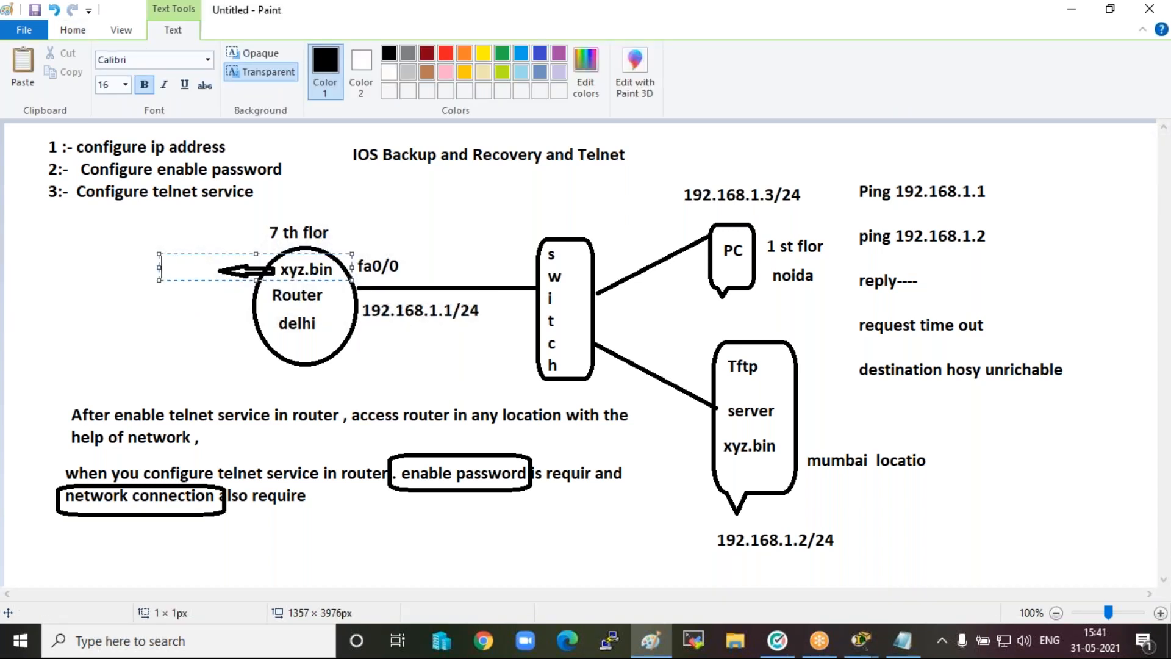
{"action": "type", "text": "IOS file"}
{"action": "left_click", "coordinate": [162, 301]}
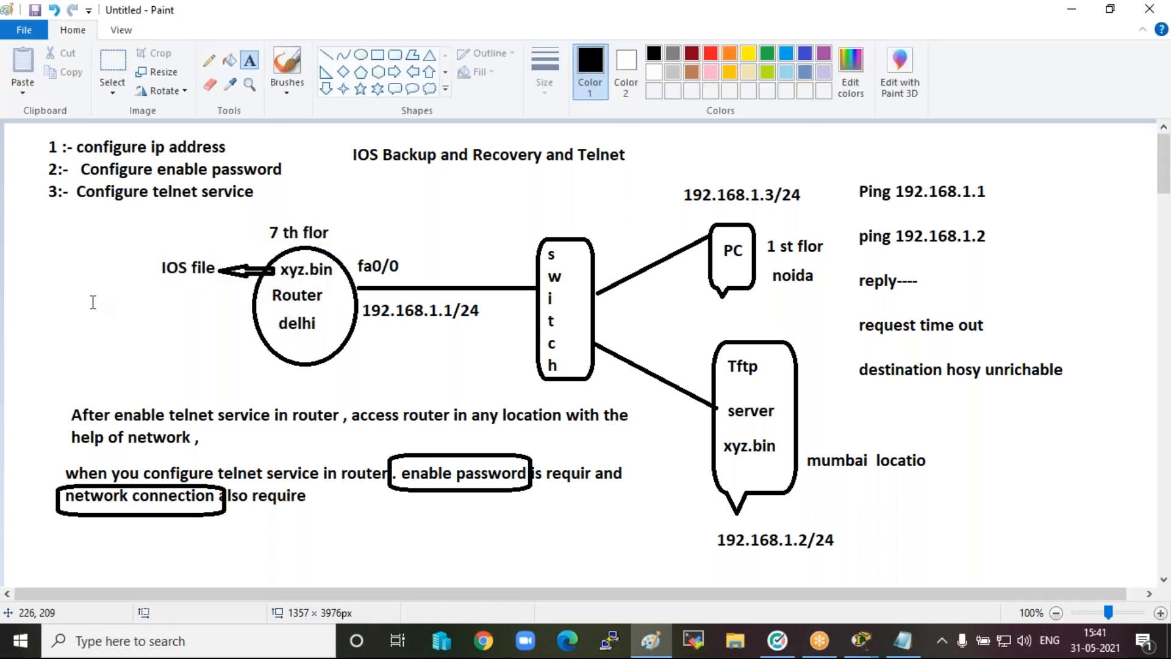
Start a text note below the "IOS file" label with "# sh".
{"action": "left_click", "coordinate": [48, 296]}
{"action": "type", "text": "# sh"}
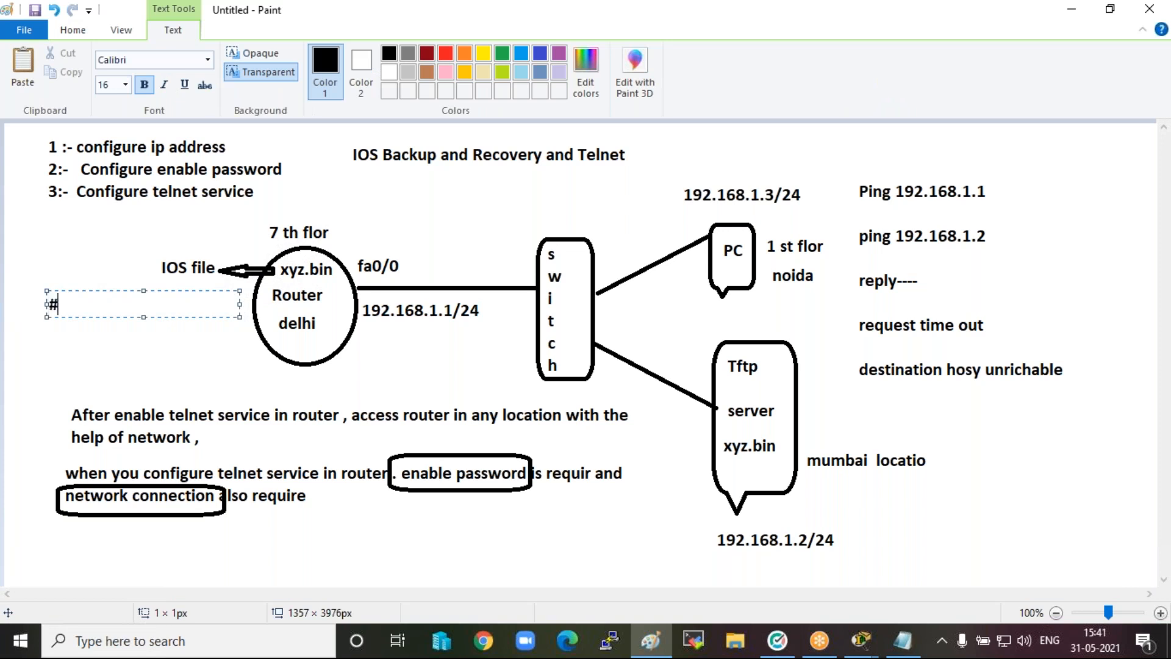
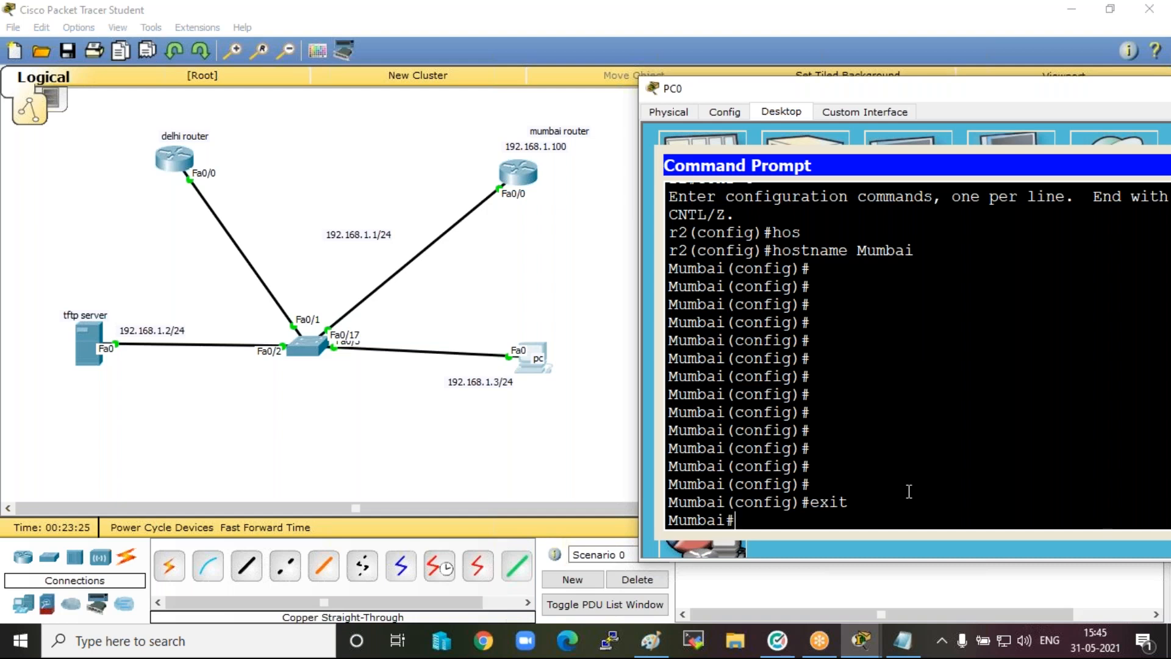
Telnet from the Mumbai router to 192.168.1.1 and log in with the access password.
{"action": "type", "text": "telnet 192.168.1."}
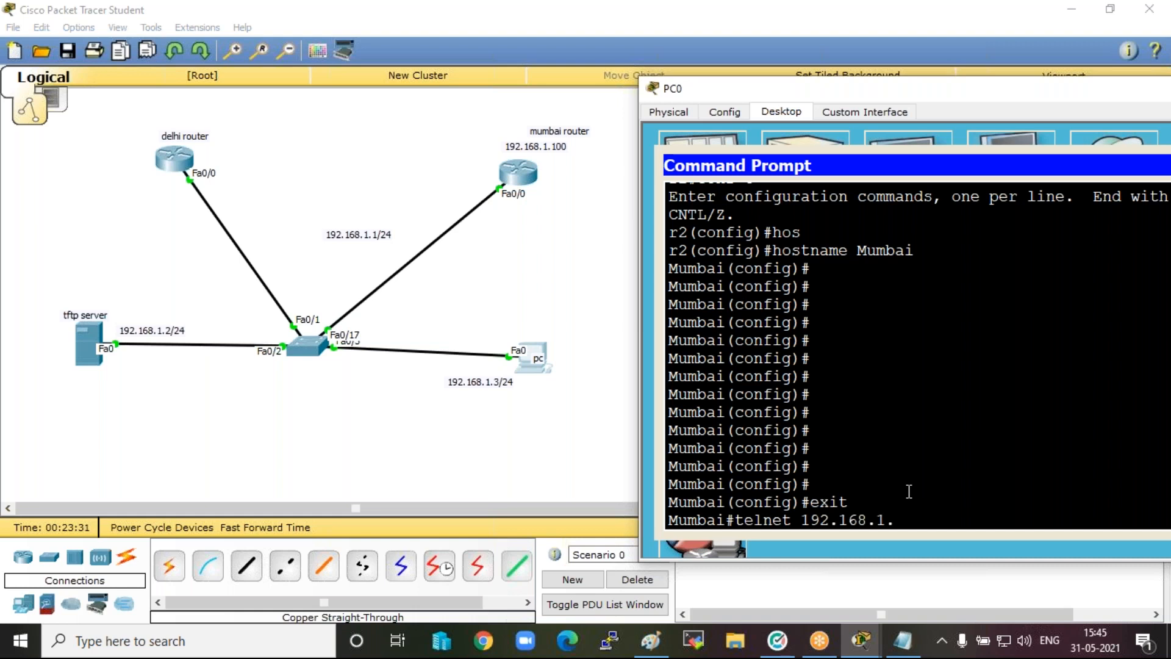
{"action": "type", "text": "1"}
{"action": "key", "text": "Return"}
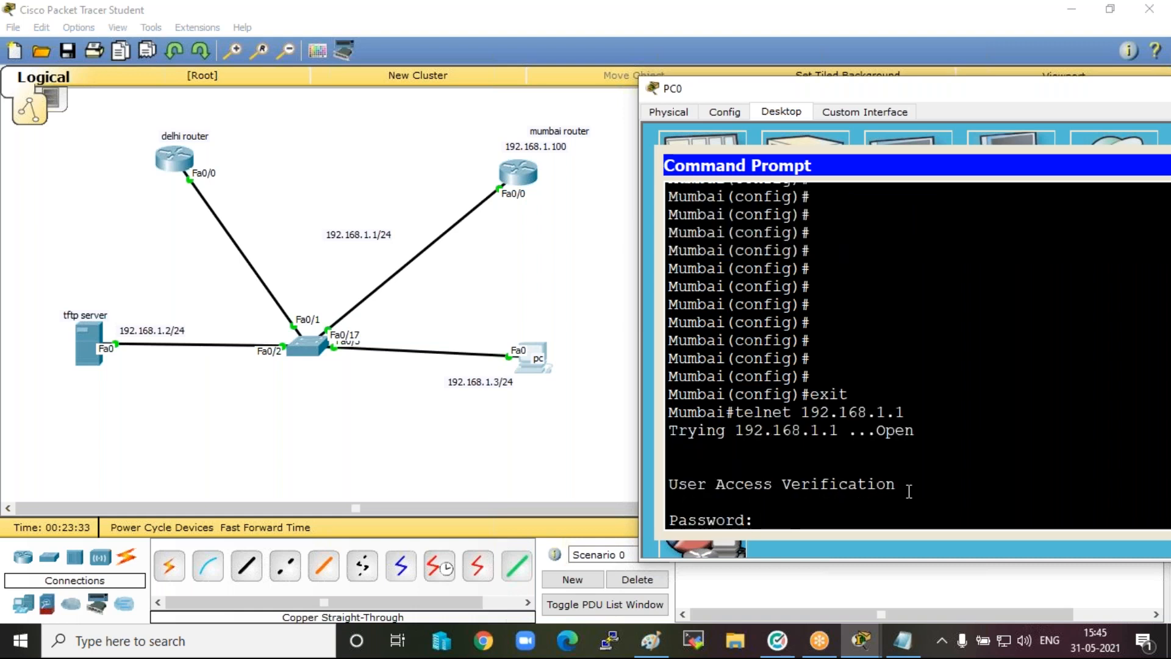
{"action": "key", "text": "Return"}
Enter privileged mode on the delhi router with en and the enable password.
{"action": "type", "text": "en"}
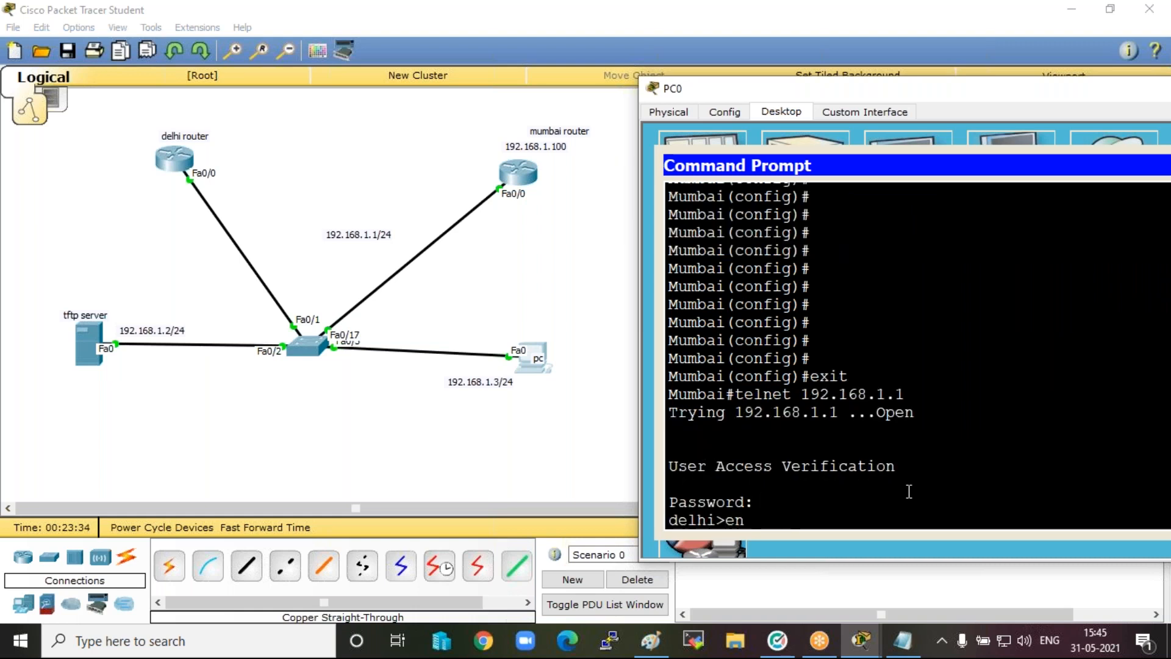
{"action": "key", "text": "Return"}
{"action": "key", "text": "Return"}
{"action": "key", "text": "Return"}
{"action": "key", "text": "Return"}
{"action": "key", "text": "Return"}
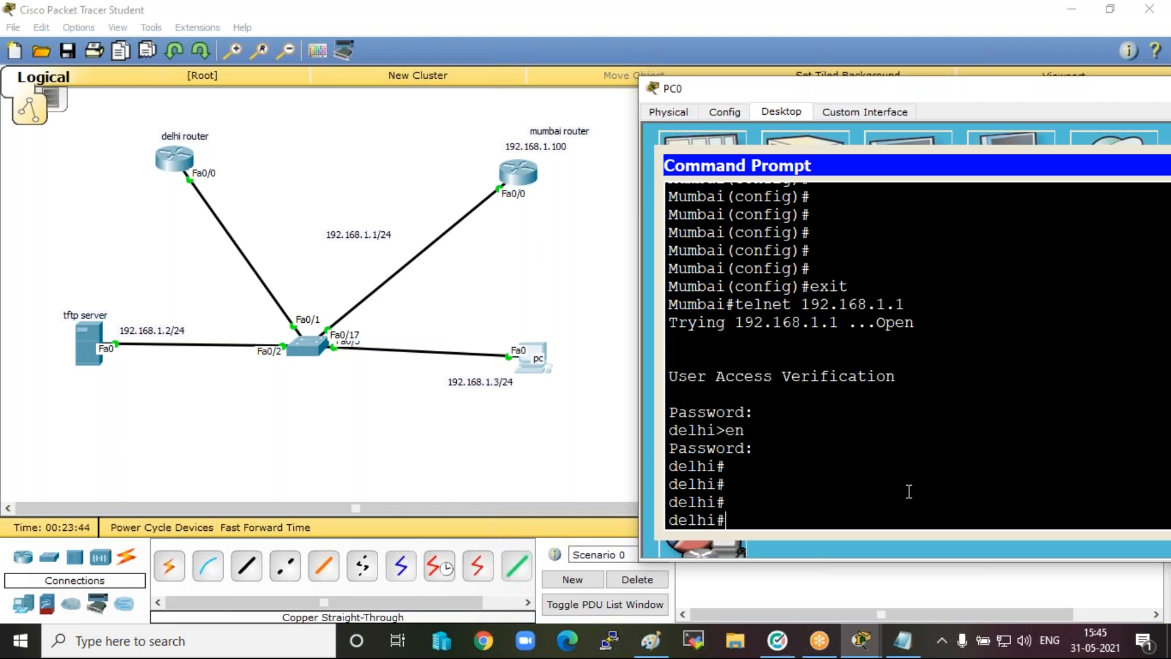
List the delhi router's flash contents with show flash and highlight the file name c2600-i-mz.122-28.bin.
{"action": "type", "text": "show flash"}
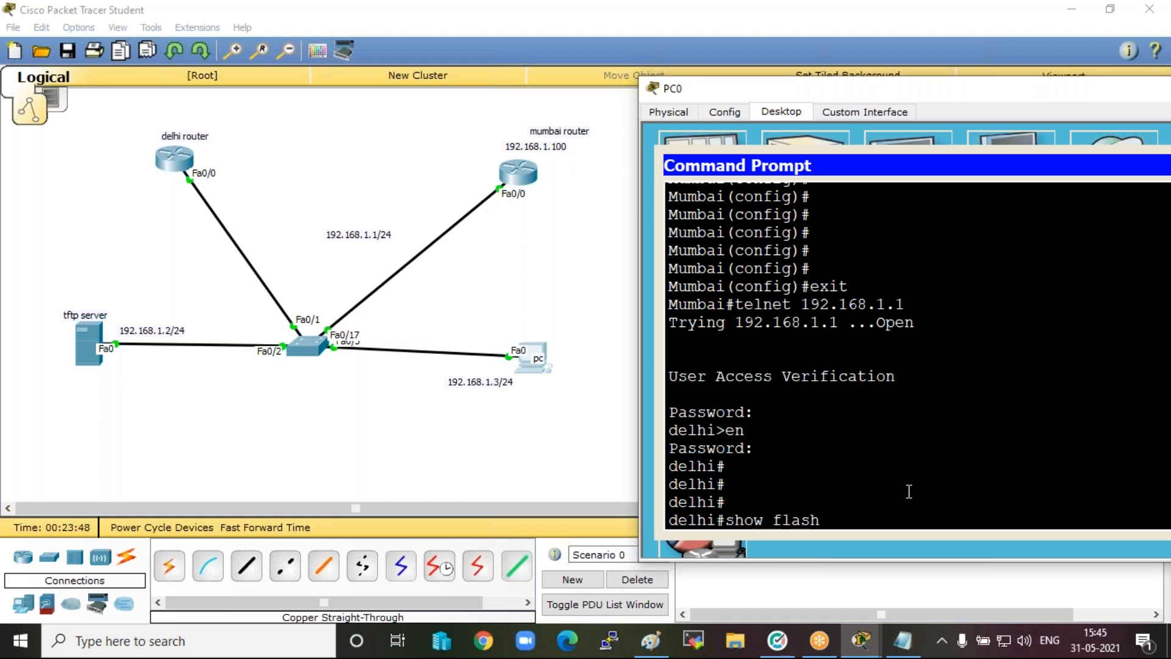
{"action": "key", "text": "Return"}
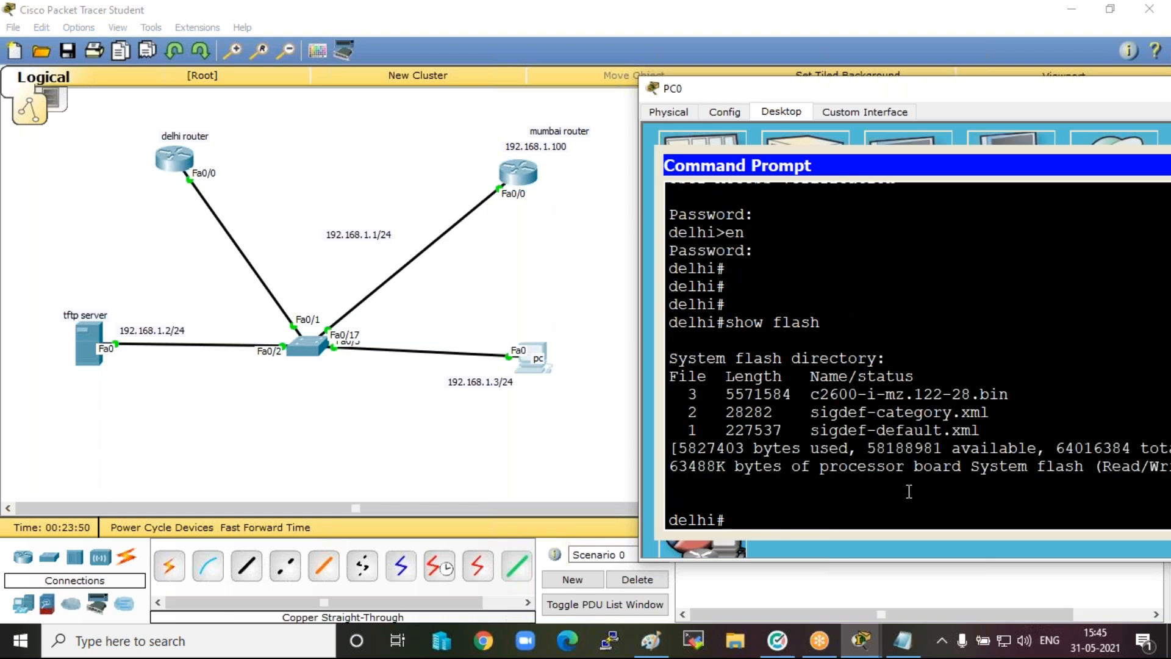
{"action": "key", "text": "Return"}
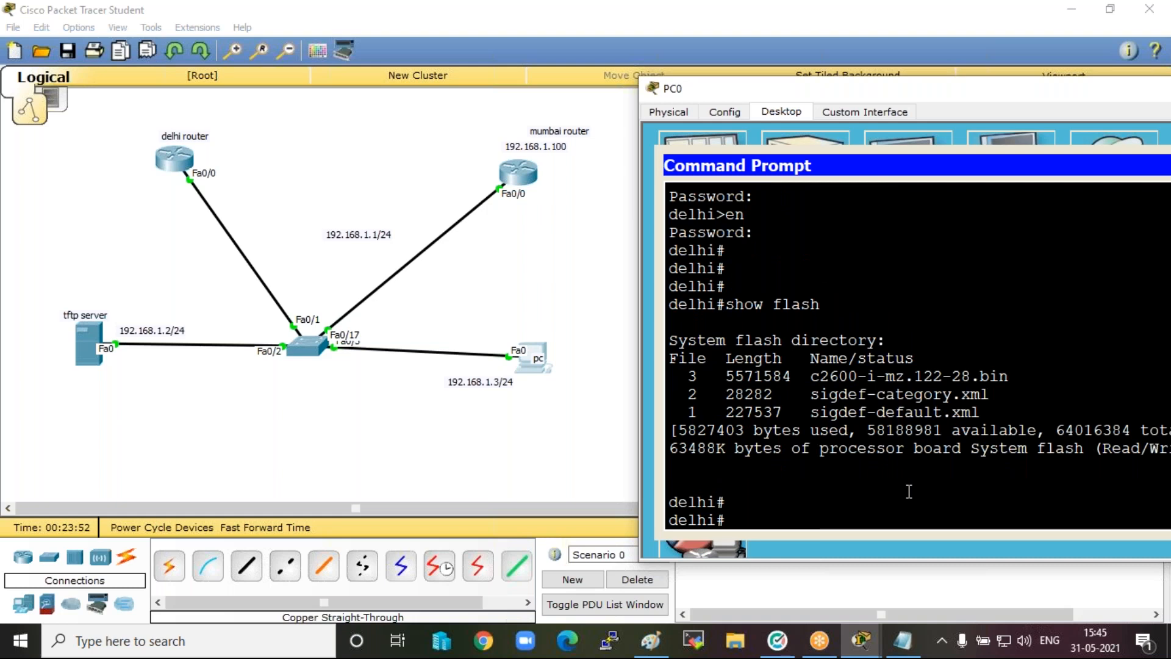
{"action": "left_click_drag", "start_coordinate": [950, 91], "coordinate": [830, 70]}
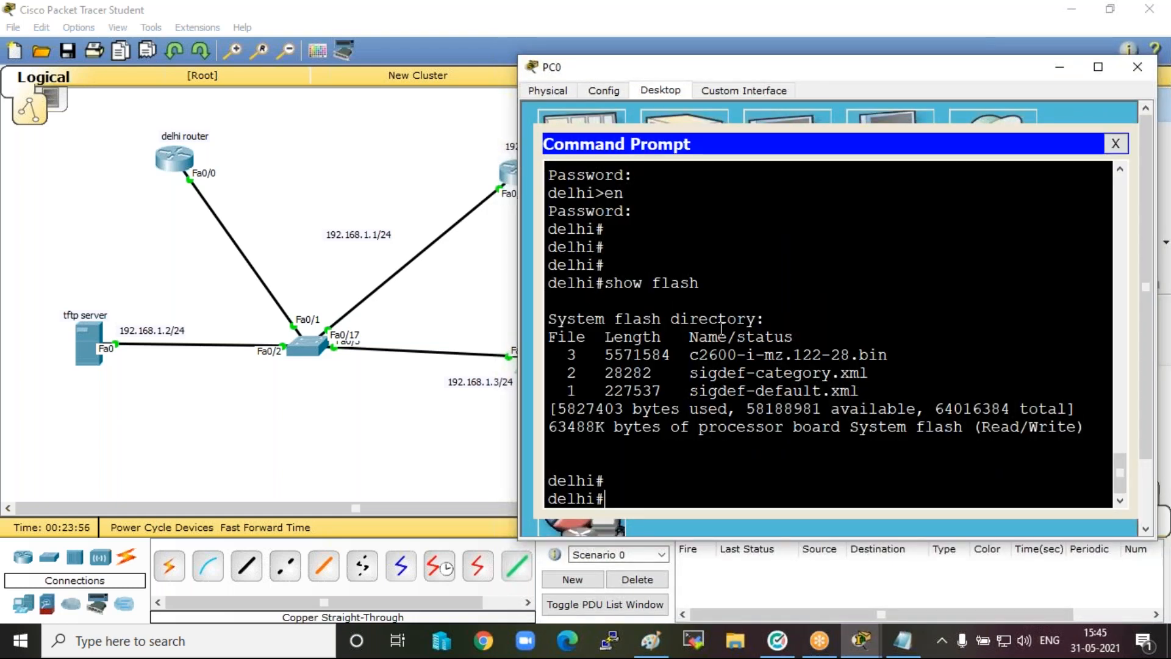
{"action": "left_click_drag", "start_coordinate": [690, 353], "coordinate": [890, 354]}
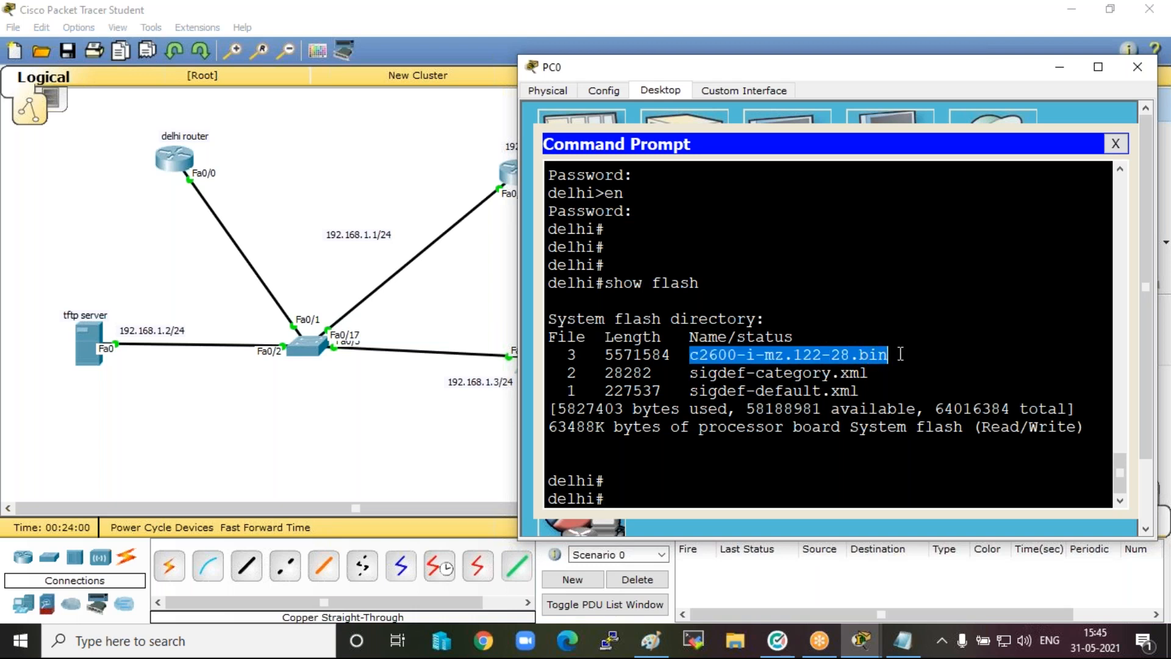
{"action": "key", "text": "Return"}
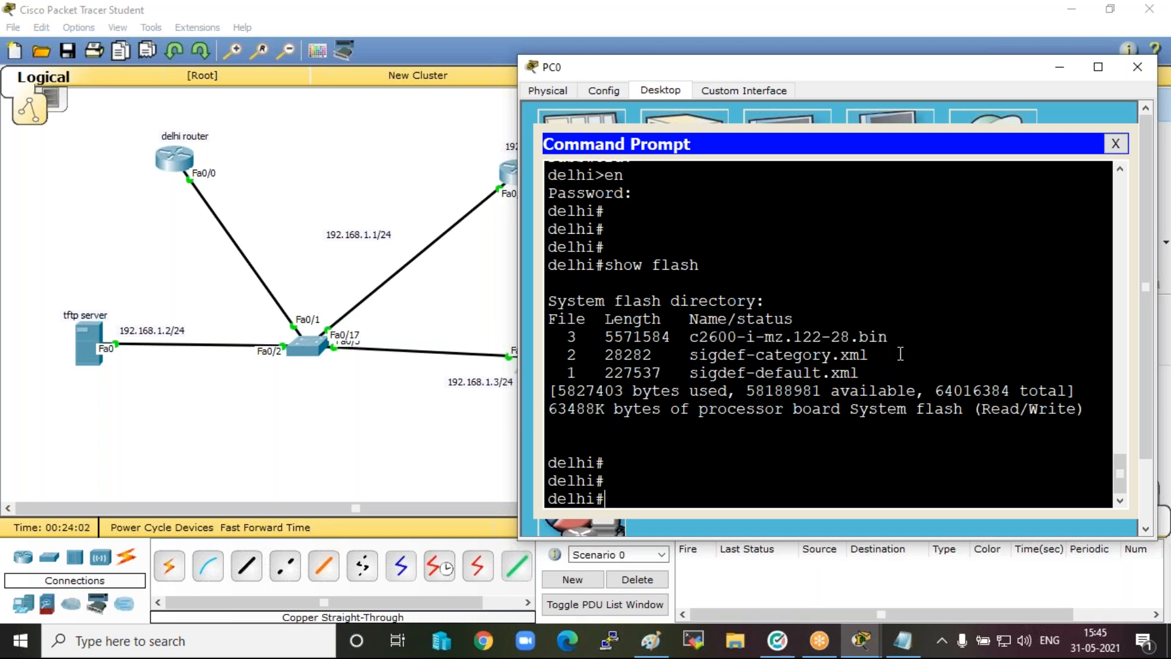
Copy the IOS image name c2600-i-mz.122-28.bin from the flash listing to the clipboard.
{"action": "left_click_drag", "start_coordinate": [860, 65], "coordinate": [845, 12]}
{"action": "left_click_drag", "start_coordinate": [674, 282], "coordinate": [874, 282]}
{"action": "right_click", "coordinate": [841, 276]}
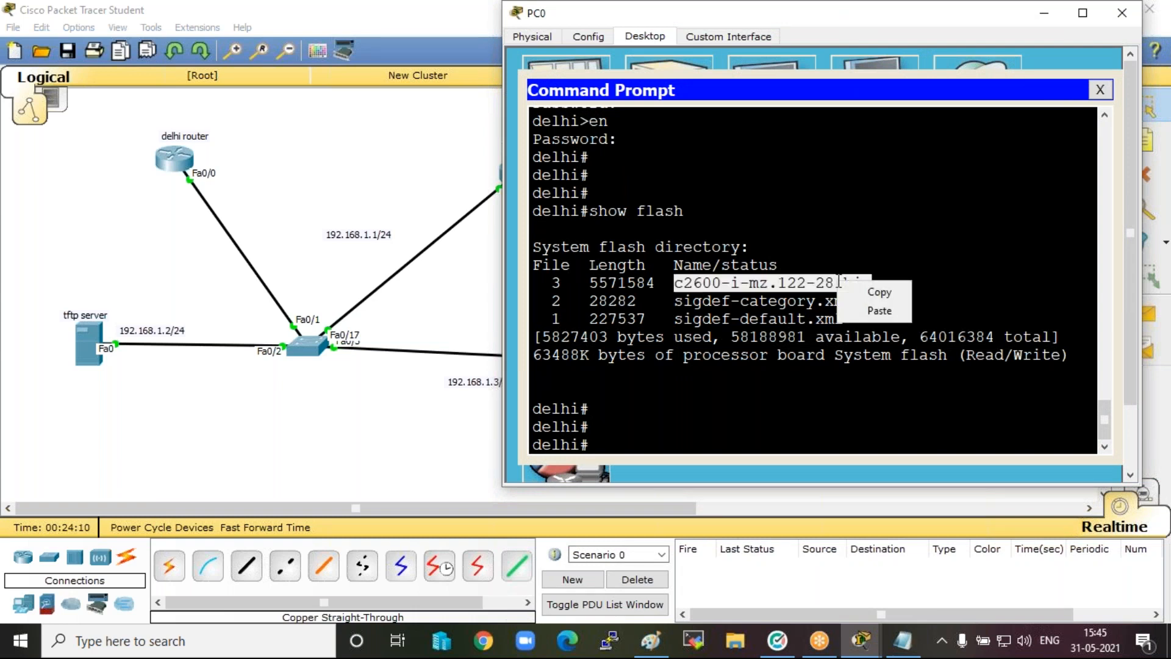
{"action": "left_click", "coordinate": [876, 291]}
{"action": "left_click", "coordinate": [651, 420]}
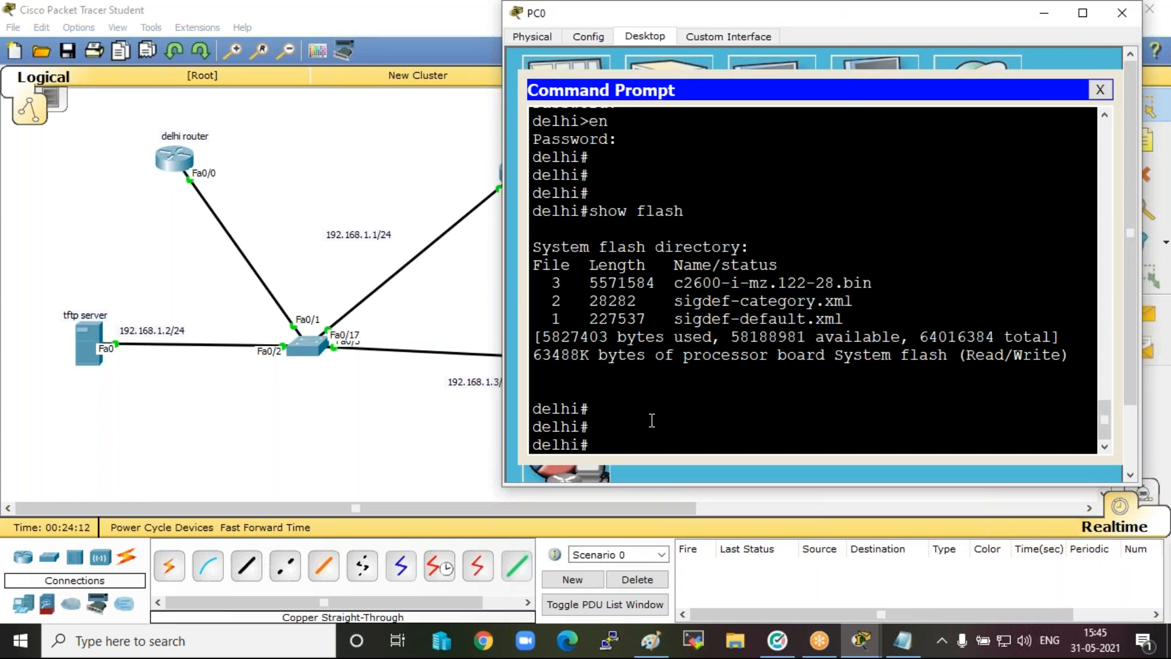
Start copy flash tftp on the delhi router with c2600-i-mz.122-28.bin as the source file name.
{"action": "type", "text": "copy flash tftp"}
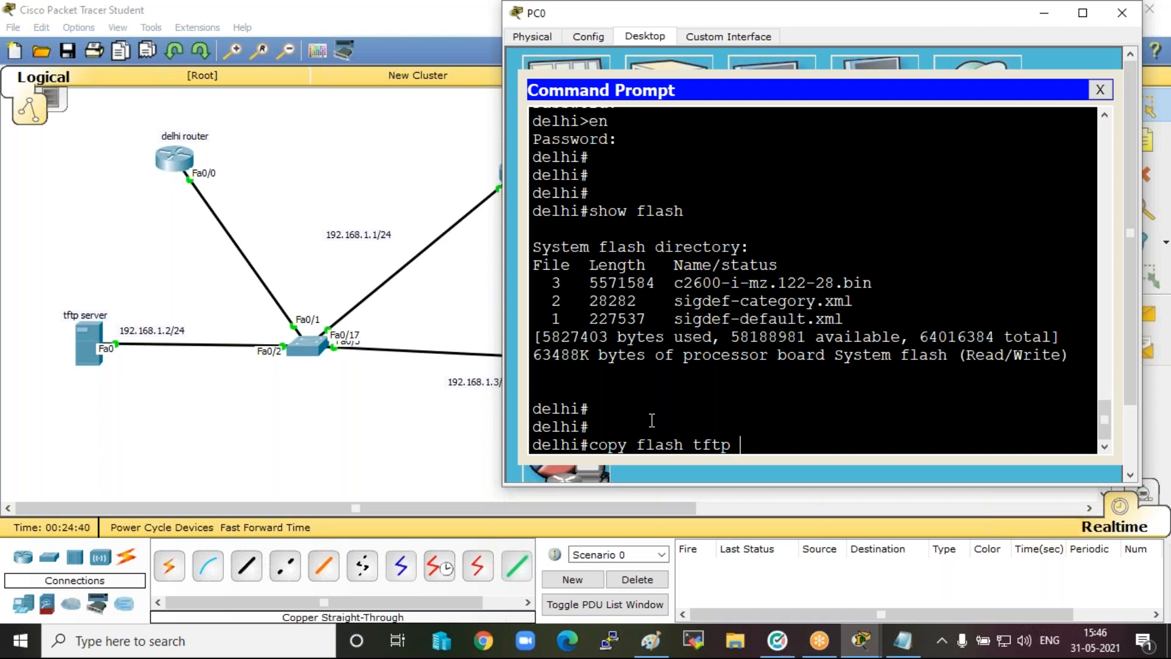
{"action": "key", "text": "Return"}
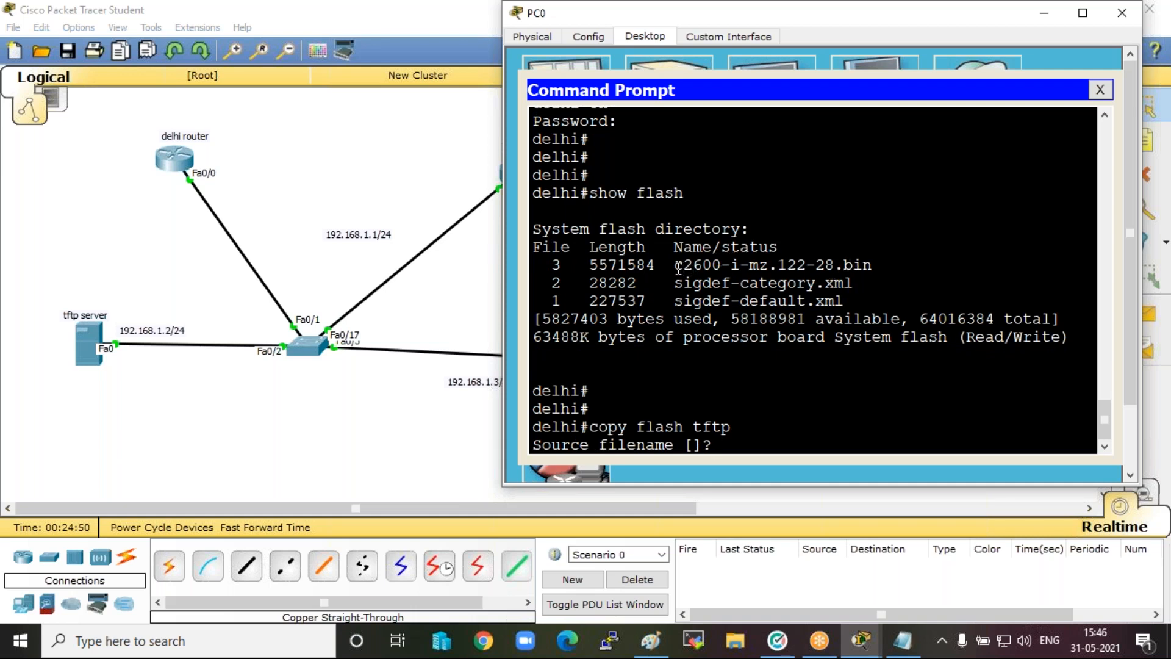
{"action": "right_click", "coordinate": [787, 429]}
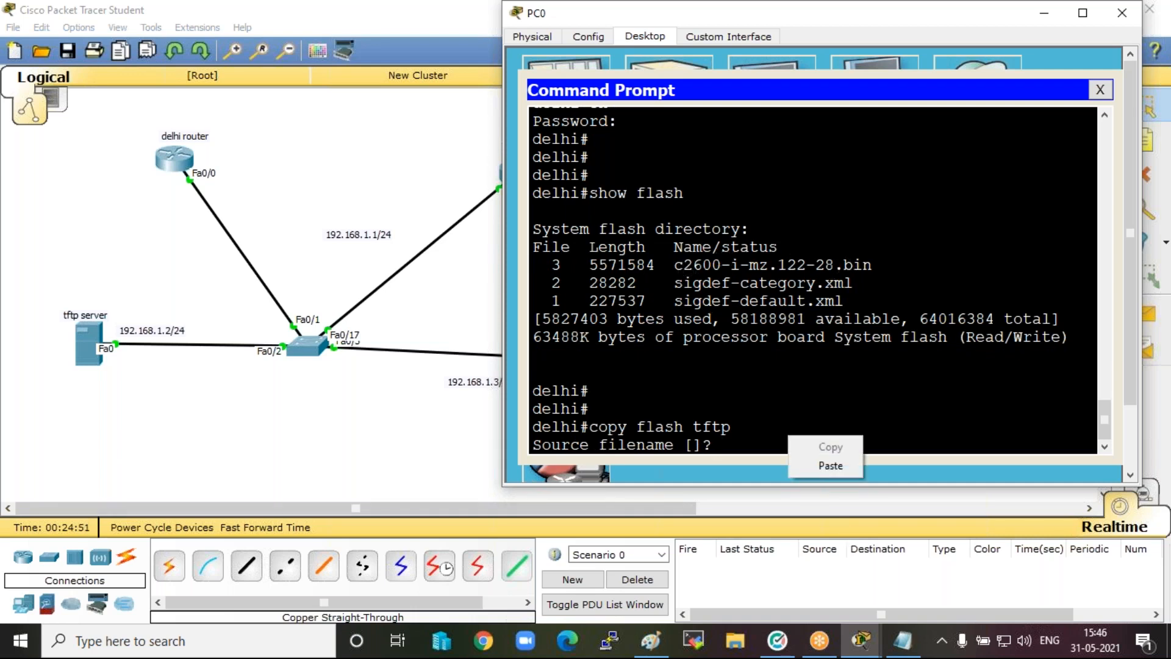
{"action": "left_click", "coordinate": [815, 466]}
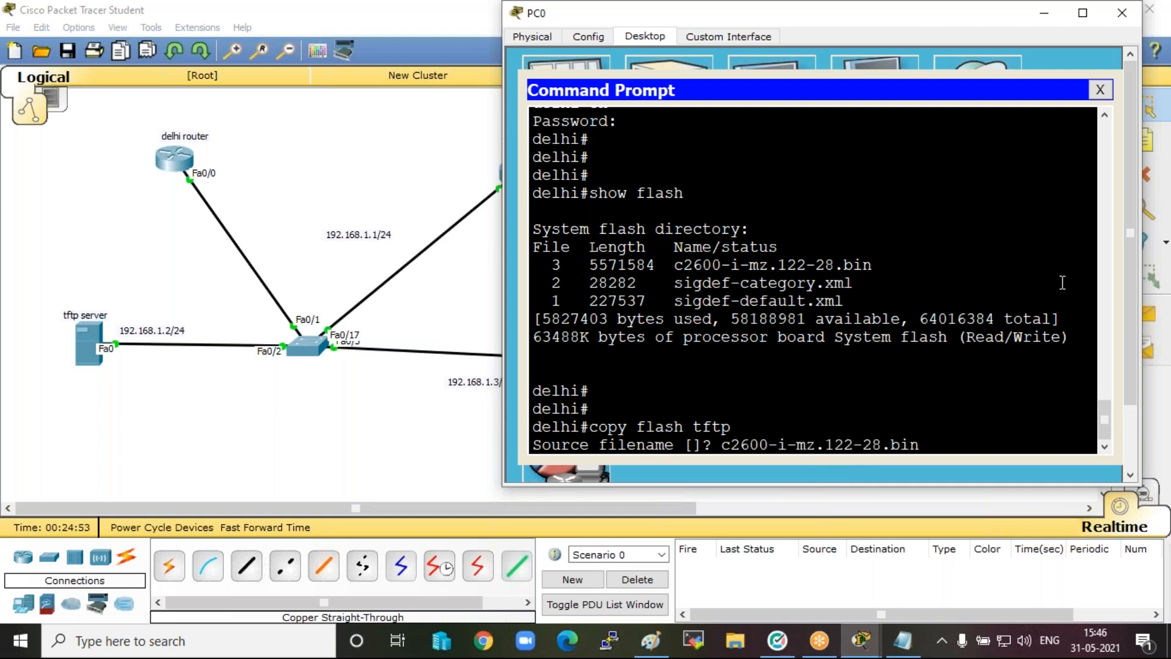
{"action": "key", "text": "Return"}
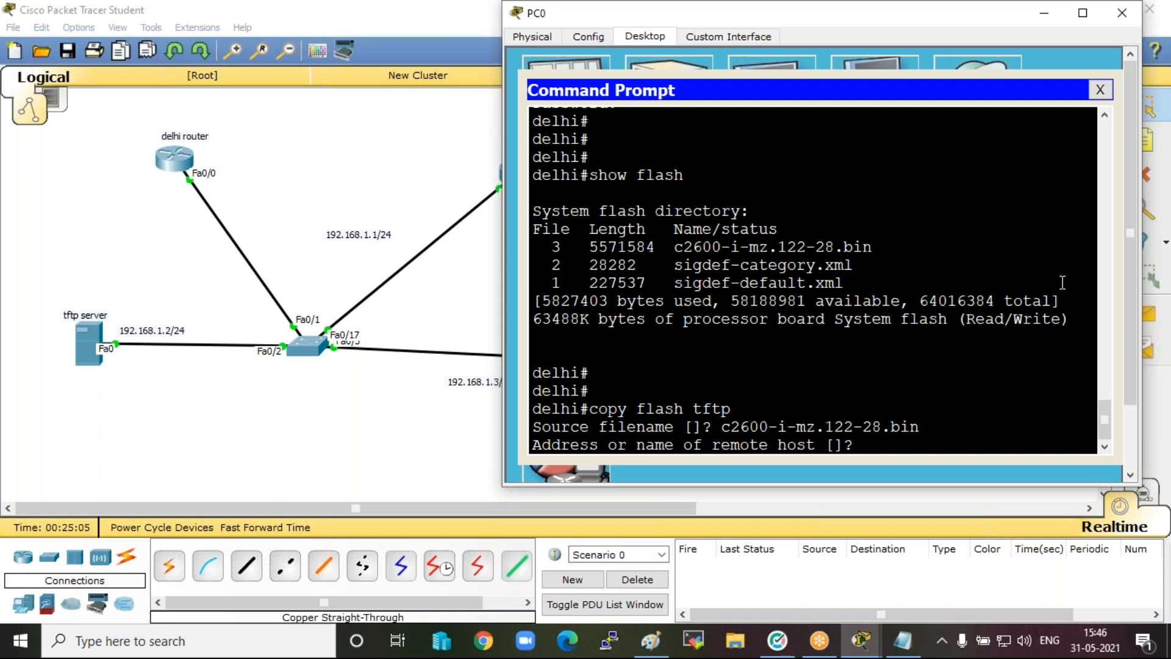
Back up the image to remote host 192.168.1.2 under the destination file name delhirouter.
{"action": "type", "text": "192.168.1.2"}
{"action": "key", "text": "Return"}
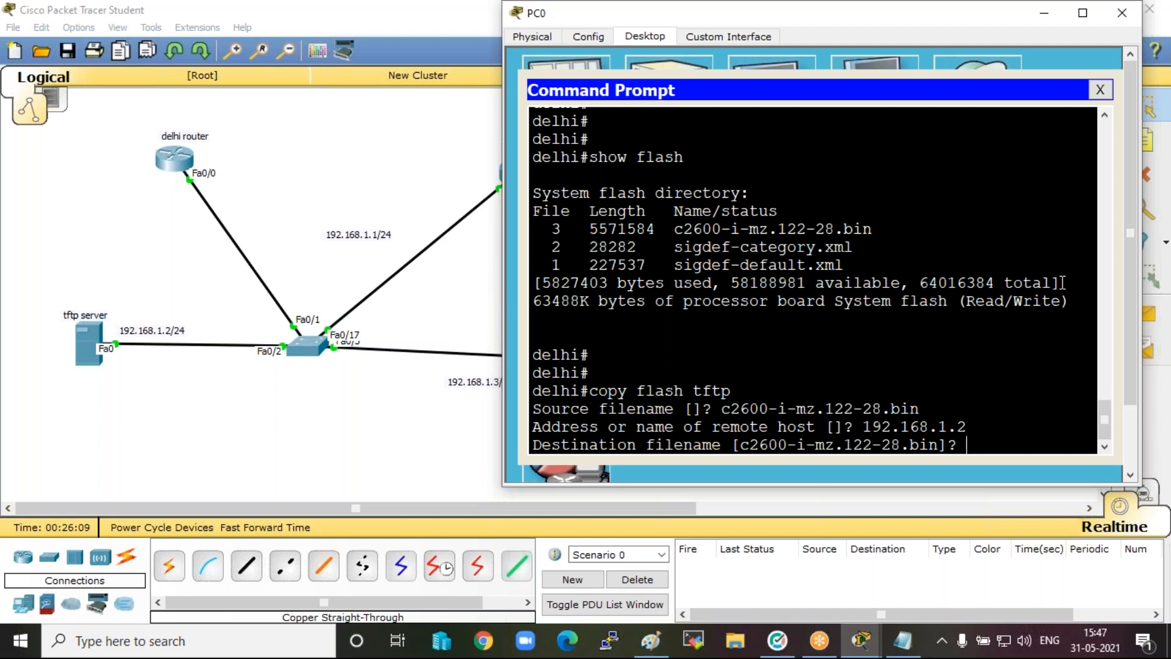
{"action": "type", "text": "delhirouter"}
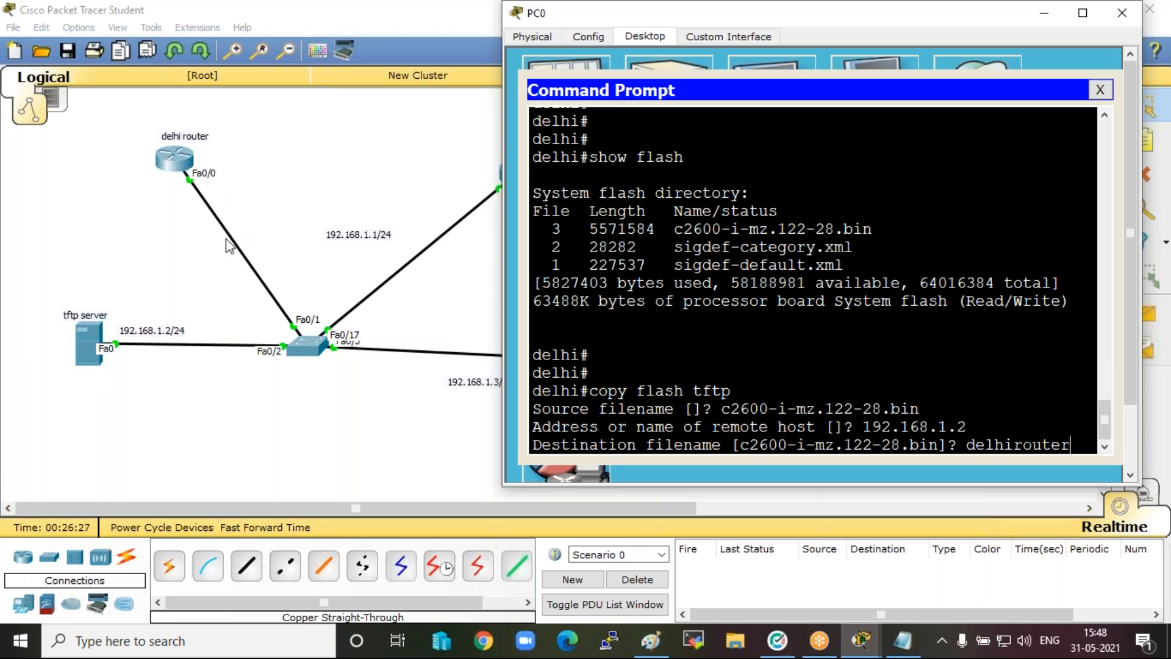
{"action": "key", "text": "Return"}
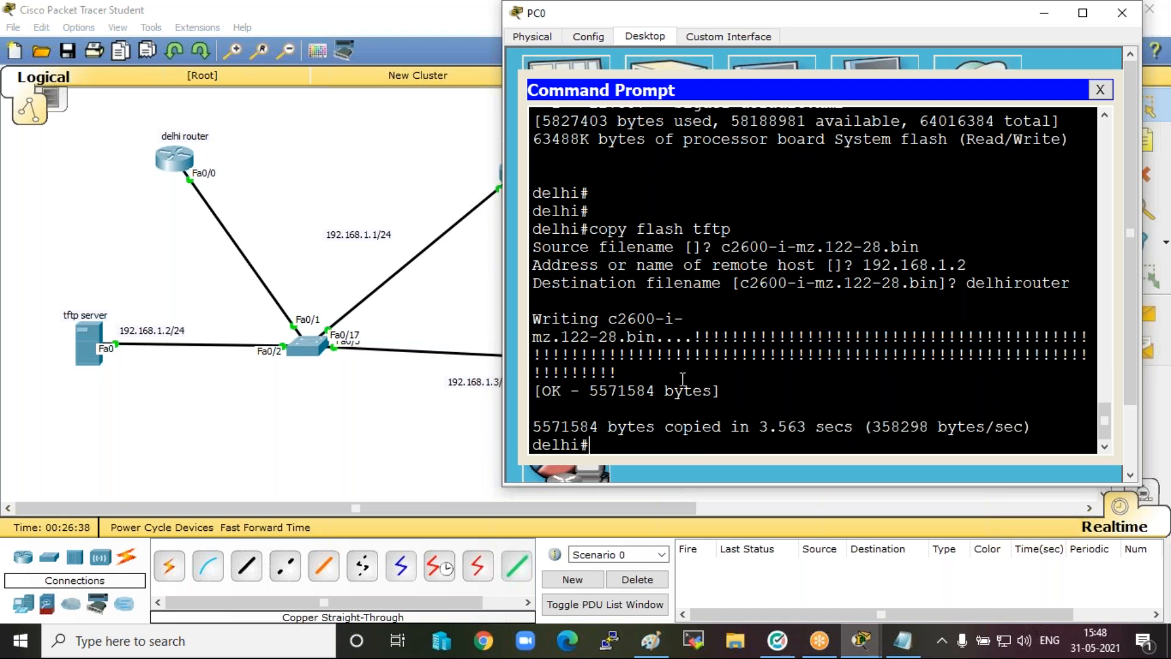
Check the TFTP server's TFTP service file list for the delhirouter backup and close the server window.
{"action": "left_click", "coordinate": [88, 342]}
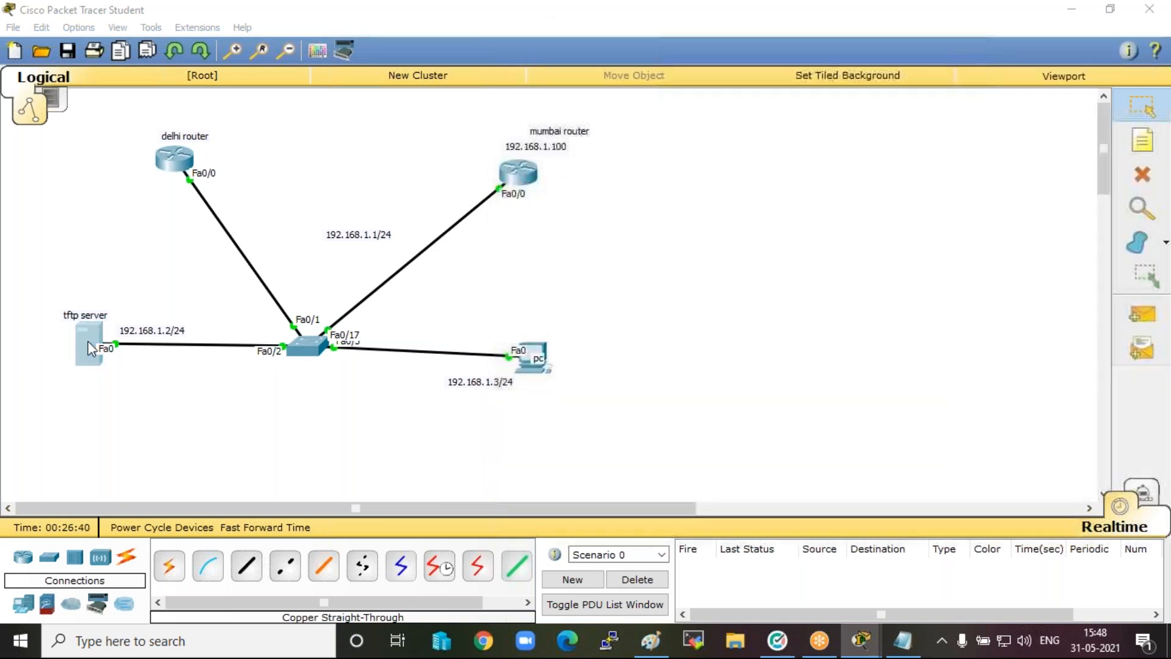
{"action": "left_click", "coordinate": [367, 190]}
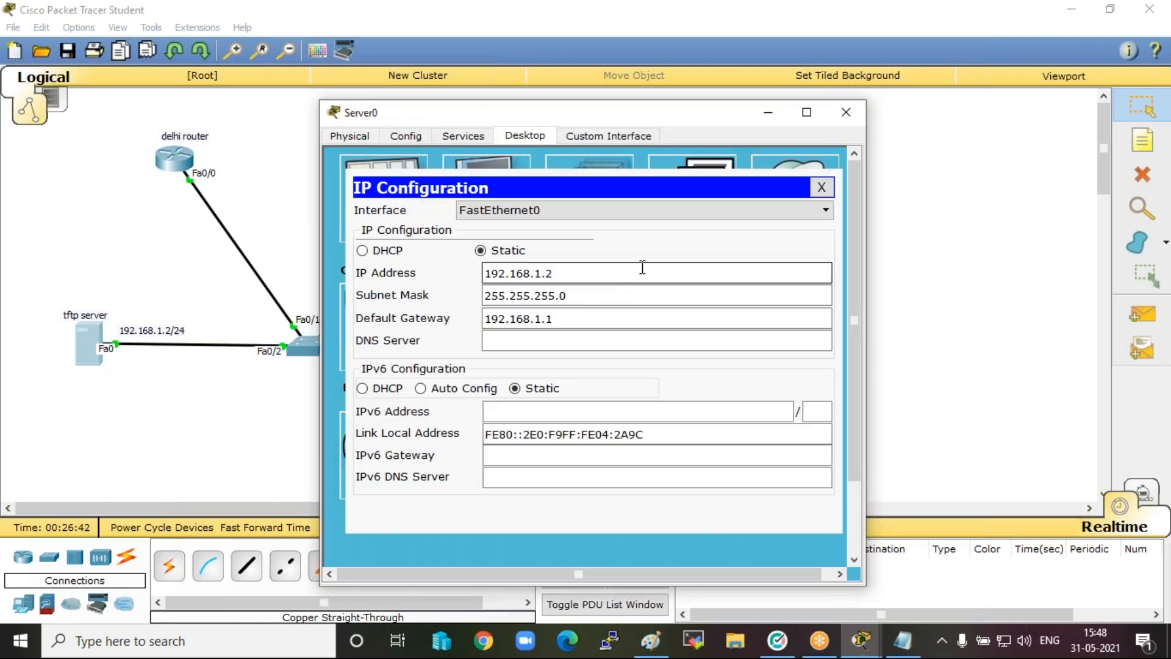
{"action": "left_click", "coordinate": [349, 136]}
{"action": "left_click", "coordinate": [452, 136]}
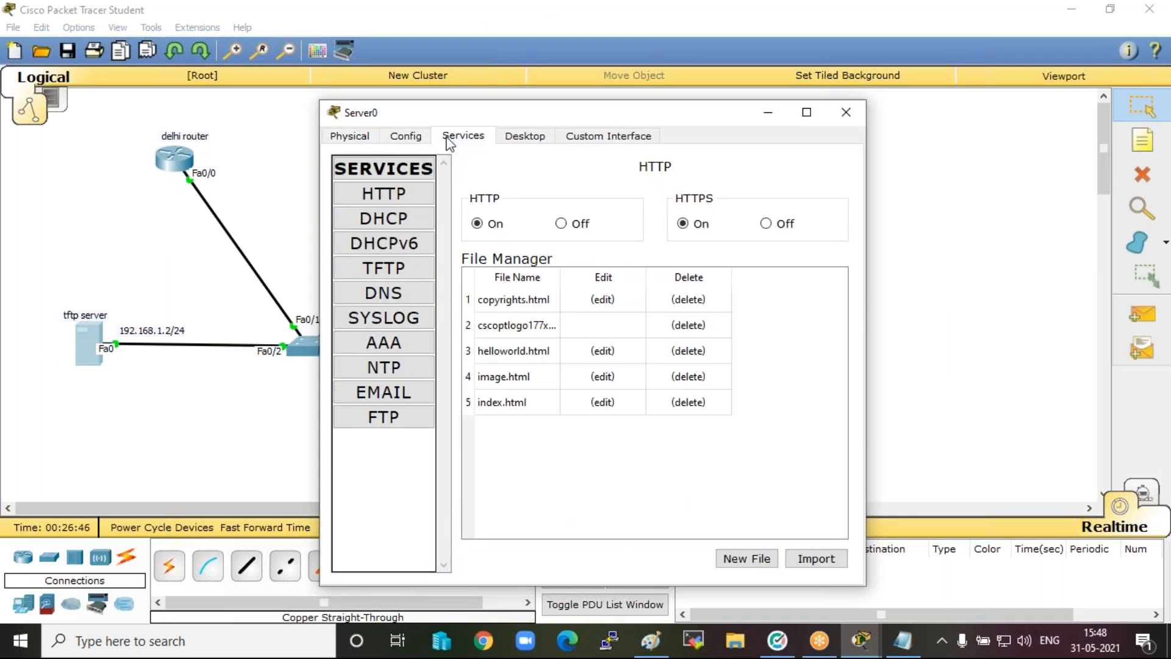
{"action": "left_click", "coordinate": [383, 269]}
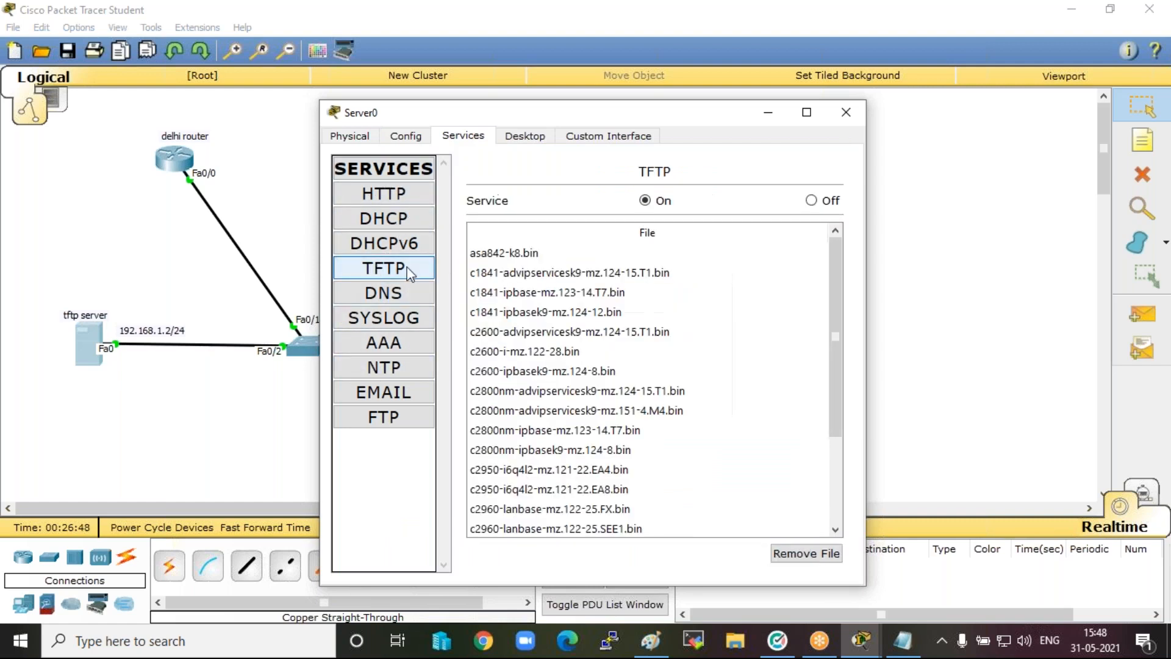
{"action": "scroll", "coordinate": [573, 381], "scroll_direction": "down", "scroll_amount": 2}
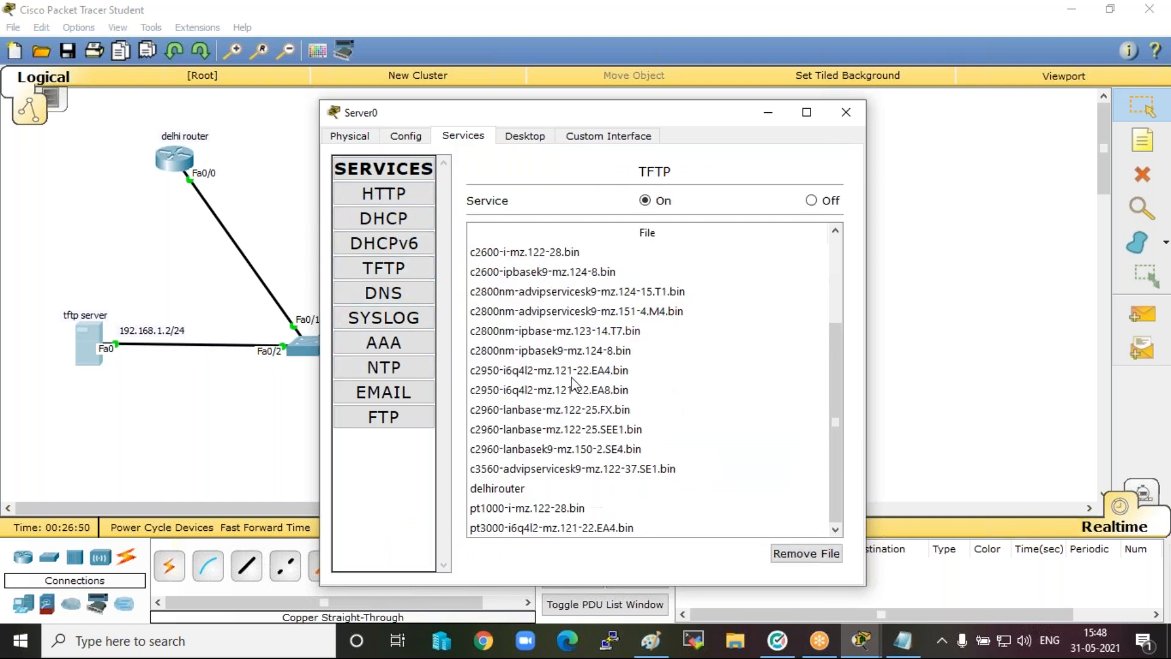
{"action": "left_click", "coordinate": [526, 488]}
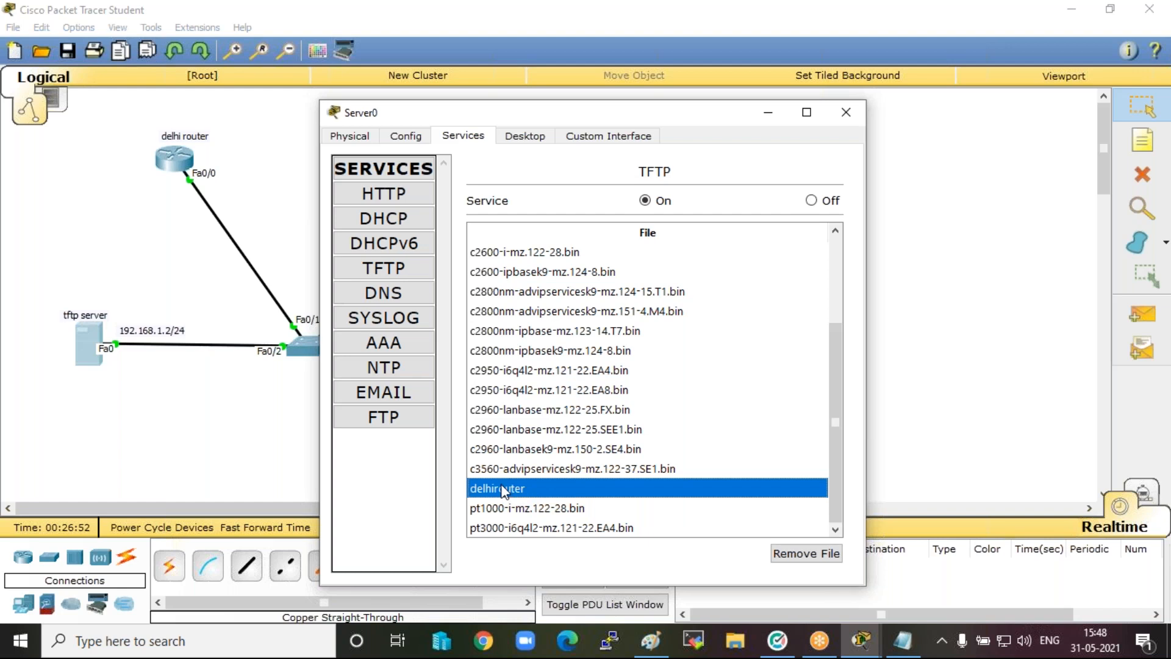
{"action": "left_click", "coordinate": [845, 114]}
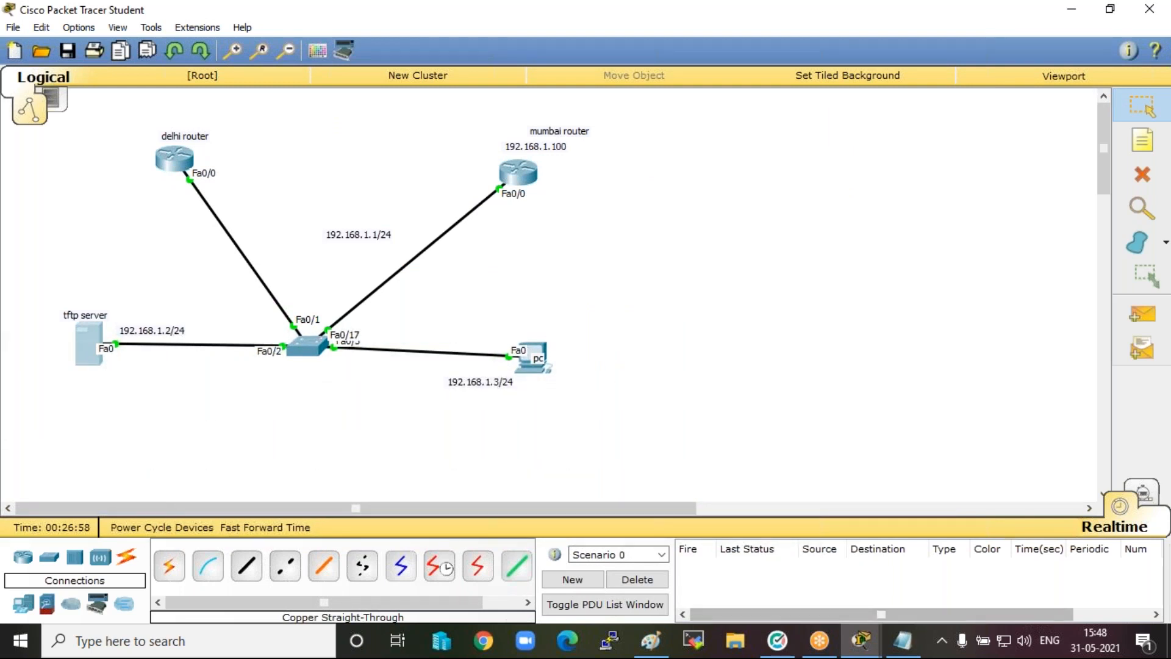
Return to PC0's command prompt, telnet from the delhi router to 192.168.1.100, and log in with the access password.
{"action": "mouse_move", "coordinate": [861, 641]}
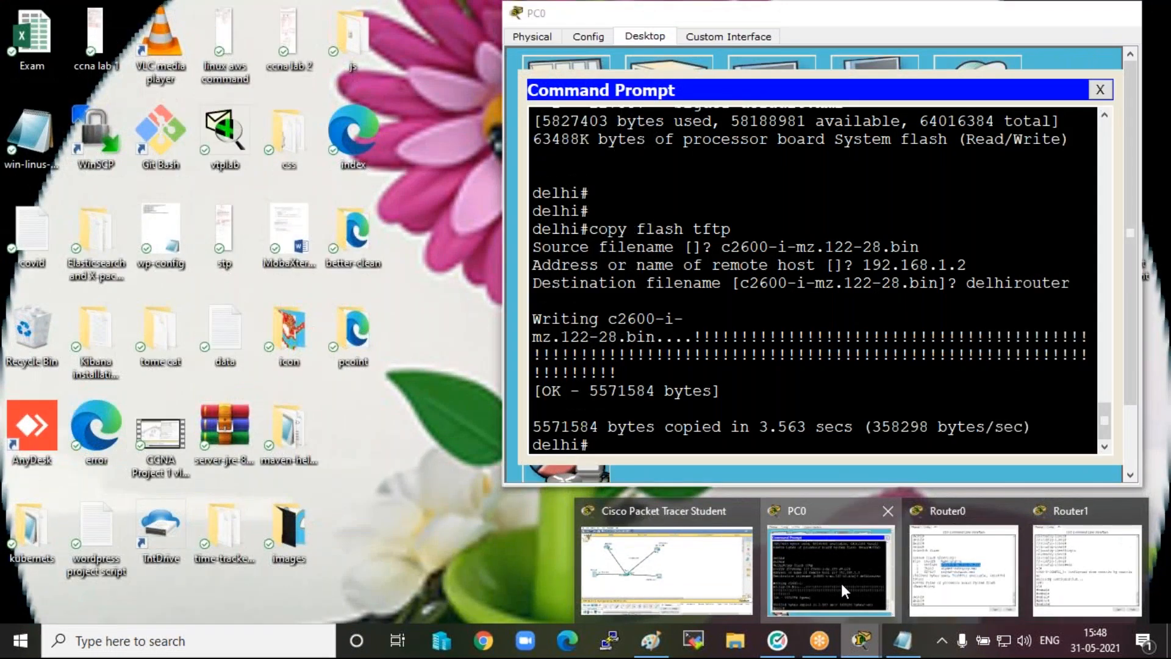
{"action": "left_click", "coordinate": [841, 583]}
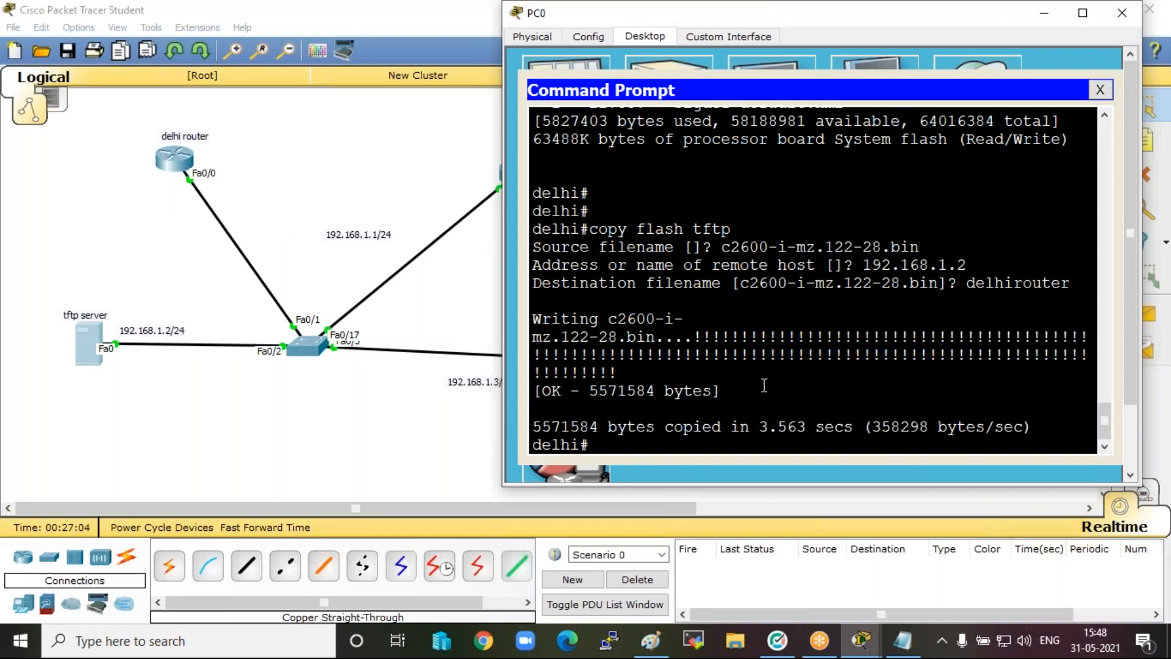
{"action": "key", "text": "Return"}
{"action": "key", "text": "Return"}
{"action": "key", "text": "Return"}
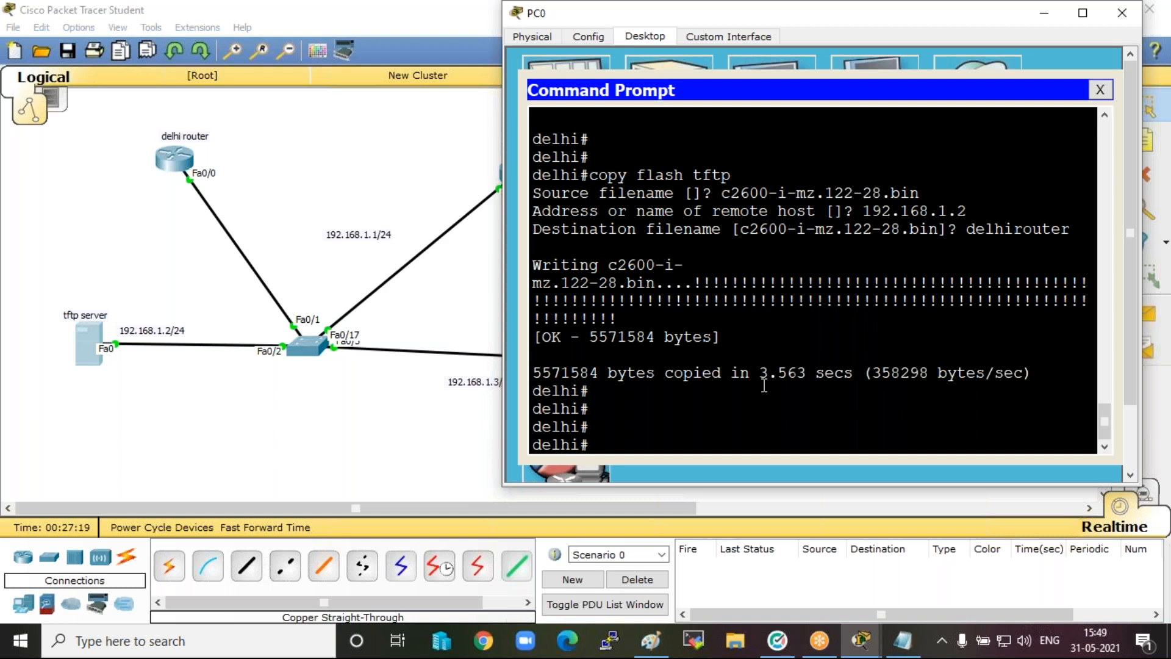
{"action": "type", "text": "telnet 192.168.1.100"}
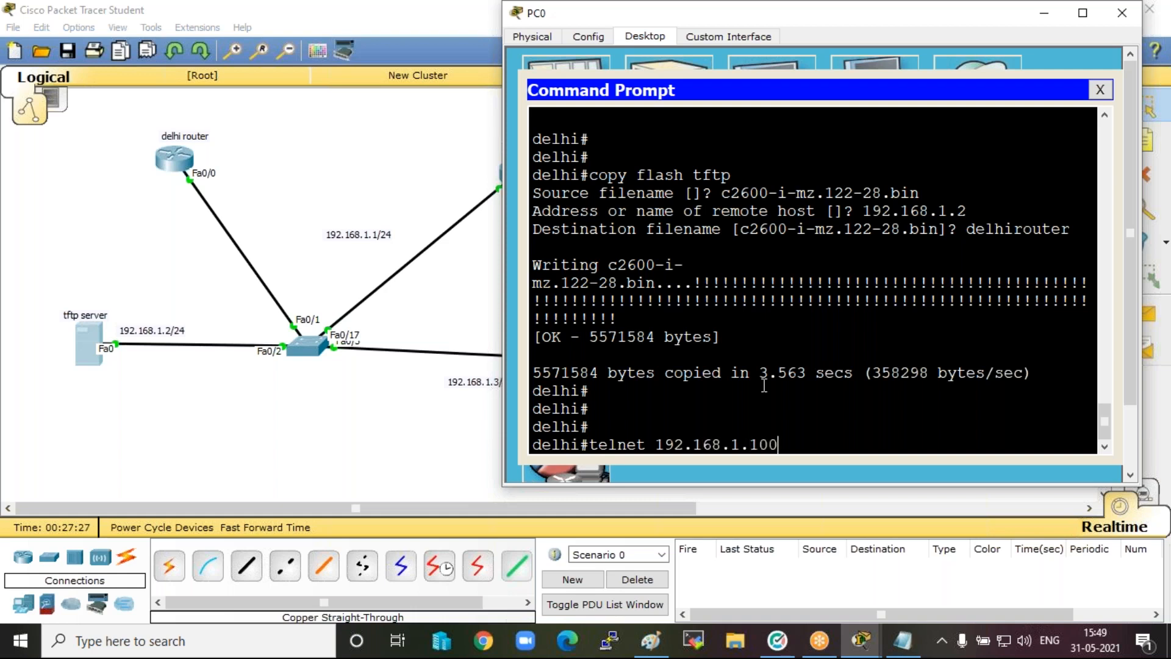
{"action": "key", "text": "Return"}
Enter privileged mode on the Mumbai router with en and the enable password.
{"action": "key", "text": "Return"}
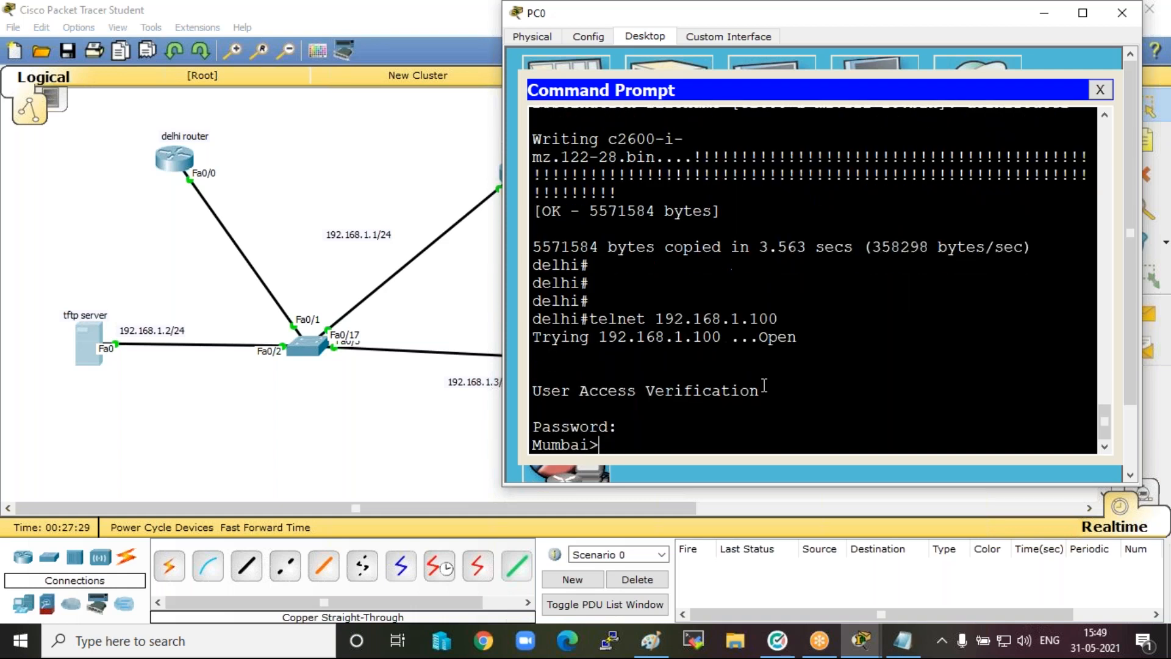
{"action": "type", "text": "en'"}
{"action": "key", "text": "Return"}
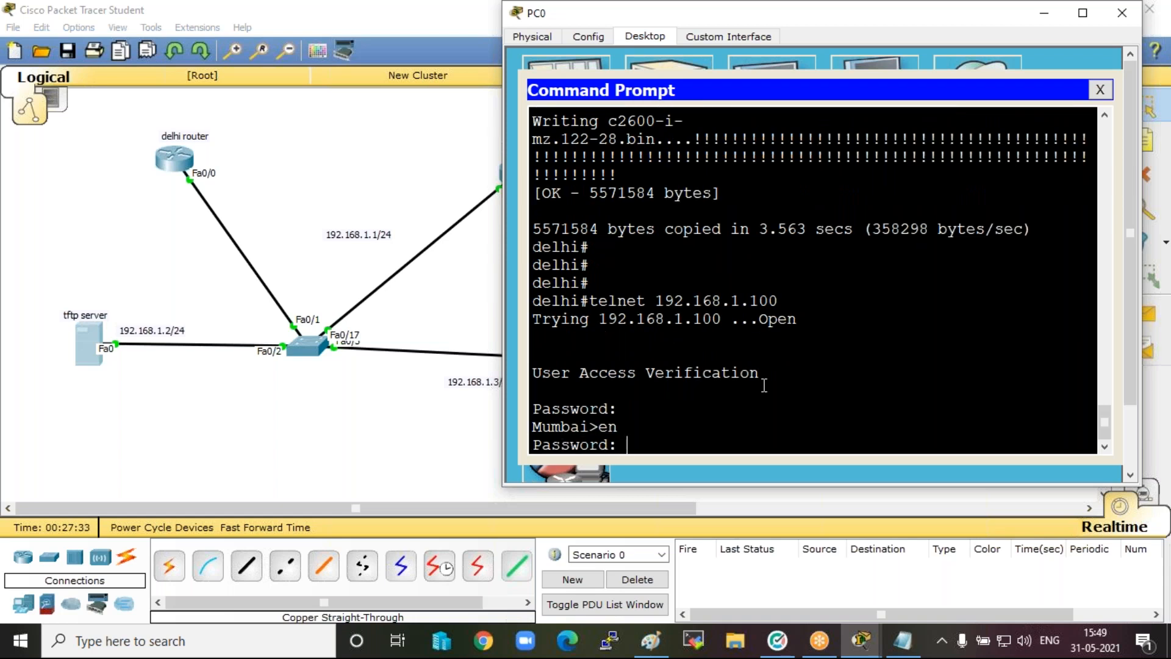
{"action": "key", "text": "Return"}
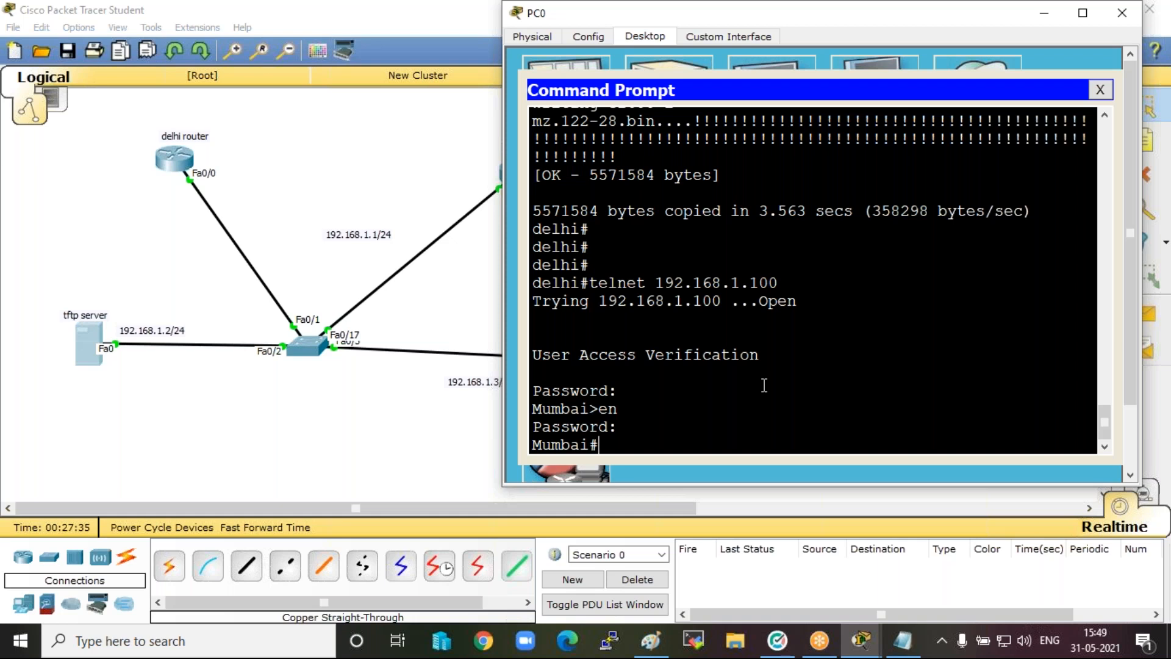
List the Mumbai router's flash contents with sh flash.
{"action": "type", "text": "sh flash"}
{"action": "key", "text": "Return"}
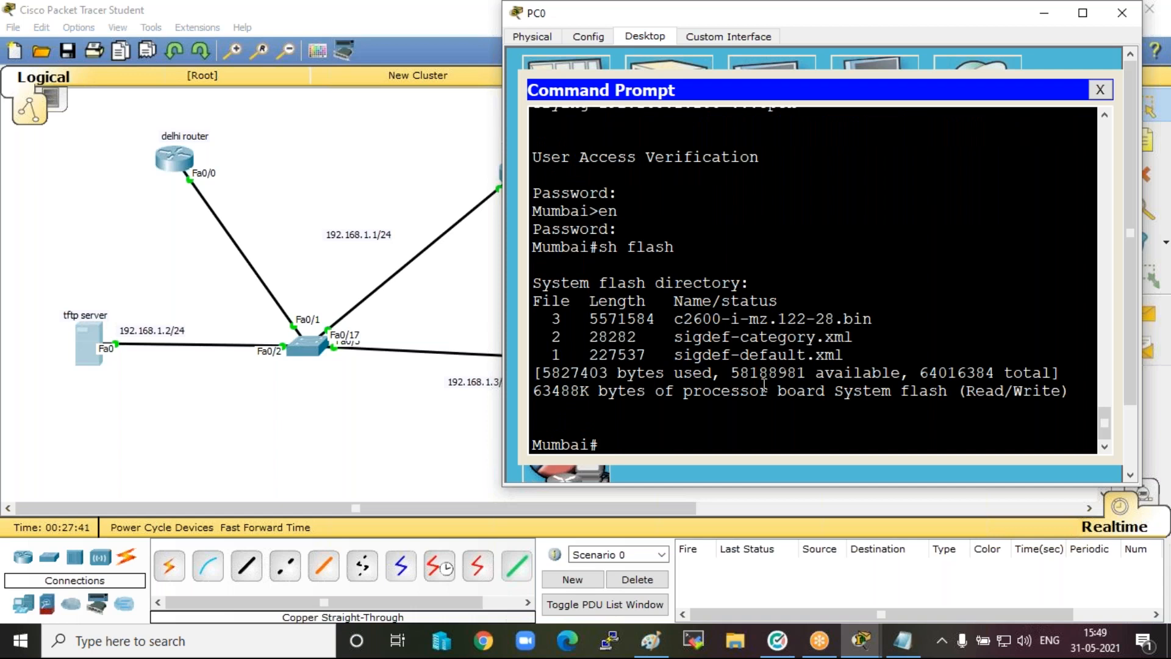
Start copy flash tftp on the Mumbai router and give c2600-i-mz.122-28.bin as the source filename.
{"action": "type", "text": "copy flash tft"}
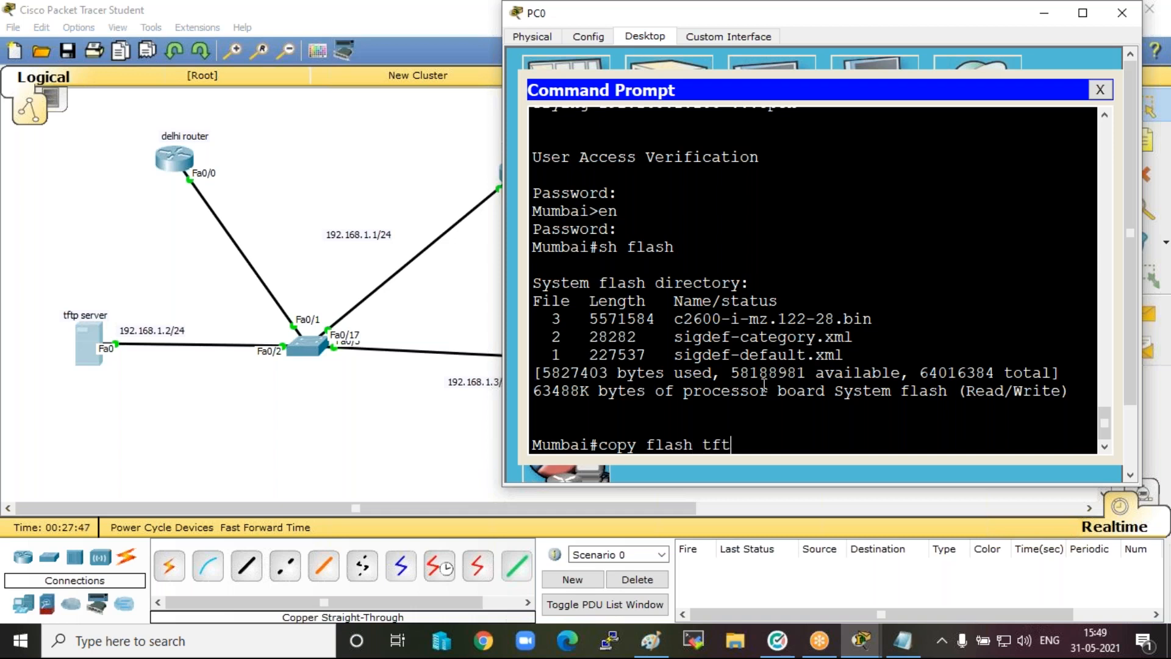
{"action": "type", "text": "p"}
{"action": "key", "text": "Return"}
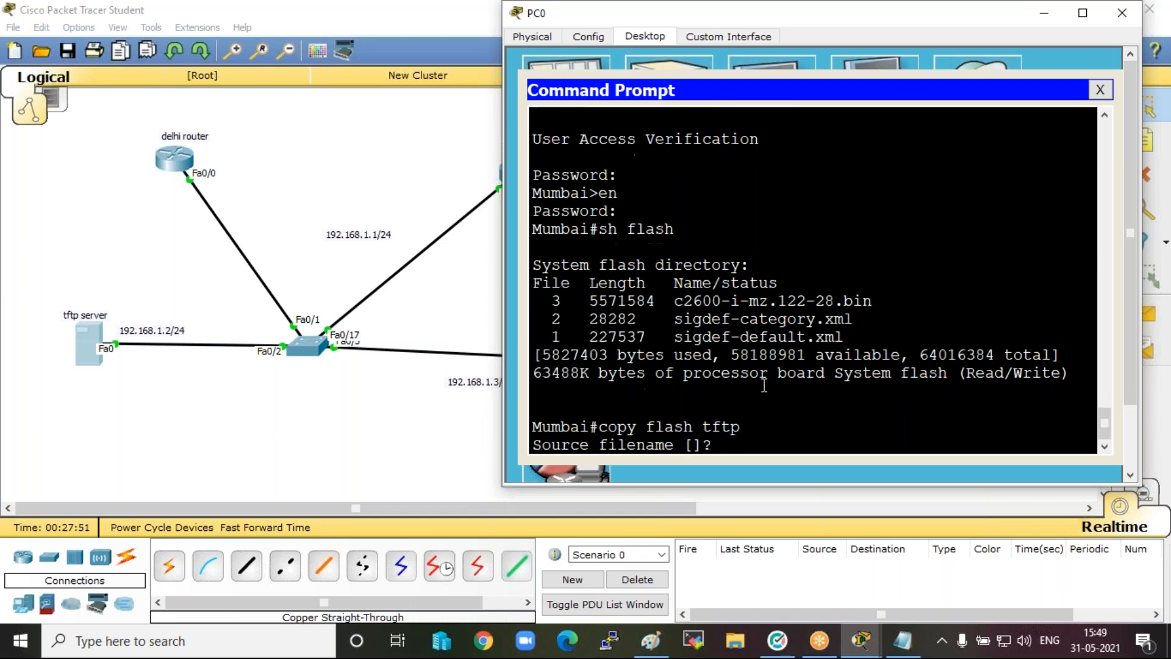
{"action": "right_click", "coordinate": [801, 437]}
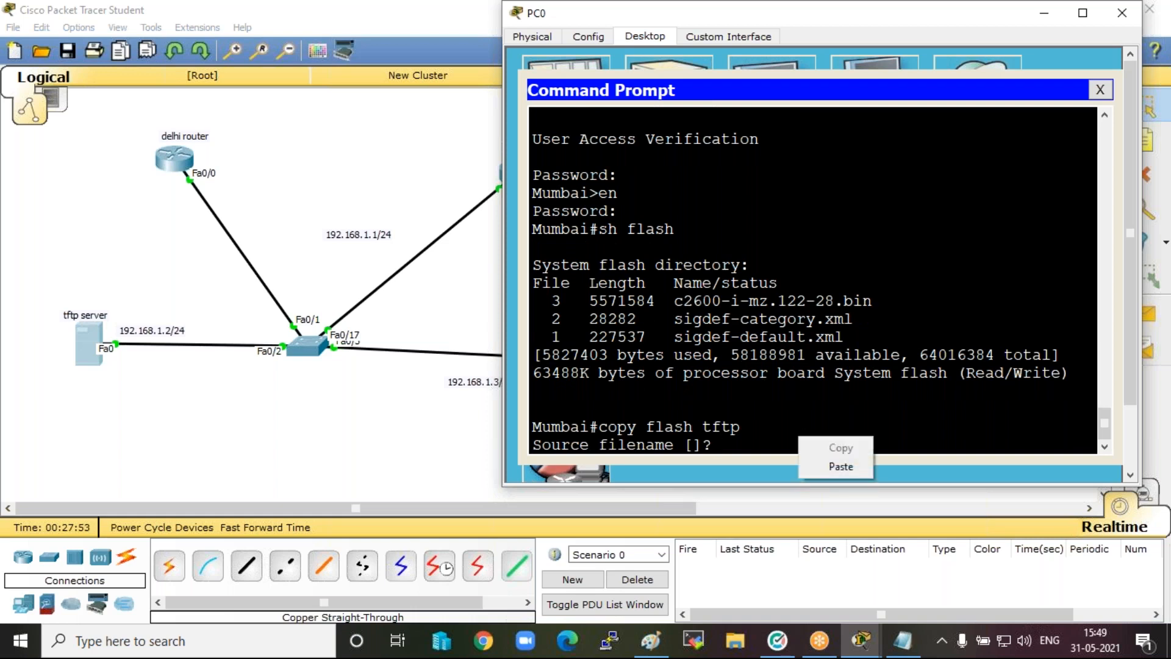
{"action": "left_click", "coordinate": [845, 467]}
{"action": "key", "text": "Return"}
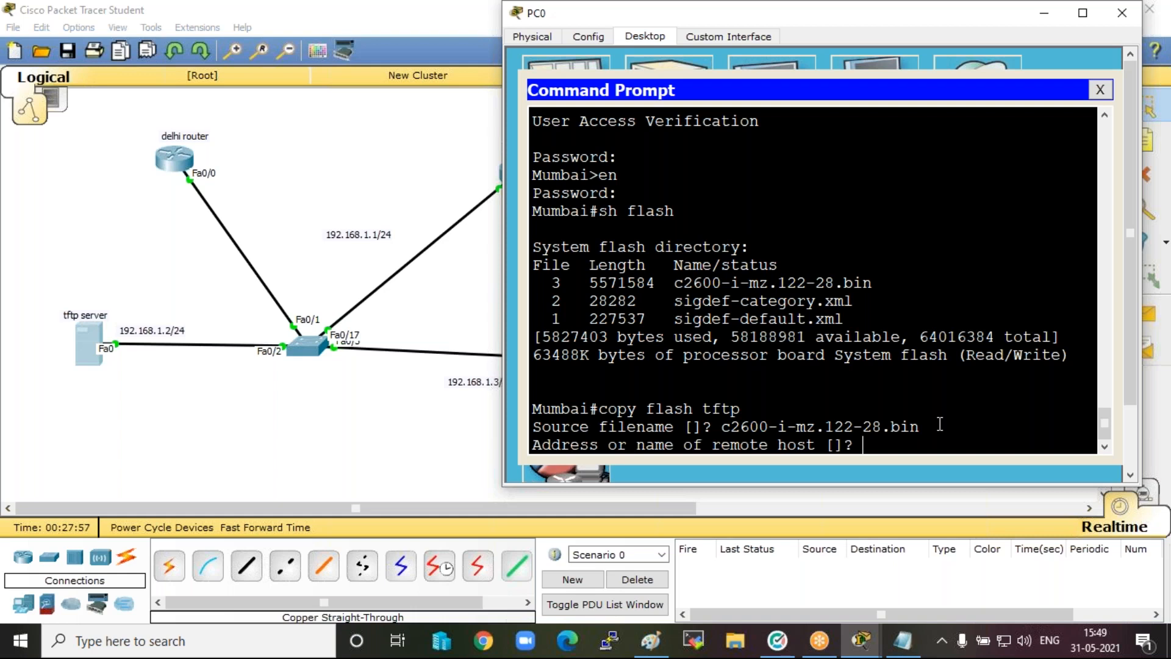
Send the copy to remote host 192.168.1.2 with the destination filename mumbairouter.
{"action": "type", "text": "192.168.1."}
{"action": "type", "text": "2"}
{"action": "key", "text": "Return"}
{"action": "type", "text": "mumbairouter"}
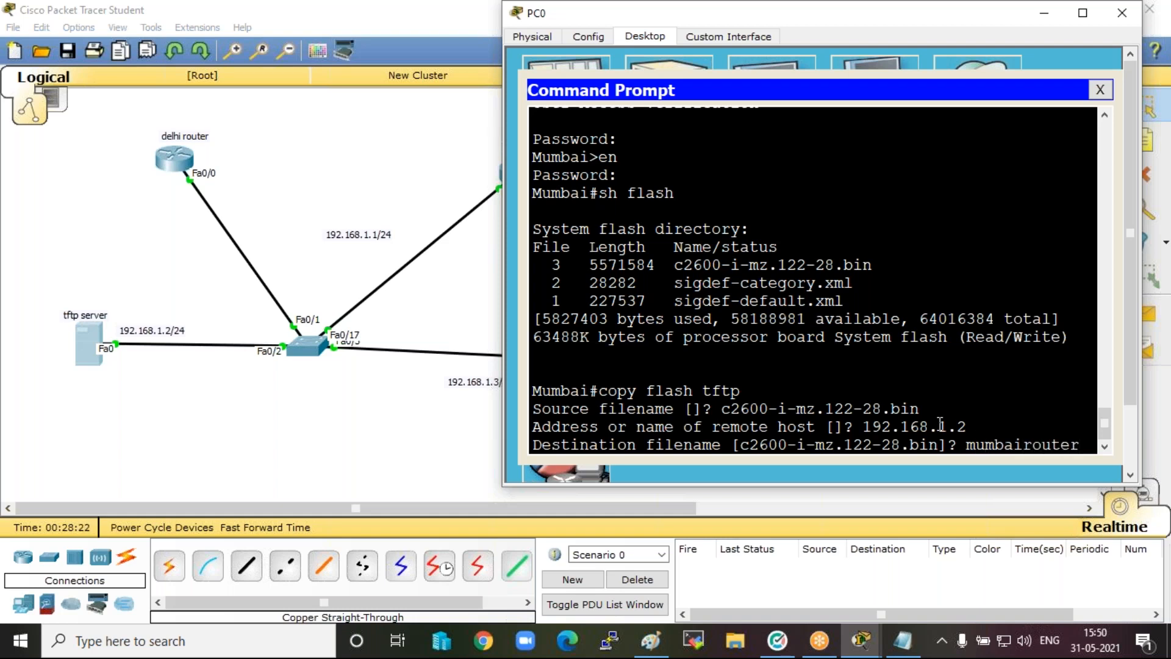
{"action": "key", "text": "Return"}
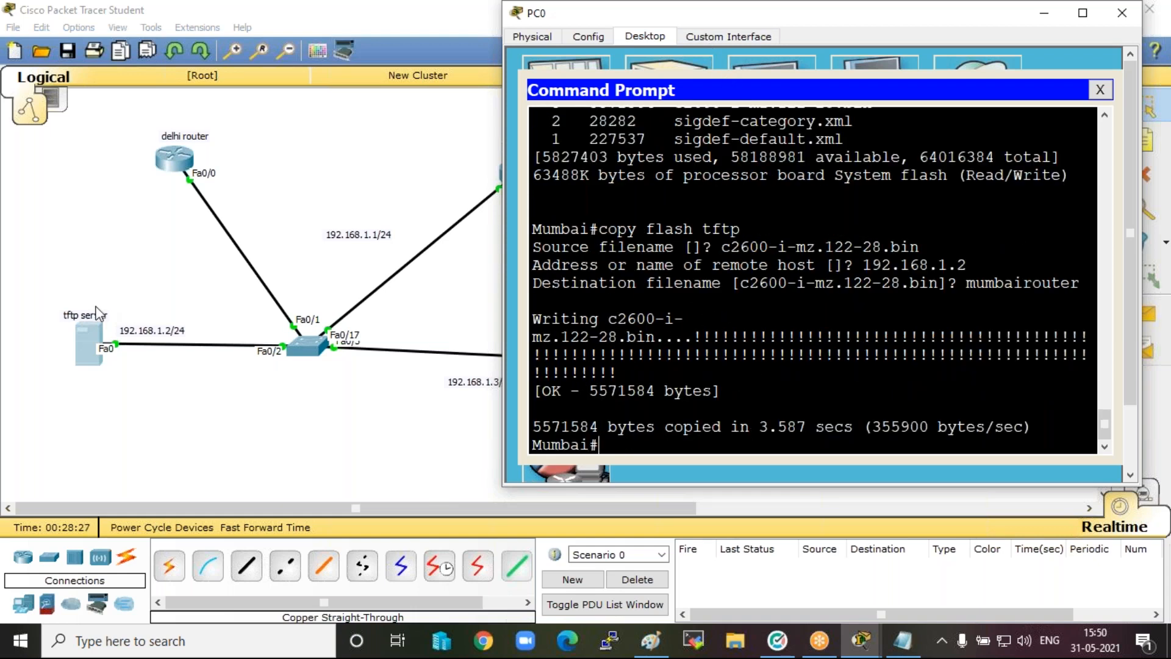
Check the TFTP server's TFTP service file list for the mumbairouter backup and minimize the server window.
{"action": "left_click", "coordinate": [79, 329]}
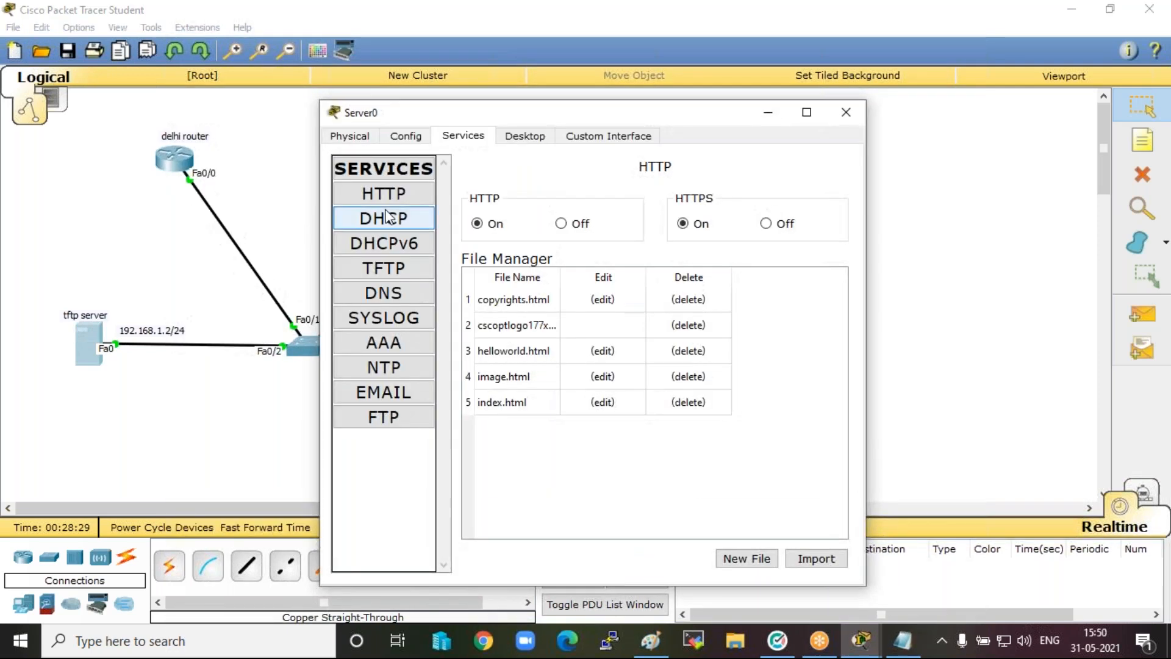
{"action": "left_click", "coordinate": [391, 267]}
{"action": "scroll", "coordinate": [680, 400], "scroll_direction": "down", "scroll_amount": 2}
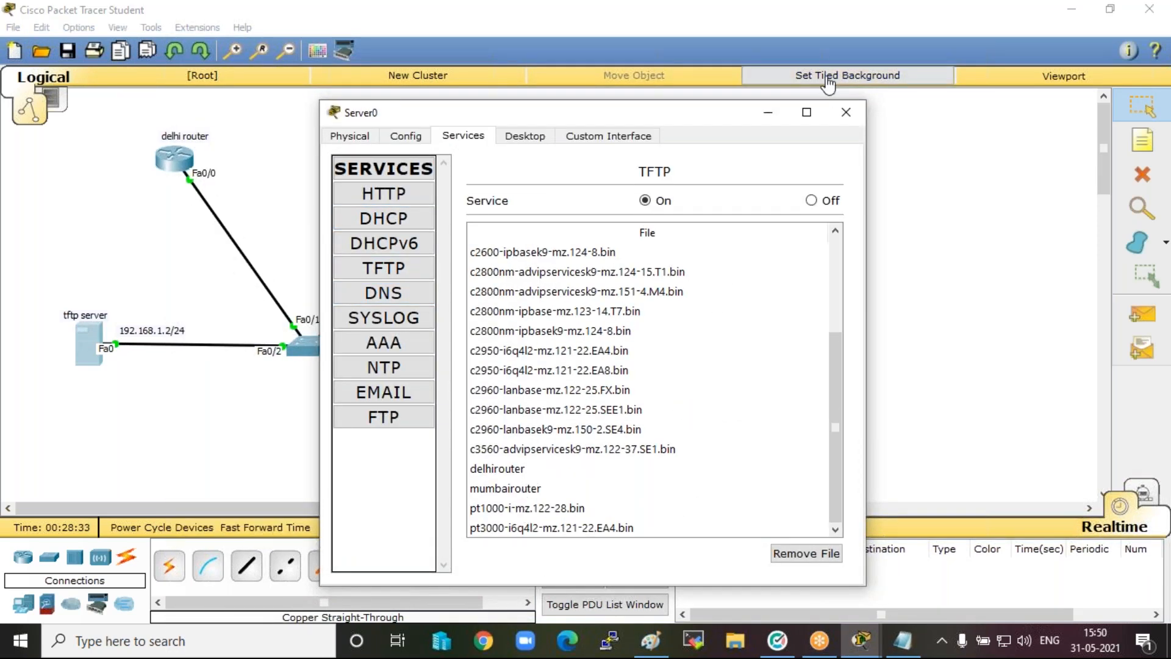
{"action": "left_click", "coordinate": [768, 111]}
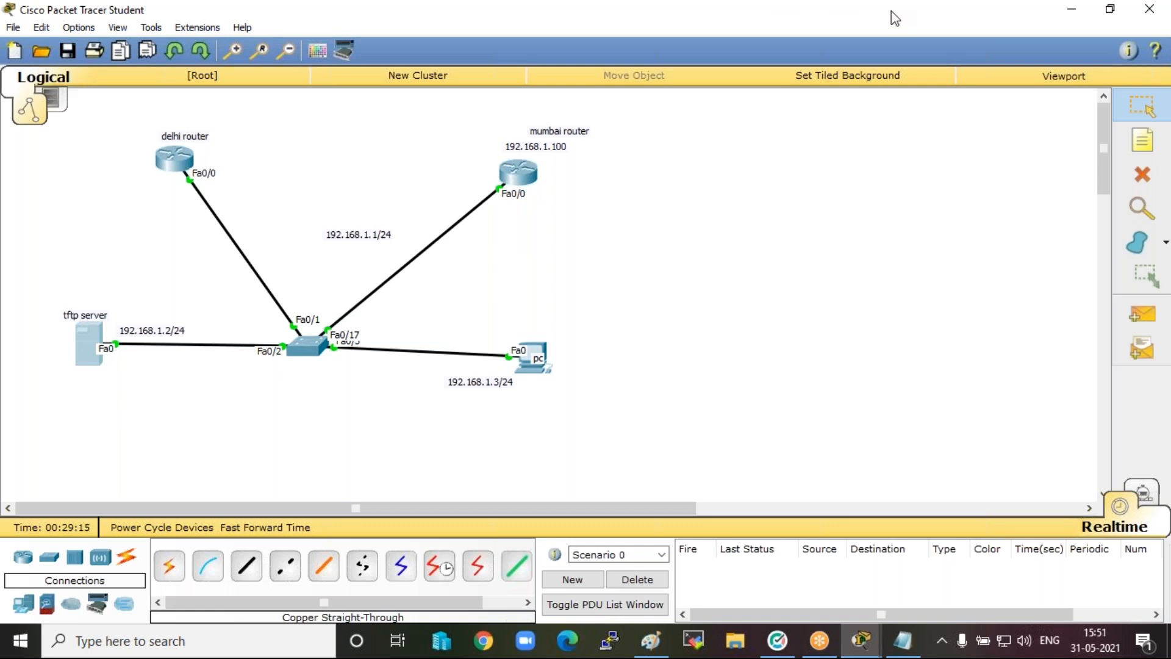
{"action": "left_click", "coordinate": [830, 33]}
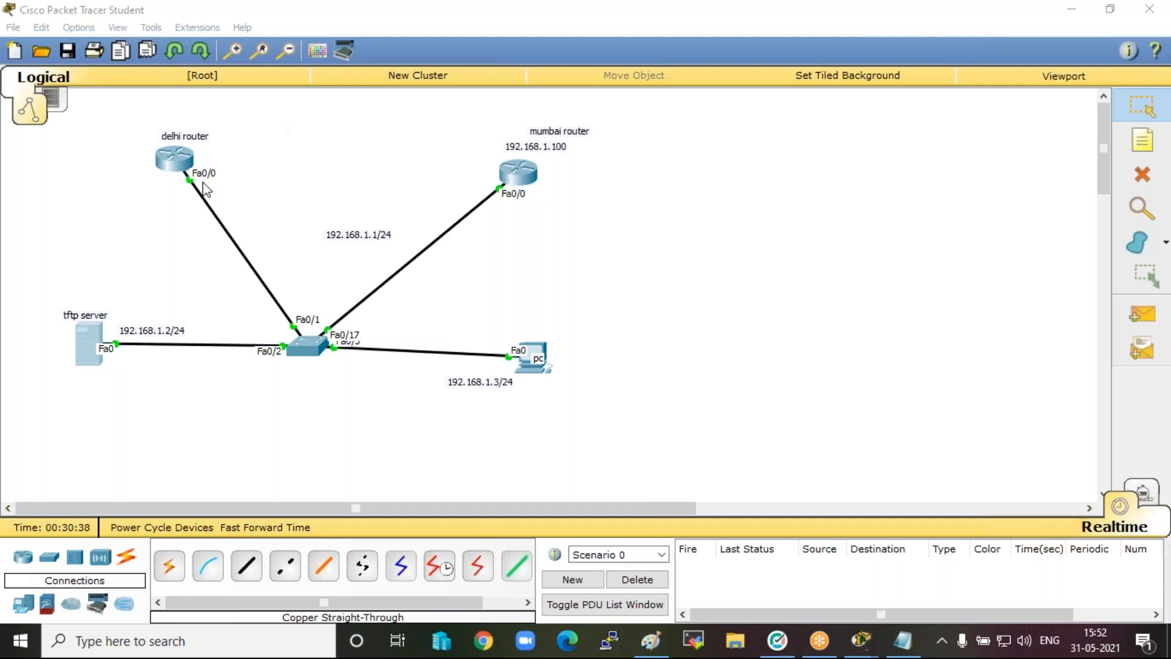
Switch to the Paint diagram and add the red text "backup" below the "copy ios r to tftp" label.
{"action": "left_click", "coordinate": [651, 641]}
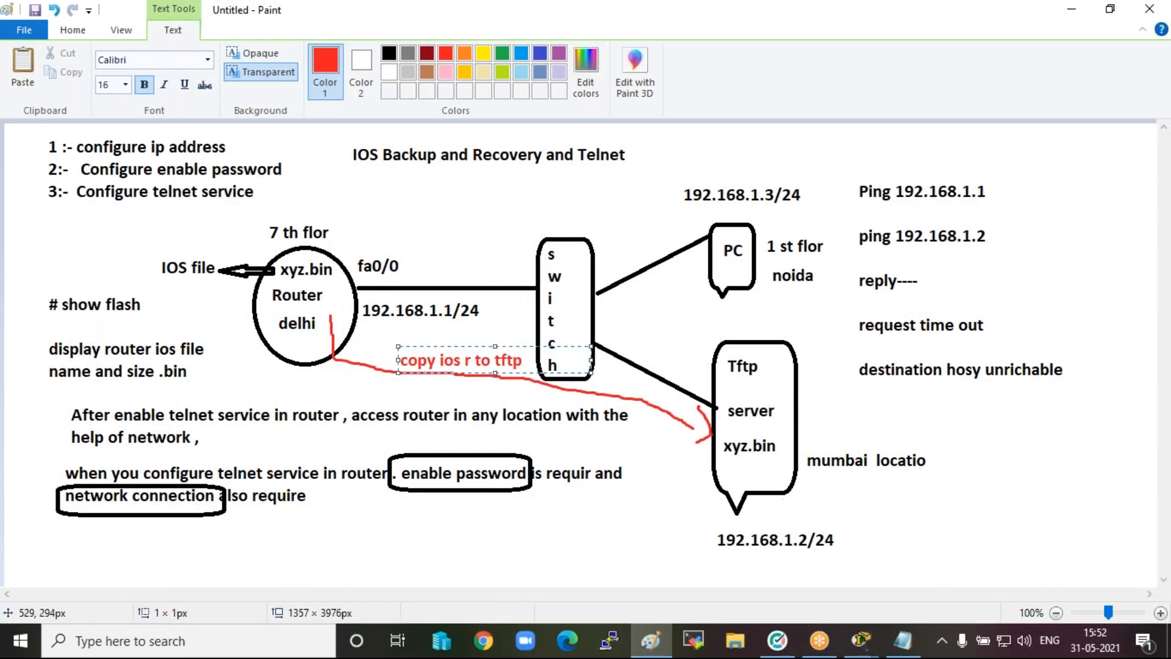
{"action": "left_click", "coordinate": [435, 385]}
{"action": "left_click", "coordinate": [433, 374]}
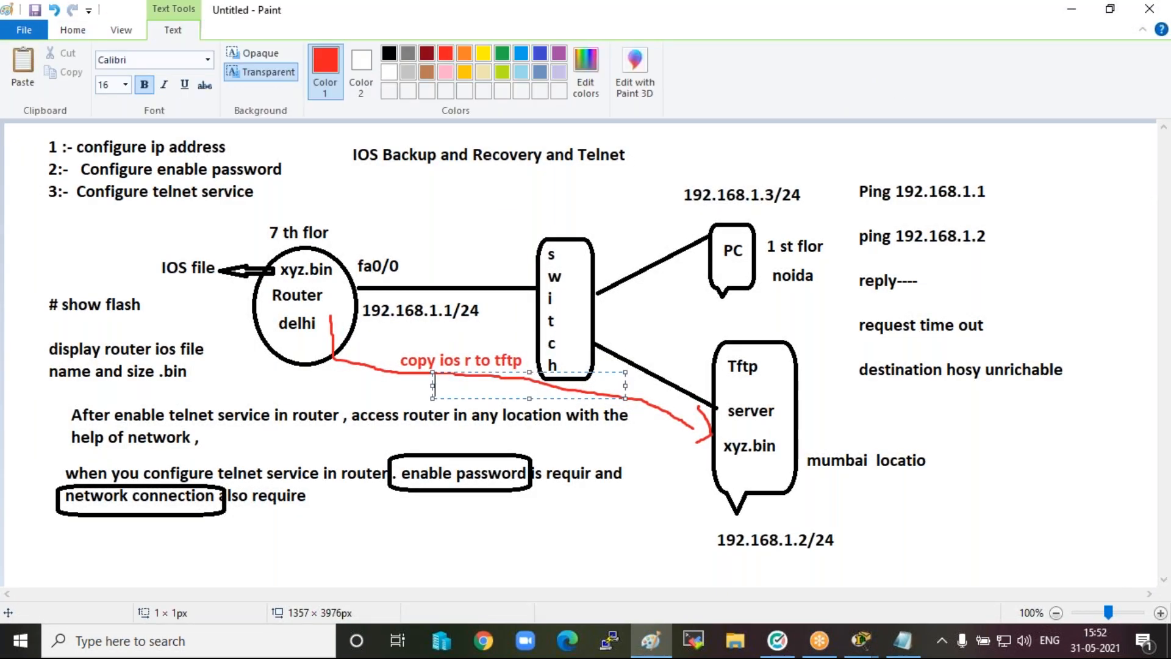
{"action": "type", "text": "backup"}
{"action": "left_click", "coordinate": [416, 428]}
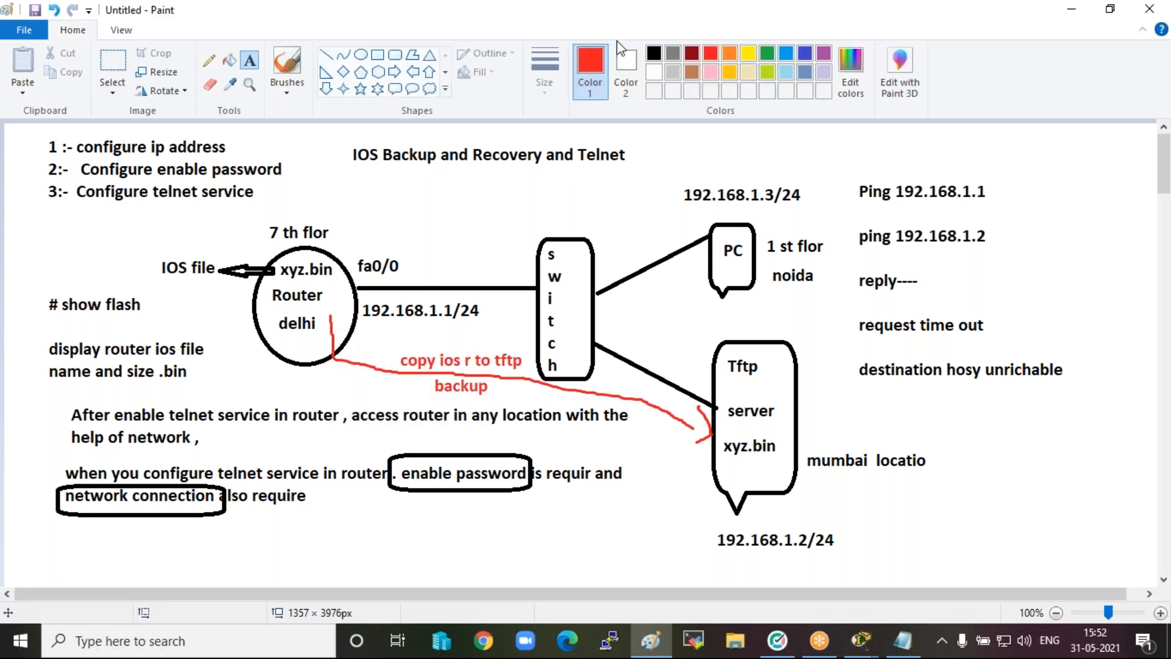
Choose the brush with green as the drawing colour for marking up the network diagram.
{"action": "left_click", "coordinate": [768, 53]}
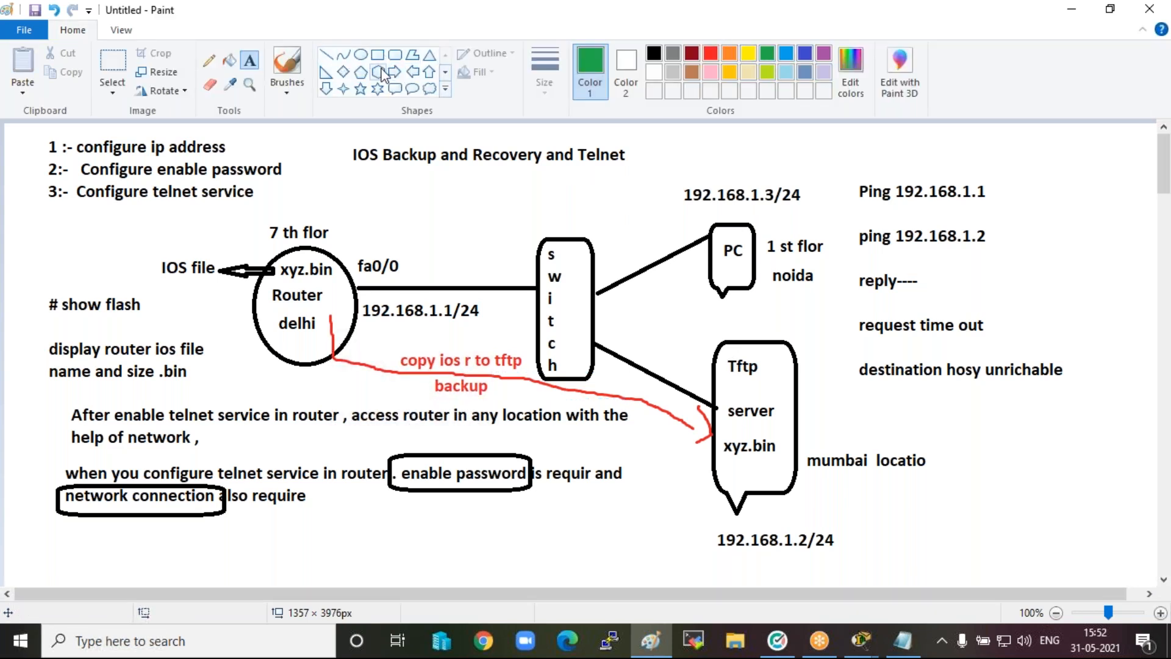
{"action": "left_click", "coordinate": [287, 67]}
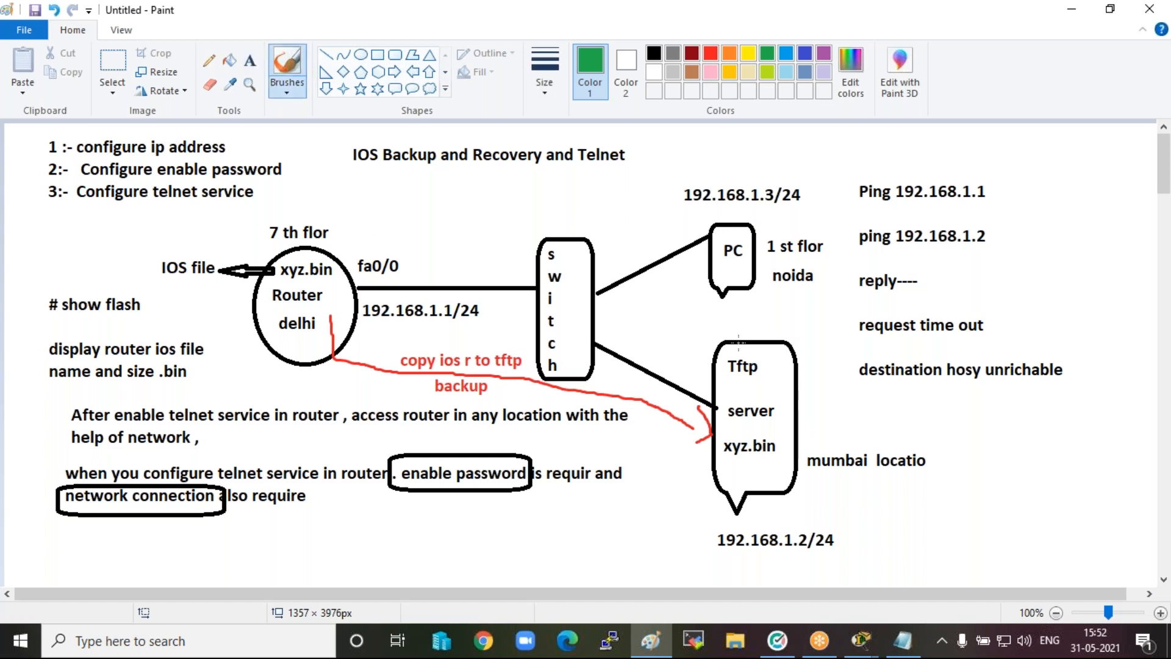
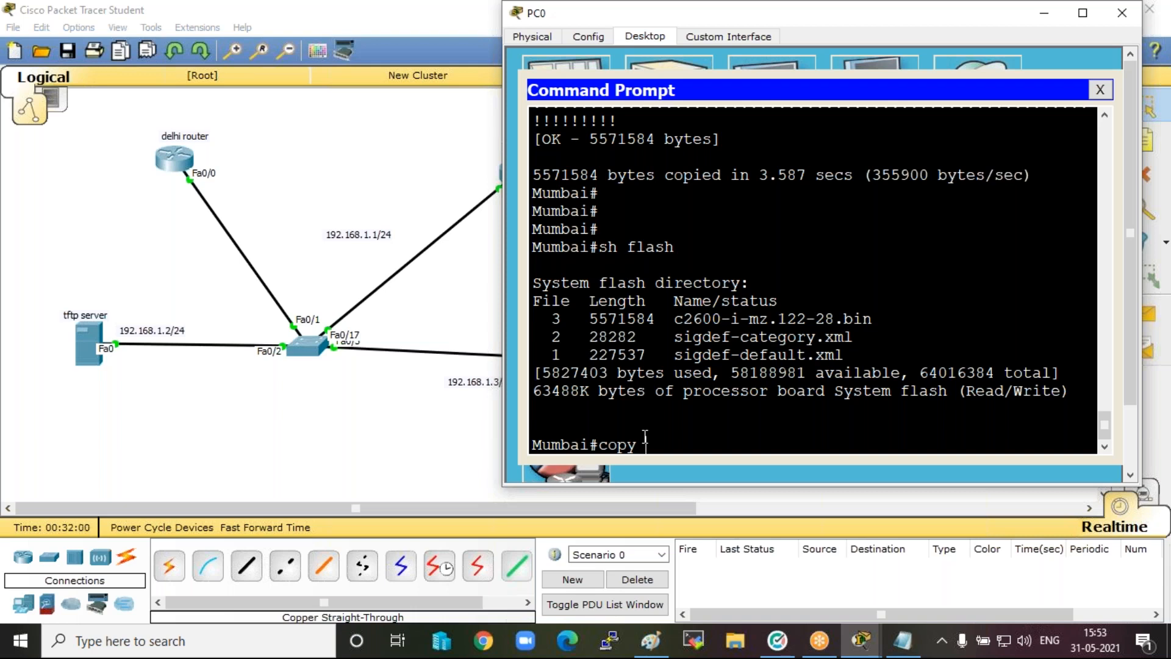
Start a copy from TFTP to flash on the Mumbai router with remote host 192.168.1.1.
{"action": "type", "text": "tftp flash"}
{"action": "key", "text": "Return"}
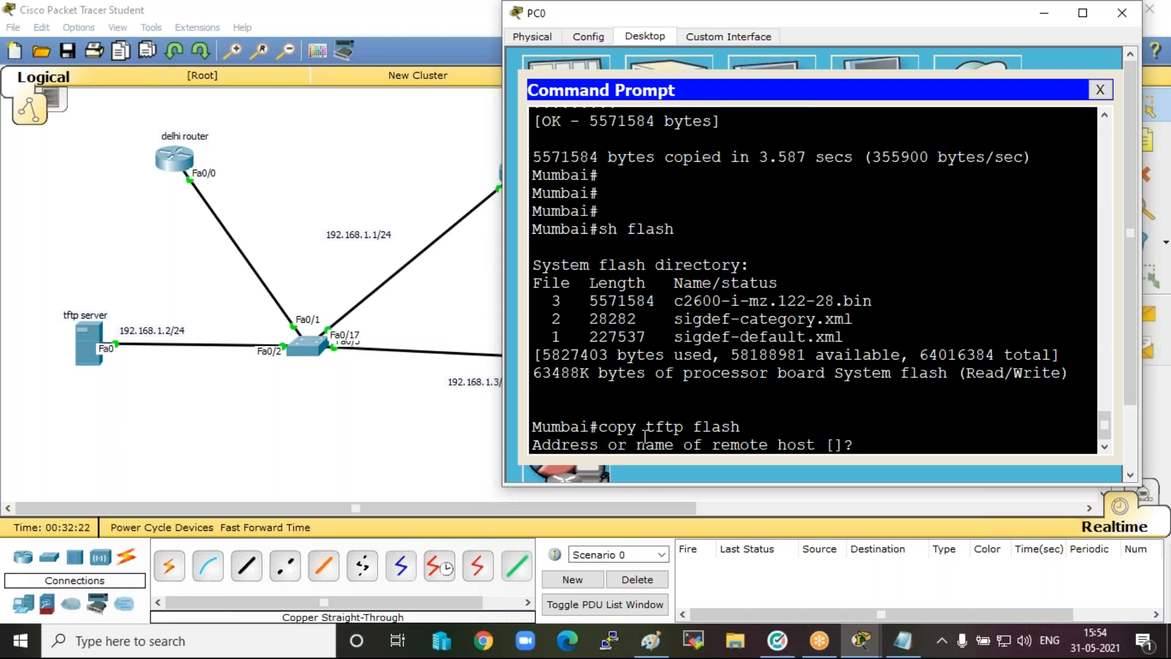
{"action": "type", "text": "192.168.1.1"}
{"action": "key", "text": "Return"}
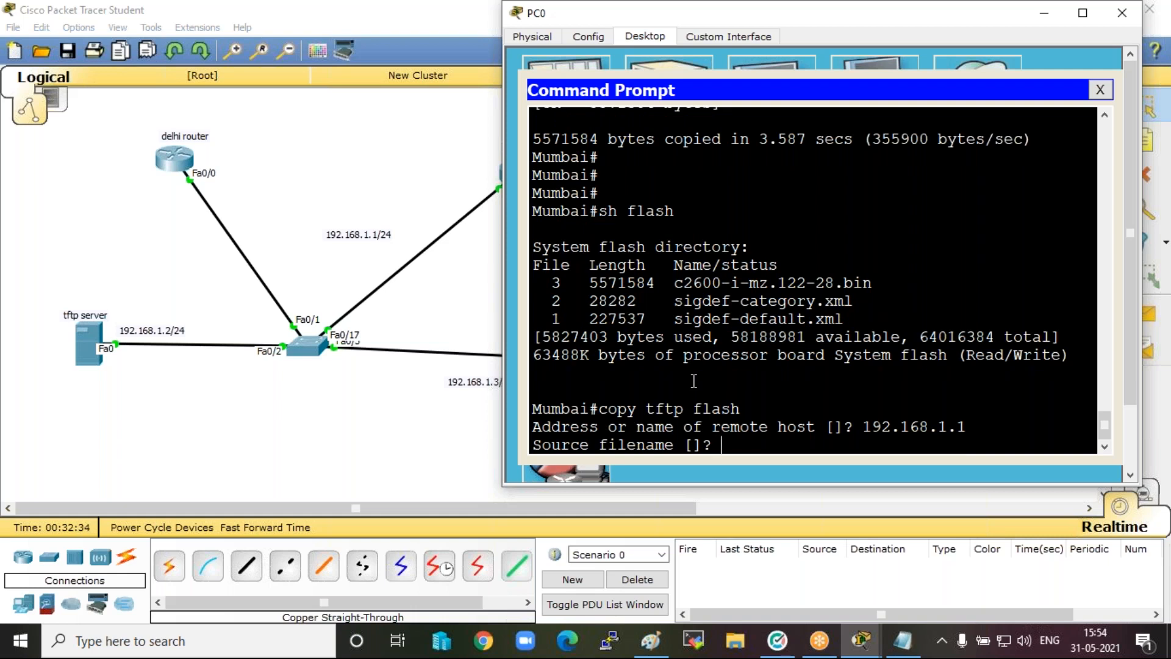
Try to copy the source file delhirouter into the Mumbai router's flash with the destination filename delhiios.
{"action": "type", "text": "delhirouter"}
{"action": "key", "text": "Return"}
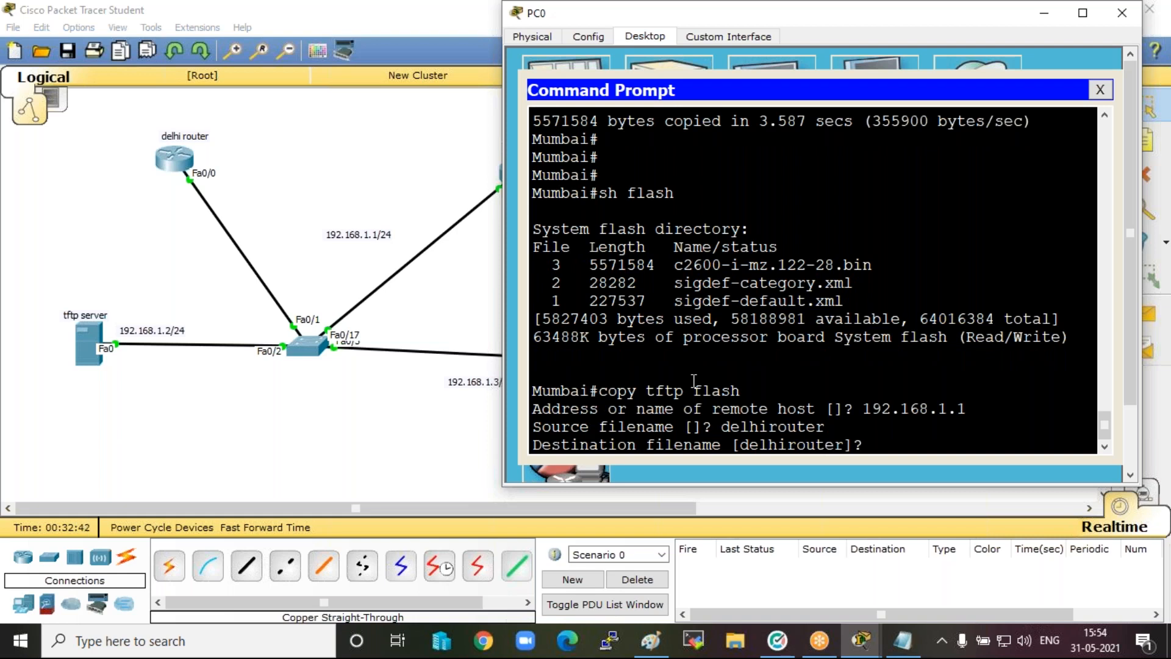
{"action": "type", "text": "delhiios"}
{"action": "left_click_drag", "start_coordinate": [667, 26], "coordinate": [746, 37]}
{"action": "key", "text": "Return"}
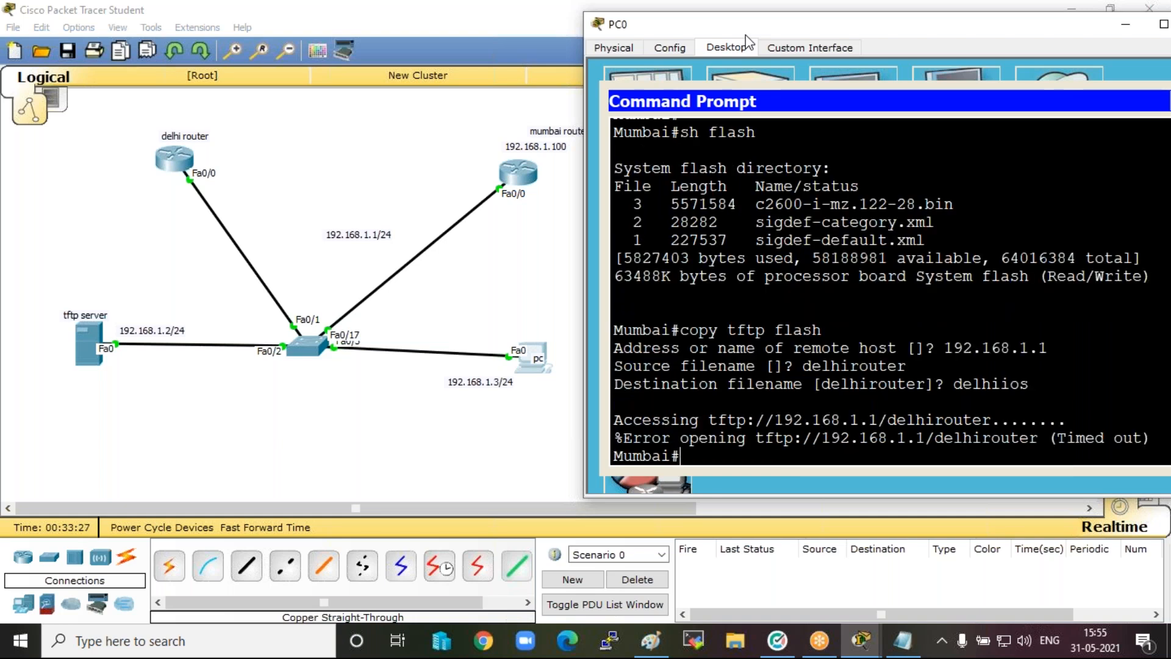
{"action": "key", "text": "Return"}
{"action": "key", "text": "Up"}
{"action": "key", "text": "Up"}
{"action": "key", "text": "Up"}
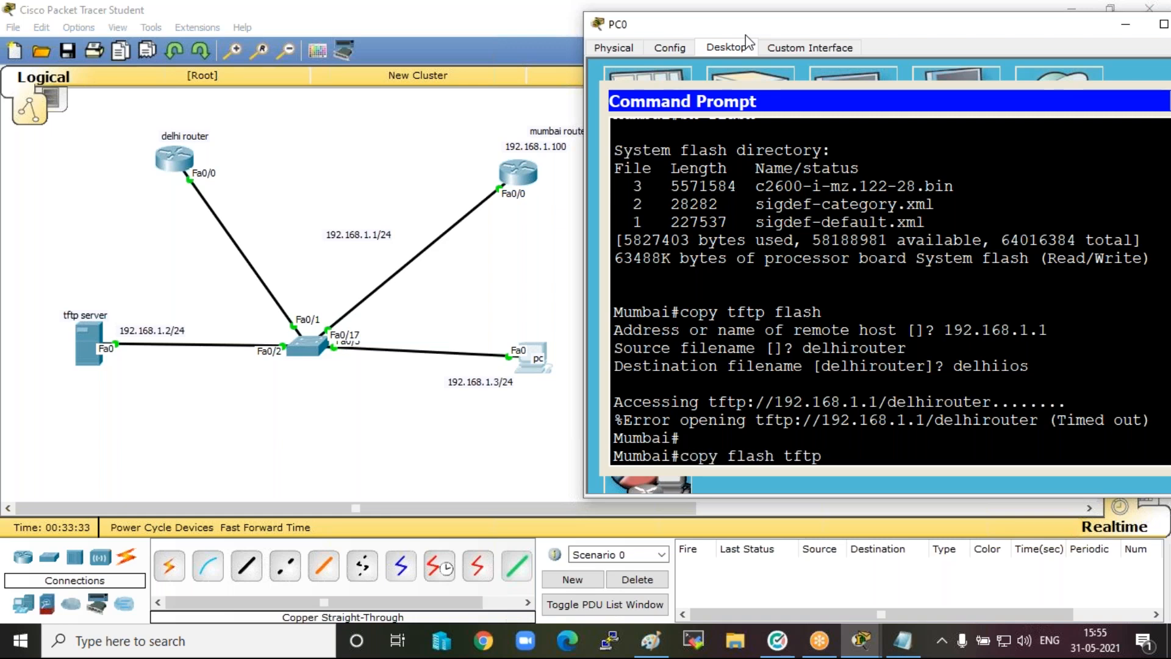
{"action": "key", "text": "Return"}
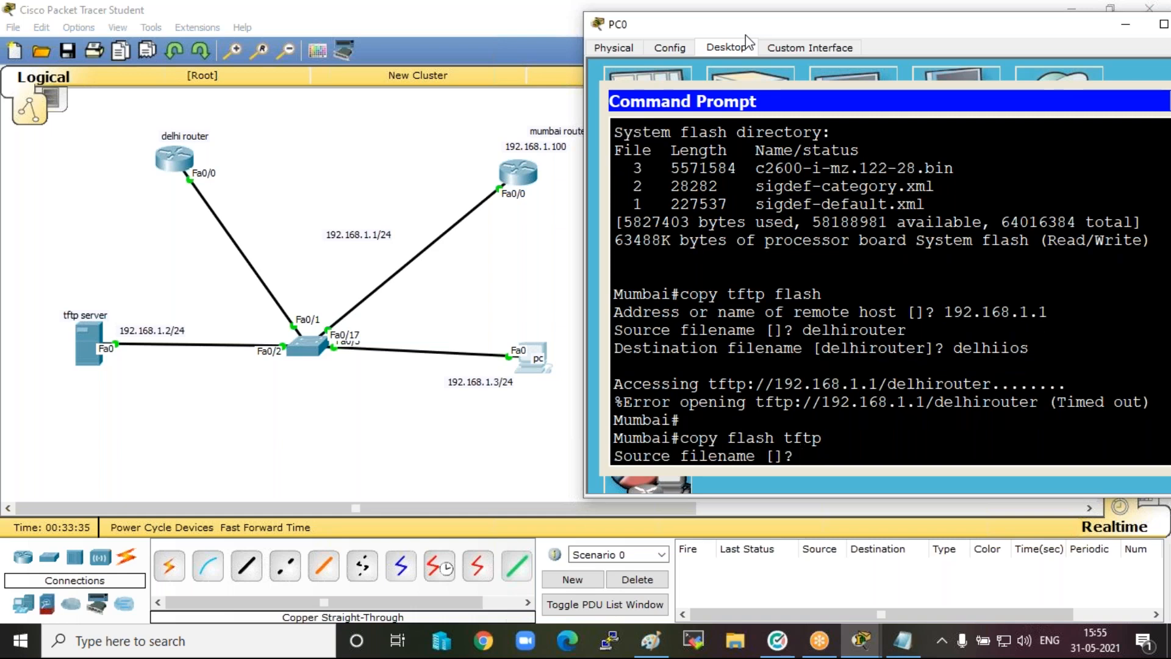
{"action": "type", "text": "192.168.1.2"}
{"action": "key", "text": "Return"}
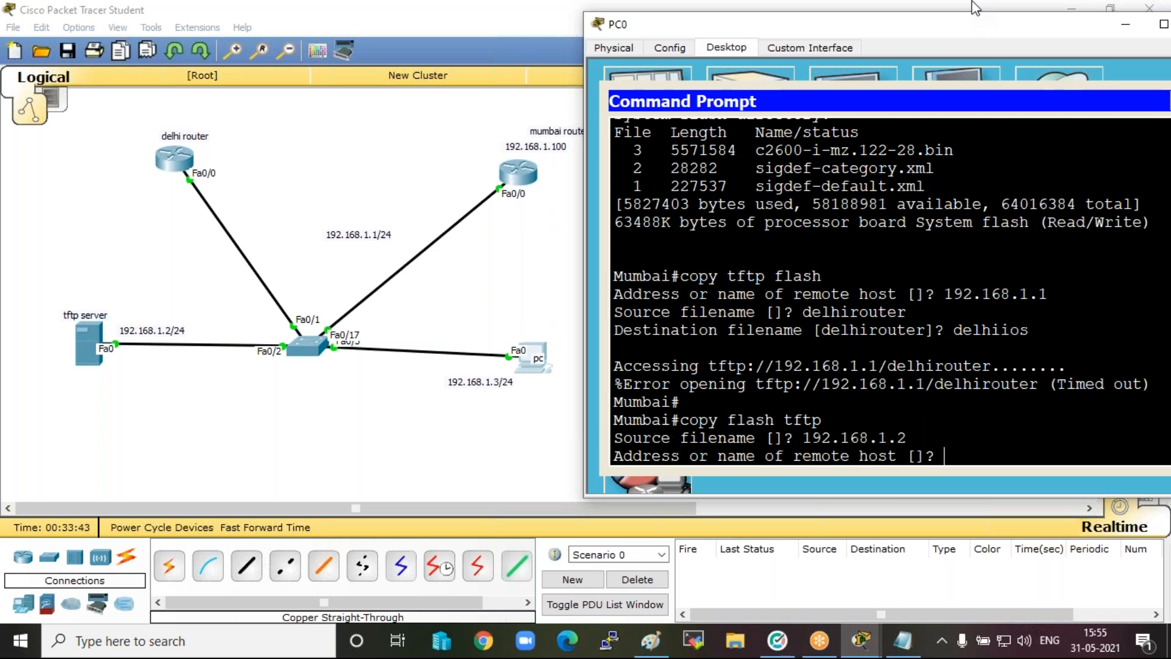
{"action": "key", "text": "Return"}
{"action": "key", "text": "Return"}
{"action": "key", "text": "Return"}
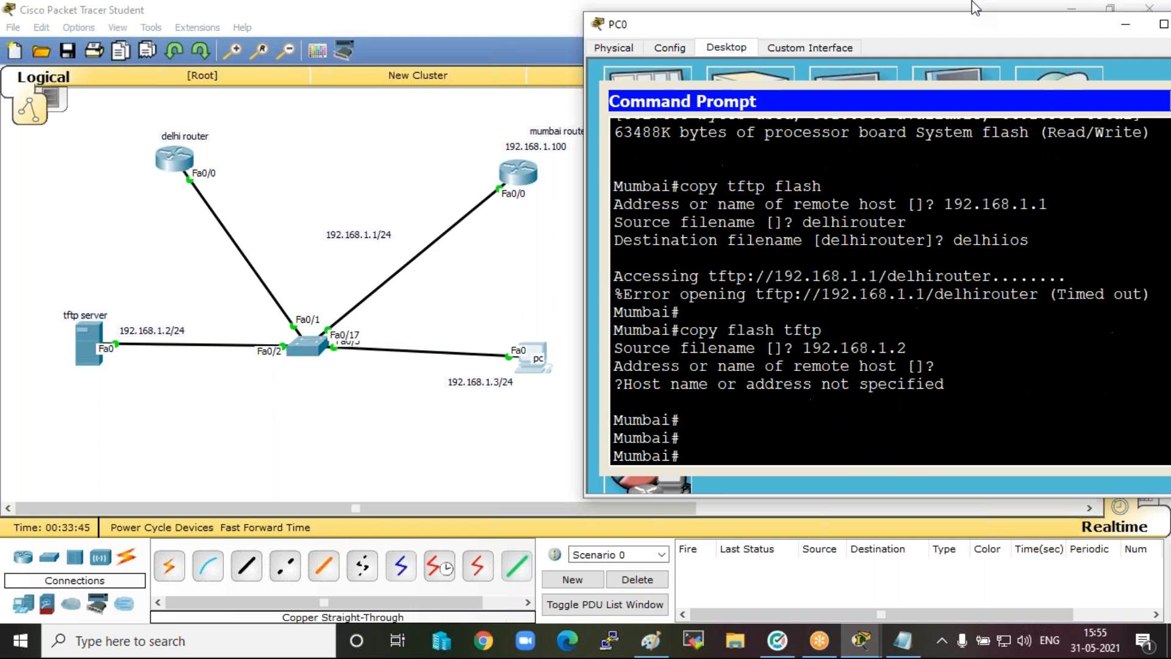
Start a copy from TFTP to flash on the Mumbai router with remote host 192.168.1.2.
{"action": "type", "text": "copy tftp flash"}
{"action": "key", "text": "Return"}
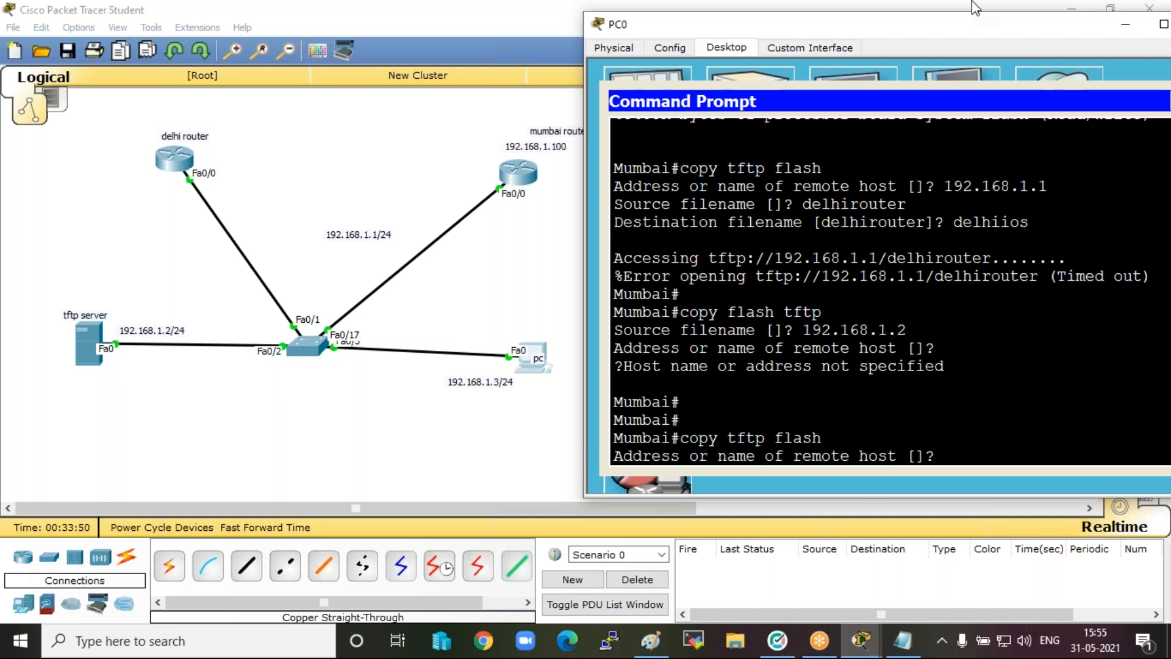
{"action": "type", "text": "192.168.1.2"}
{"action": "key", "text": "Return"}
Copy the source file delhirouter into the Mumbai router's flash with the destination filename delhiios.
{"action": "type", "text": "delhirouter"}
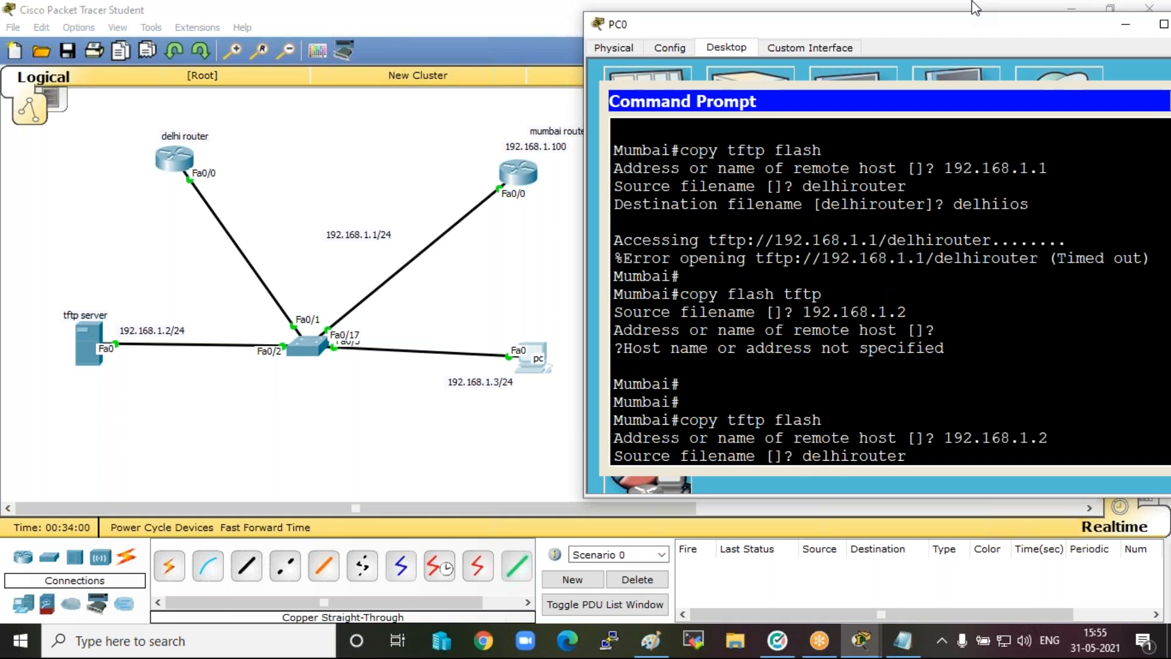
{"action": "key", "text": "Return"}
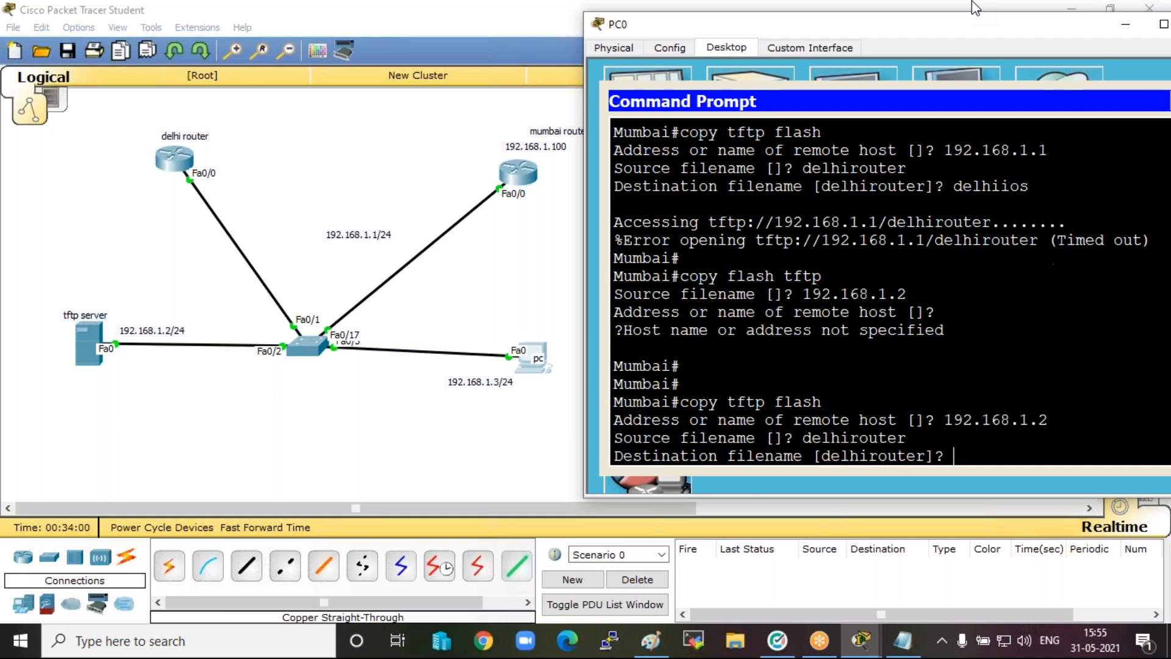
{"action": "type", "text": "delhiios"}
{"action": "key", "text": "Return"}
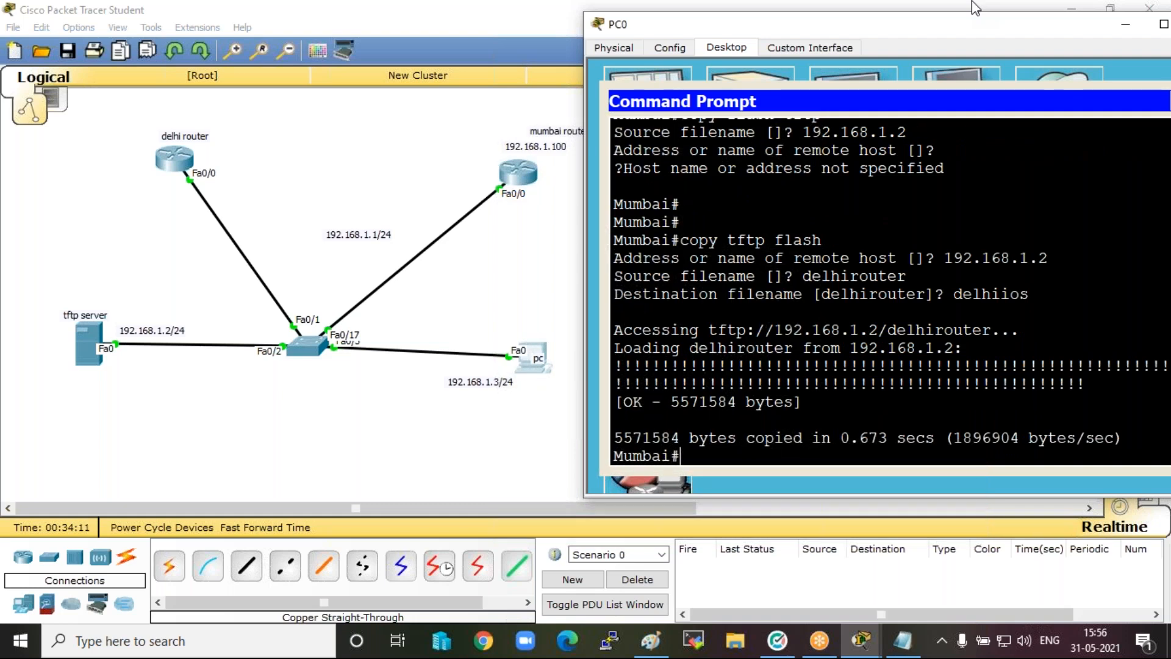
List the contents of the Mumbai router's flash to check for the copied delhiios file.
{"action": "type", "text": "sh flash"}
{"action": "key", "text": "Return"}
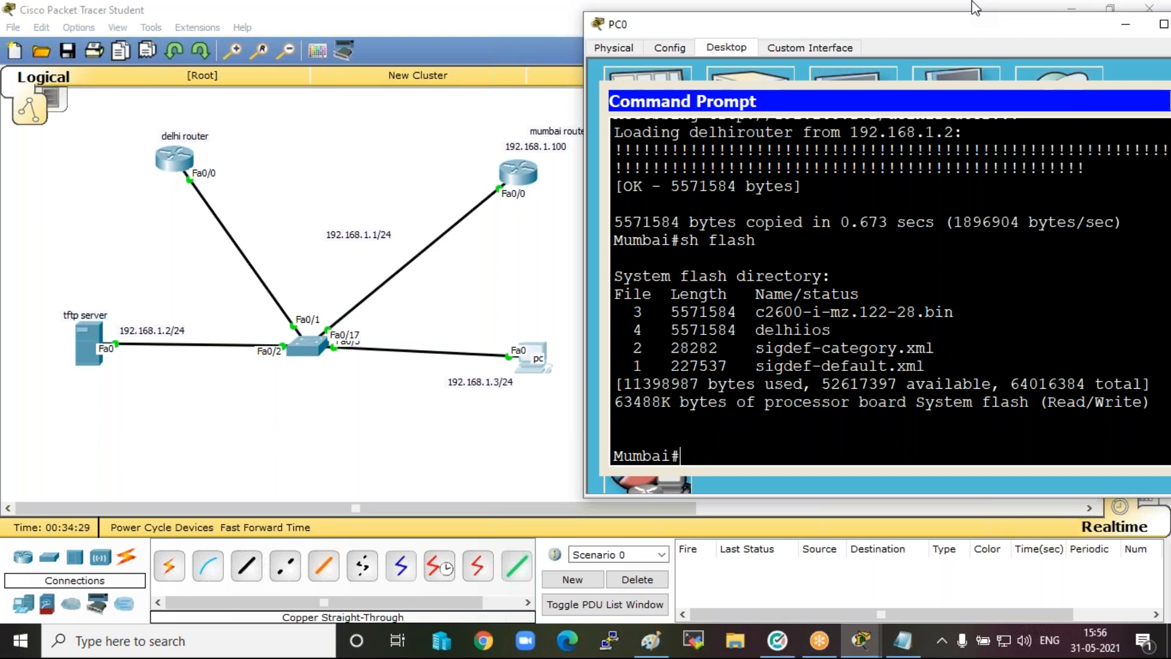
Telnet from Mumbai to the delhi router at 192.168.1.1 and enter privileged mode, supplying the login and enable passwords.
{"action": "type", "text": "telnet  192.16"}
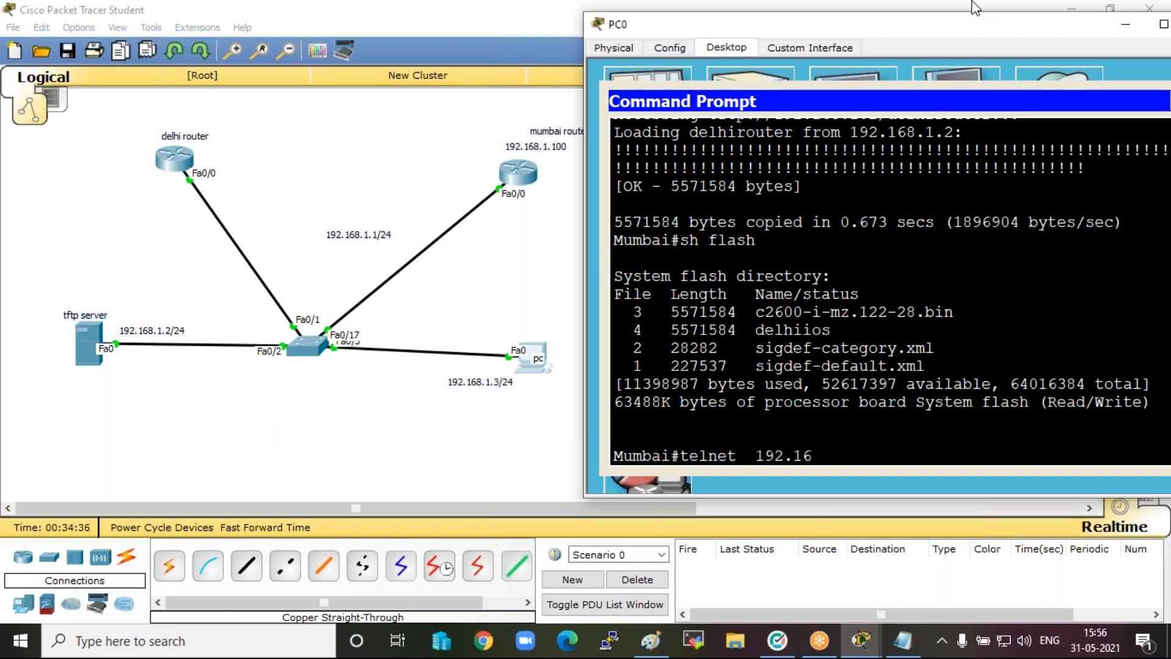
{"action": "type", "text": "8.1.1"}
{"action": "key", "text": "Return"}
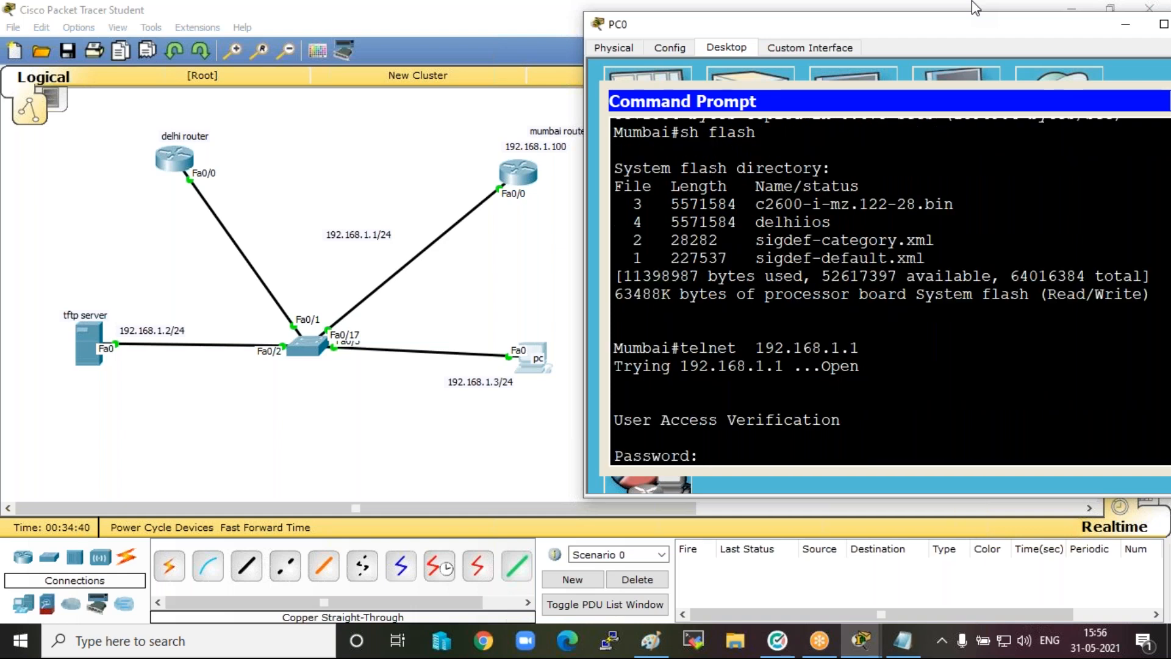
{"action": "key", "text": "Return"}
{"action": "type", "text": "en"}
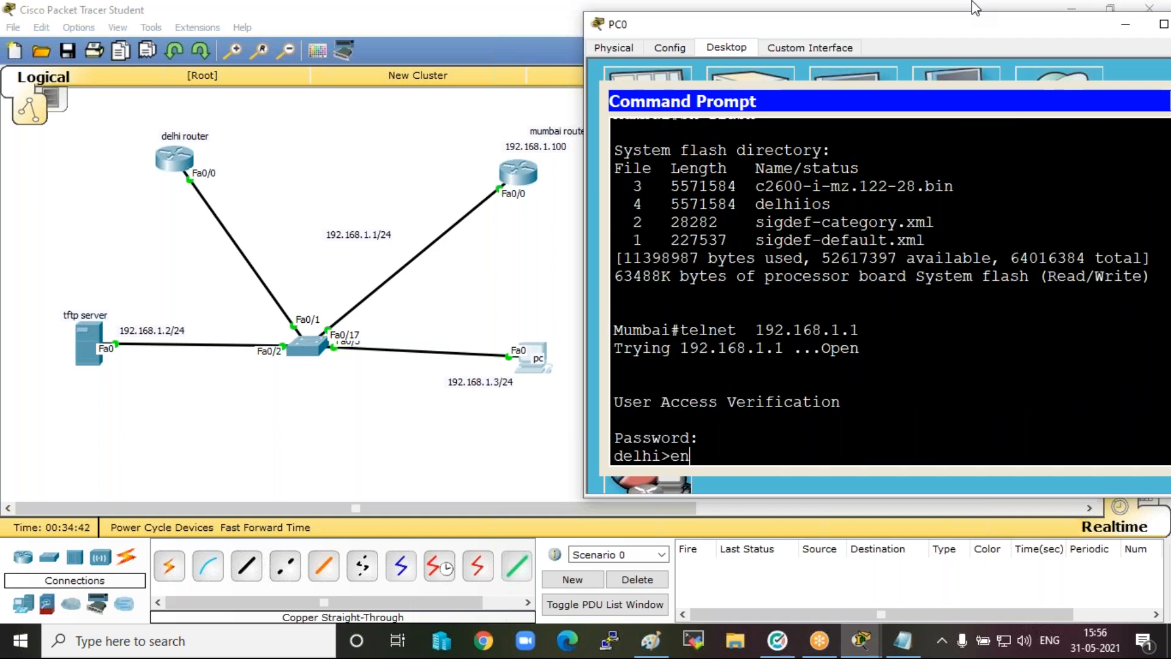
{"action": "key", "text": "Return"}
{"action": "key", "text": "Return"}
{"action": "key", "text": "Return"}
{"action": "key", "text": "Return"}
Start a copy from TFTP to flash on the delhi router with remote host 192.168.1.2.
{"action": "type", "text": "co"}
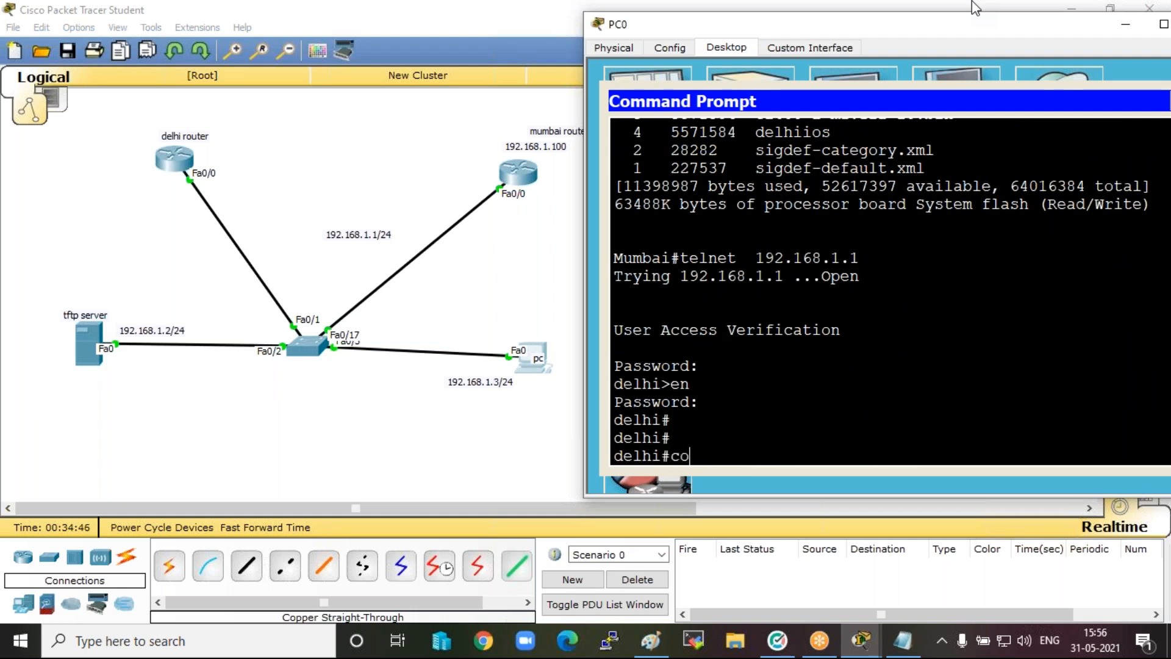
{"action": "type", "text": "py tftp flash"}
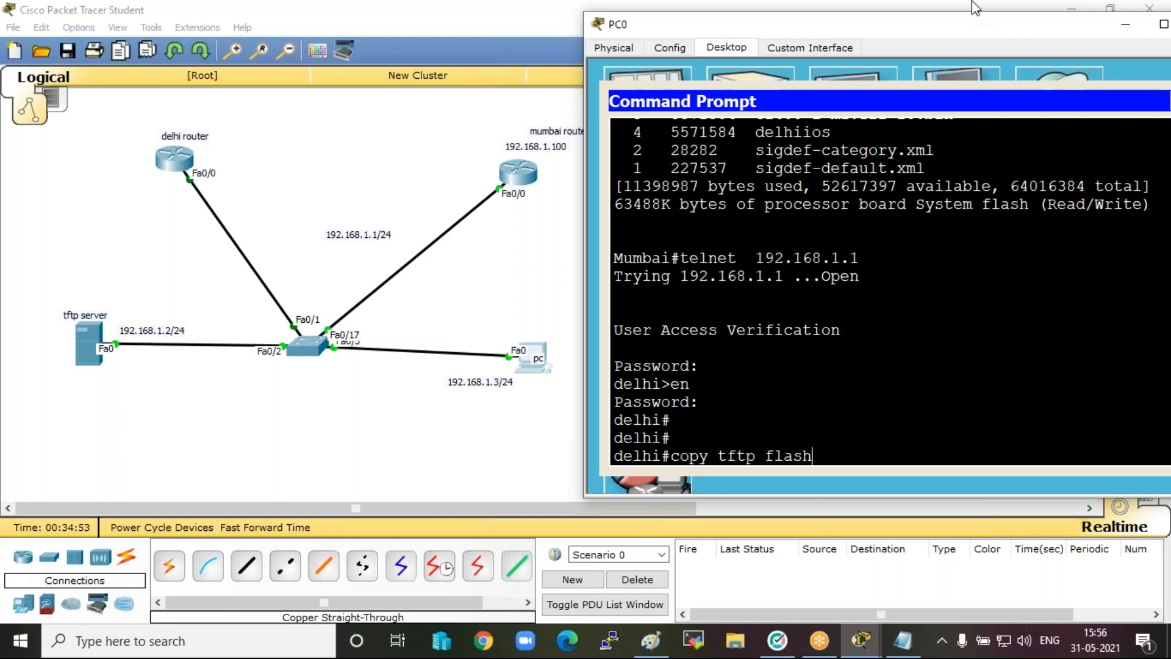
{"action": "key", "text": "Return"}
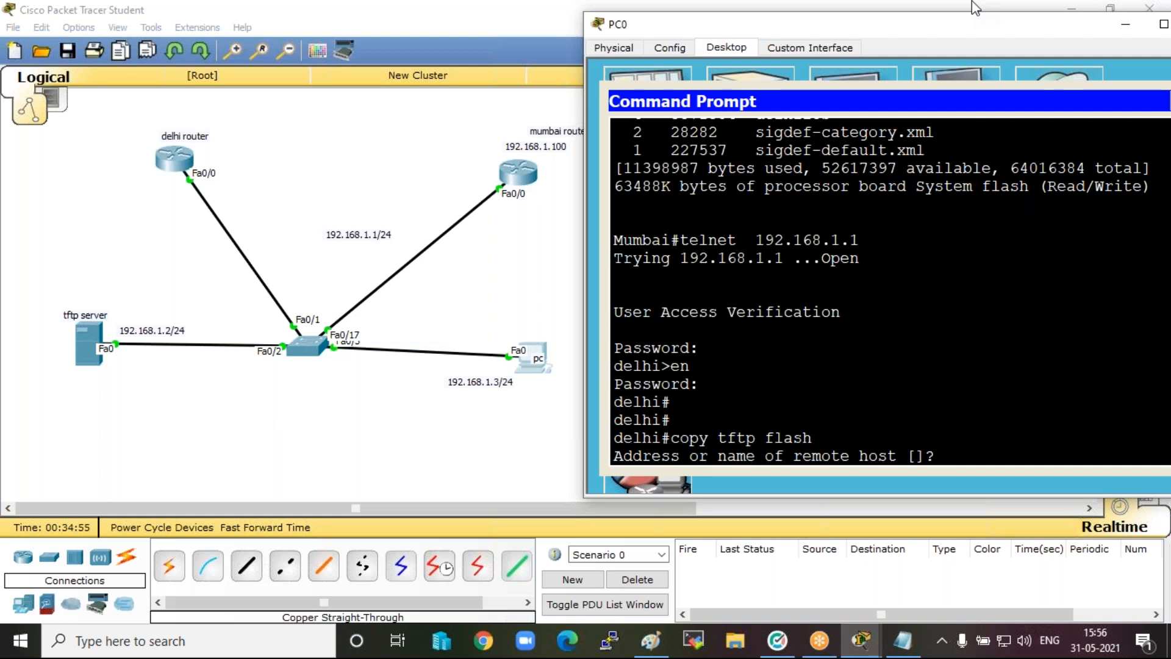
{"action": "type", "text": "192.168.1.2"}
{"action": "key", "text": "Return"}
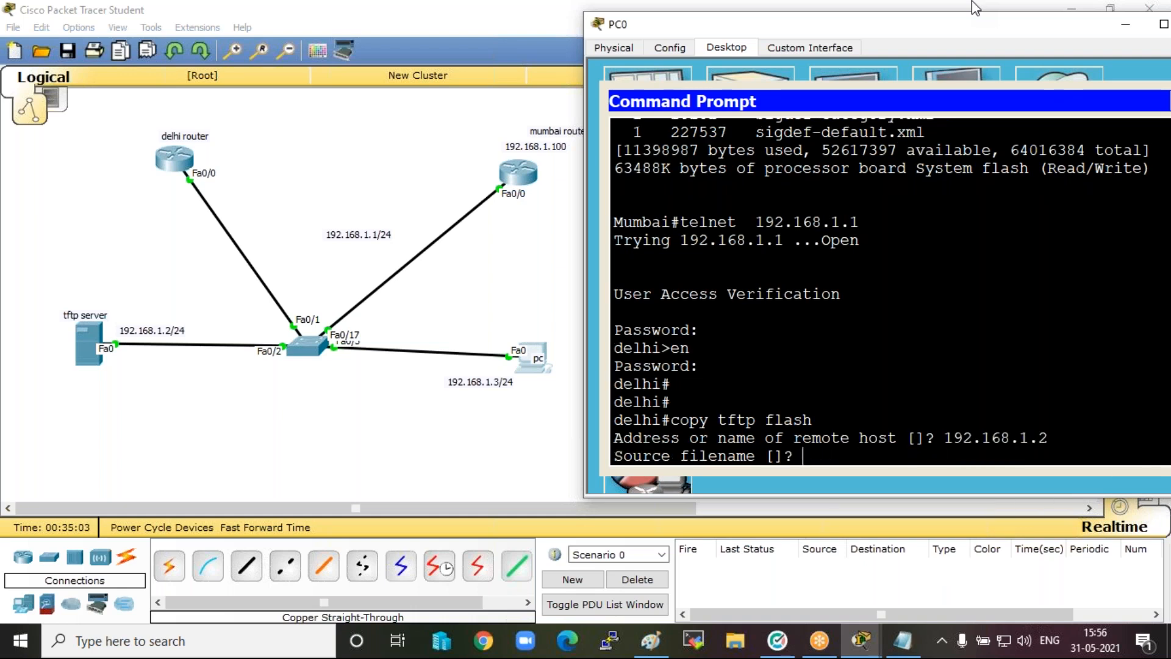
Copy the source file mumbairouter into the delhi router's flash with the destination filename mumbaiios.
{"action": "type", "text": "mumbairouter"}
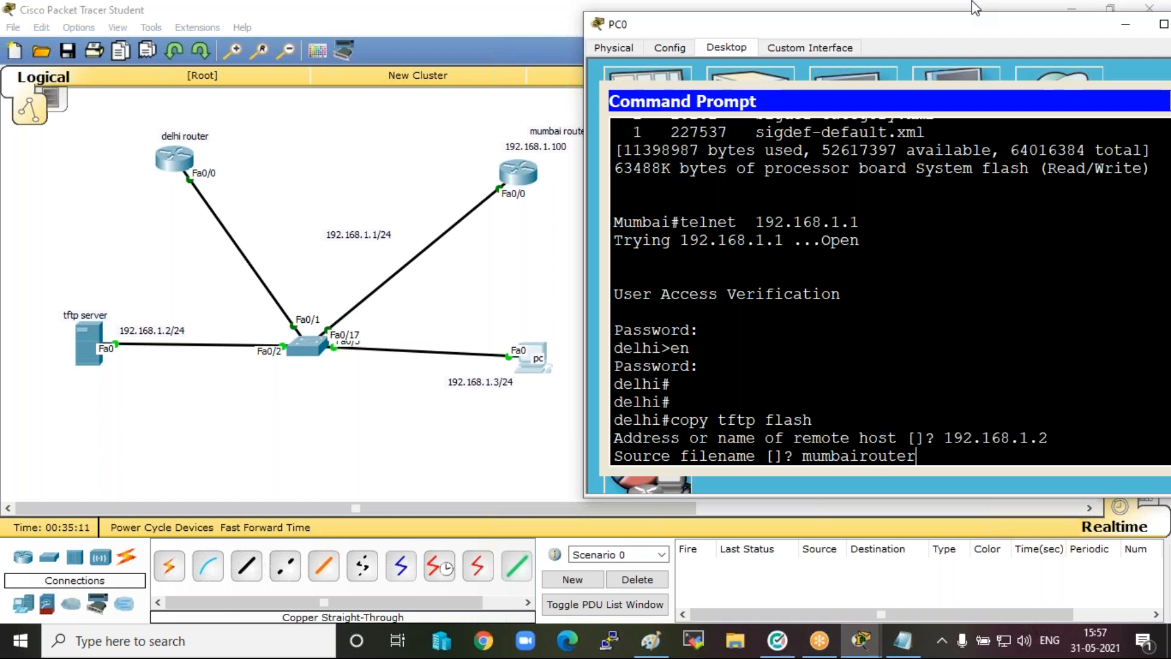
{"action": "key", "text": "Return"}
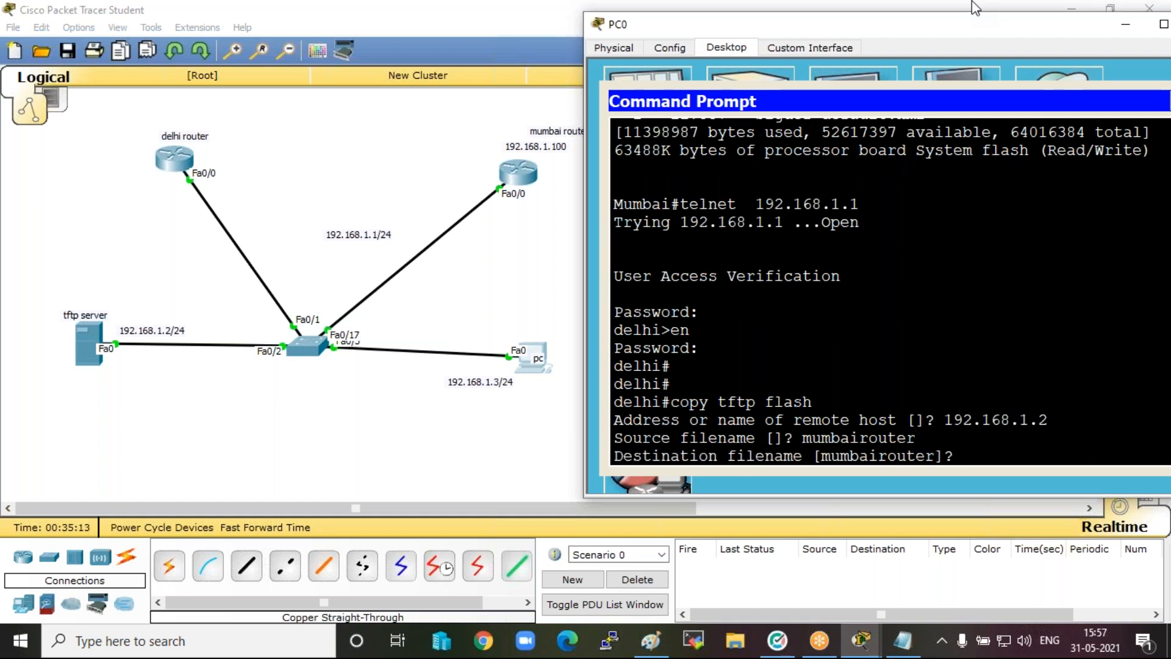
{"action": "type", "text": "mumbaiios"}
{"action": "key", "text": "Return"}
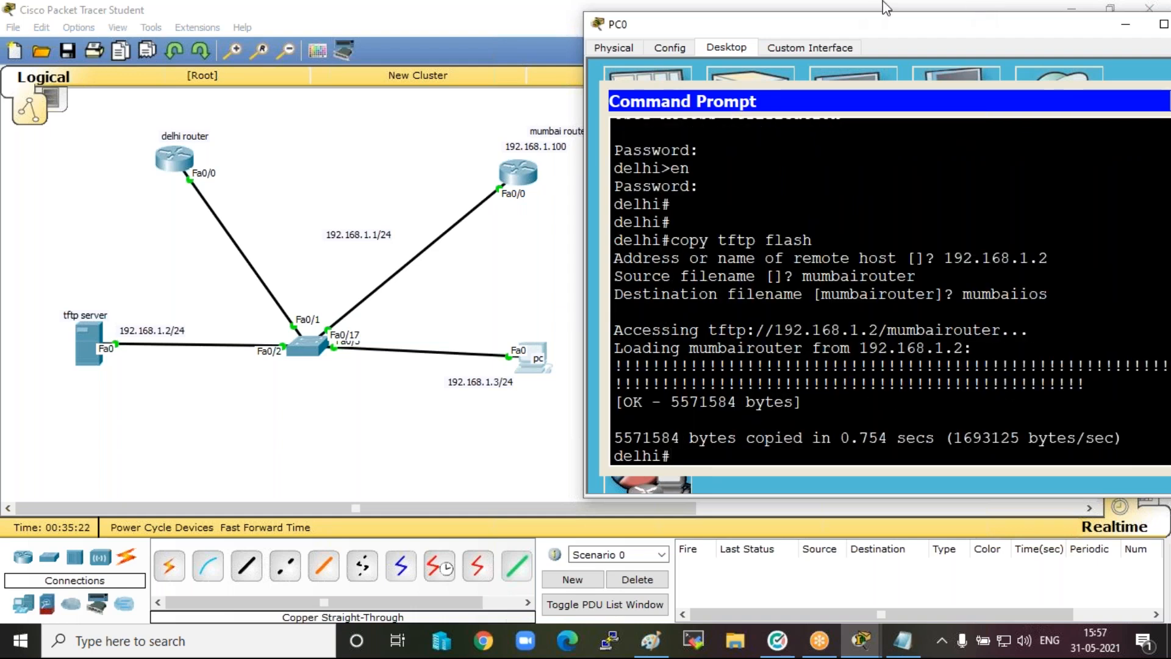
Minimize the PC0 window and enter privileged mode in the delhi router's own CLI with the enable password.
{"action": "left_click_drag", "start_coordinate": [716, 30], "coordinate": [718, 58]}
{"action": "left_click_drag", "start_coordinate": [719, 137], "coordinate": [727, 243]}
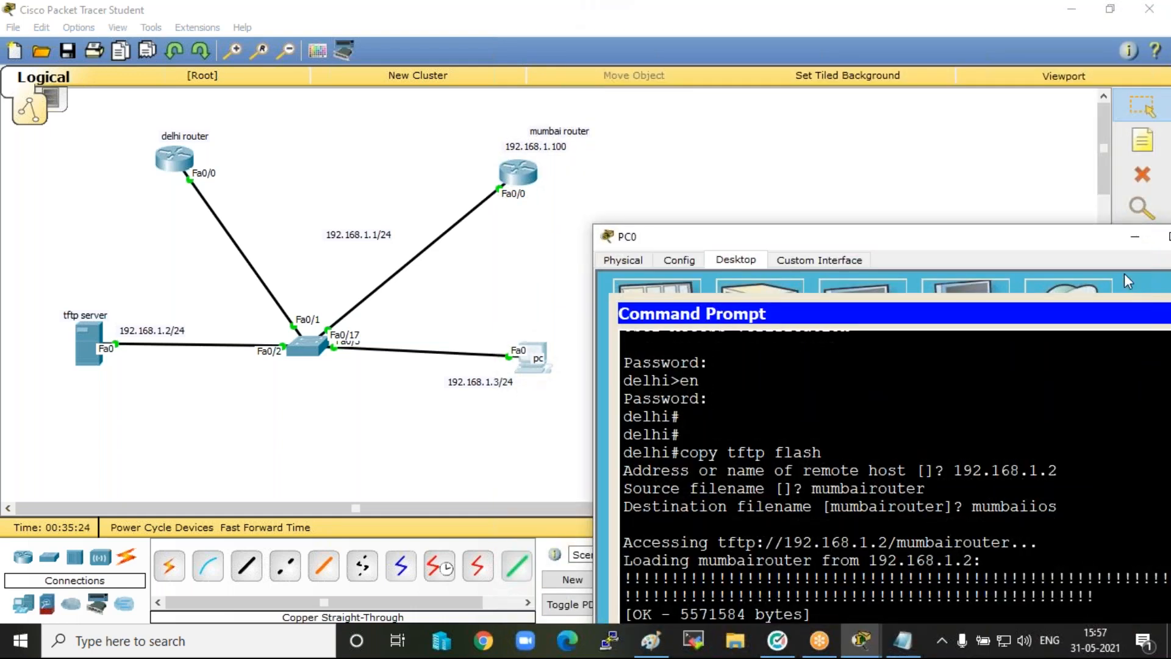
{"action": "left_click", "coordinate": [1135, 237]}
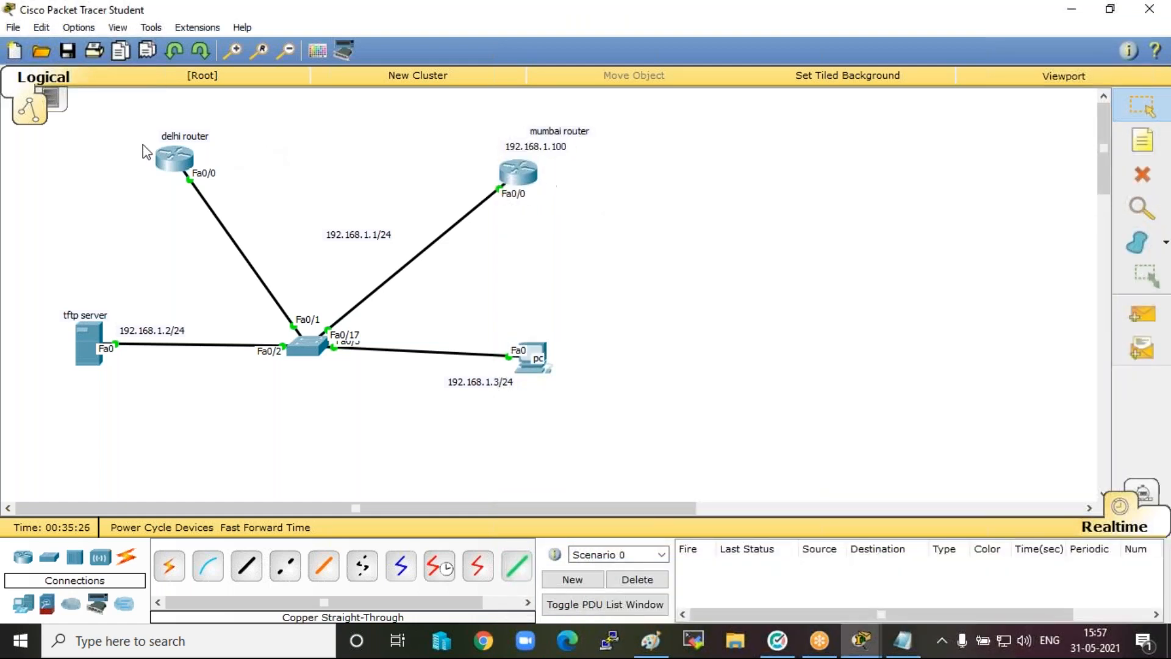
{"action": "left_click", "coordinate": [179, 156]}
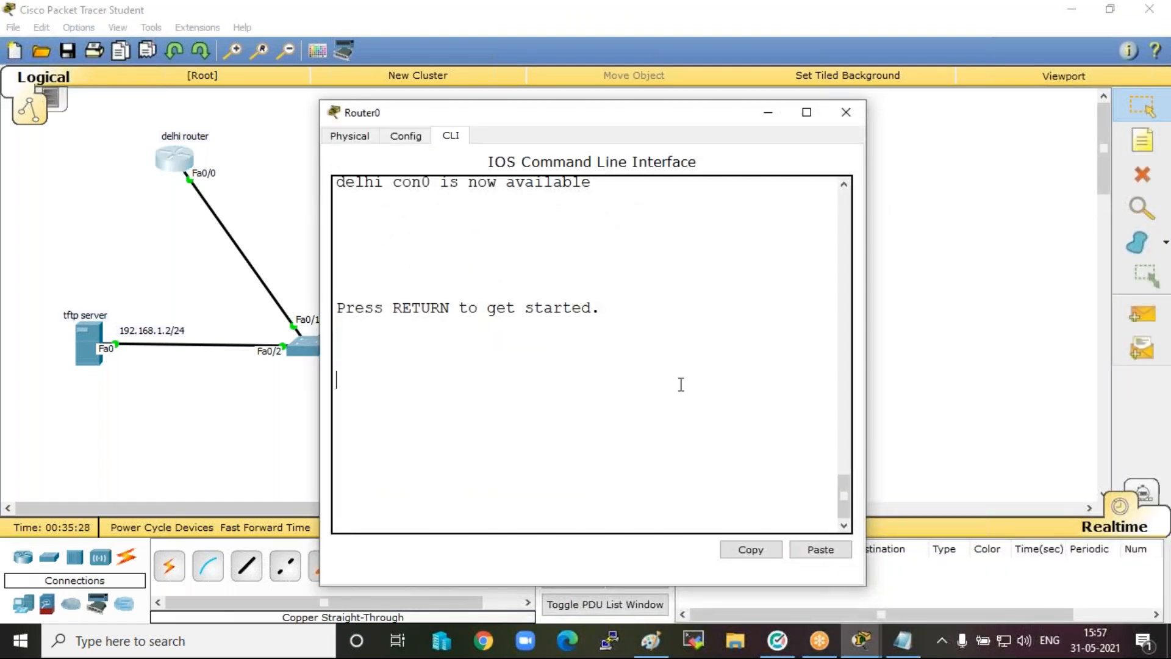
{"action": "key", "text": "Return"}
{"action": "key", "text": "Return"}
{"action": "type", "text": "en"}
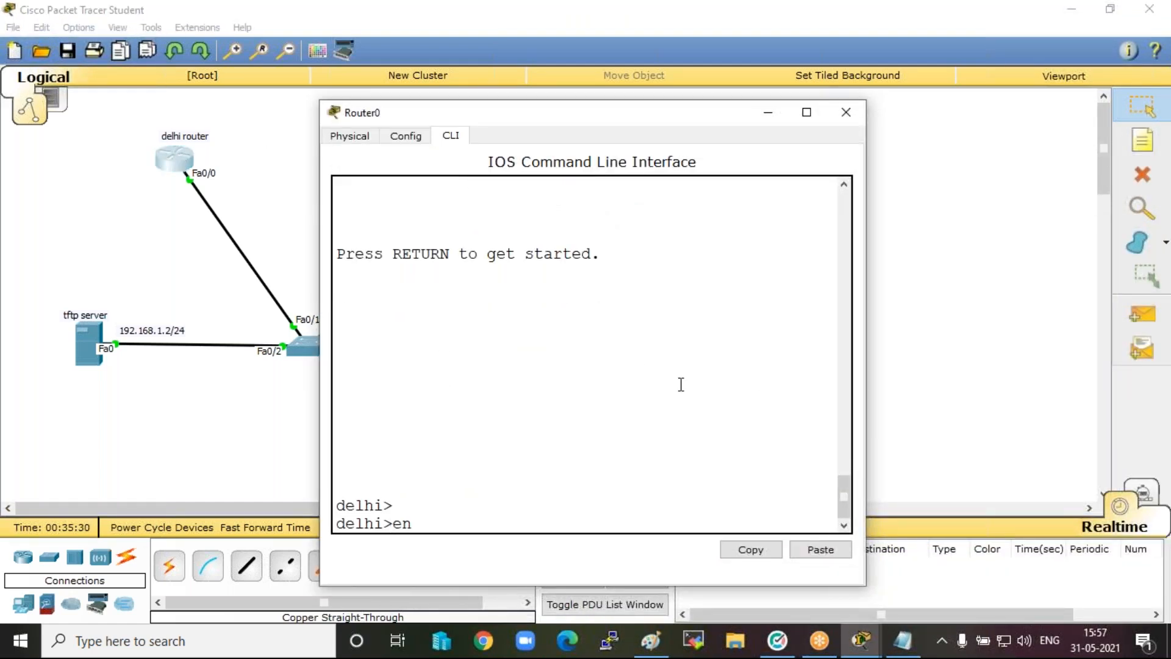
{"action": "key", "text": "Return"}
{"action": "key", "text": "Return"}
{"action": "key", "text": "Return"}
{"action": "type", "text": "en"}
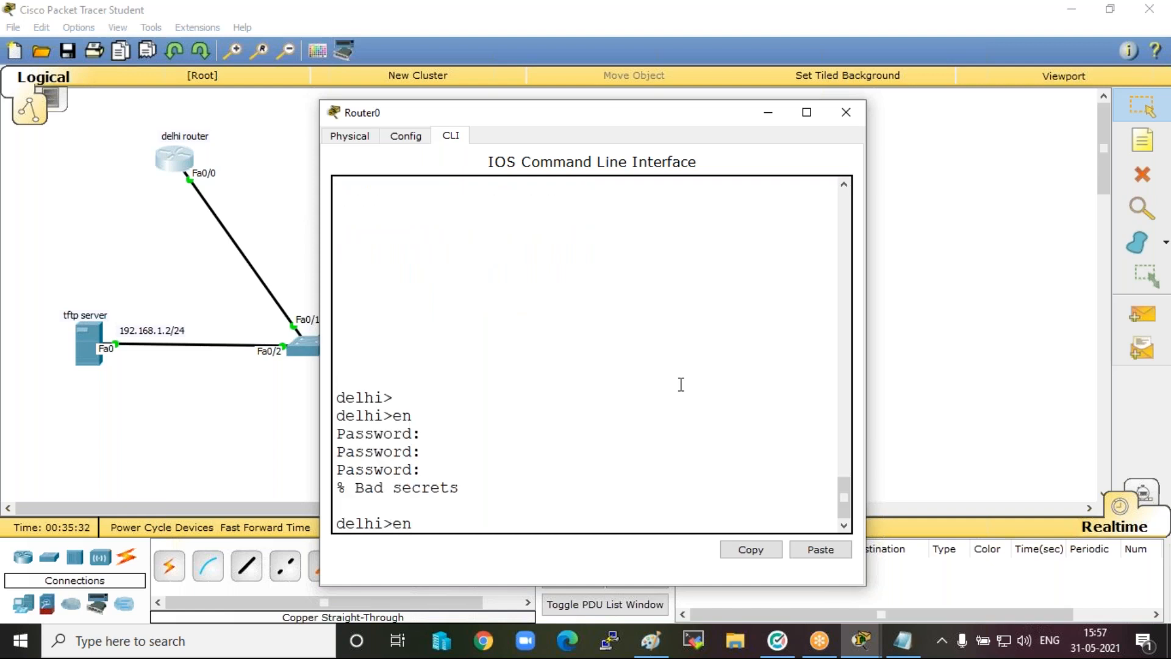
{"action": "key", "text": "Return"}
{"action": "key", "text": "Return"}
{"action": "key", "text": "Return"}
List the delhi router's flash contents, highlight the two IOS image entries, and minimize the router window.
{"action": "type", "text": "sh flash"}
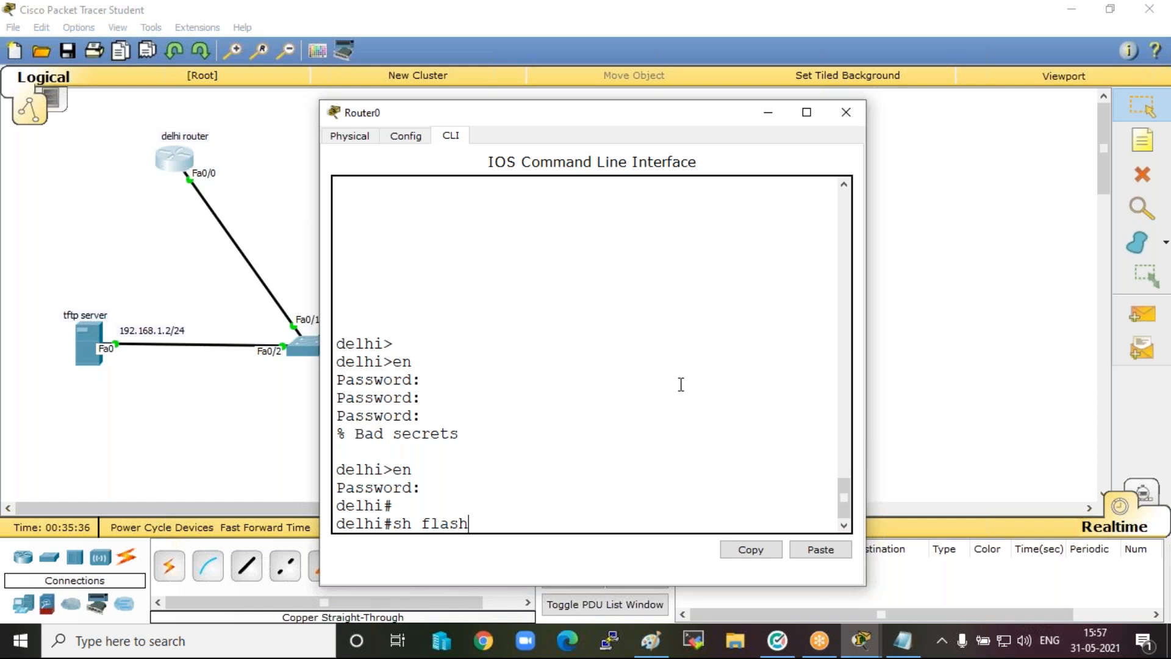
{"action": "key", "text": "Return"}
{"action": "key", "text": "Return"}
{"action": "key", "text": "Return"}
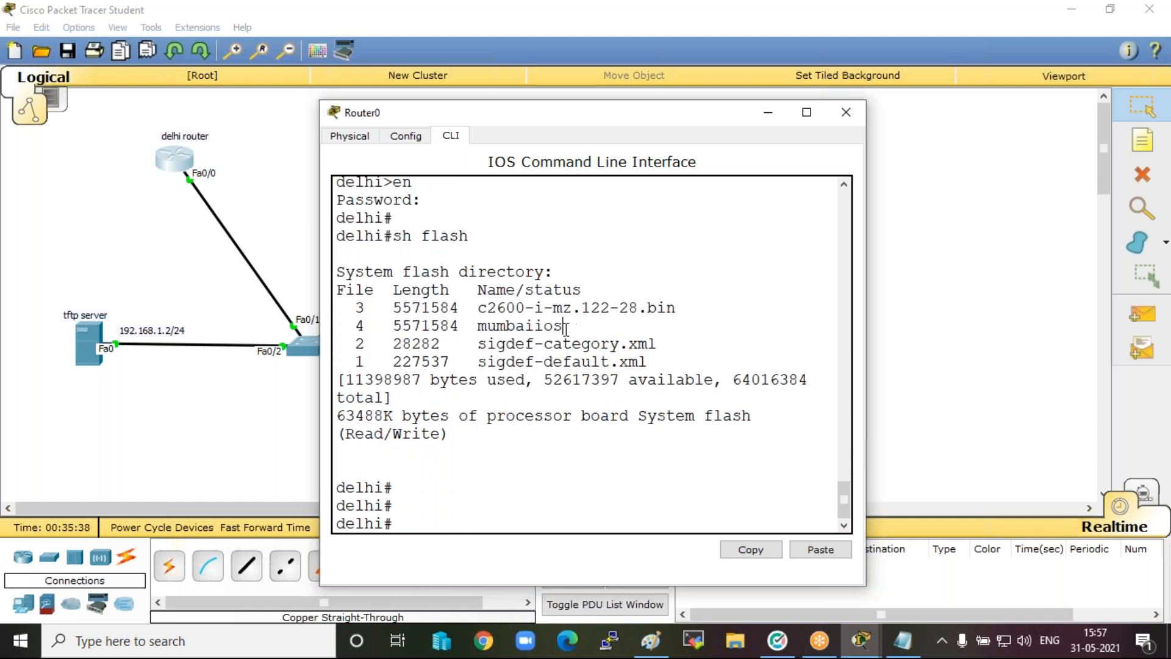
{"action": "left_click_drag", "start_coordinate": [561, 326], "coordinate": [413, 308]}
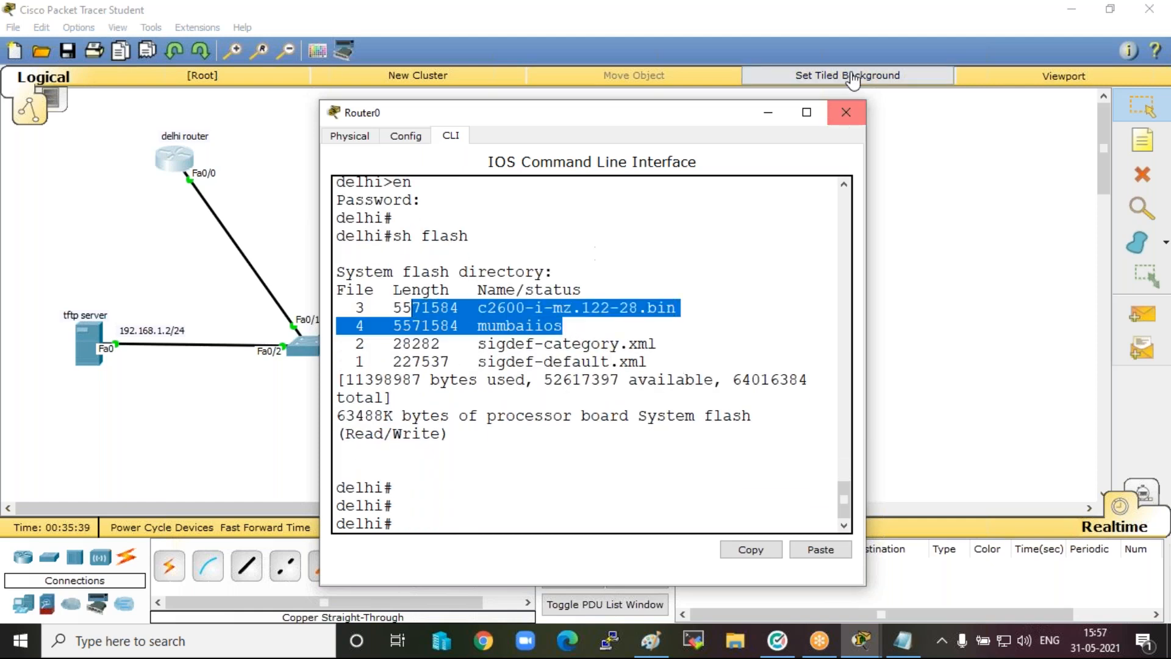
{"action": "left_click", "coordinate": [766, 114]}
Open the Mumbai router's CLI and enter privileged mode with the enable password.
{"action": "left_click", "coordinate": [518, 177]}
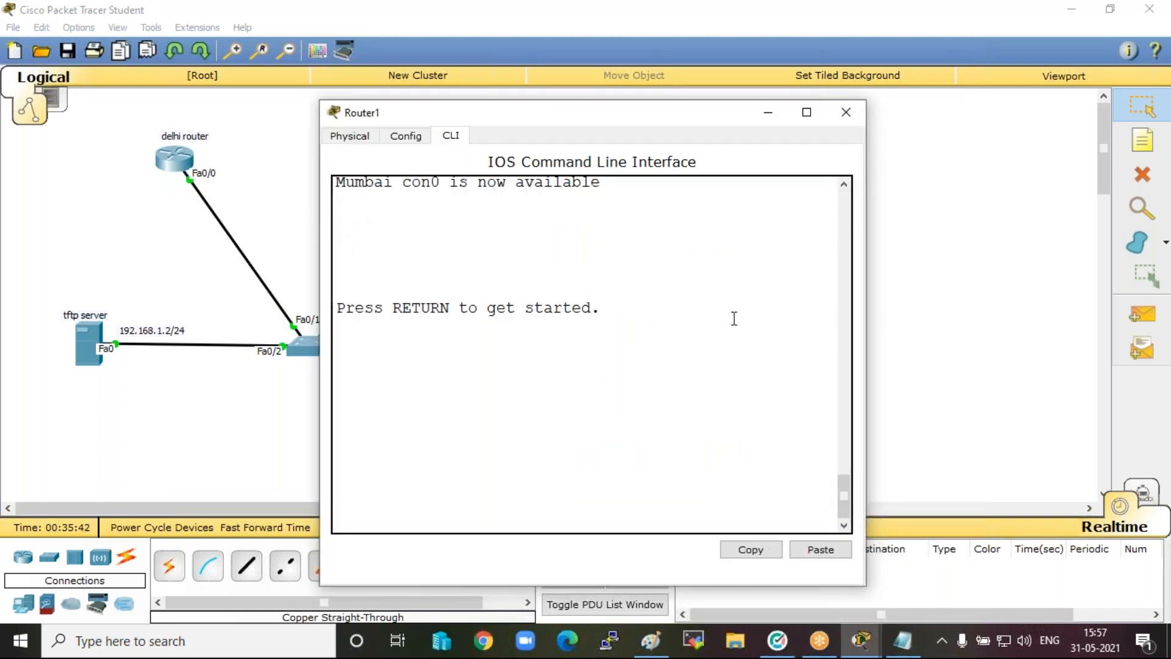
{"action": "left_click", "coordinate": [642, 410]}
{"action": "key", "text": "Return"}
{"action": "key", "text": "Return"}
{"action": "key", "text": "Return"}
{"action": "key", "text": "Return"}
{"action": "type", "text": "en"}
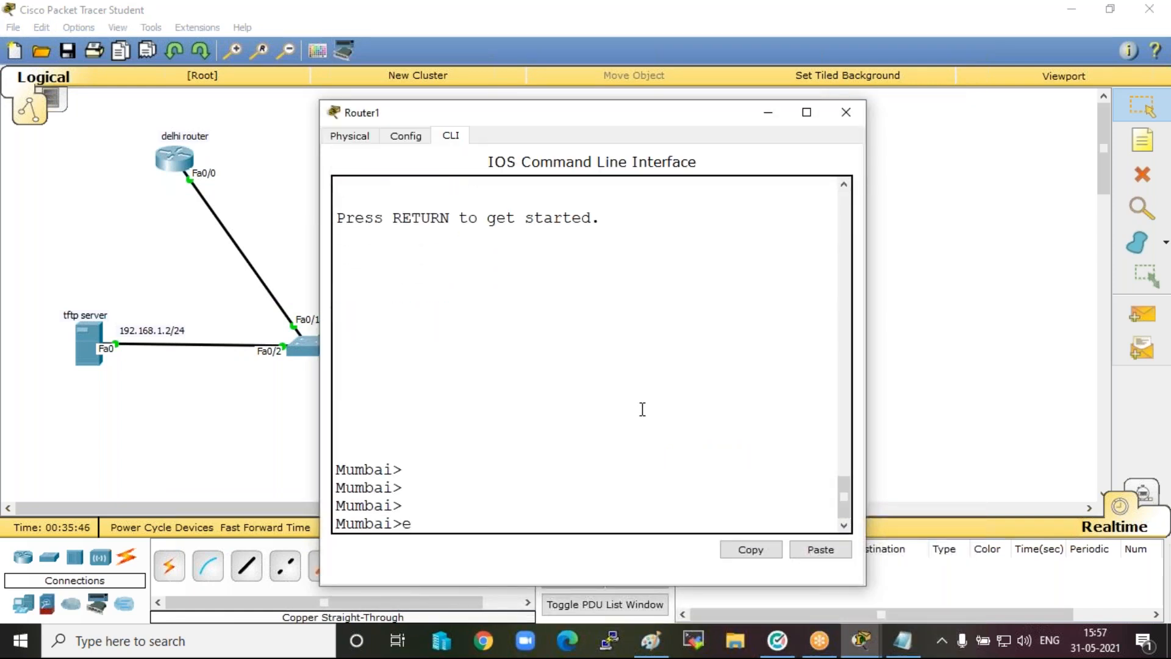
{"action": "key", "text": "Return"}
{"action": "key", "text": "Return"}
{"action": "key", "text": "Return"}
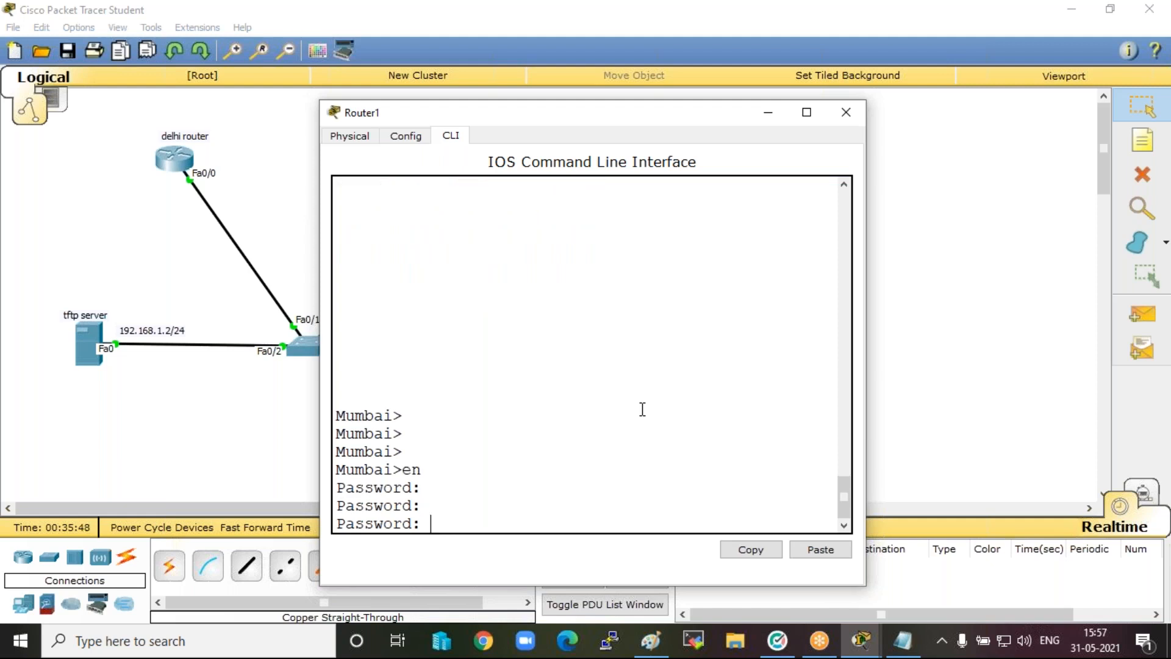
{"action": "key", "text": "Return"}
List the Mumbai router's flash contents with the sh flash command and close the router window.
{"action": "type", "text": "sh"}
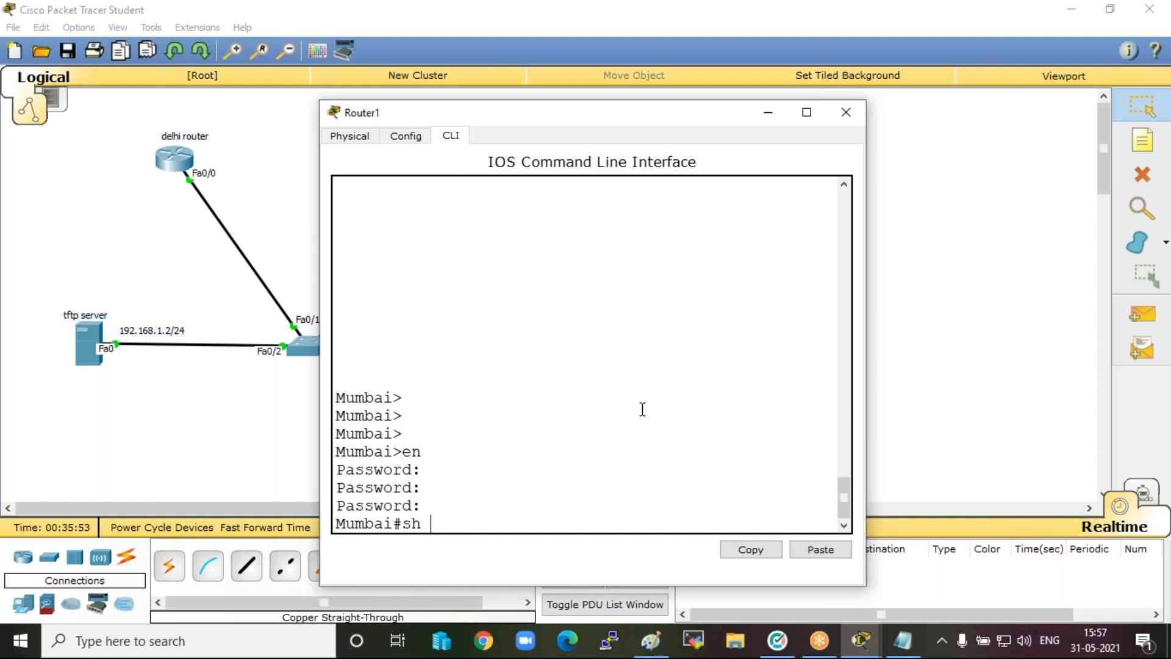
{"action": "type", "text": " flash"}
{"action": "key", "text": "Return"}
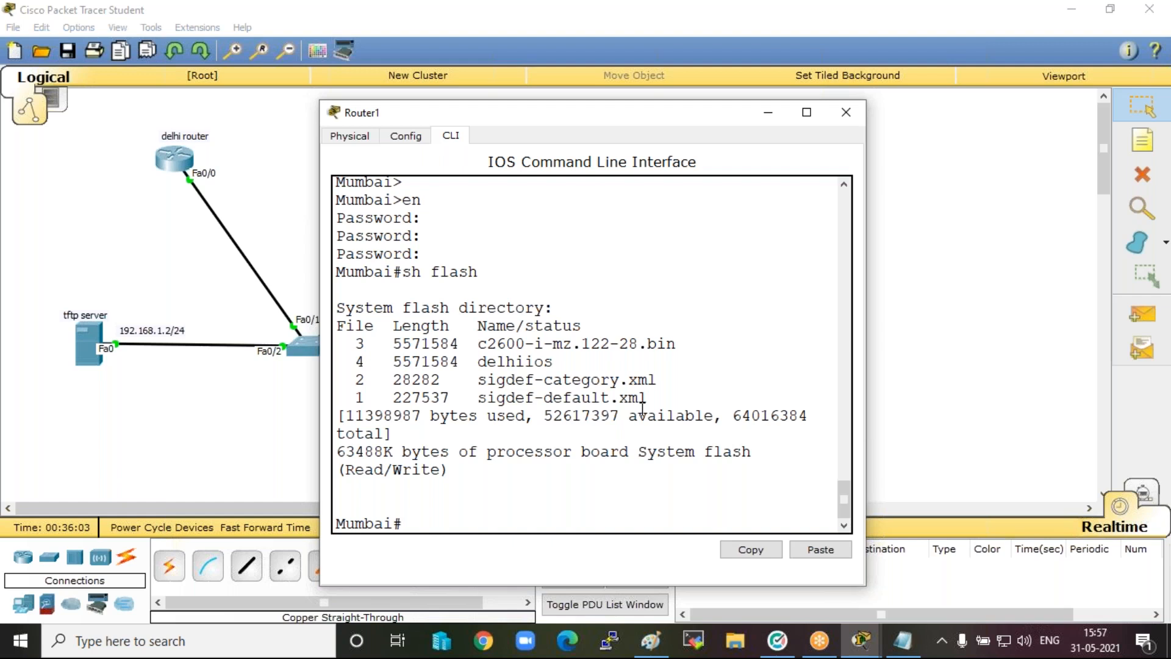
{"action": "left_click", "coordinate": [846, 113]}
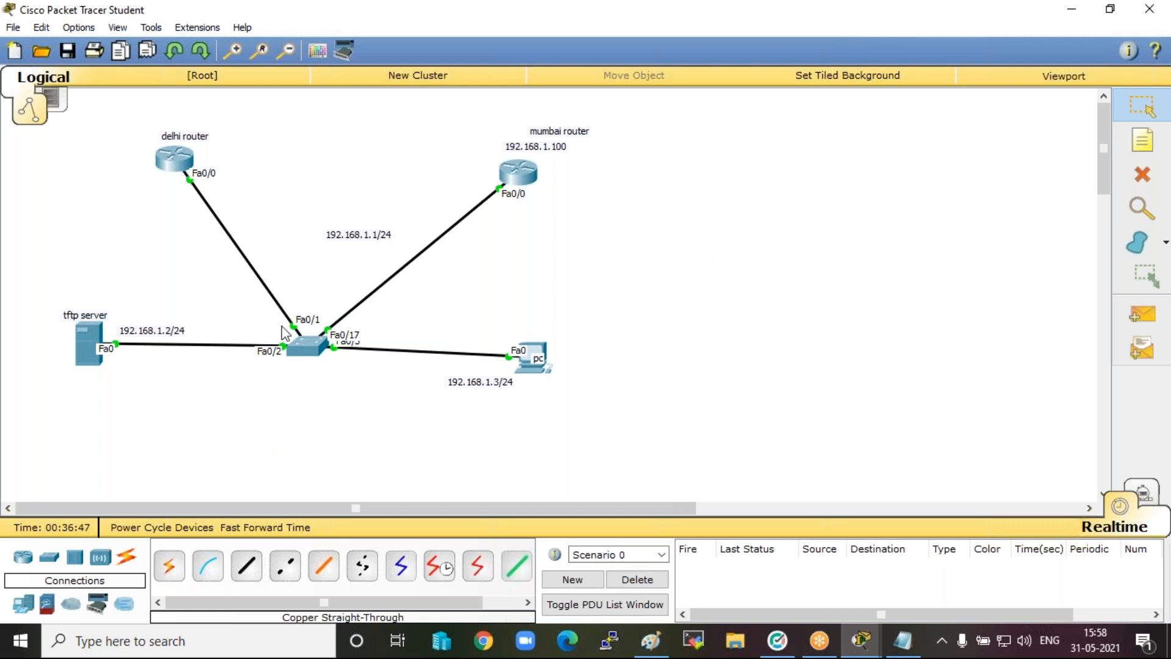
Delete the cables linking the mumbai router and the delhi router to the switch, and return to selection mode.
{"action": "left_click", "coordinate": [889, 74]}
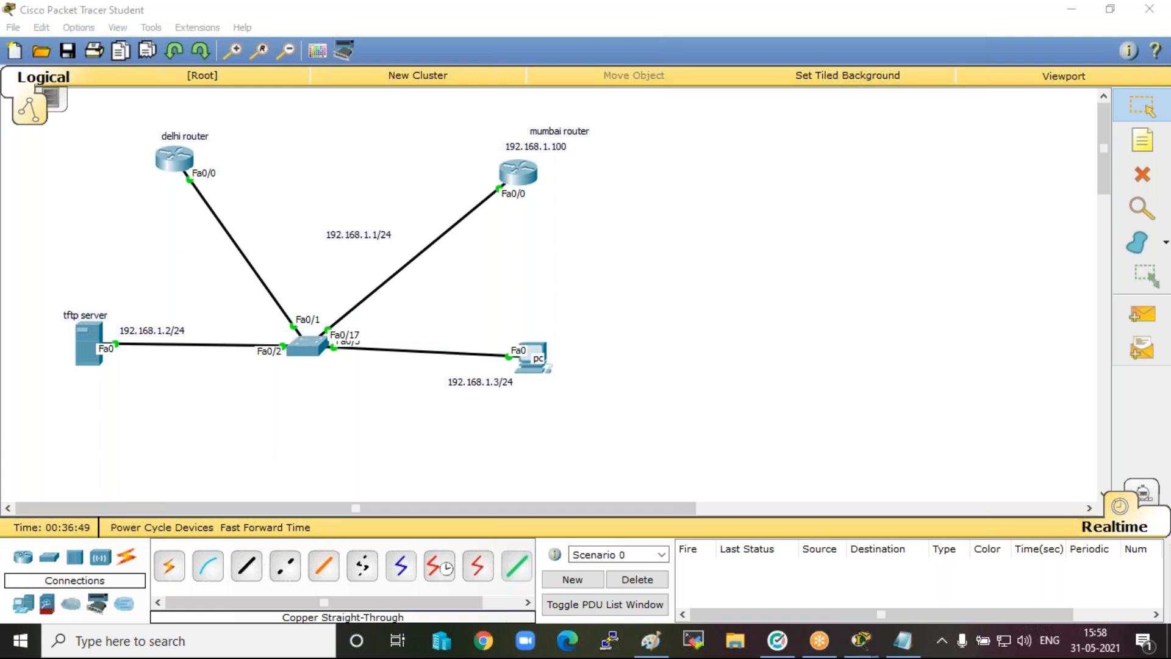
{"action": "left_click", "coordinate": [1150, 176]}
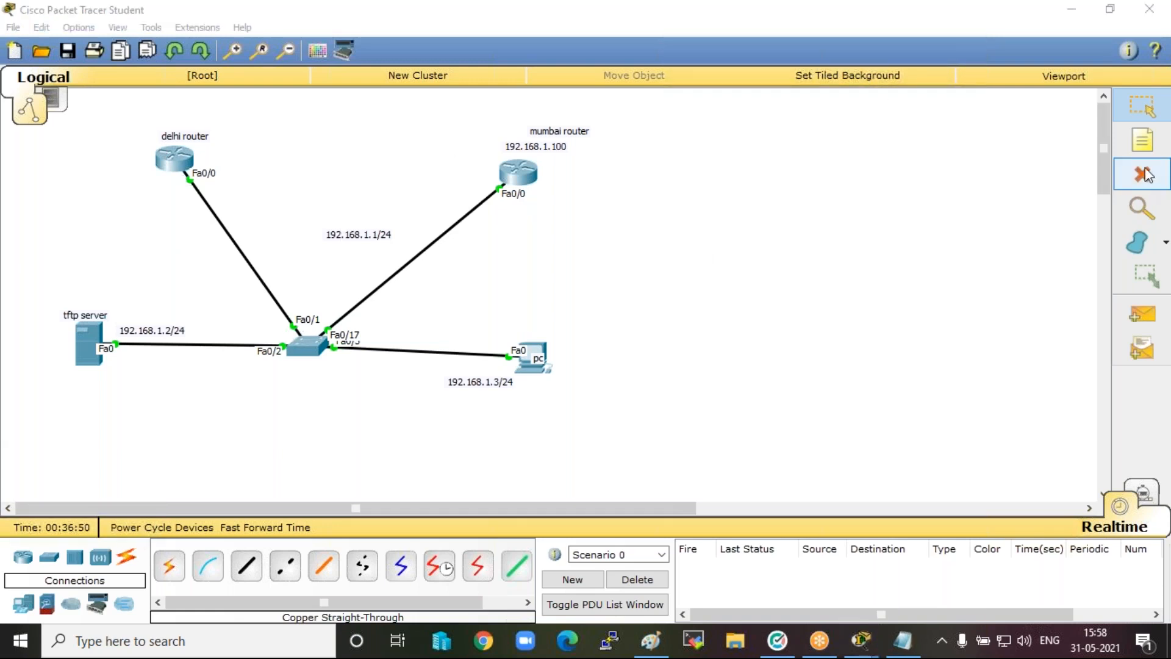
{"action": "left_click", "coordinate": [445, 234]}
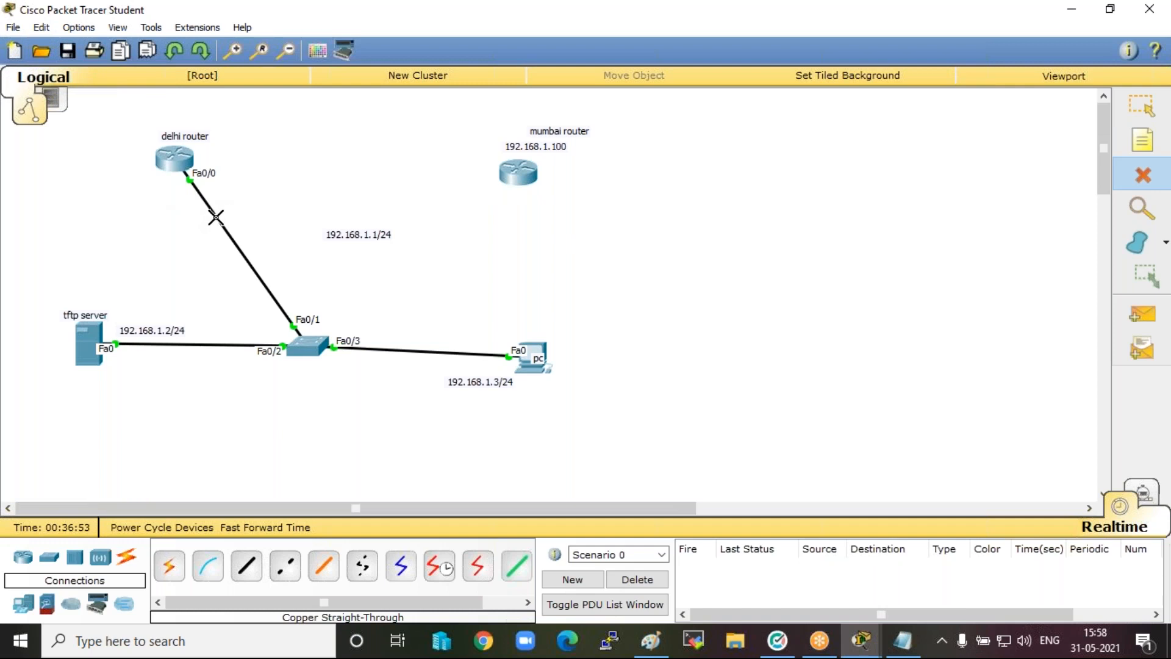
{"action": "left_click", "coordinate": [215, 215]}
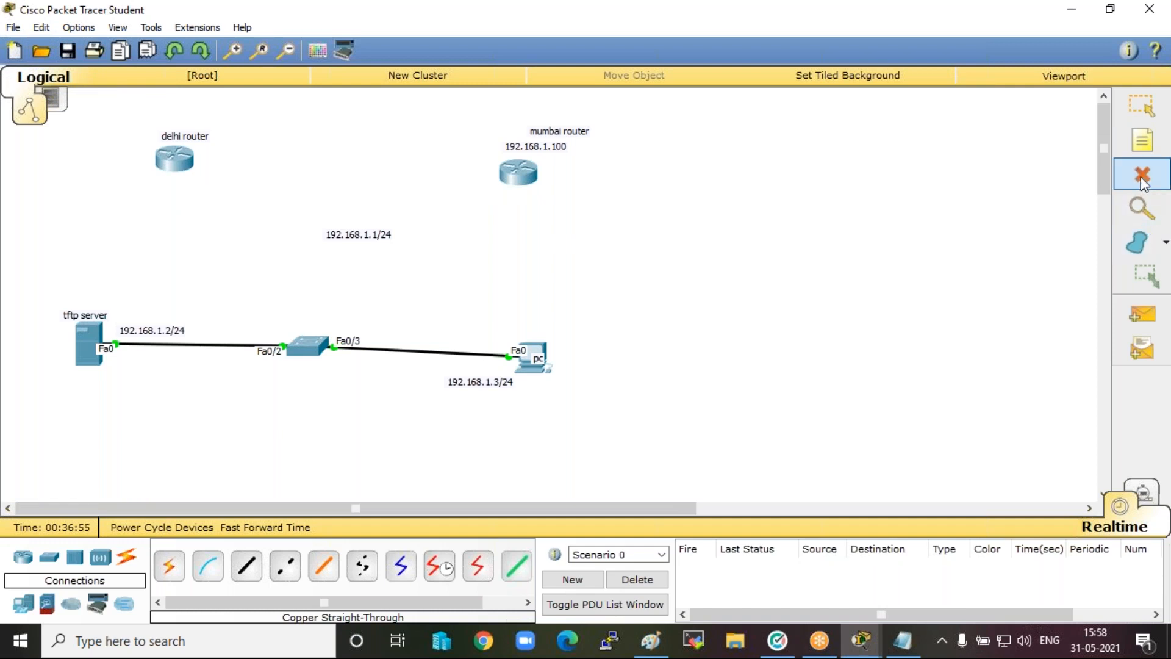
{"action": "left_click", "coordinate": [1145, 105]}
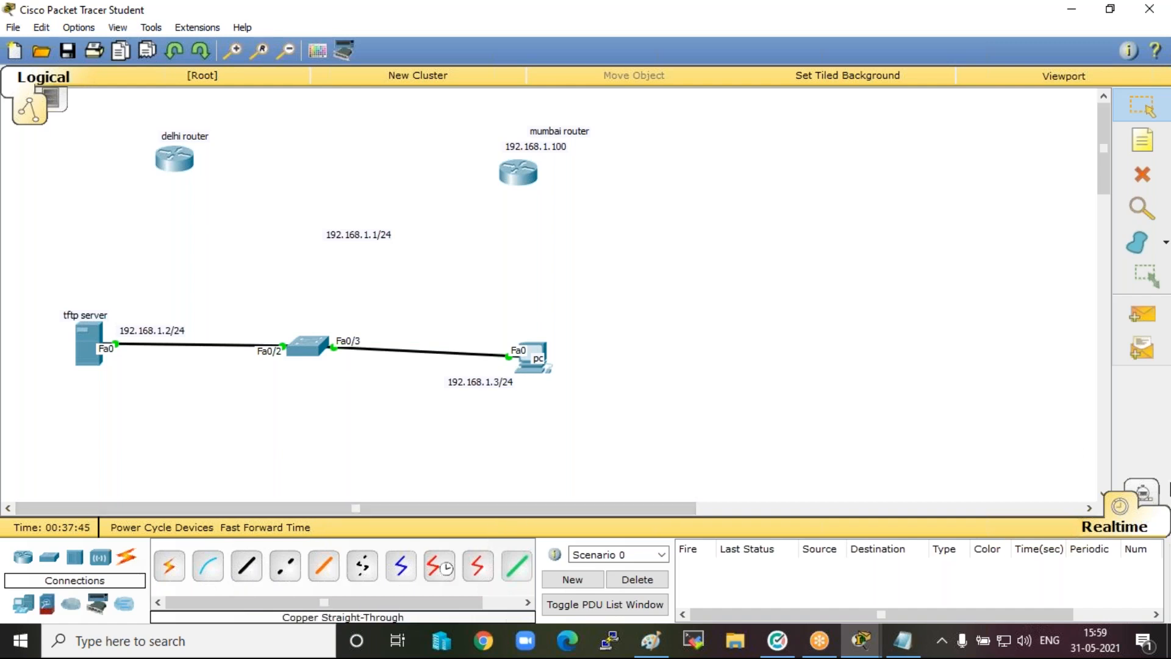
Restore the Packet Tracer window from full screen and widen it so both routers and the switch are in view.
{"action": "double_click", "coordinate": [316, 16]}
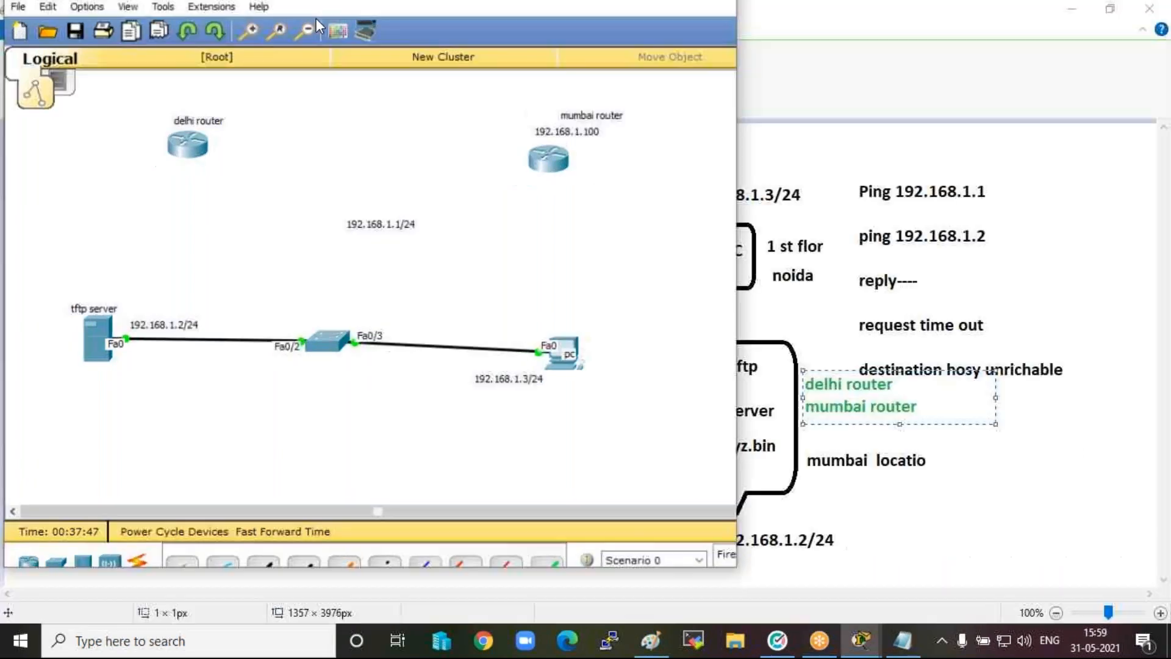
{"action": "scroll", "coordinate": [416, 437], "scroll_direction": "down", "scroll_amount": 2}
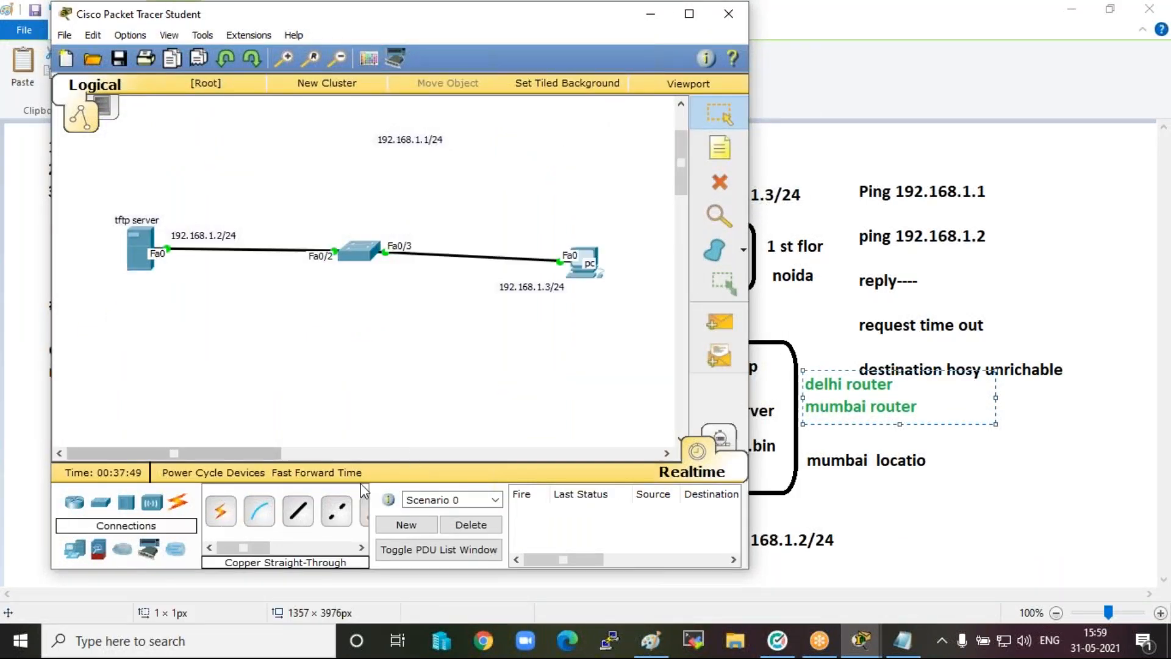
{"action": "left_click_drag", "start_coordinate": [749, 421], "coordinate": [1166, 421]}
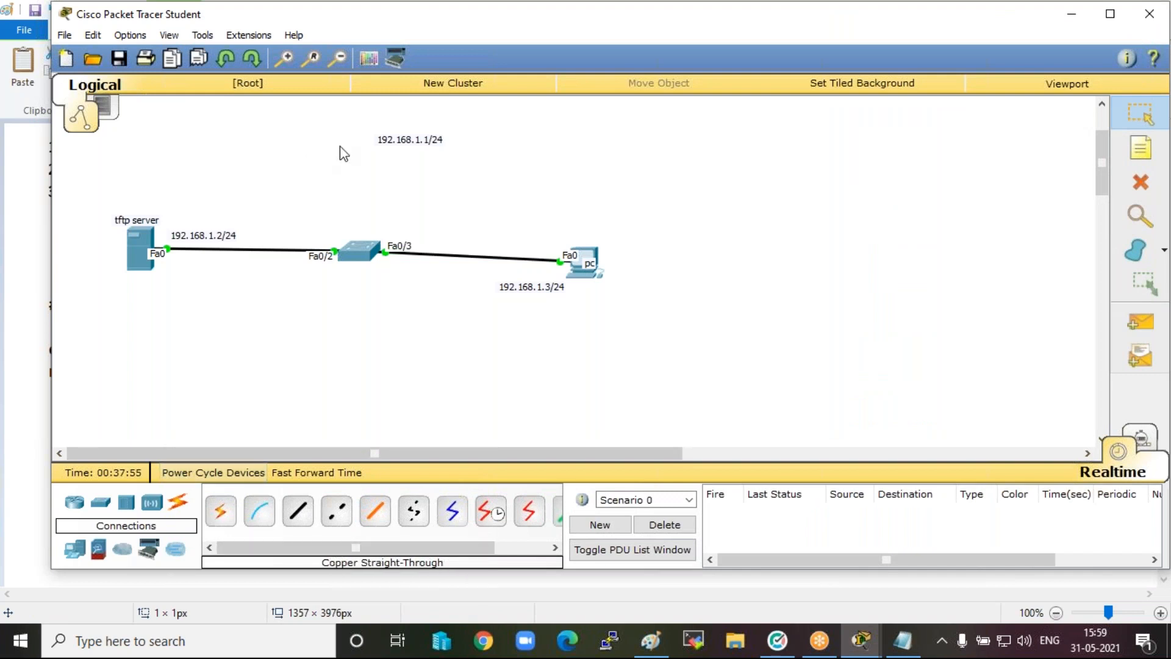
{"action": "scroll", "coordinate": [419, 303], "scroll_direction": "up", "scroll_amount": 3}
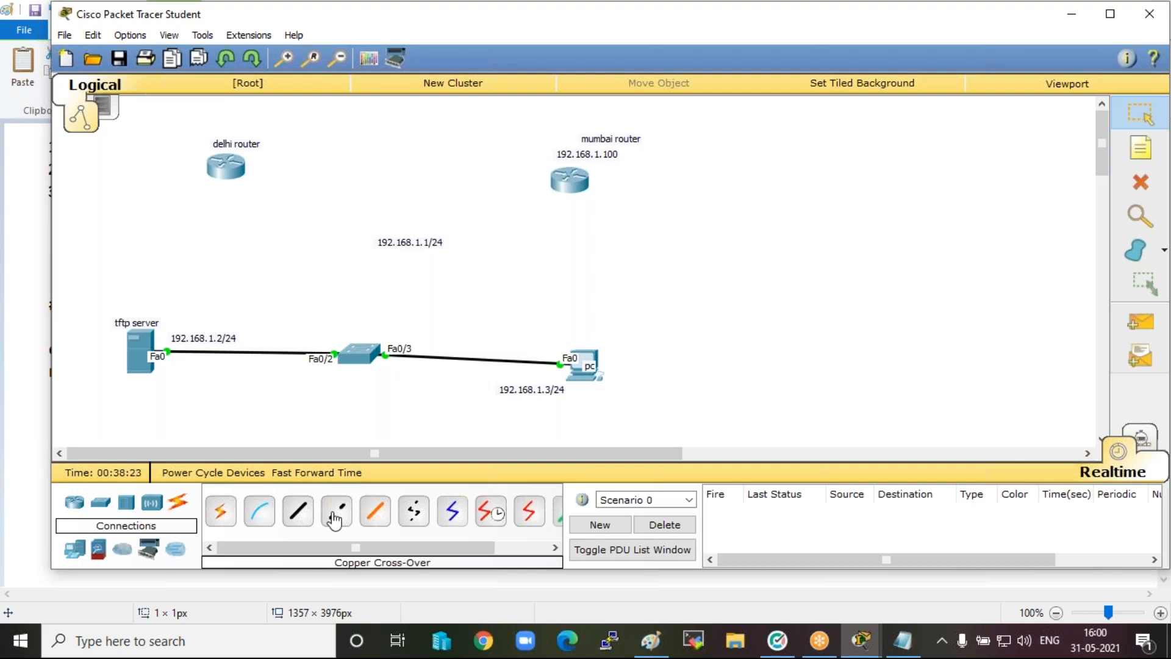
Connect the delhi router's FastEthernet0/0 to the switch's FastEthernet0/1 with a copper straight-through cable.
{"action": "left_click", "coordinate": [299, 511]}
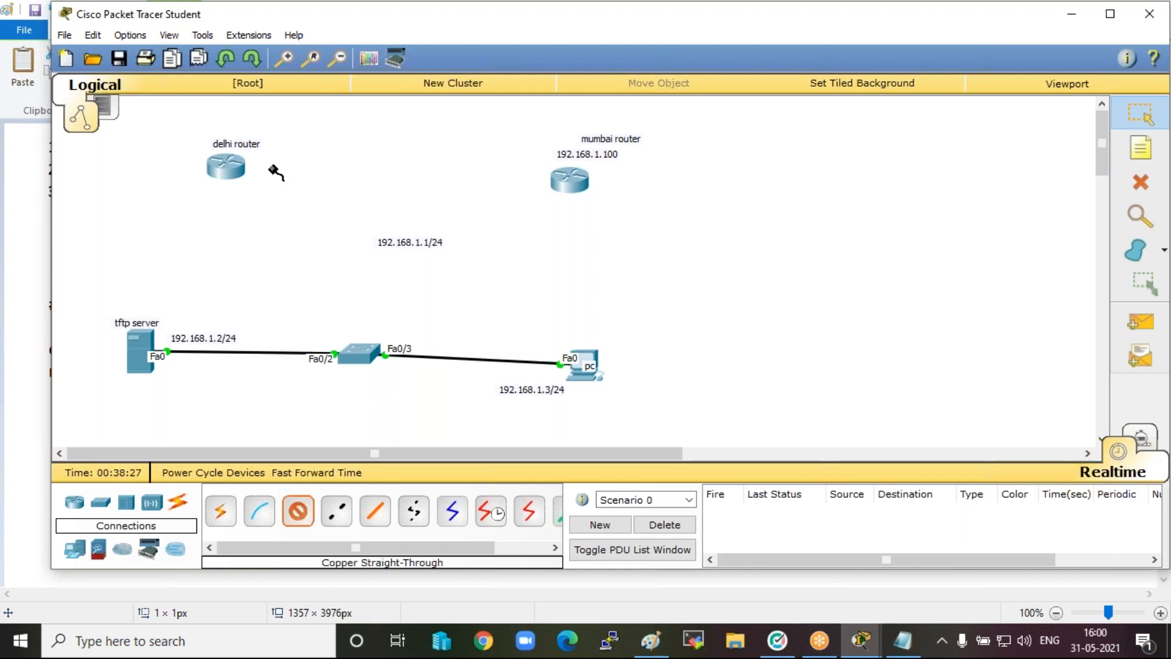
{"action": "left_click", "coordinate": [215, 163]}
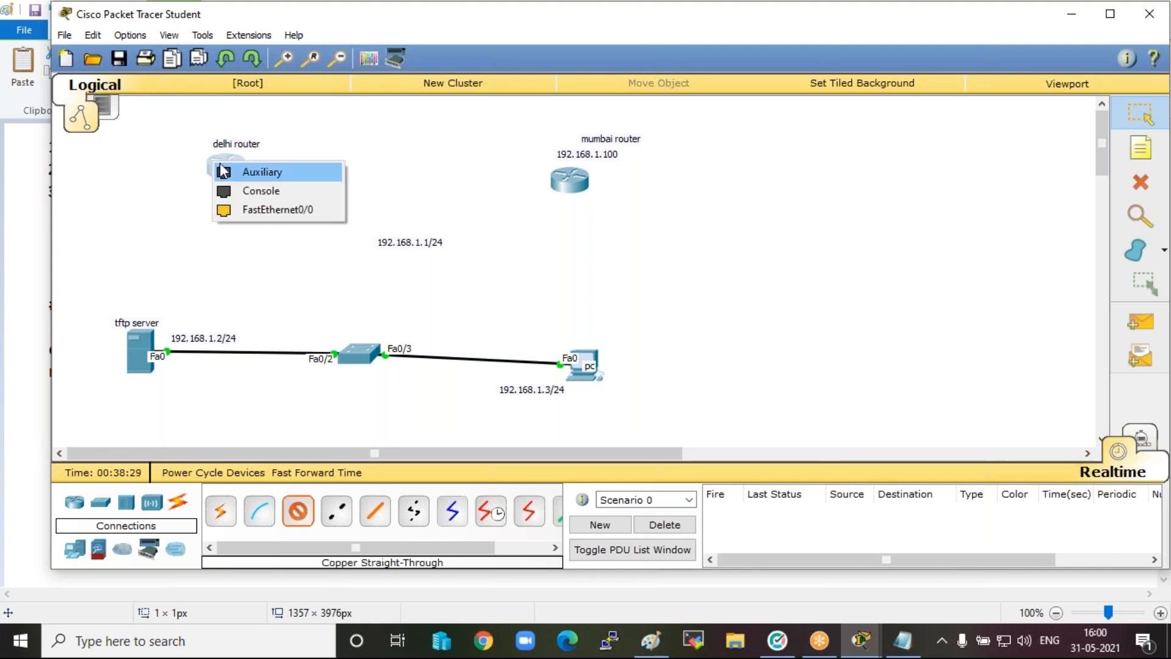
{"action": "left_click", "coordinate": [274, 211]}
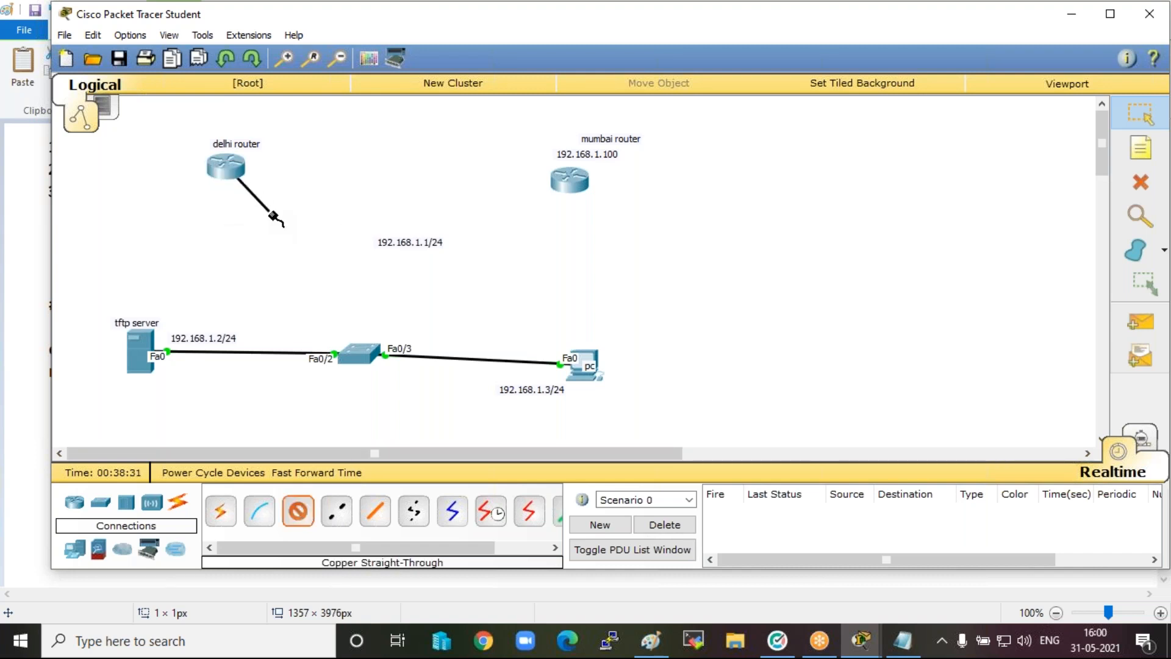
{"action": "left_click", "coordinate": [364, 356]}
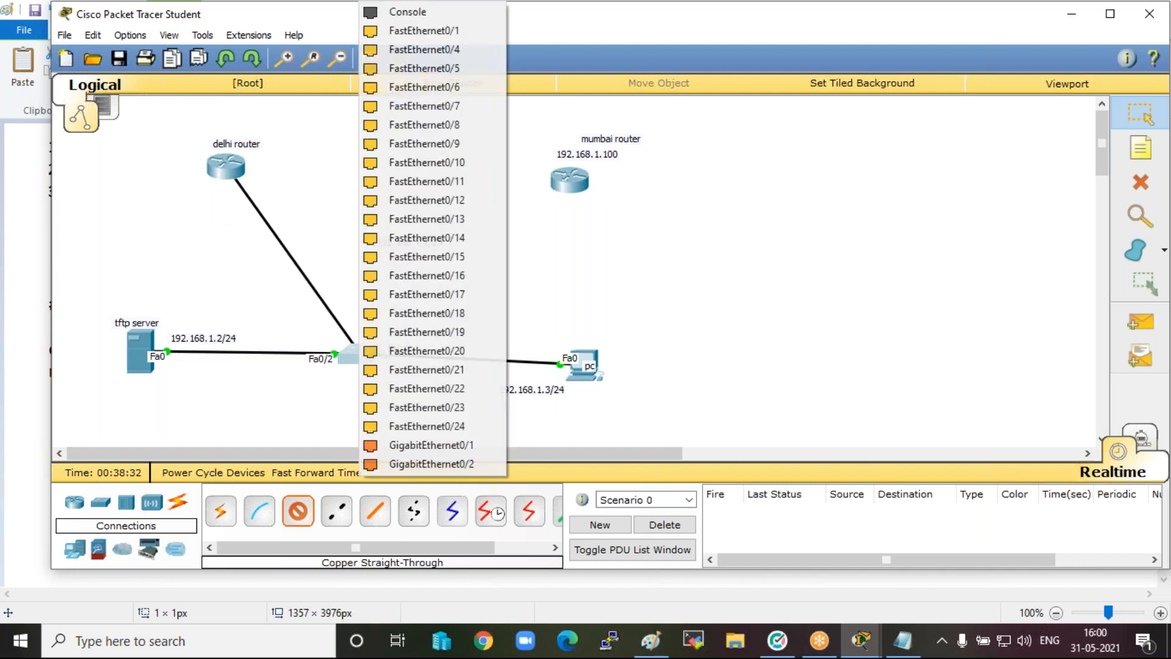
{"action": "left_click", "coordinate": [435, 31]}
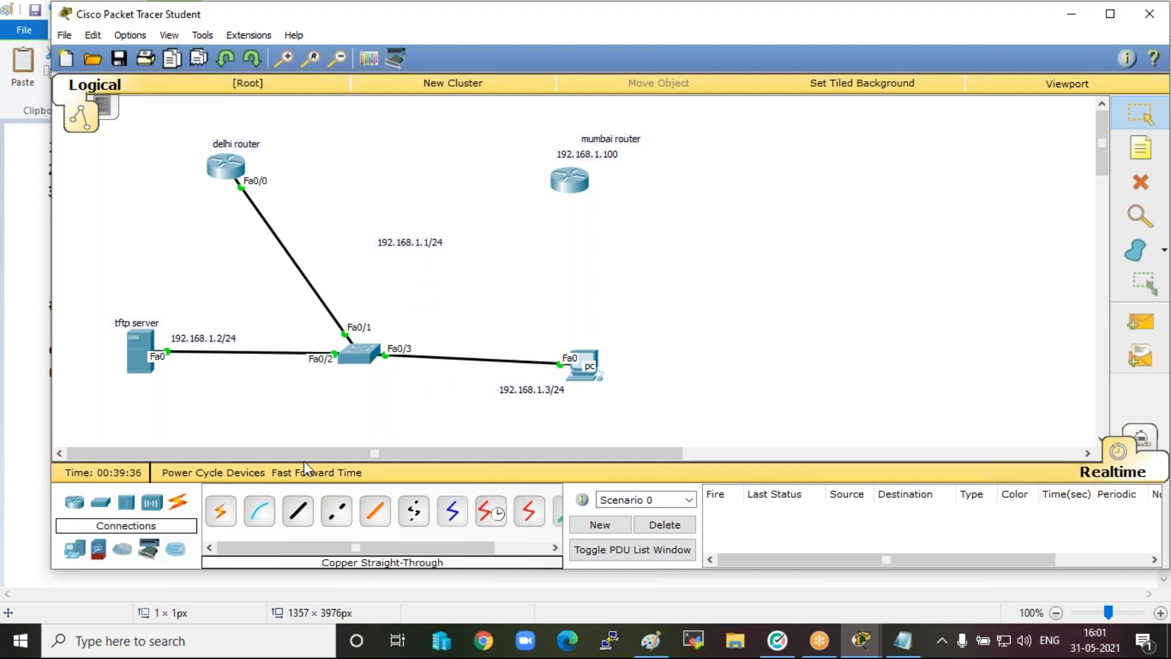
Connect the mumbai router's FastEthernet0/0 to the switch's FastEthernet0/7 with a copper straight-through cable.
{"action": "left_click", "coordinate": [298, 512]}
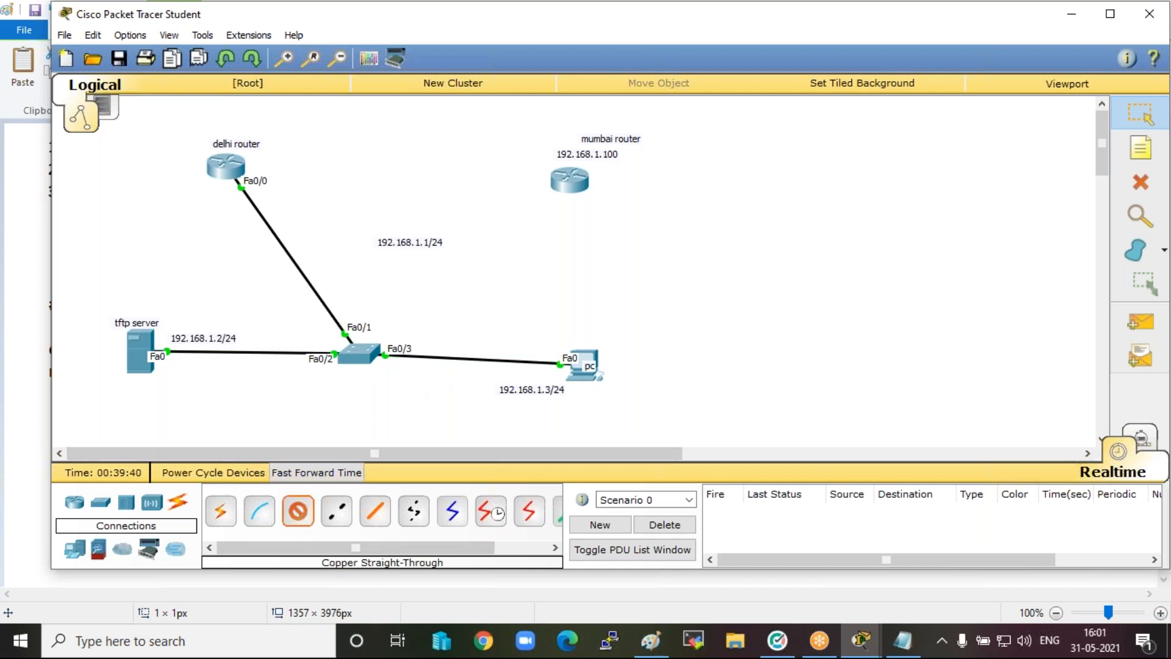
{"action": "left_click", "coordinate": [567, 181]}
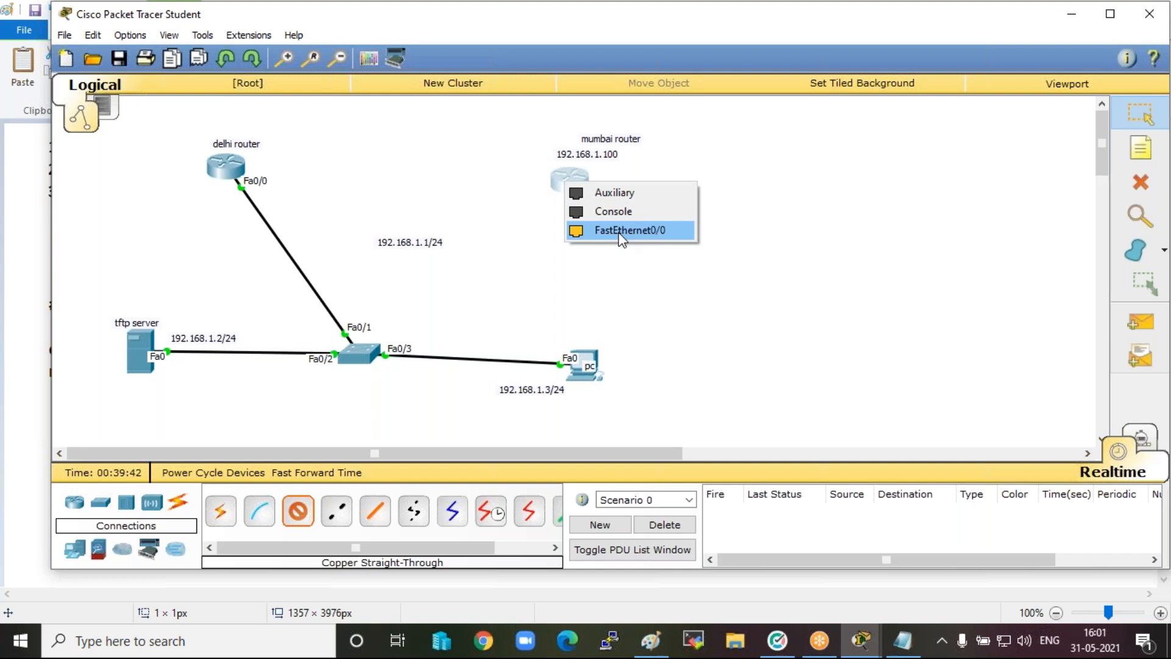
{"action": "left_click", "coordinate": [634, 230]}
{"action": "left_click", "coordinate": [369, 346]}
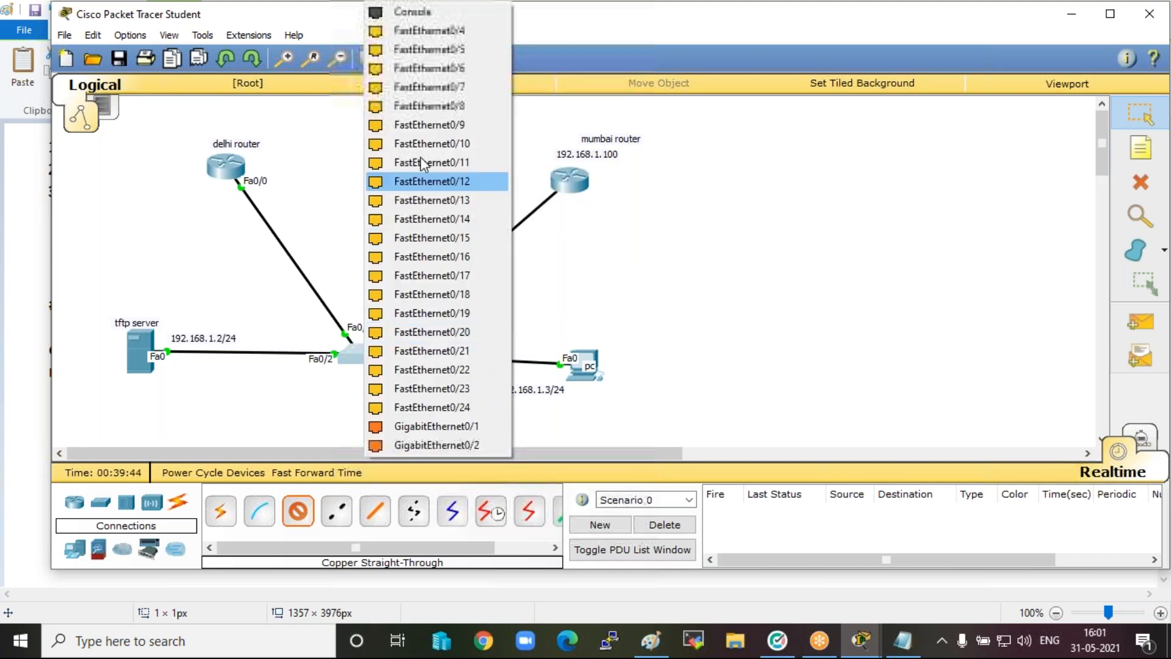
{"action": "left_click", "coordinate": [419, 157]}
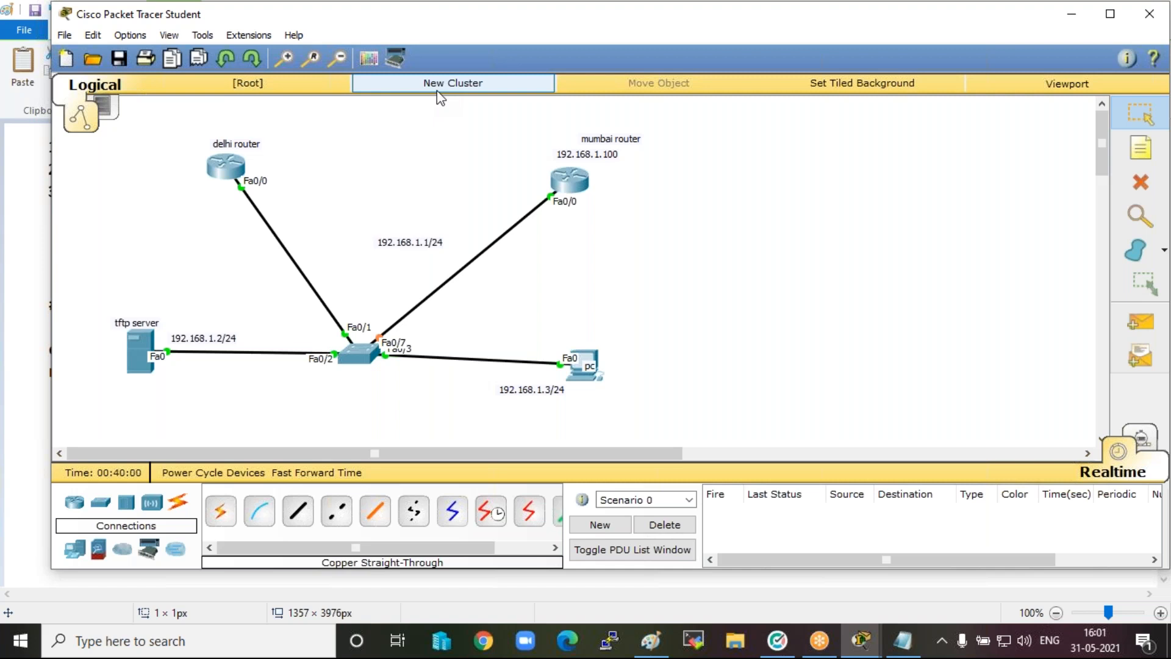
{"action": "left_click", "coordinate": [822, 23]}
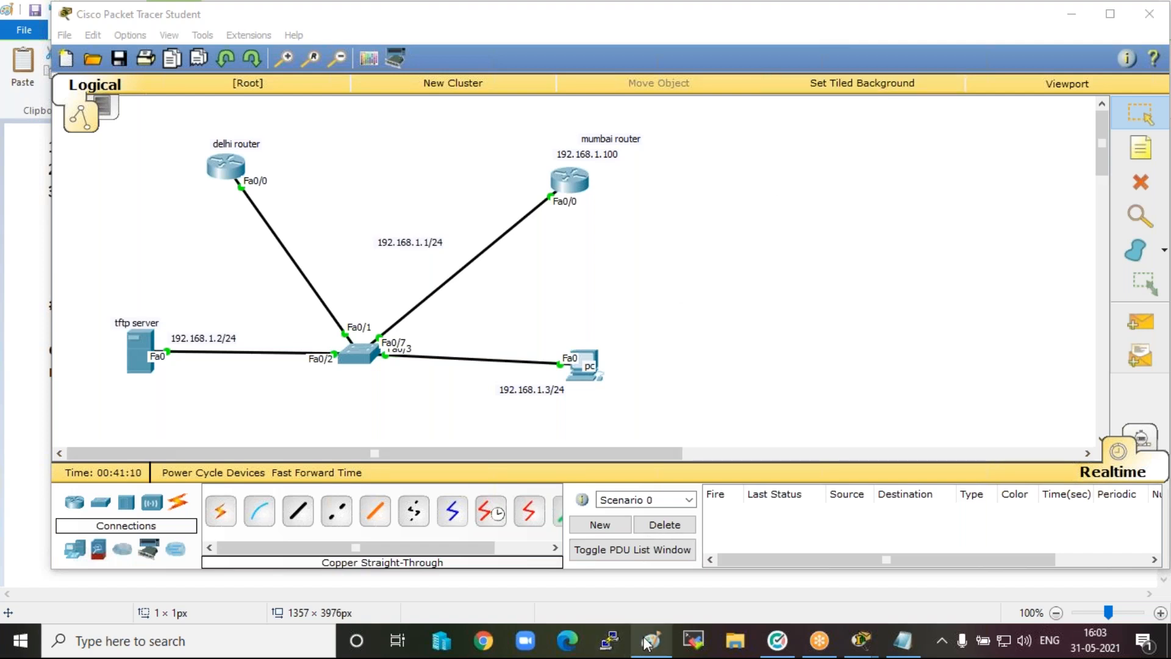
Switch to Notepad and copy the complete router configuration script from en to wr.
{"action": "mouse_move", "coordinate": [648, 641]}
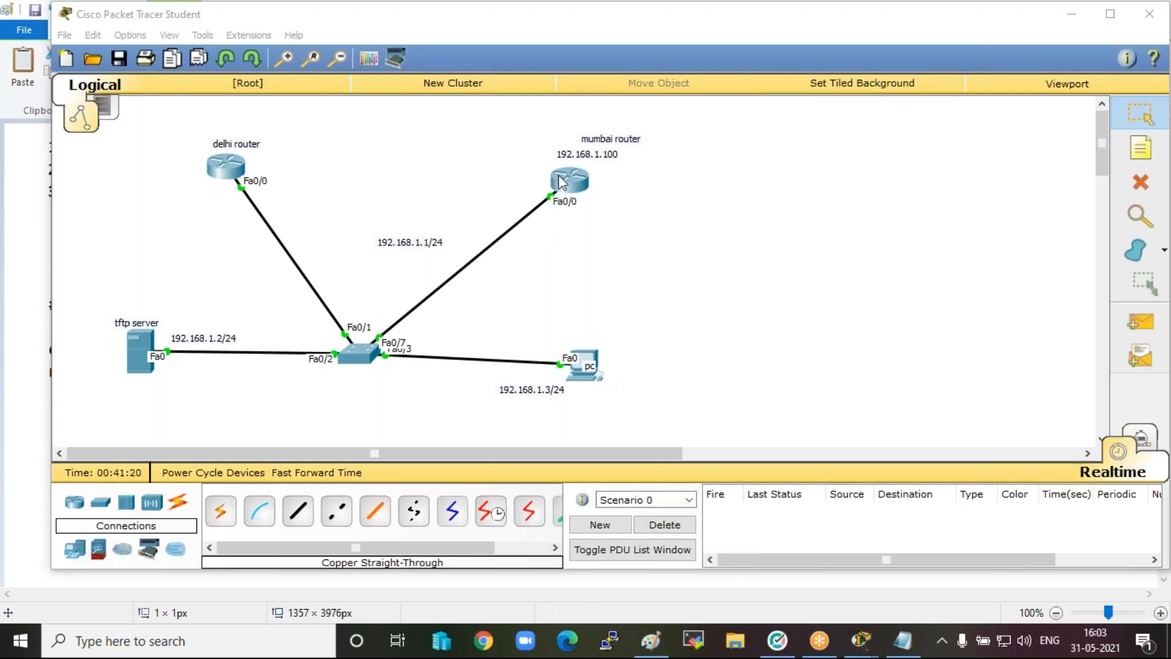
{"action": "left_click", "coordinate": [902, 643]}
{"action": "left_click_drag", "start_coordinate": [499, 363], "coordinate": [432, 173]}
{"action": "key", "text": "ctrl+c"}
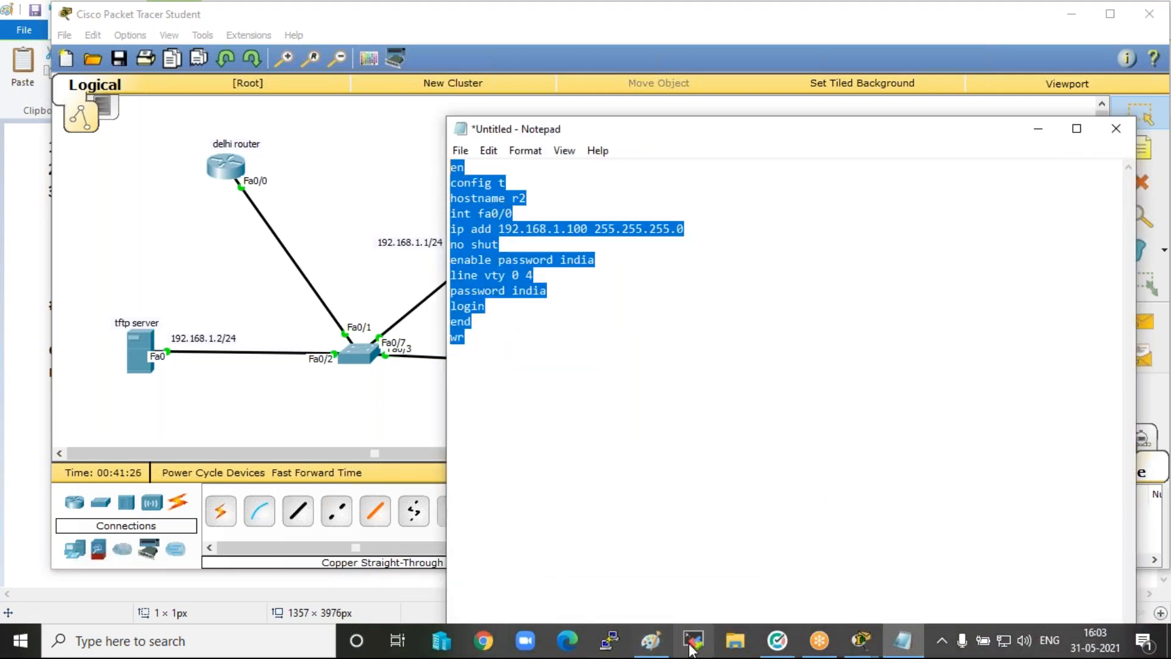
Switch to Paint and place a text box of about 401 × 140 px in a blank area of the canvas.
{"action": "left_click", "coordinate": [651, 640]}
{"action": "scroll", "coordinate": [477, 451], "scroll_direction": "down", "scroll_amount": 10}
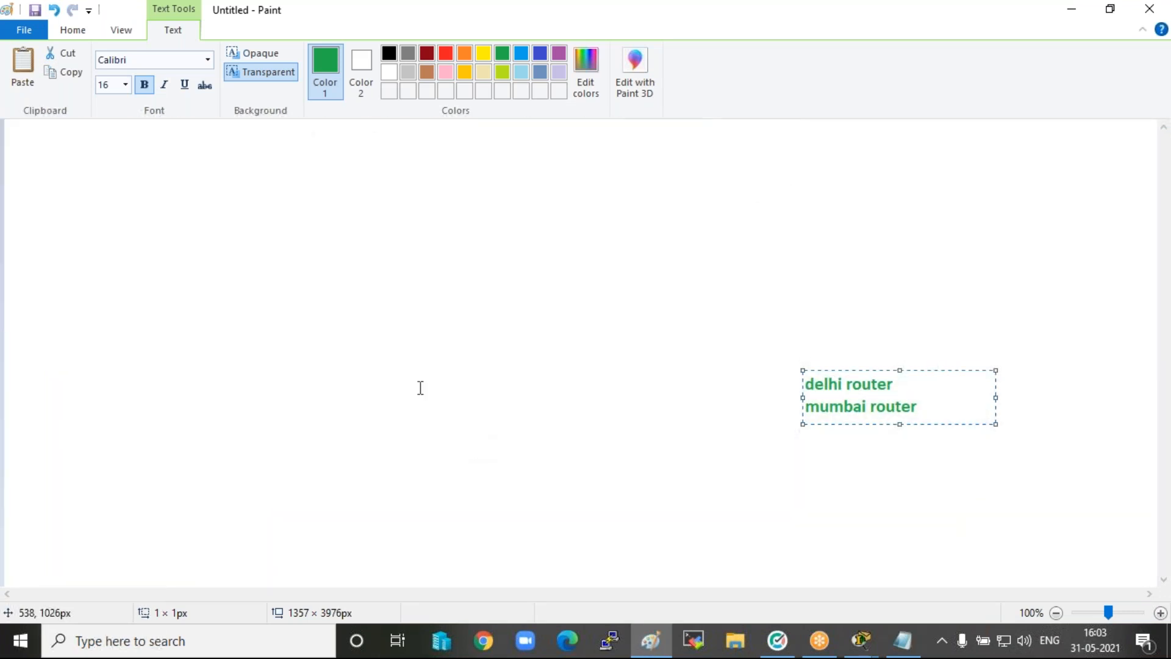
{"action": "left_click", "coordinate": [141, 220]}
{"action": "left_click", "coordinate": [92, 173]}
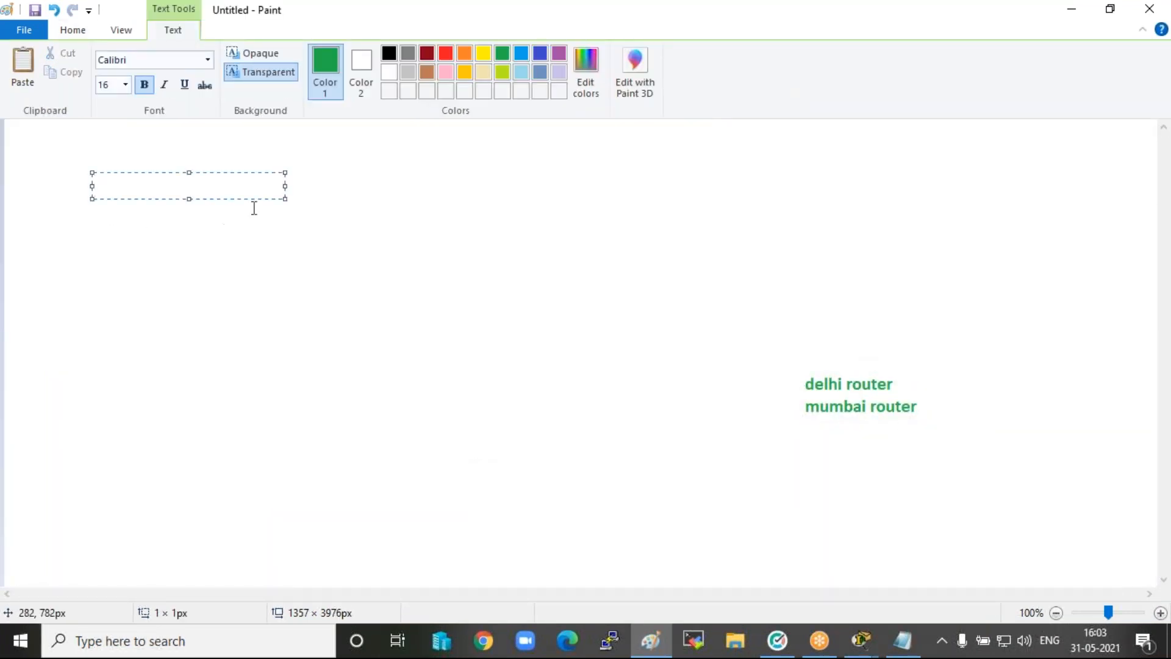
{"action": "left_click_drag", "start_coordinate": [285, 198], "coordinate": [432, 287]}
Write the heading "configure Telnet" in the text box and paste the copied configuration commands, including the enable and line passwords, beneath it.
{"action": "type", "text": "configurer"}
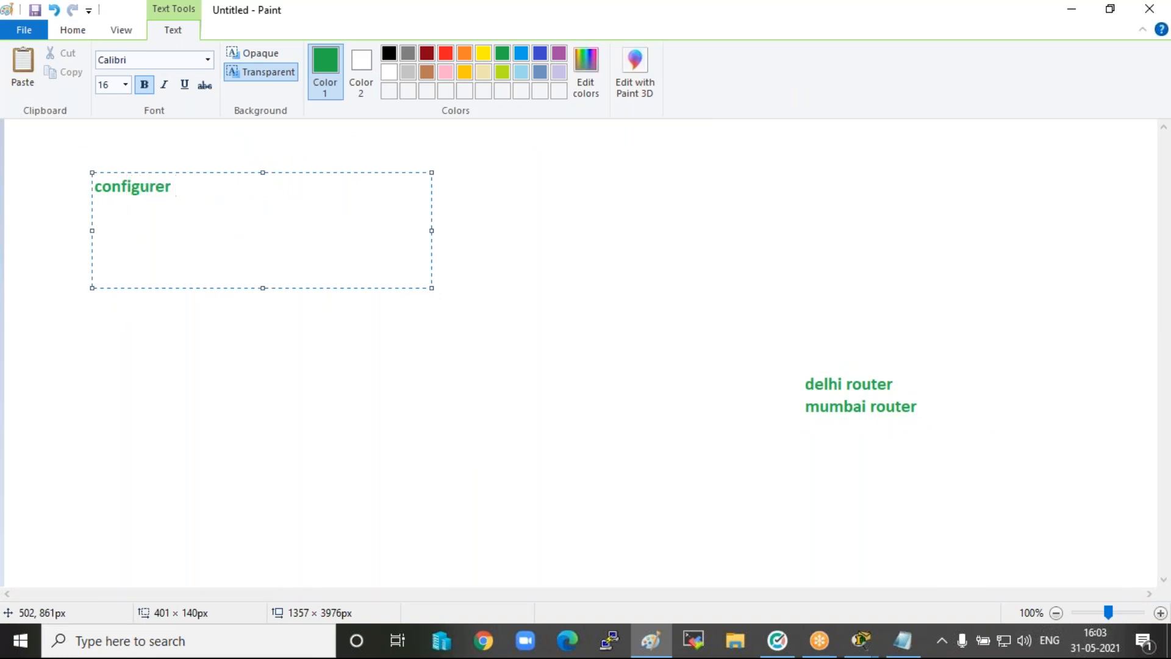
{"action": "key", "text": "BackSpace"}
{"action": "type", "text": "Telnet"}
{"action": "key", "text": "Return"}
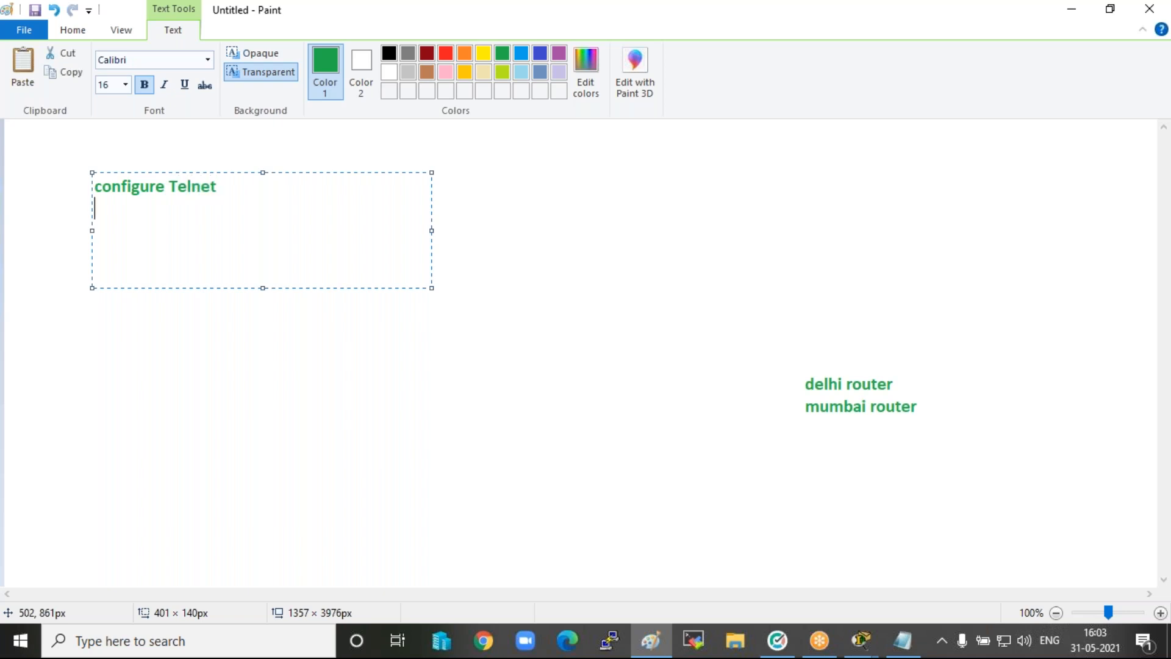
{"action": "key", "text": "ctrl+v"}
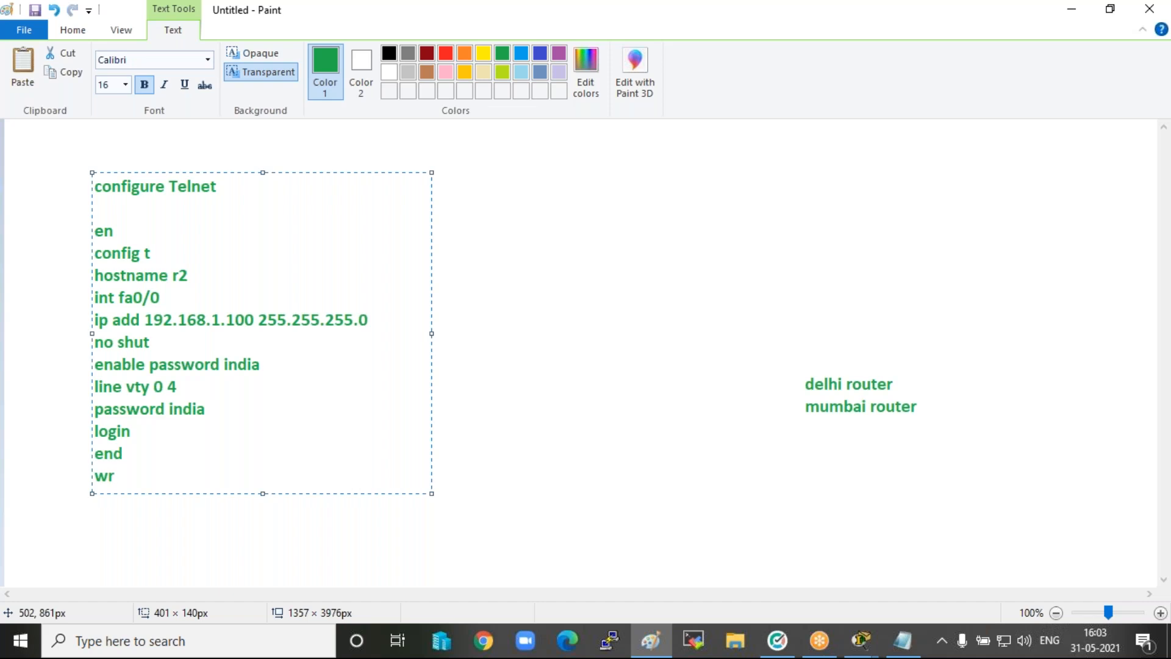
Add a second text box beside the Telnet notes with the heading "Ios backup" and the line "copy r to tftp".
{"action": "left_click", "coordinate": [526, 235]}
{"action": "type", "text": "Ios backup"}
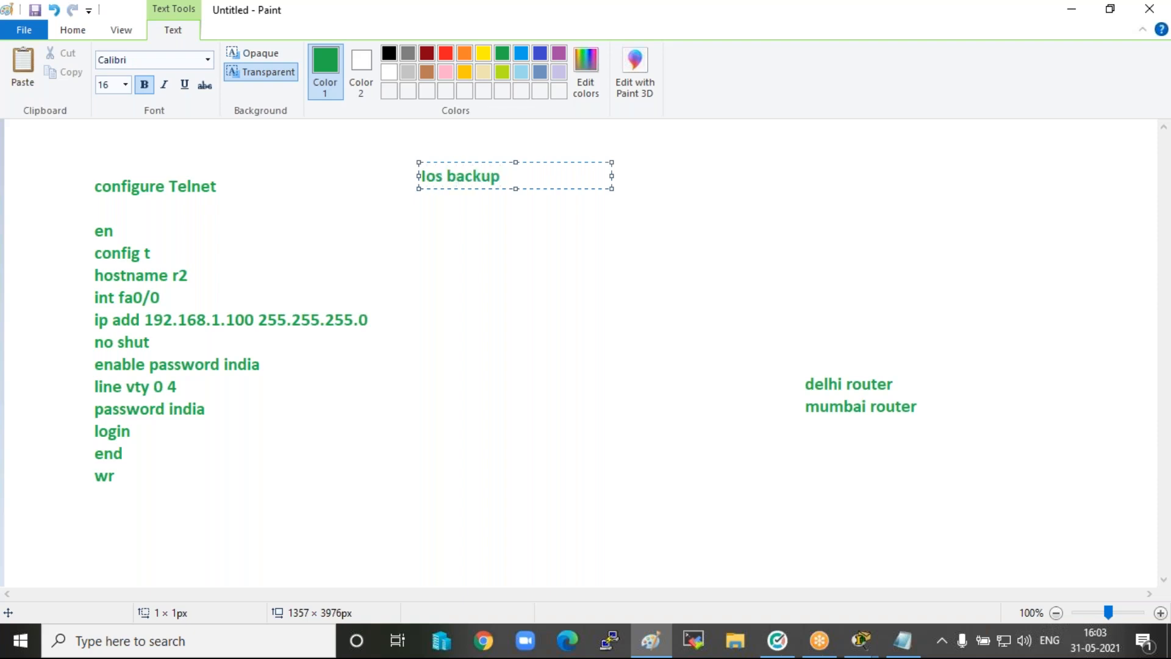
{"action": "key", "text": "Return"}
{"action": "key", "text": "Return"}
{"action": "type", "text": "copy r to tftp"}
{"action": "key", "text": "Return"}
{"action": "key", "text": "Return"}
{"action": "key", "text": "Return"}
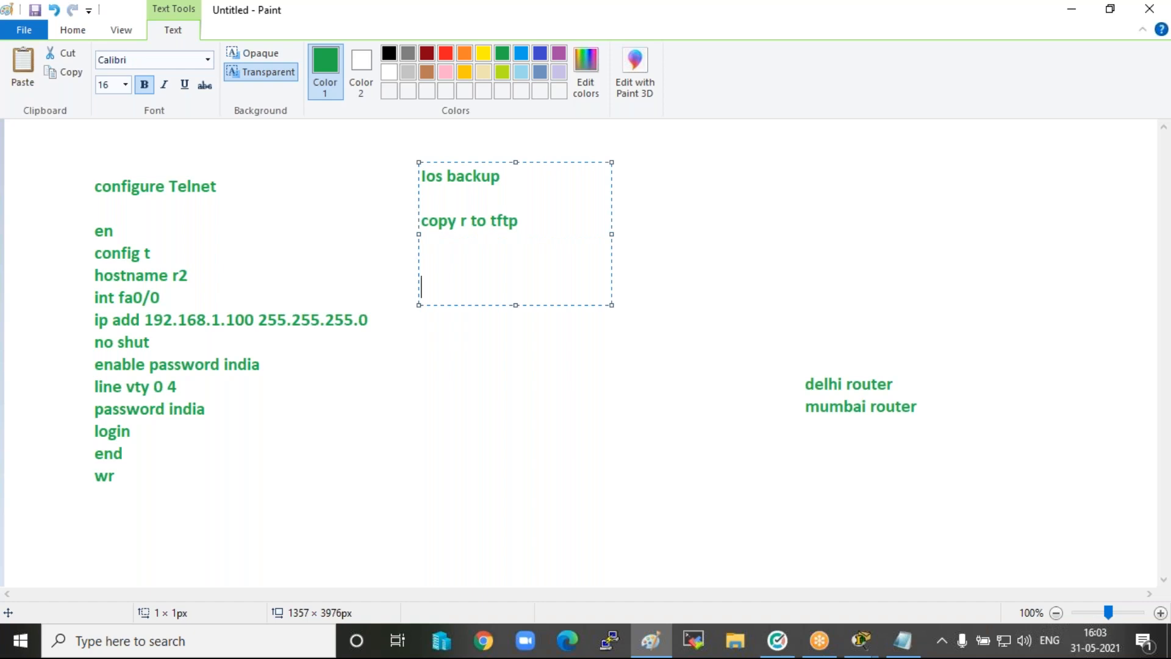
Add the command line "#copy flash tftp" to the Ios backup notes.
{"action": "type", "text": "copy"}
{"action": "key", "text": "BackSpace"}
{"action": "key", "text": "BackSpace"}
{"action": "key", "text": "BackSpace"}
{"action": "key", "text": "BackSpace"}
{"action": "type", "text": "#copy flash tftp"}
{"action": "key", "text": "Return"}
Add the line "sorcefilename# xyz.bin" below the copy command and widen the text box to about 521 px.
{"action": "type", "text": "sorcefilename"}
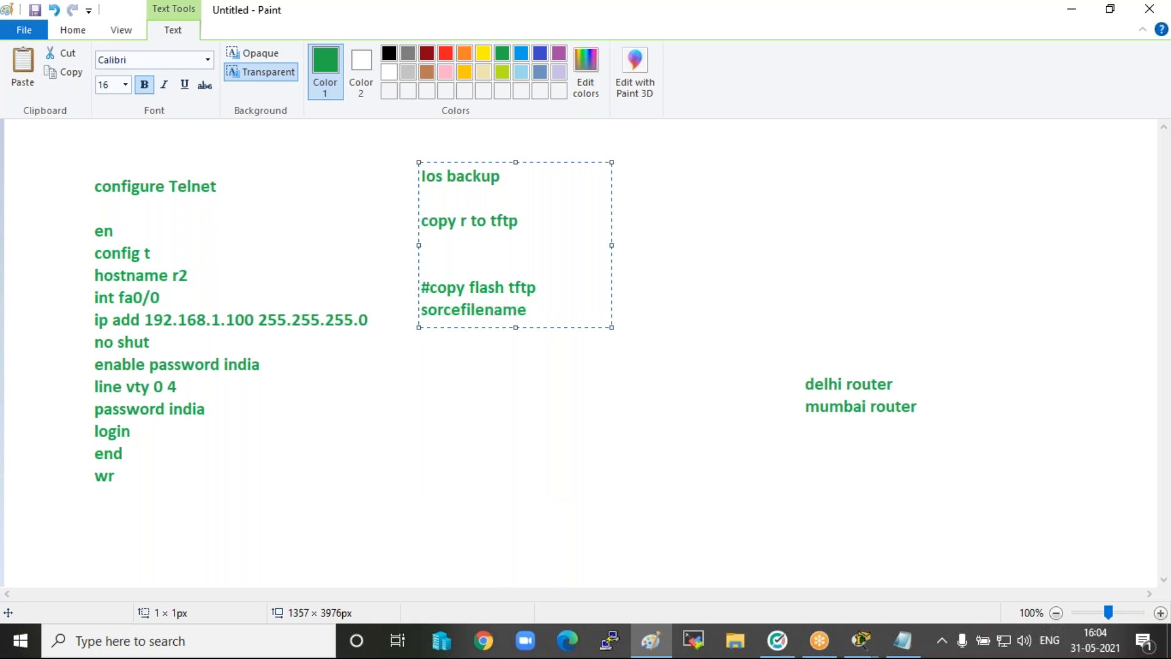
{"action": "type", "text": "#  xyz.bin"}
{"action": "left_click_drag", "start_coordinate": [612, 244], "coordinate": [862, 271]}
Add the line "remote host # tftp server ip" below the source file name line.
{"action": "key", "text": "Return"}
{"action": "type", "text": "r"}
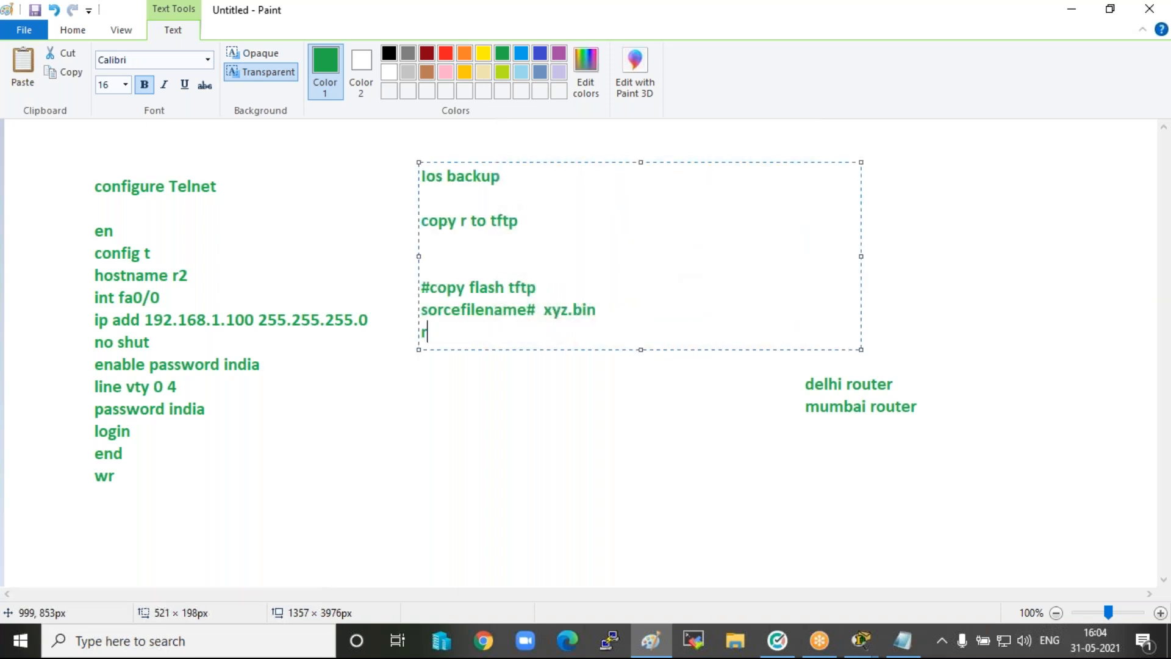
{"action": "type", "text": "emote host # t"}
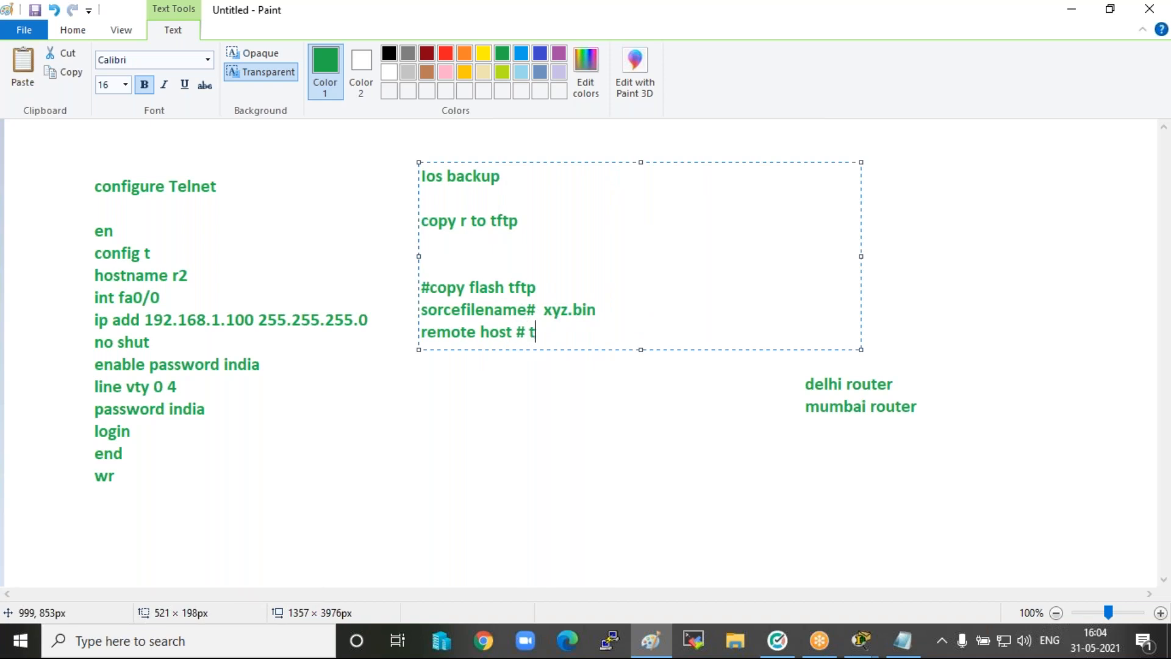
{"action": "type", "text": "ftp server "}
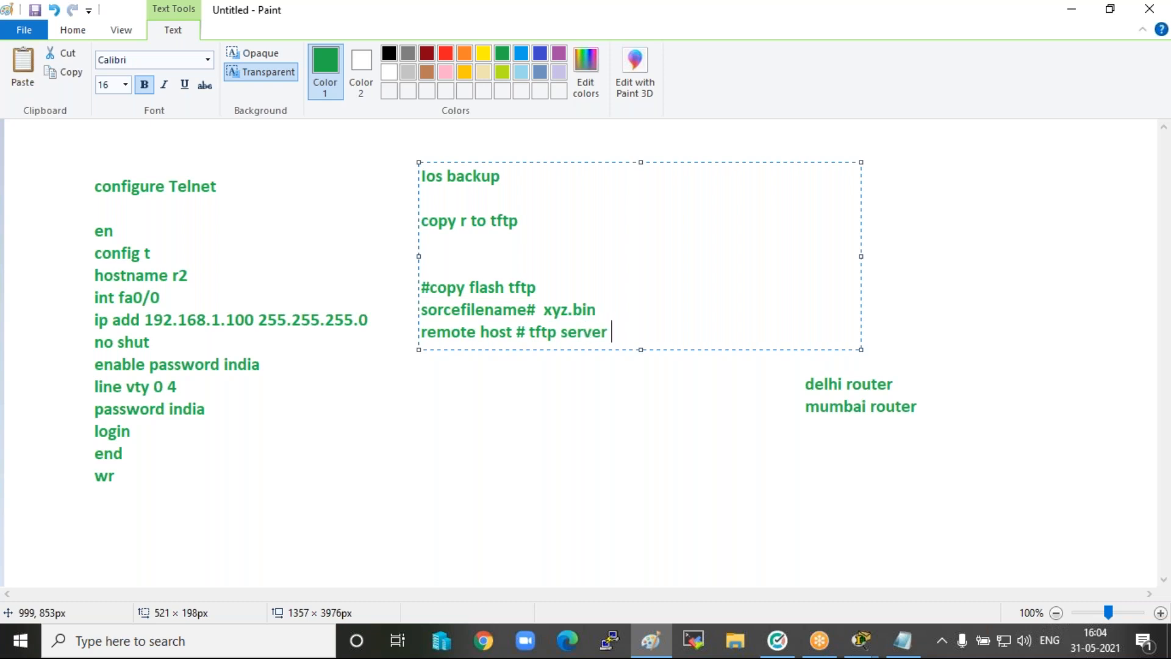
{"action": "type", "text": "ip 192.168.1.2"}
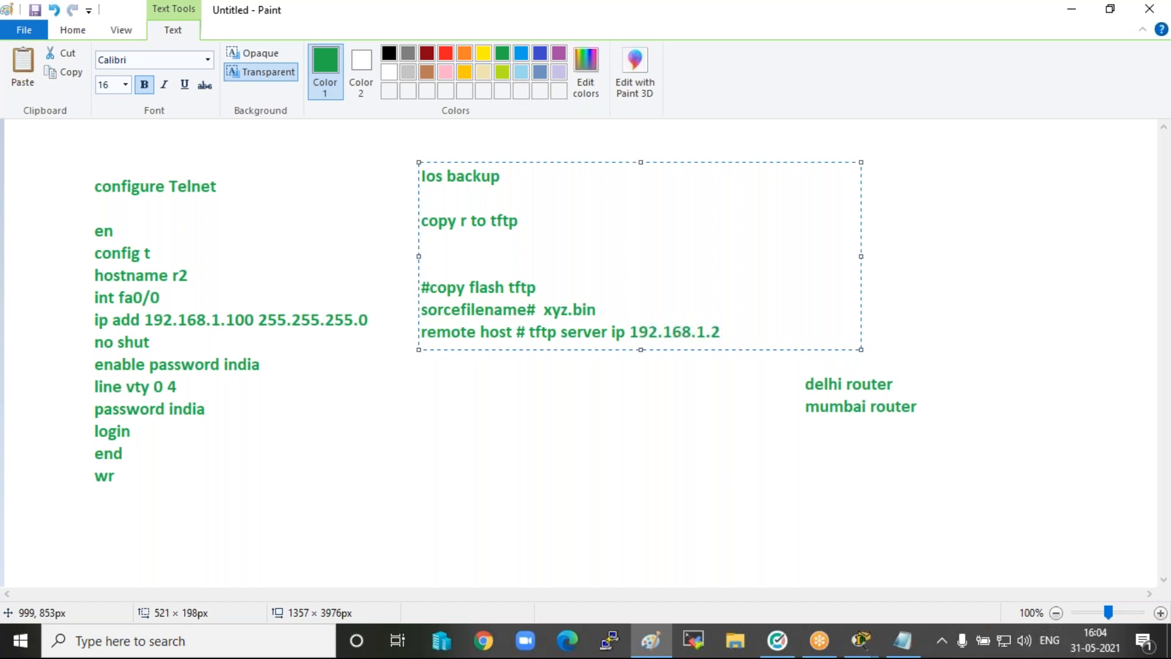
Append the address 192.168.1.2 to the remote host line in the Ios backup notes.
{"action": "key", "text": "Return"}
Add the line "destination file name # myios any name" below the remote host line.
{"action": "type", "text": "destin"}
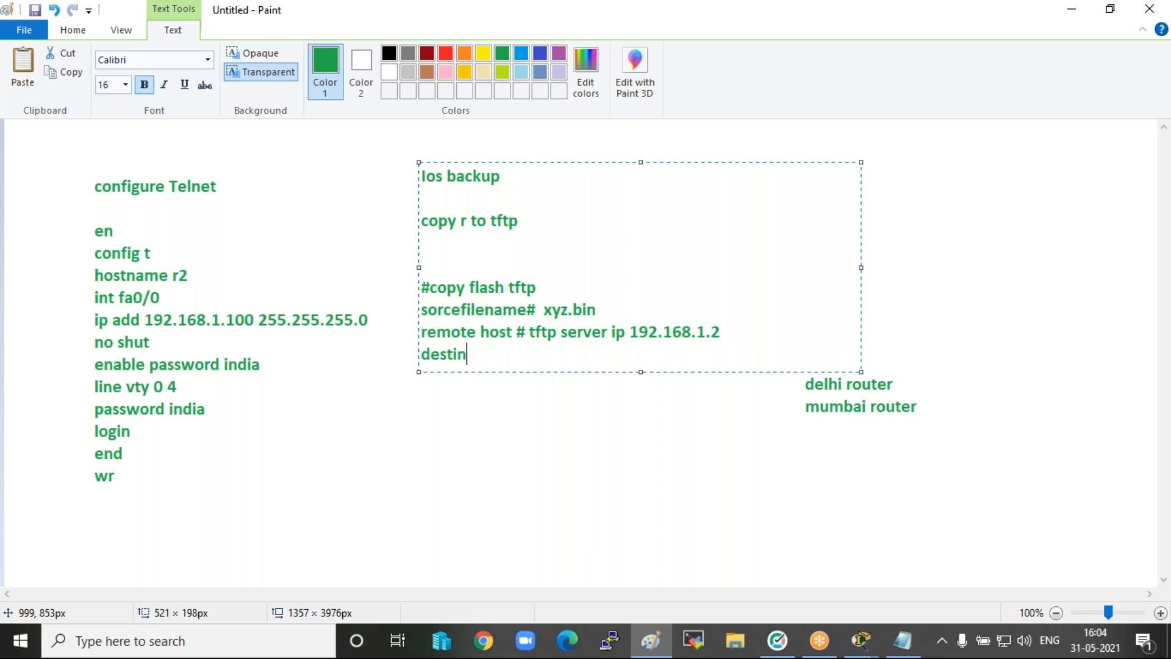
{"action": "type", "text": "ation file"}
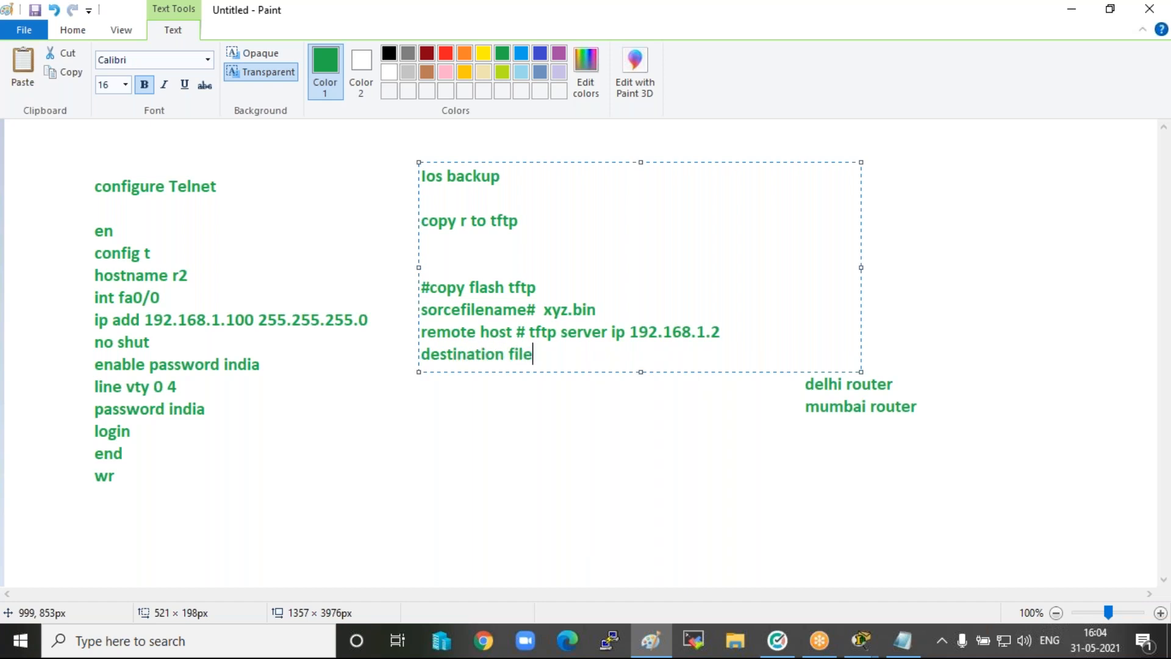
{"action": "type", "text": " name #  myio"}
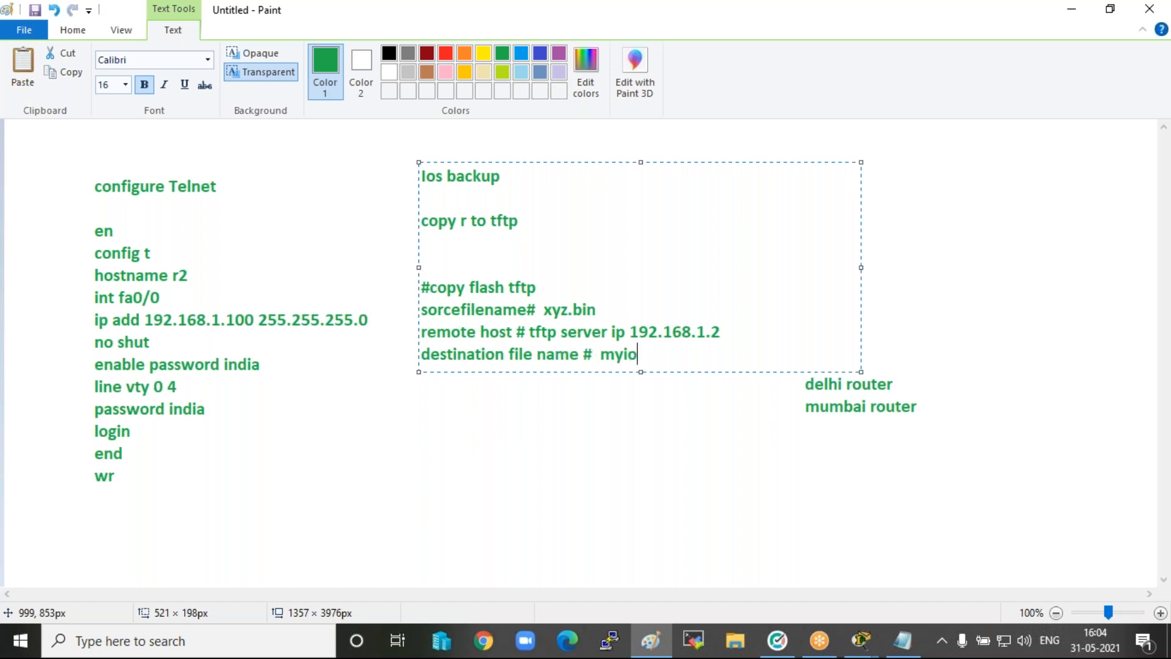
{"action": "type", "text": "s any b"}
{"action": "key", "text": "BackSpace"}
{"action": "type", "text": "name"}
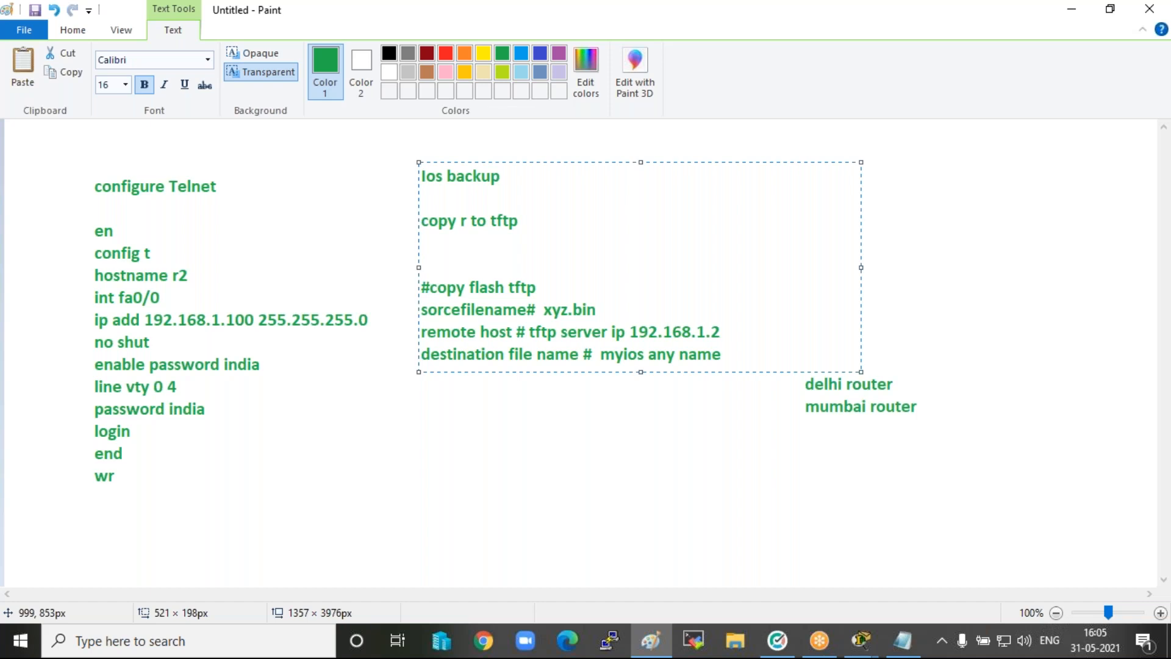
Color "xyz.bin", "192.168.1.2", "myios" and "copy flash tftp" red in the Ios backup notes.
{"action": "left_click_drag", "start_coordinate": [597, 310], "coordinate": [543, 306]}
{"action": "left_click", "coordinate": [449, 54]}
{"action": "left_click_drag", "start_coordinate": [723, 332], "coordinate": [629, 331]}
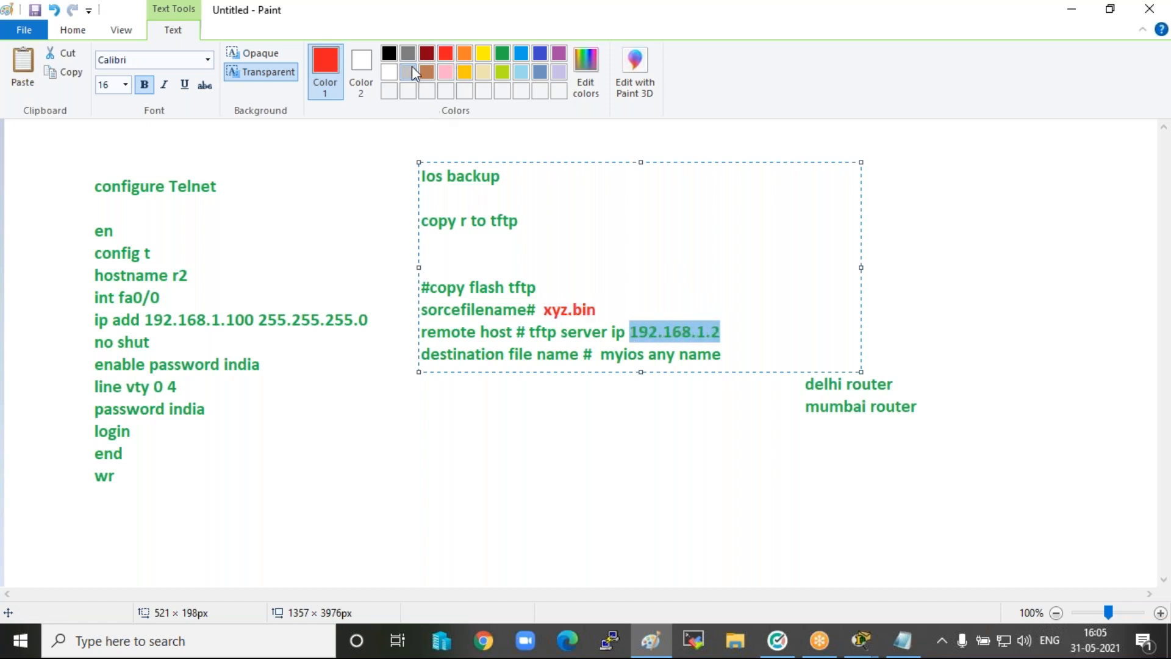
{"action": "left_click", "coordinate": [446, 54]}
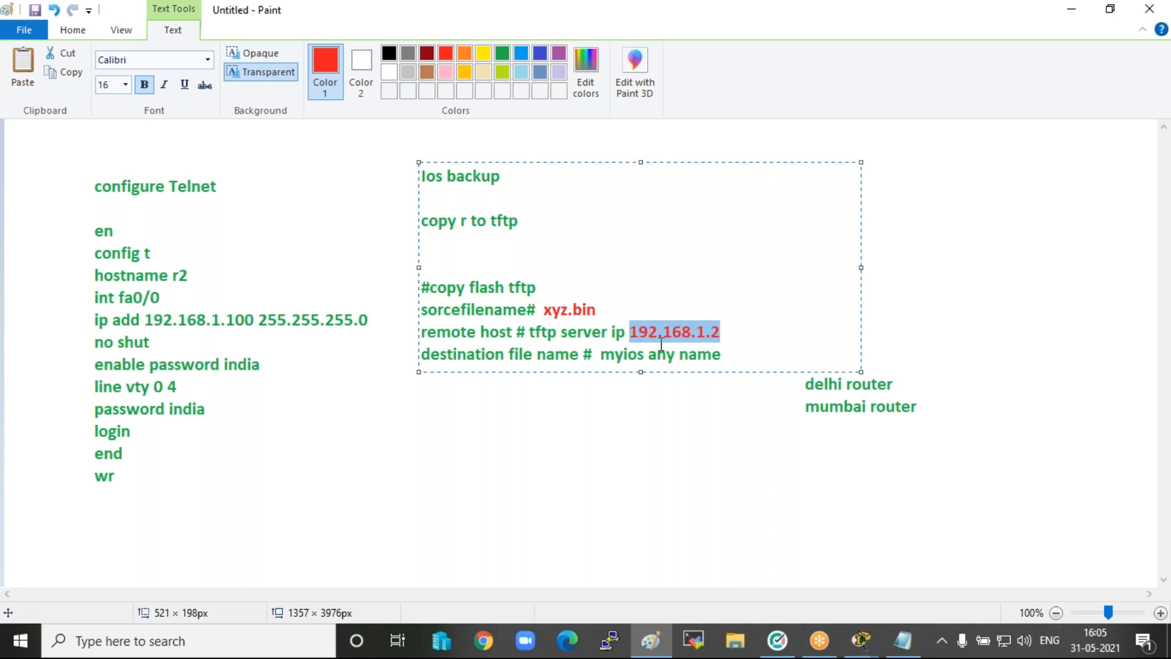
{"action": "left_click_drag", "start_coordinate": [645, 355], "coordinate": [600, 354]}
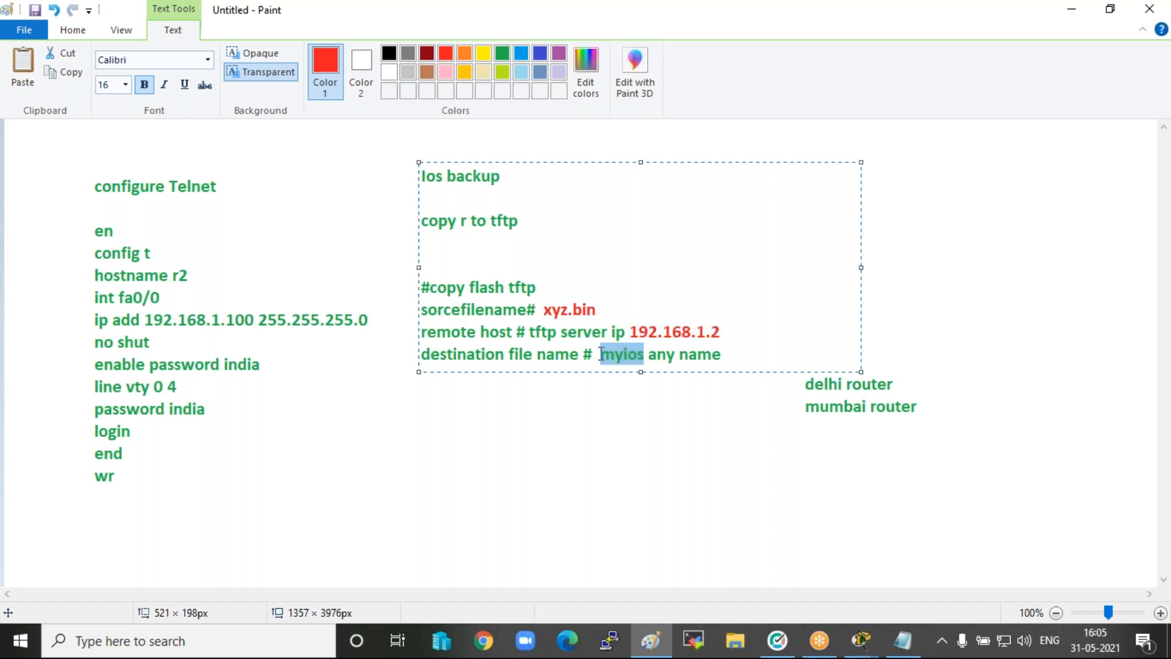
{"action": "left_click", "coordinate": [446, 54]}
{"action": "left_click", "coordinate": [536, 287]}
{"action": "left_click_drag", "start_coordinate": [539, 289], "coordinate": [429, 292]}
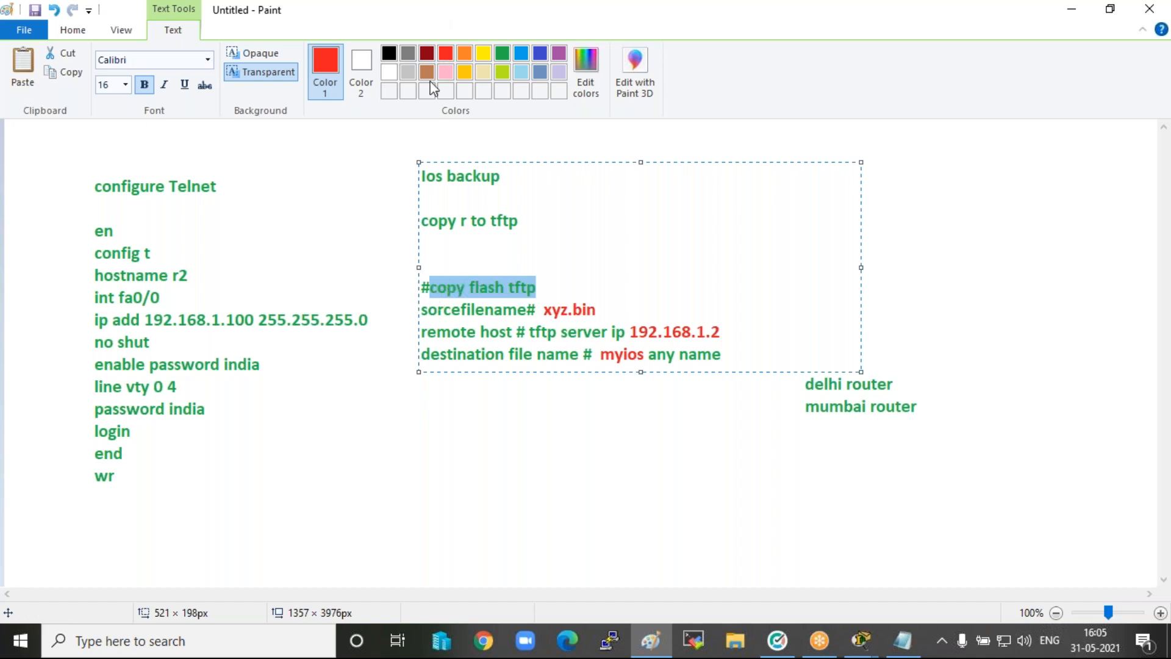
{"action": "left_click", "coordinate": [446, 53]}
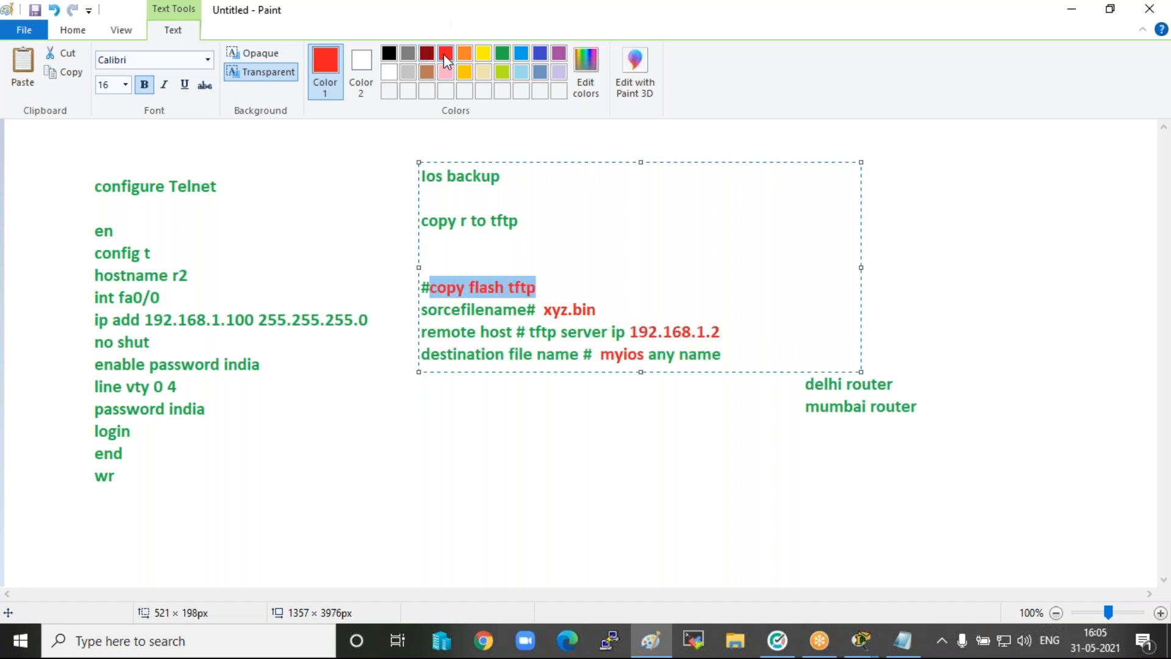
{"action": "left_click", "coordinate": [687, 194]}
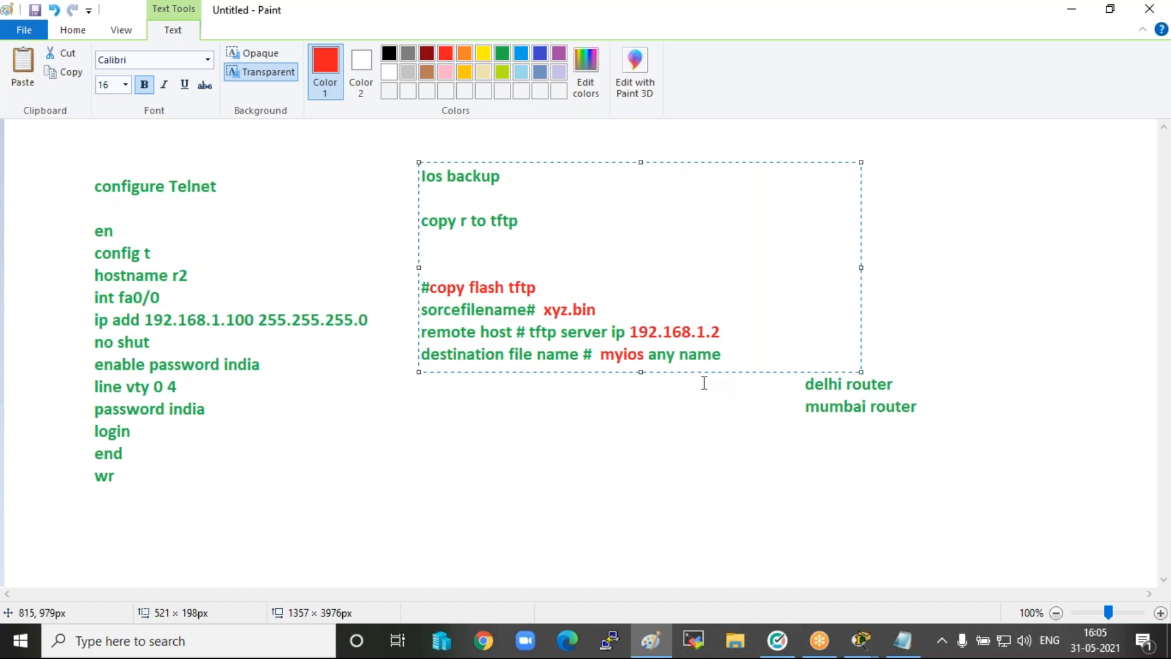
Copy all the Ios backup text and start a text box below it with the lines "ios recovery" and "tftp to Router".
{"action": "left_click_drag", "start_coordinate": [727, 356], "coordinate": [257, 116]}
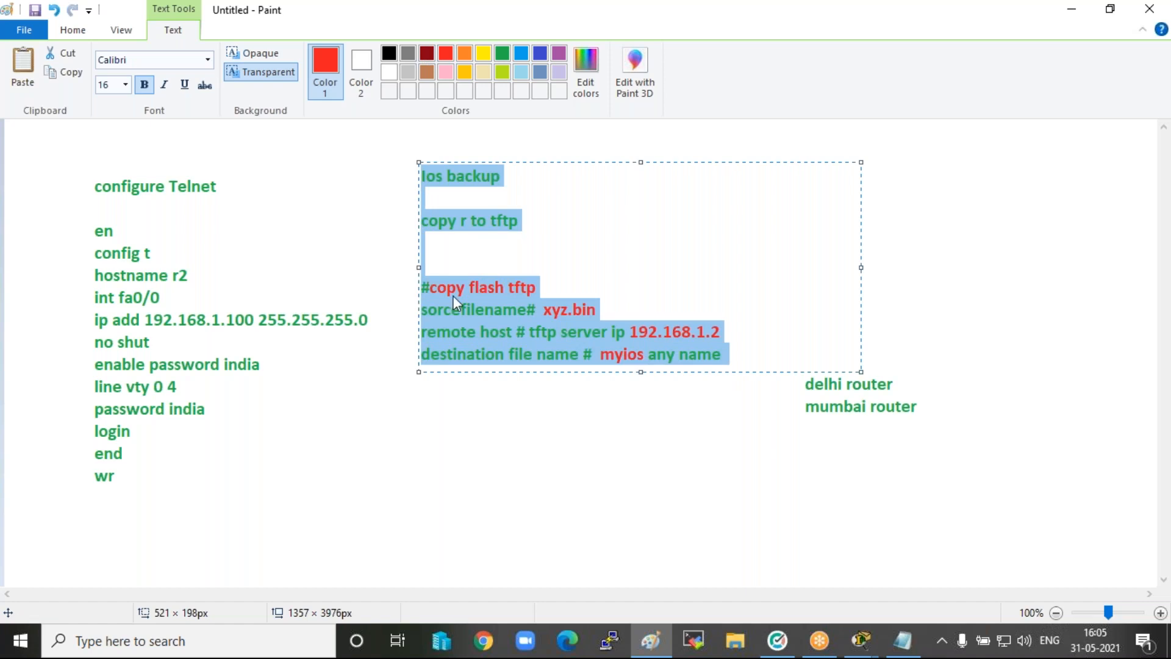
{"action": "left_click", "coordinate": [427, 406]}
{"action": "left_click", "coordinate": [425, 405]}
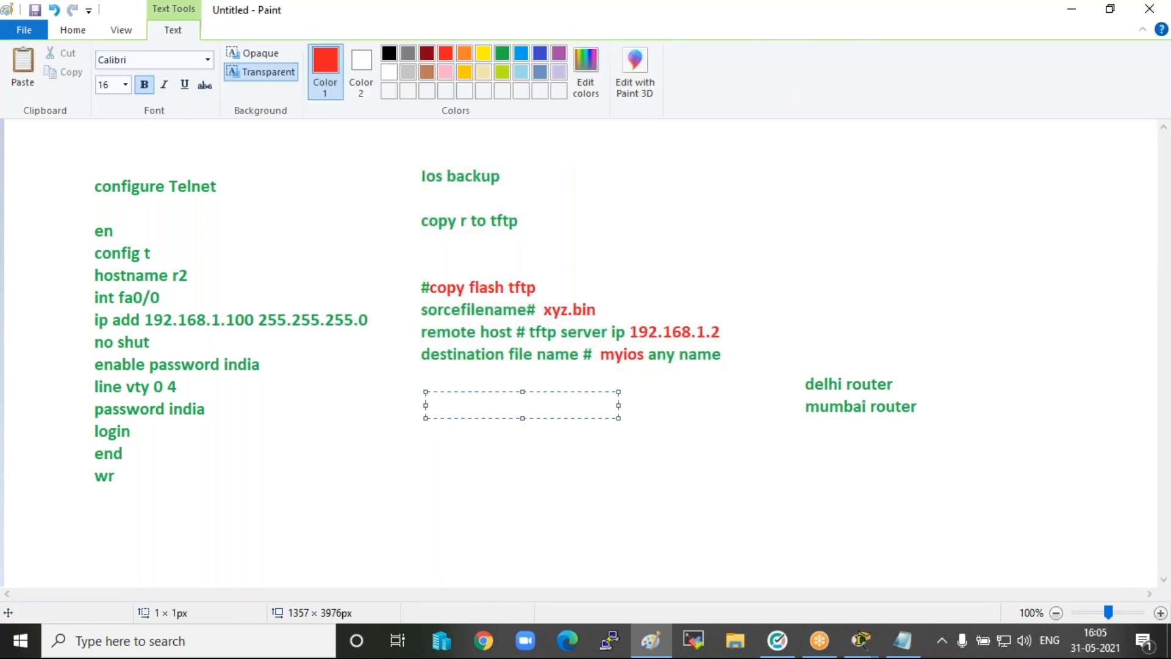
{"action": "type", "text": "ios recovery"}
{"action": "key", "text": "Return"}
{"action": "type", "text": "tftp to "}
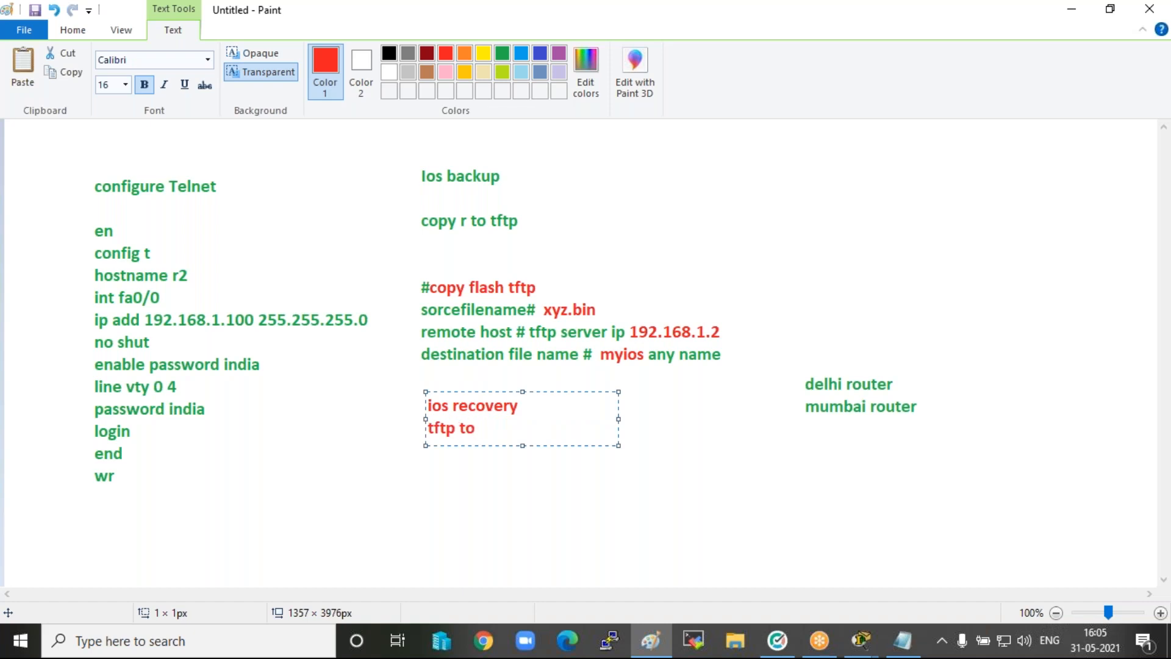
{"action": "type", "text": "Router"}
{"action": "key", "text": "Return"}
{"action": "key", "text": "Return"}
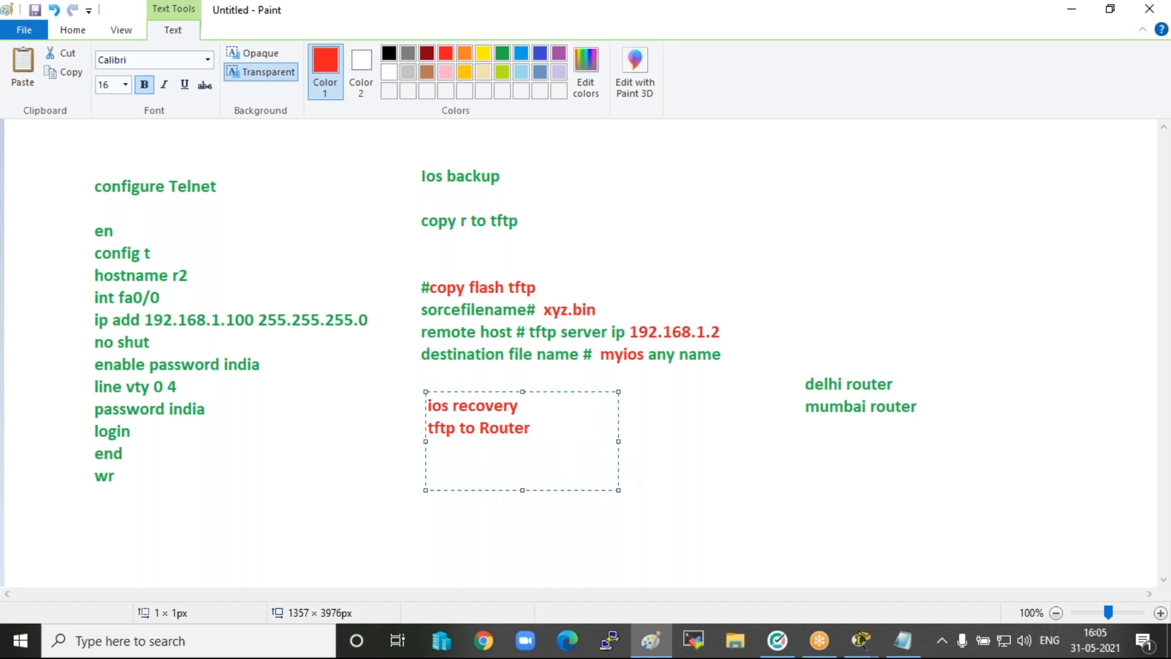
{"action": "left_click_drag", "start_coordinate": [620, 441], "coordinate": [801, 440]}
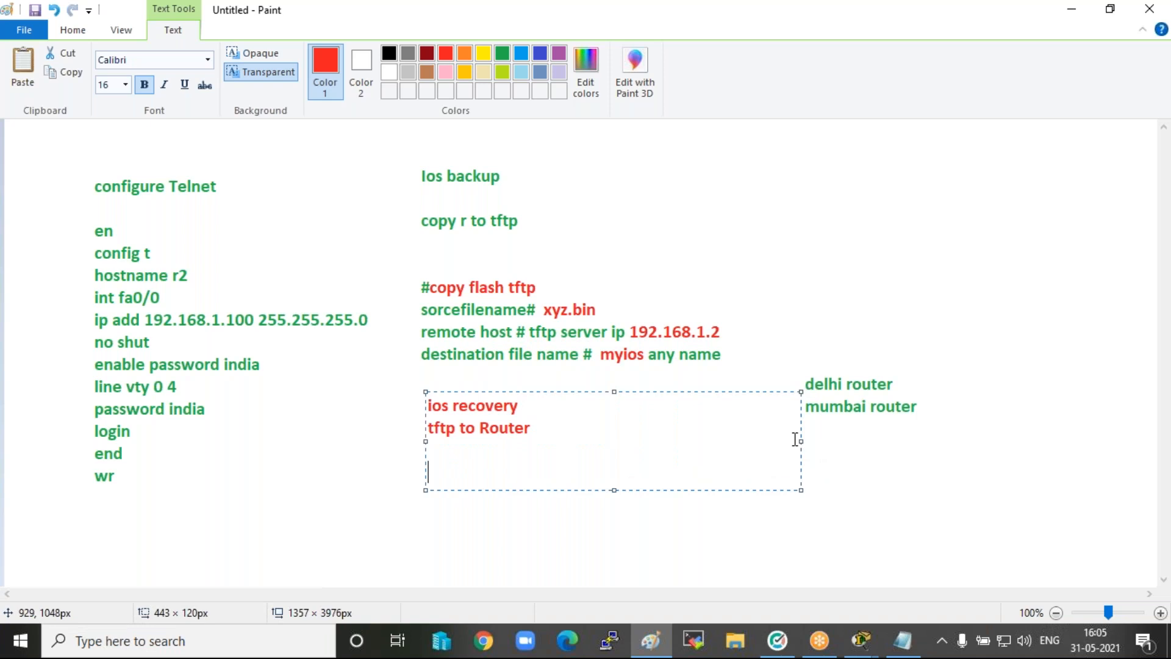
{"action": "key", "text": "ctrl+v"}
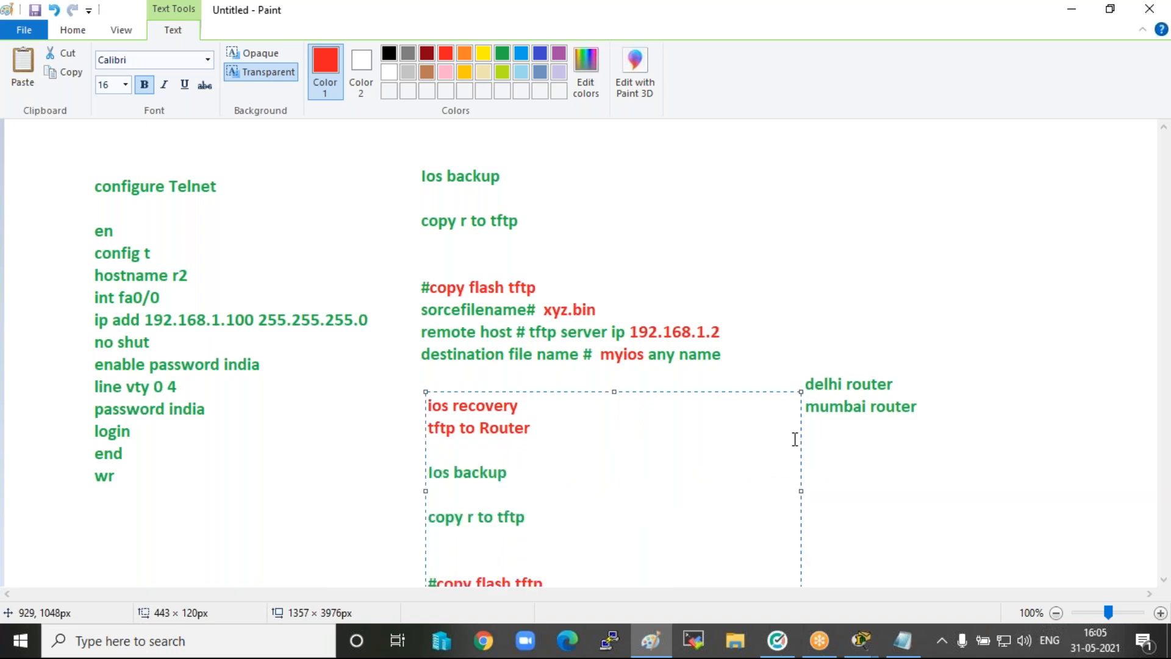
{"action": "key", "text": "ctrl+z"}
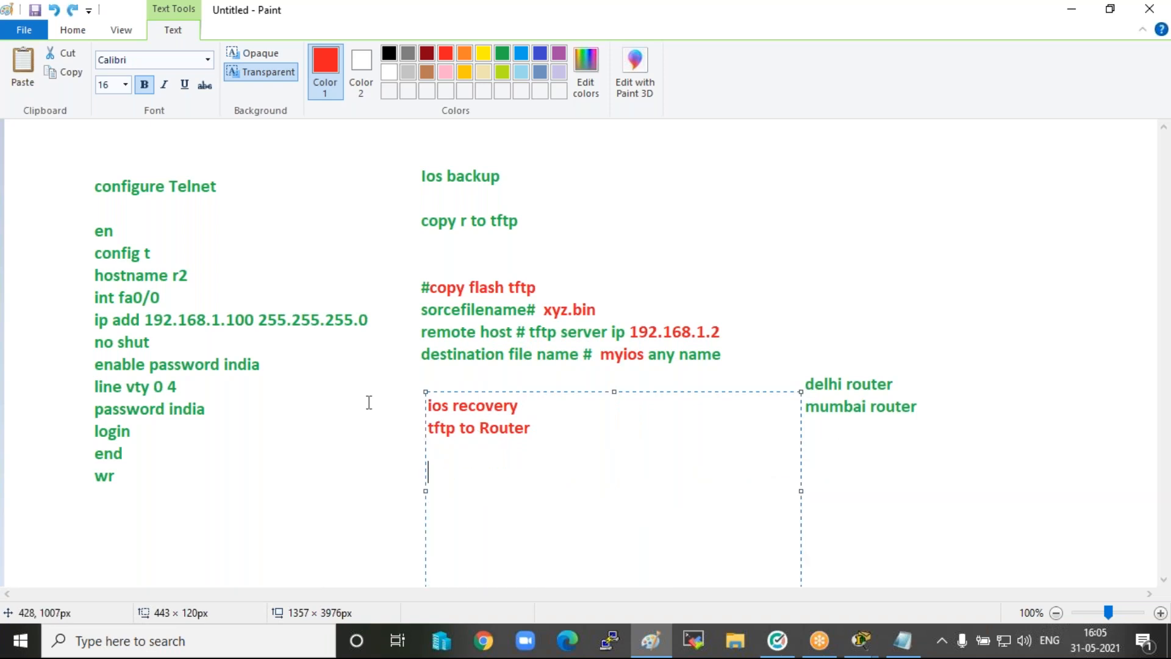
Create a text box about 612 × 102 px below the "tftp to Router" line and paste the copied Ios backup notes into it.
{"action": "left_click", "coordinate": [382, 465]}
{"action": "scroll", "coordinate": [381, 466], "scroll_direction": "down", "scroll_amount": 3}
{"action": "left_click", "coordinate": [423, 241]}
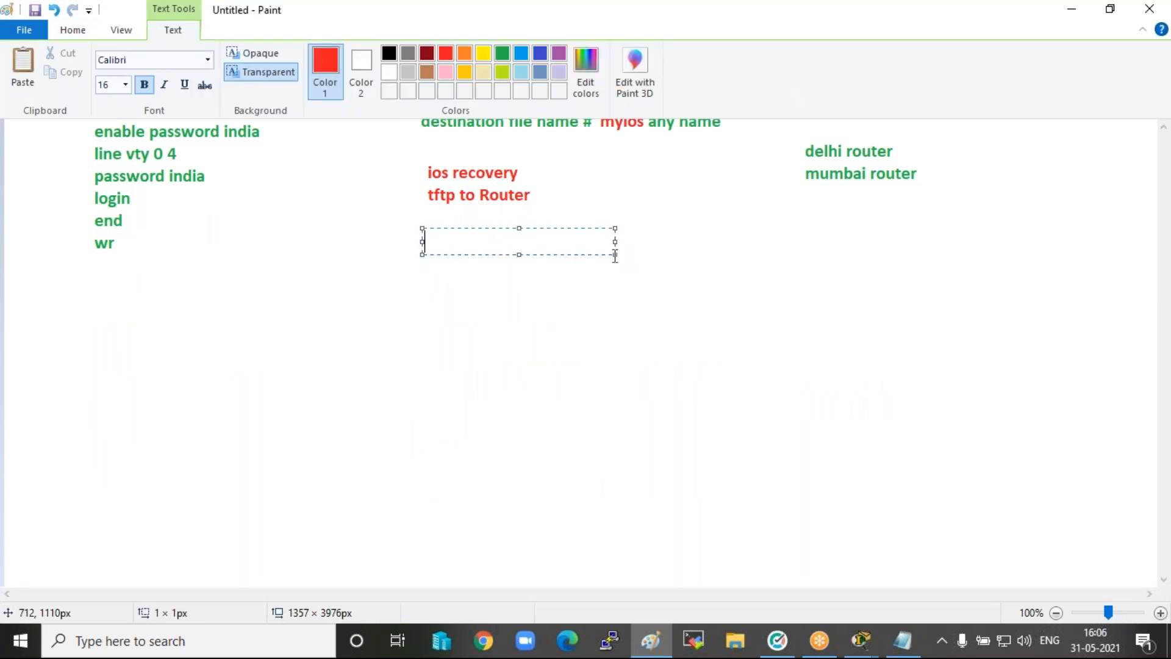
{"action": "left_click_drag", "start_coordinate": [616, 252], "coordinate": [943, 310]}
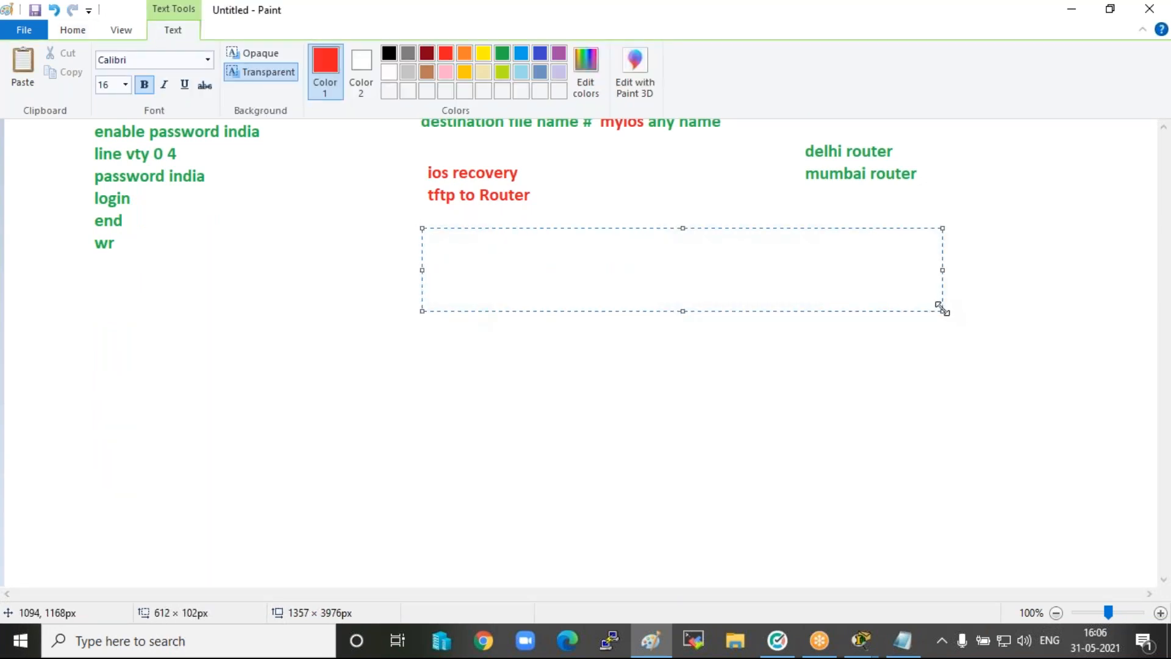
{"action": "key", "text": "ctrl+v"}
Change the pasted command line to "#copy tftp flash".
{"action": "key", "text": "Up"}
{"action": "key", "text": "Up"}
{"action": "key", "text": "Up"}
{"action": "key", "text": "Up"}
{"action": "key", "text": "Right"}
{"action": "key", "text": "Right"}
{"action": "key", "text": "Right"}
{"action": "key", "text": "Right"}
{"action": "key", "text": "Right"}
{"action": "key", "text": "Right"}
{"action": "key", "text": "Right"}
{"action": "key", "text": "Right"}
{"action": "key", "text": "Right"}
{"action": "key", "text": "Right"}
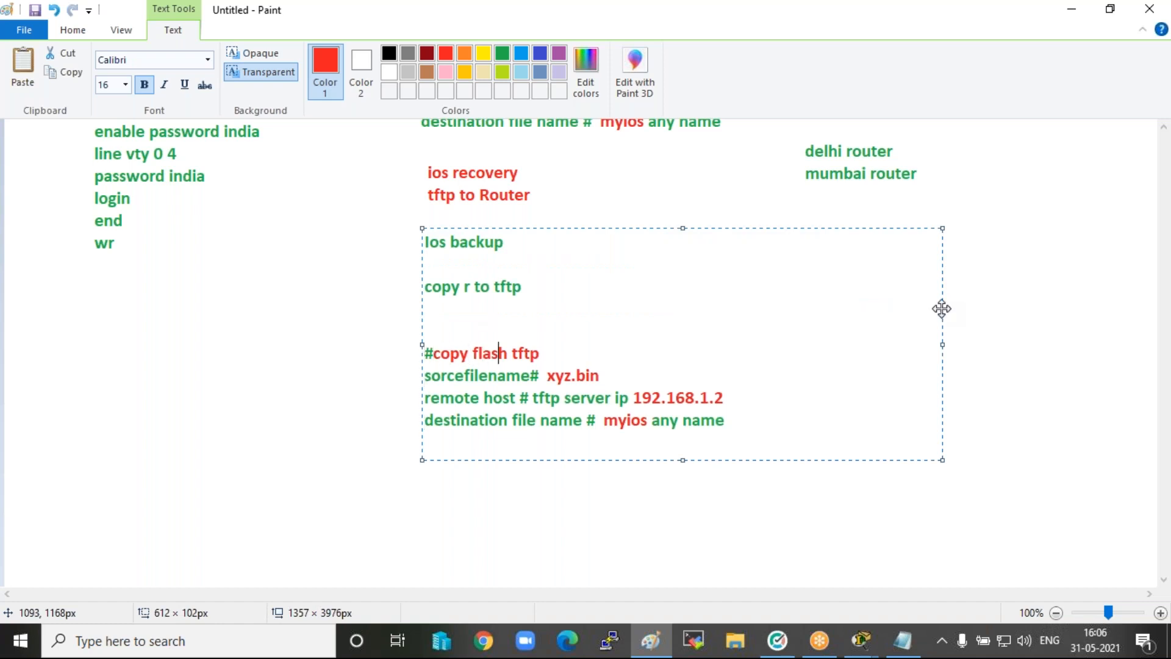
{"action": "key", "text": "BackSpace"}
{"action": "key", "text": "BackSpace"}
{"action": "key", "text": "BackSpace"}
{"action": "key", "text": "BackSpace"}
{"action": "key", "text": "BackSpace"}
{"action": "key", "text": "BackSpace"}
{"action": "key", "text": "Right"}
{"action": "key", "text": "Right"}
{"action": "type", "text": "flash"}
Replace the source file name in the pasted notes with "myios" and finish the text box.
{"action": "key", "text": "Right"}
{"action": "key", "text": "Right"}
{"action": "key", "text": "Right"}
{"action": "key", "text": "Right"}
{"action": "key", "text": "Right"}
{"action": "key", "text": "Right"}
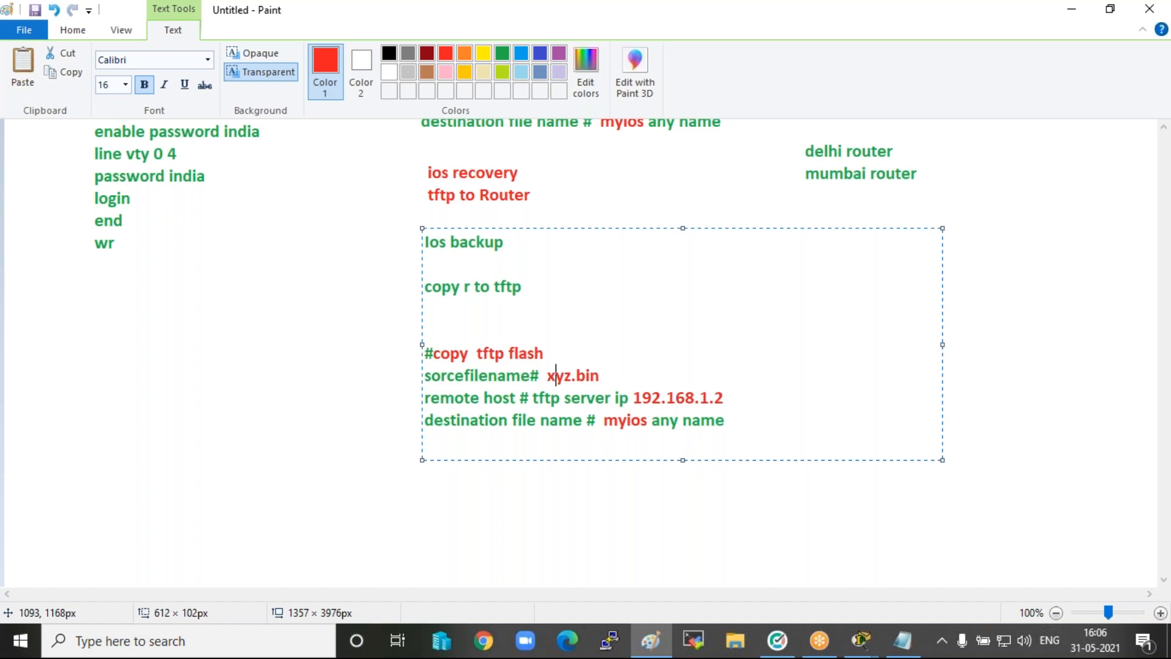
{"action": "key", "text": "Right"}
{"action": "key", "text": "Right"}
{"action": "key", "text": "BackSpace"}
{"action": "key", "text": "BackSpace"}
{"action": "key", "text": "BackSpace"}
{"action": "key", "text": "BackSpace"}
{"action": "key", "text": "BackSpace"}
{"action": "key", "text": "BackSpace"}
{"action": "key", "text": "BackSpace"}
{"action": "type", "text": "myios"}
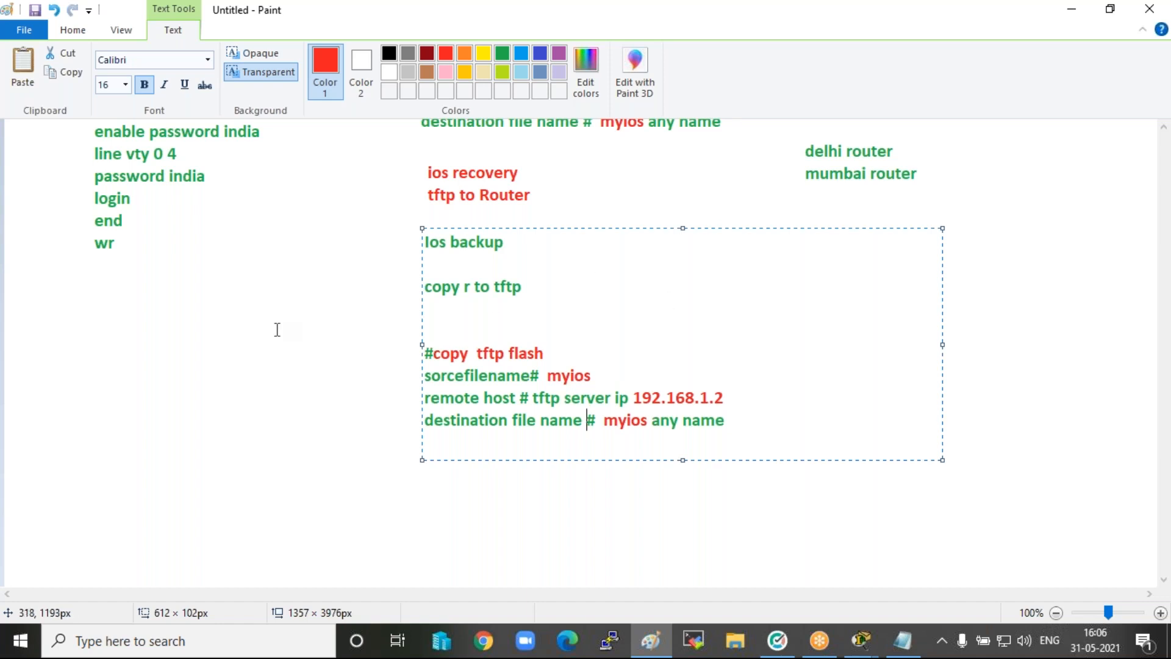
{"action": "left_click", "coordinate": [277, 329]}
Draw a red rounded rectangle around the ios recovery notes, from the heading down to the destination file name line.
{"action": "scroll", "coordinate": [287, 268], "scroll_direction": "up", "scroll_amount": 3}
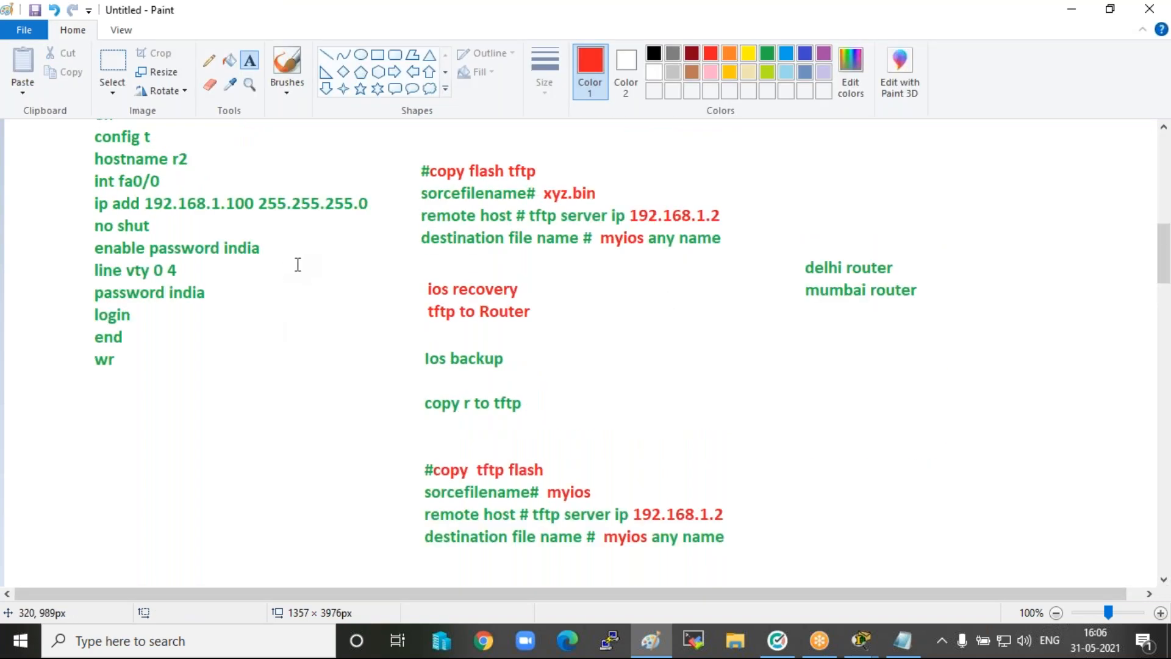
{"action": "left_click", "coordinate": [395, 54]}
{"action": "mouse_move", "coordinate": [405, 144]}
{"action": "left_mouse_down"}
{"action": "mouse_move", "coordinate": [405, 280]}
{"action": "mouse_move", "coordinate": [540, 329]}
{"action": "mouse_move", "coordinate": [775, 269]}
{"action": "left_mouse_up"}
{"action": "key", "text": "ctrl+z"}
{"action": "left_click_drag", "start_coordinate": [391, 269], "coordinate": [402, 434]}
{"action": "left_click_drag", "start_coordinate": [417, 535], "coordinate": [761, 557]}
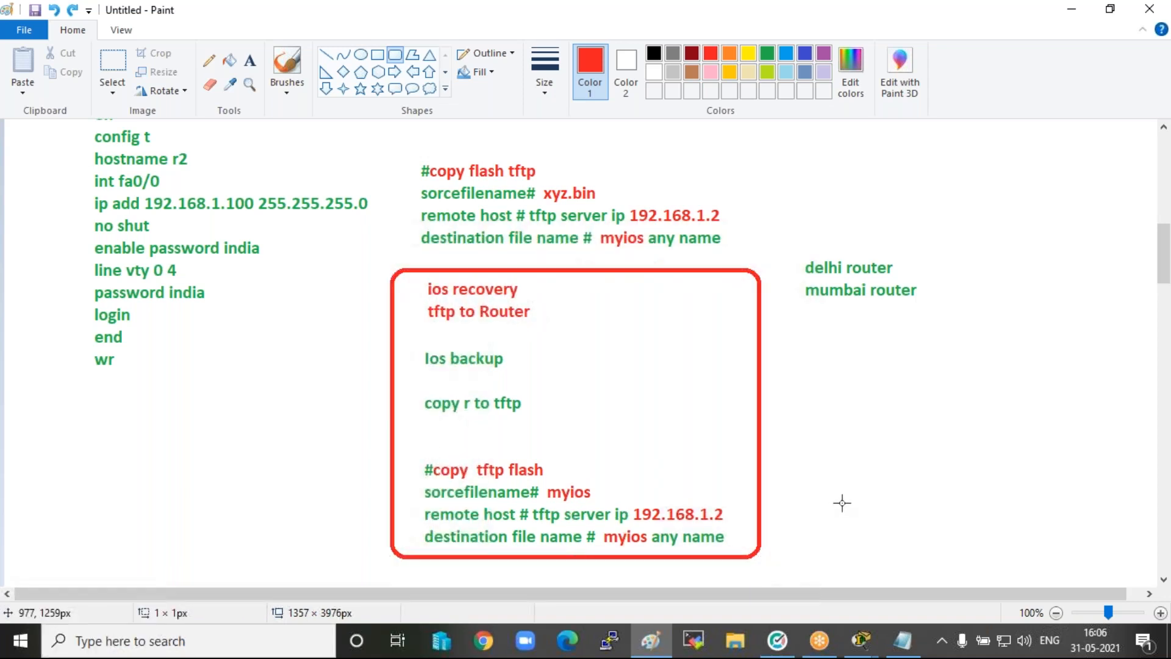
Frame the Ios backup notes and the configure Telnet notes with separate red rounded rectangles.
{"action": "scroll", "coordinate": [844, 497], "scroll_direction": "up", "scroll_amount": 2}
{"action": "scroll", "coordinate": [844, 497], "scroll_direction": "up", "scroll_amount": 2}
{"action": "left_click_drag", "start_coordinate": [382, 255], "coordinate": [731, 492]}
{"action": "mouse_move", "coordinate": [49, 269]}
{"action": "left_mouse_down"}
{"action": "mouse_move", "coordinate": [42, 612]}
{"action": "mouse_move", "coordinate": [261, 629]}
{"action": "mouse_move", "coordinate": [380, 585]}
{"action": "left_mouse_up"}
{"action": "left_click_drag", "start_coordinate": [321, 182], "coordinate": [326, 184]}
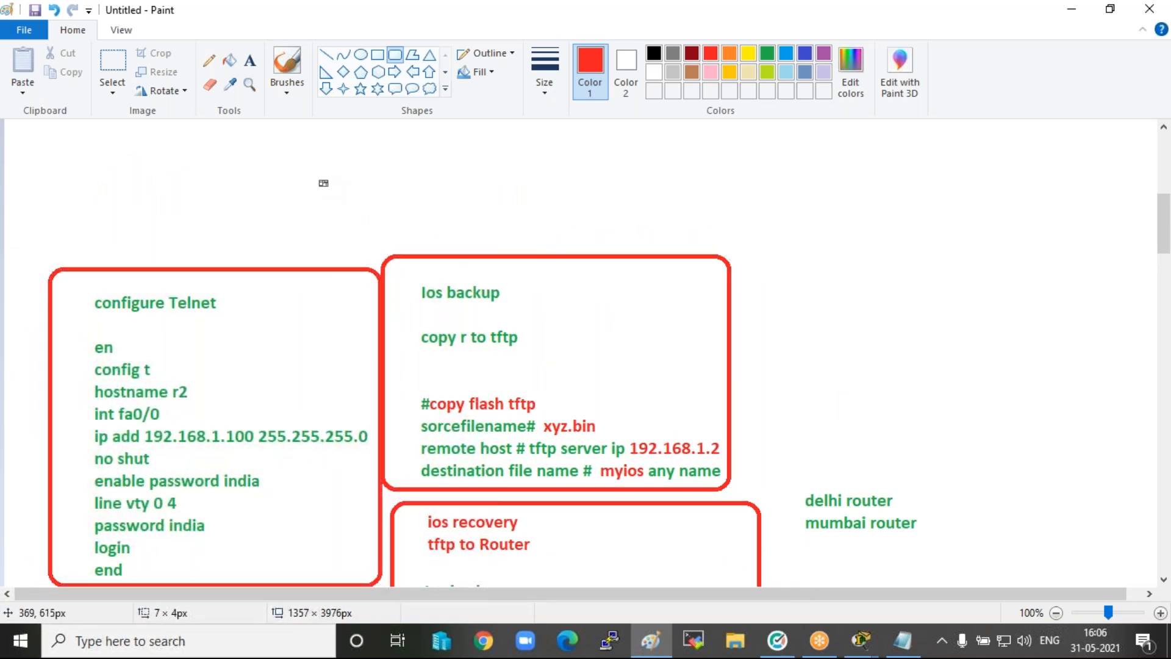
Switch to Cisco Packet Tracer and review the router topology and the preview of Router1's command line.
{"action": "left_click", "coordinate": [864, 638]}
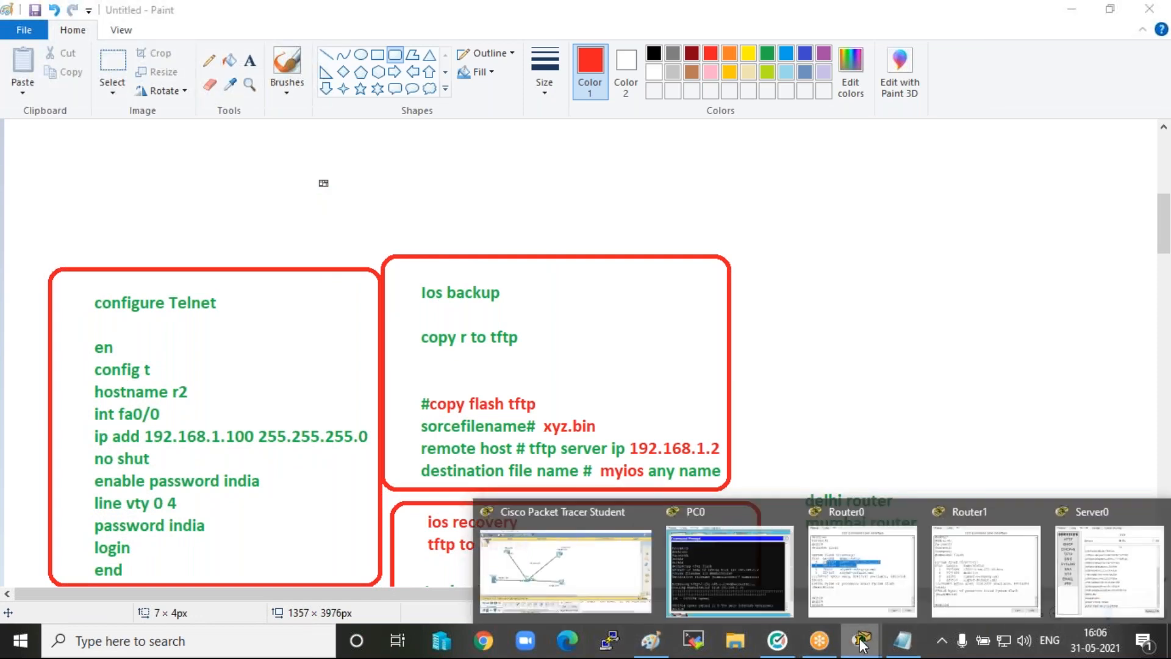
{"action": "left_click", "coordinate": [583, 565]}
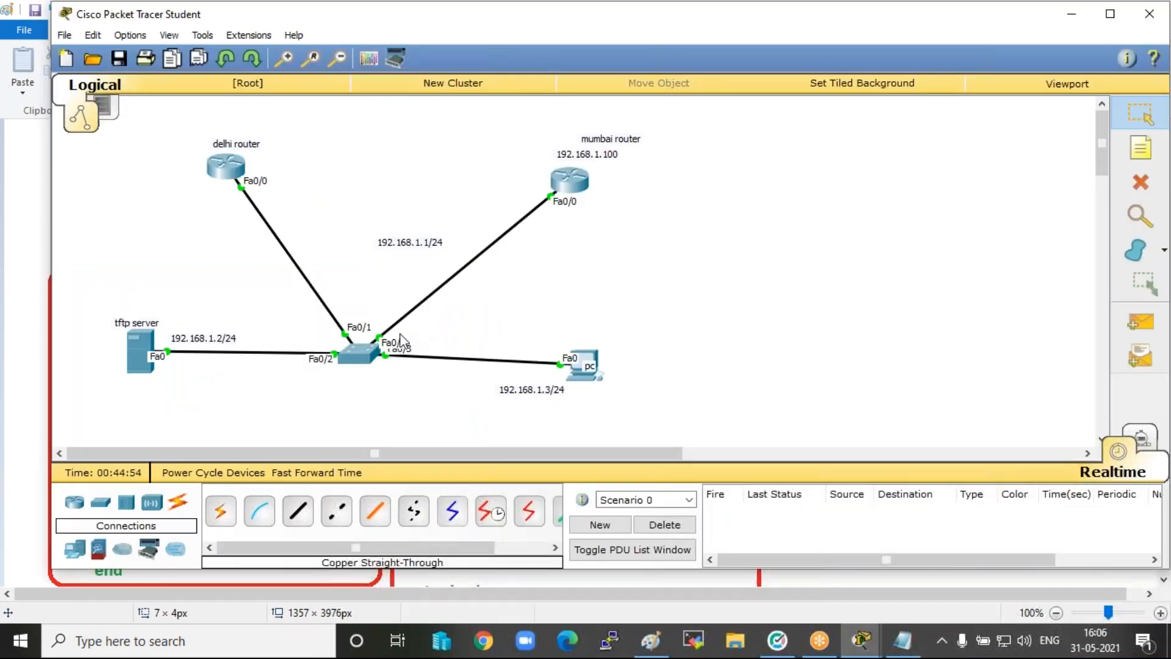
{"action": "left_click", "coordinate": [833, 34]}
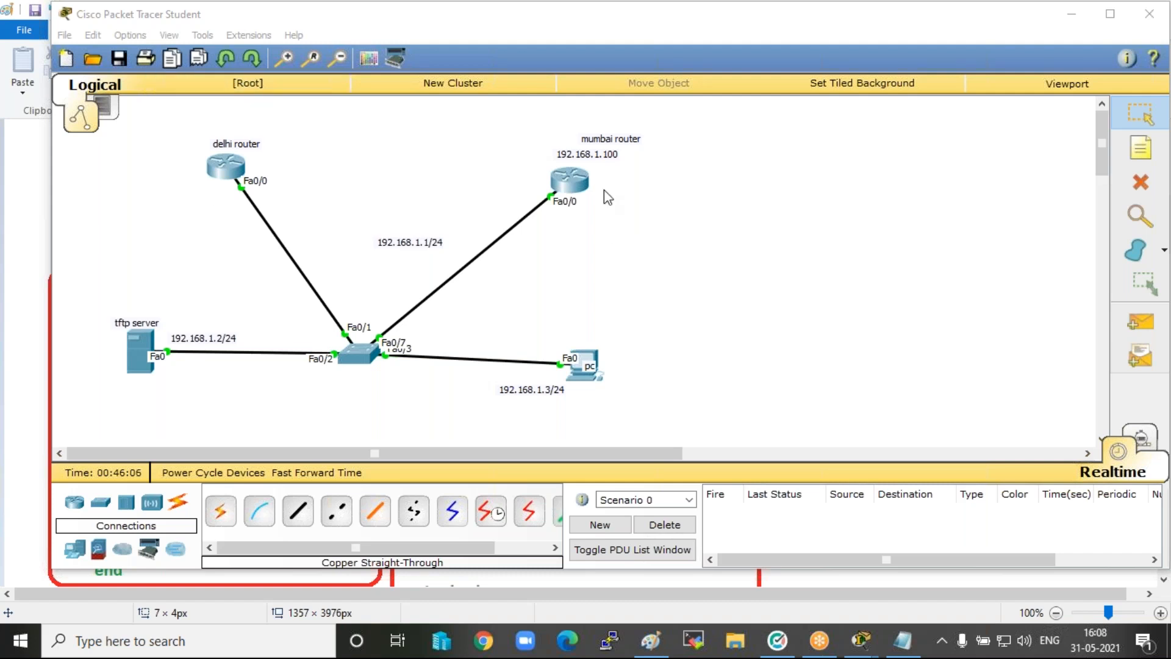
{"action": "left_click", "coordinate": [299, 140]}
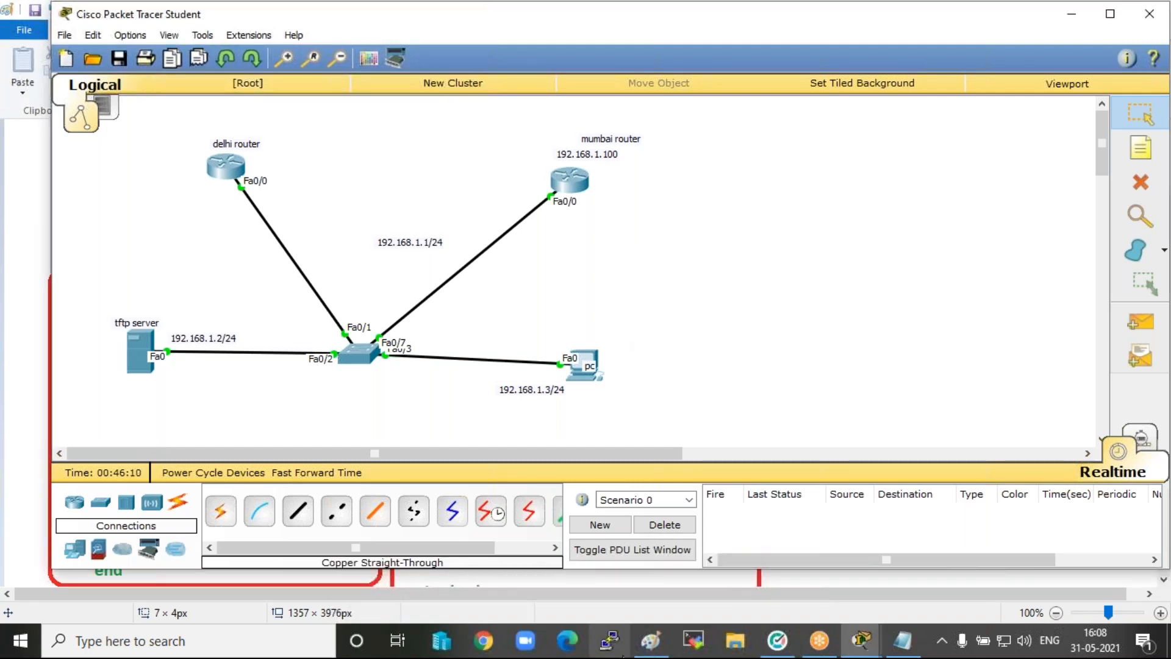
{"action": "mouse_move", "coordinate": [851, 650]}
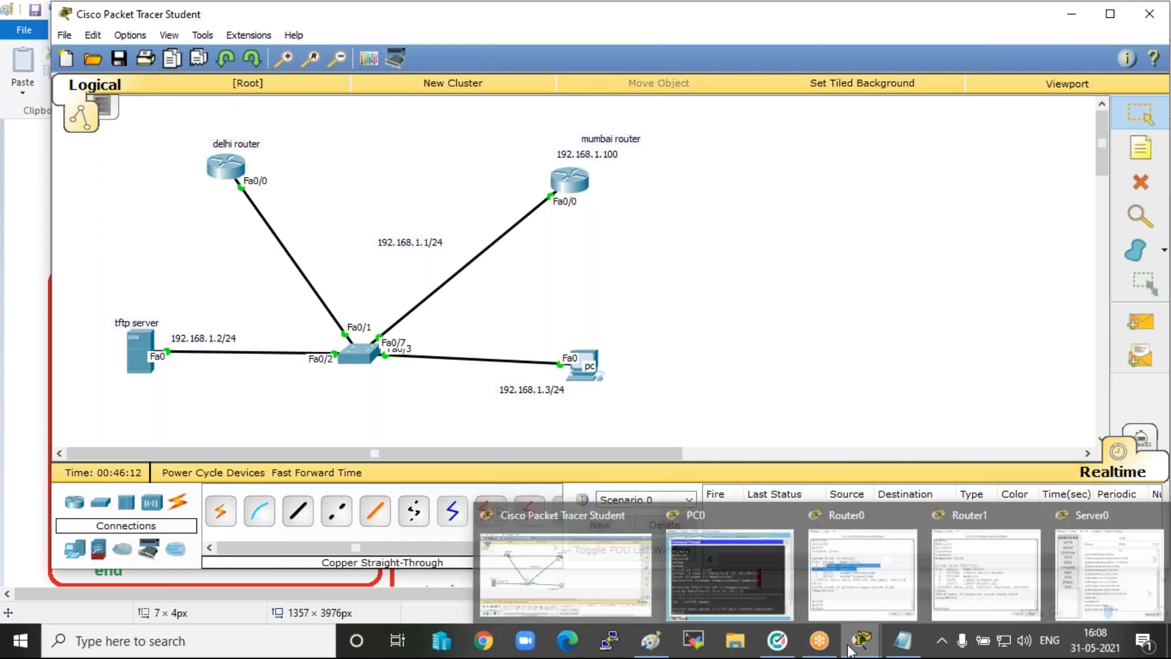
{"action": "mouse_move", "coordinate": [1012, 589]}
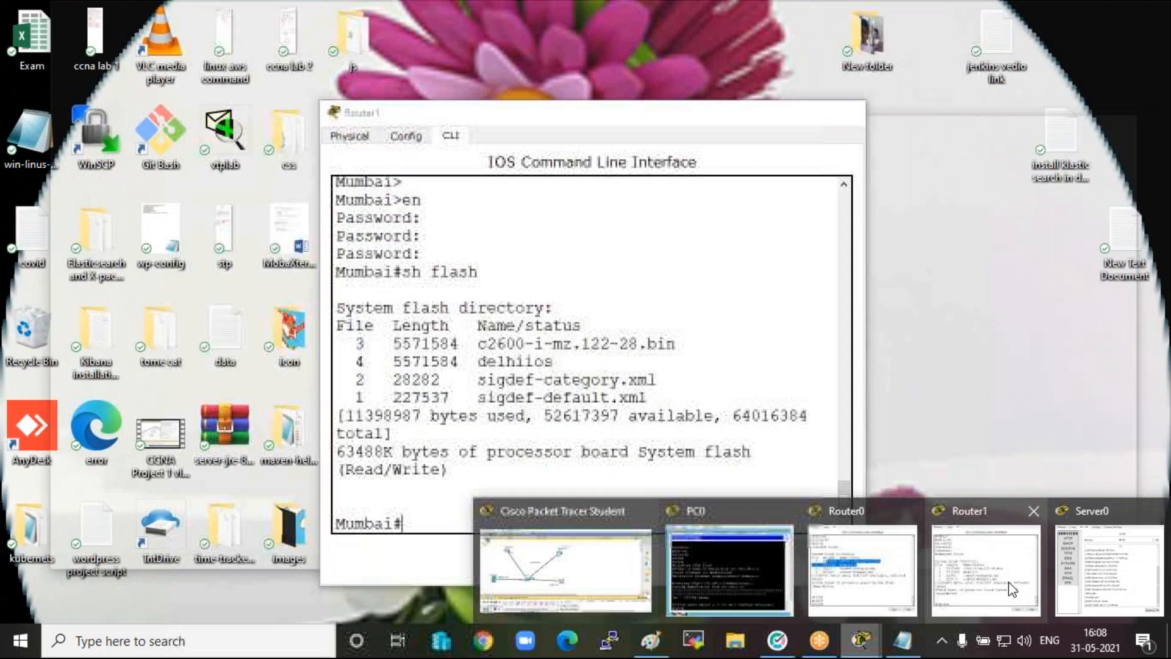
{"action": "mouse_move", "coordinate": [752, 570]}
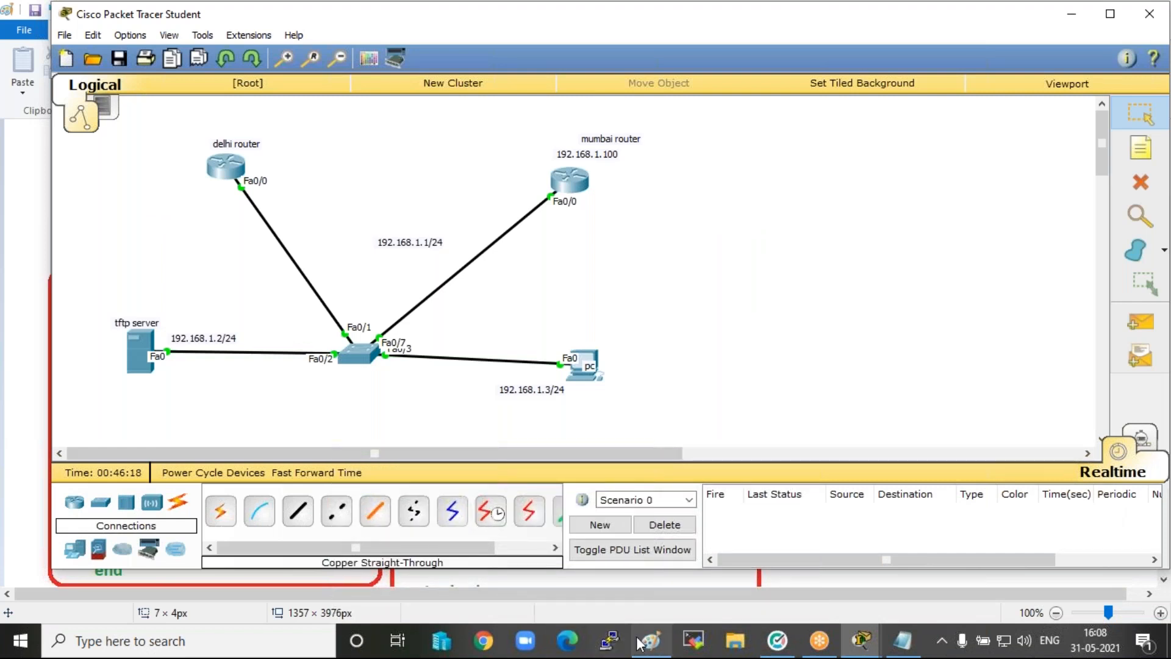
Switch back to Paint and add a text box above the Telnet notes with the line "What is routing".
{"action": "left_click", "coordinate": [640, 642]}
{"action": "left_click", "coordinate": [249, 61]}
{"action": "left_click", "coordinate": [167, 135]}
{"action": "type", "text": "What is routing"}
{"action": "key", "text": "Return"}
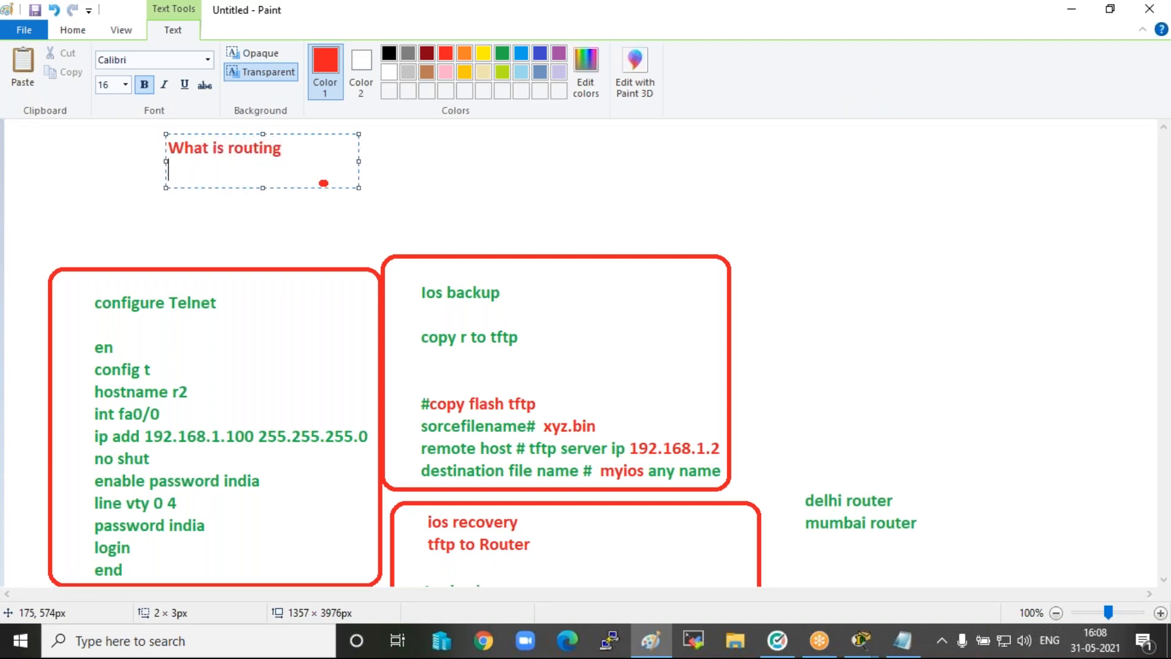
Add the line "what is ad value" below the routing question.
{"action": "type", "text": "what is ad value"}
{"action": "key", "text": "Return"}
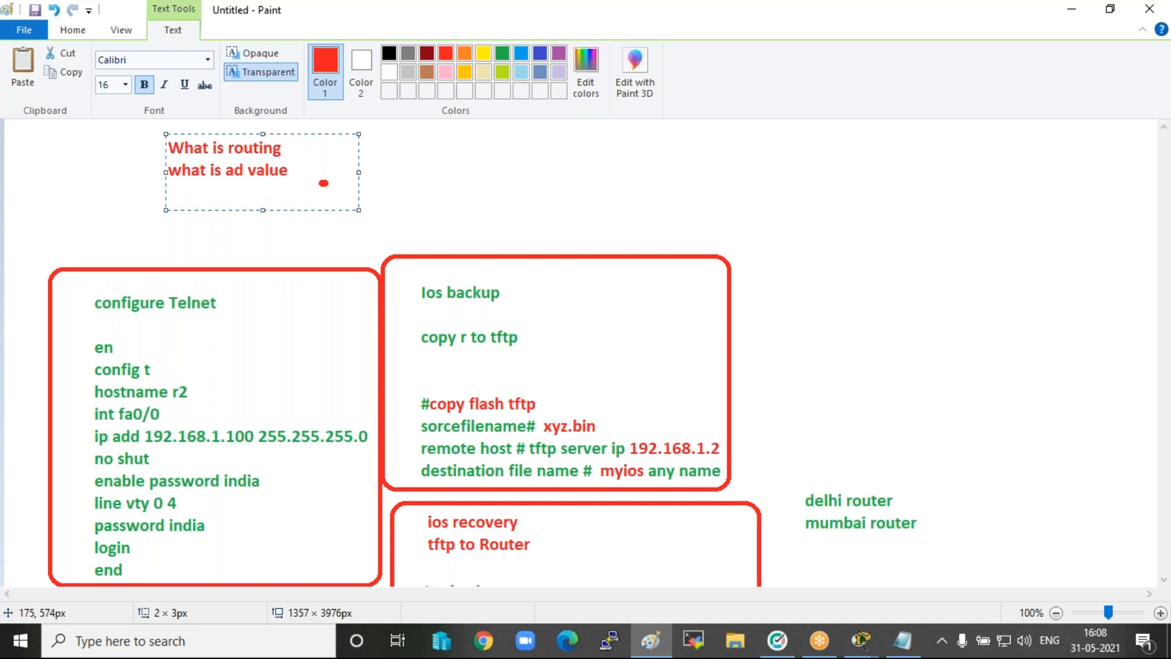
Add the line "what is static souting" below the ad value question and switch to the Cisco Packet Tracer topology.
{"action": "type", "text": "what is static s"}
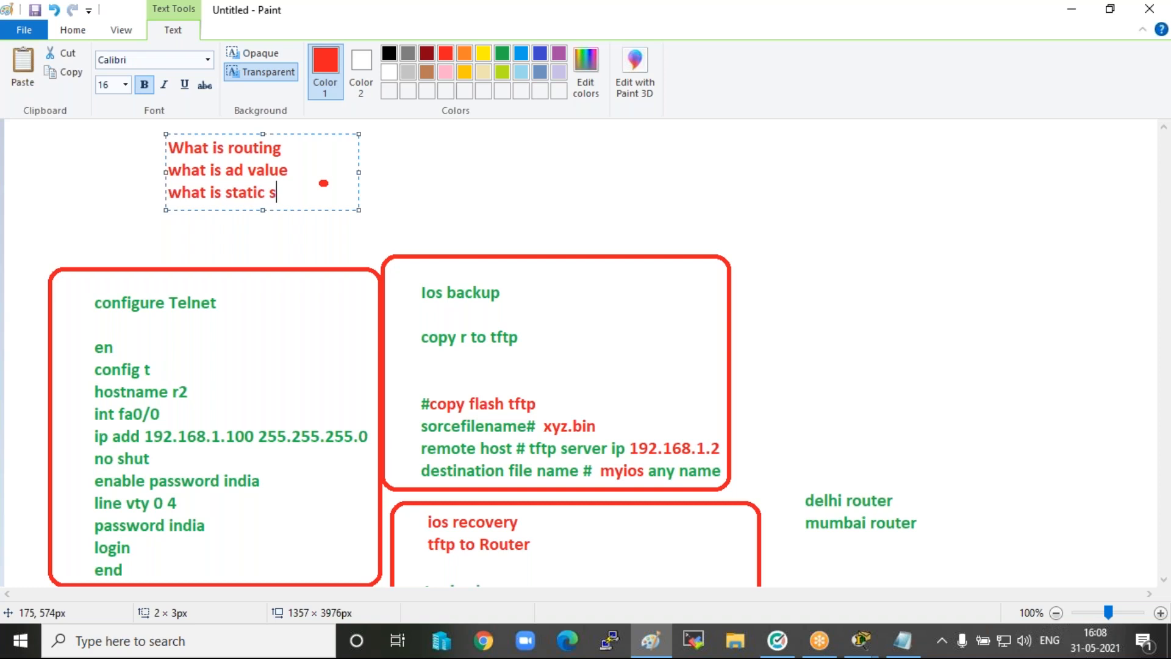
{"action": "type", "text": "outing"}
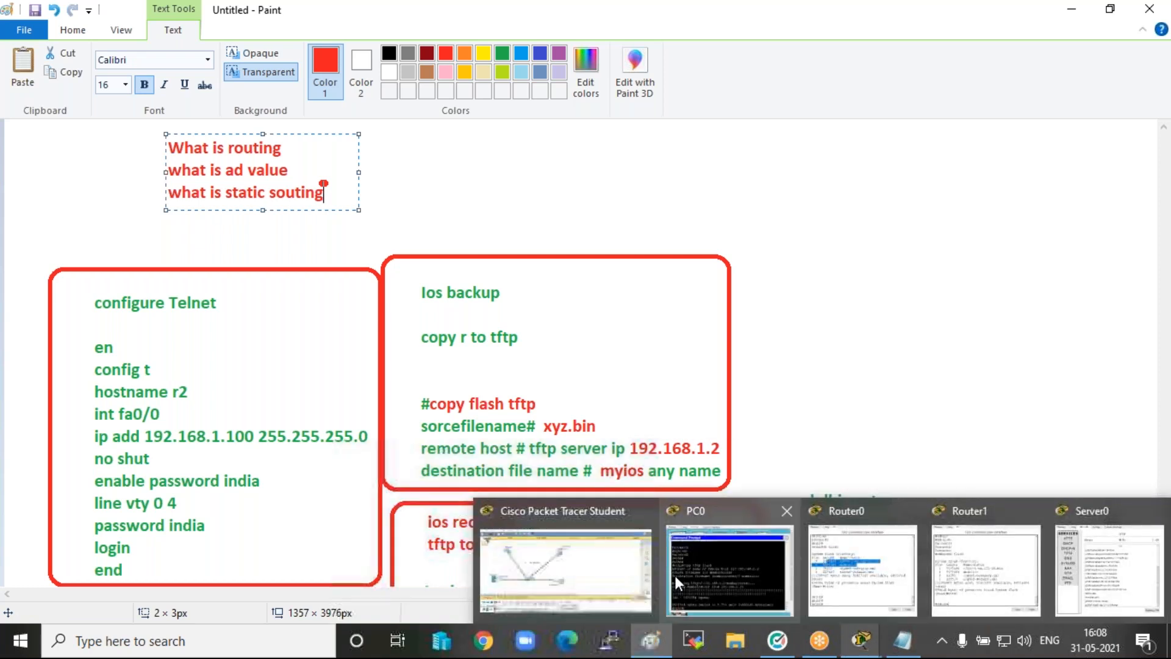
{"action": "left_click", "coordinate": [566, 570]}
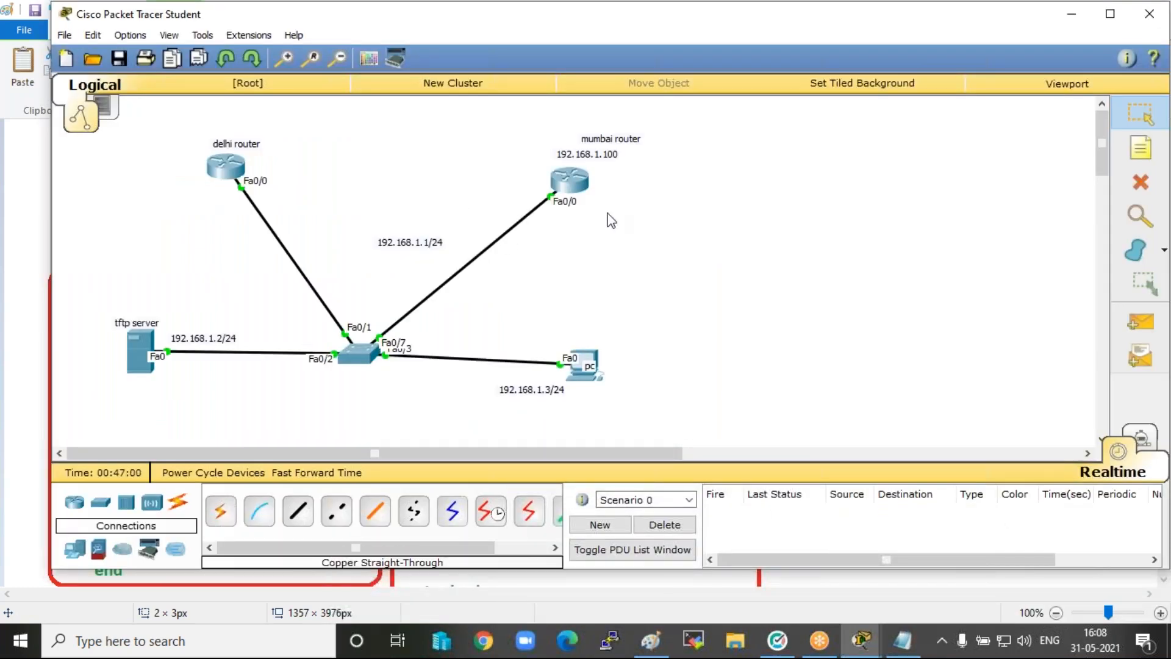